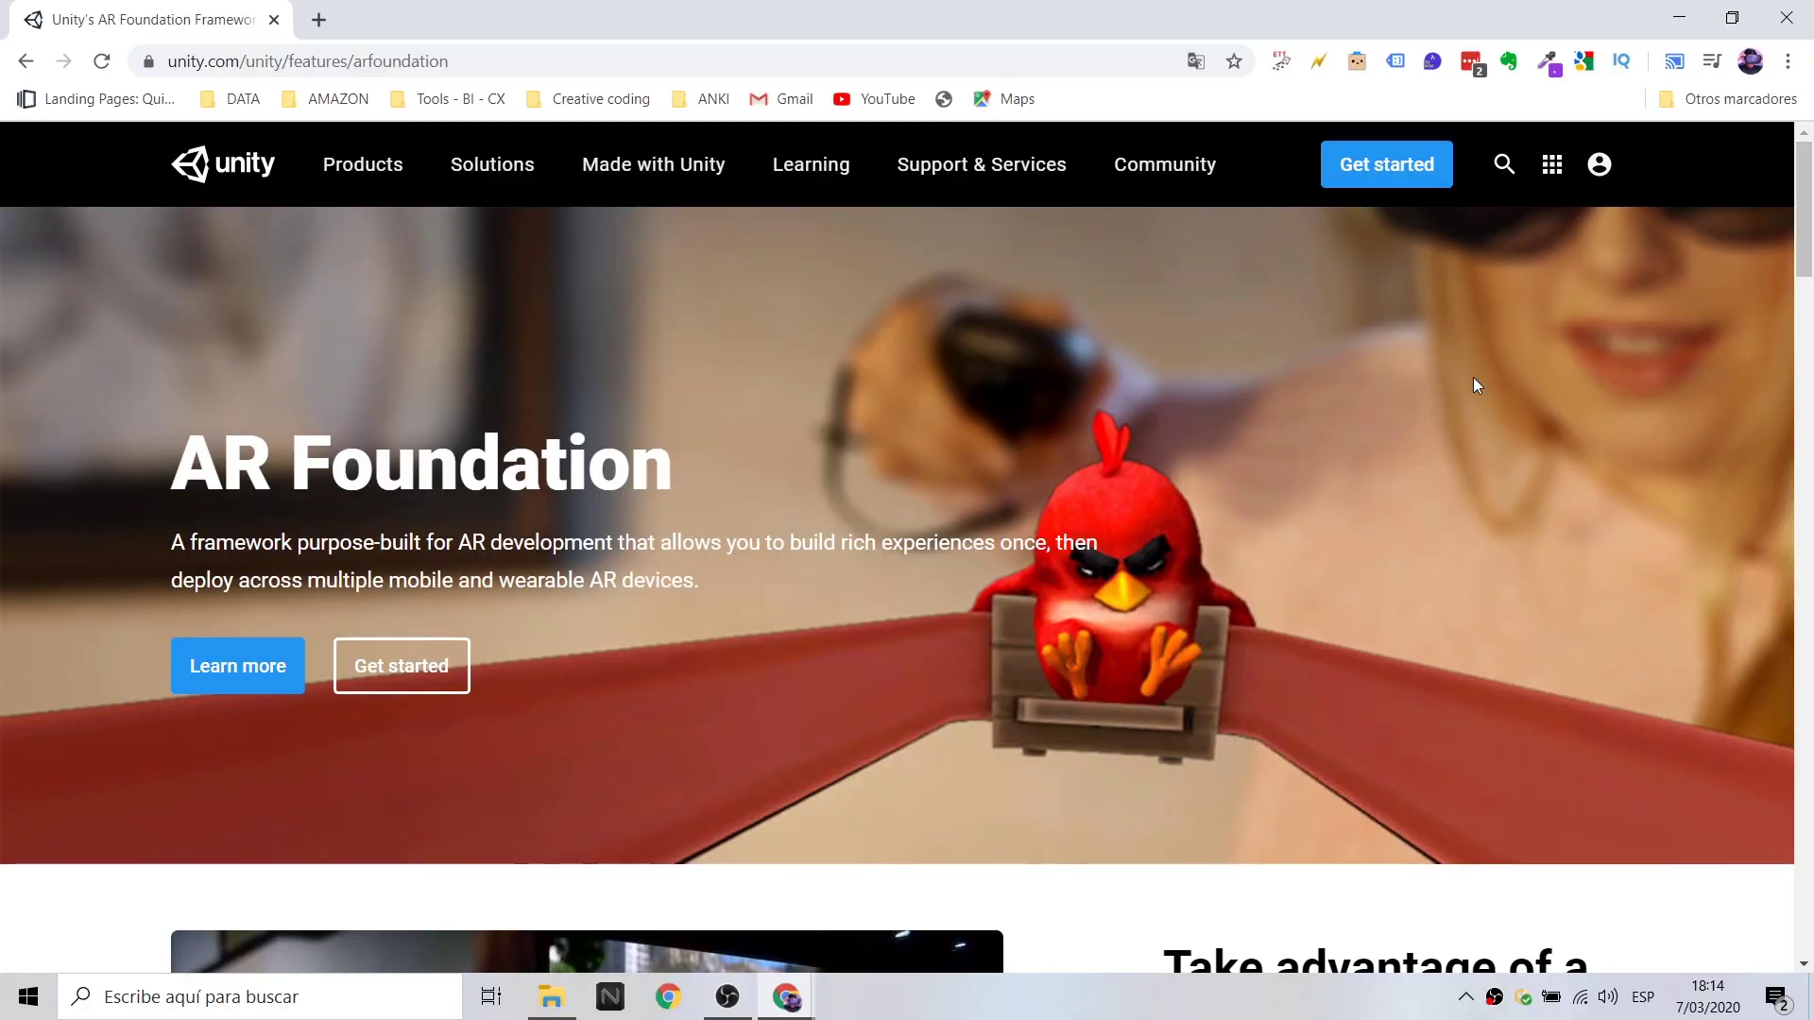
Scroll the AR Foundation page to the Supported Features table showing Face tracking on ARKit and ARCore.
scroll(1017, 376, down, 2)
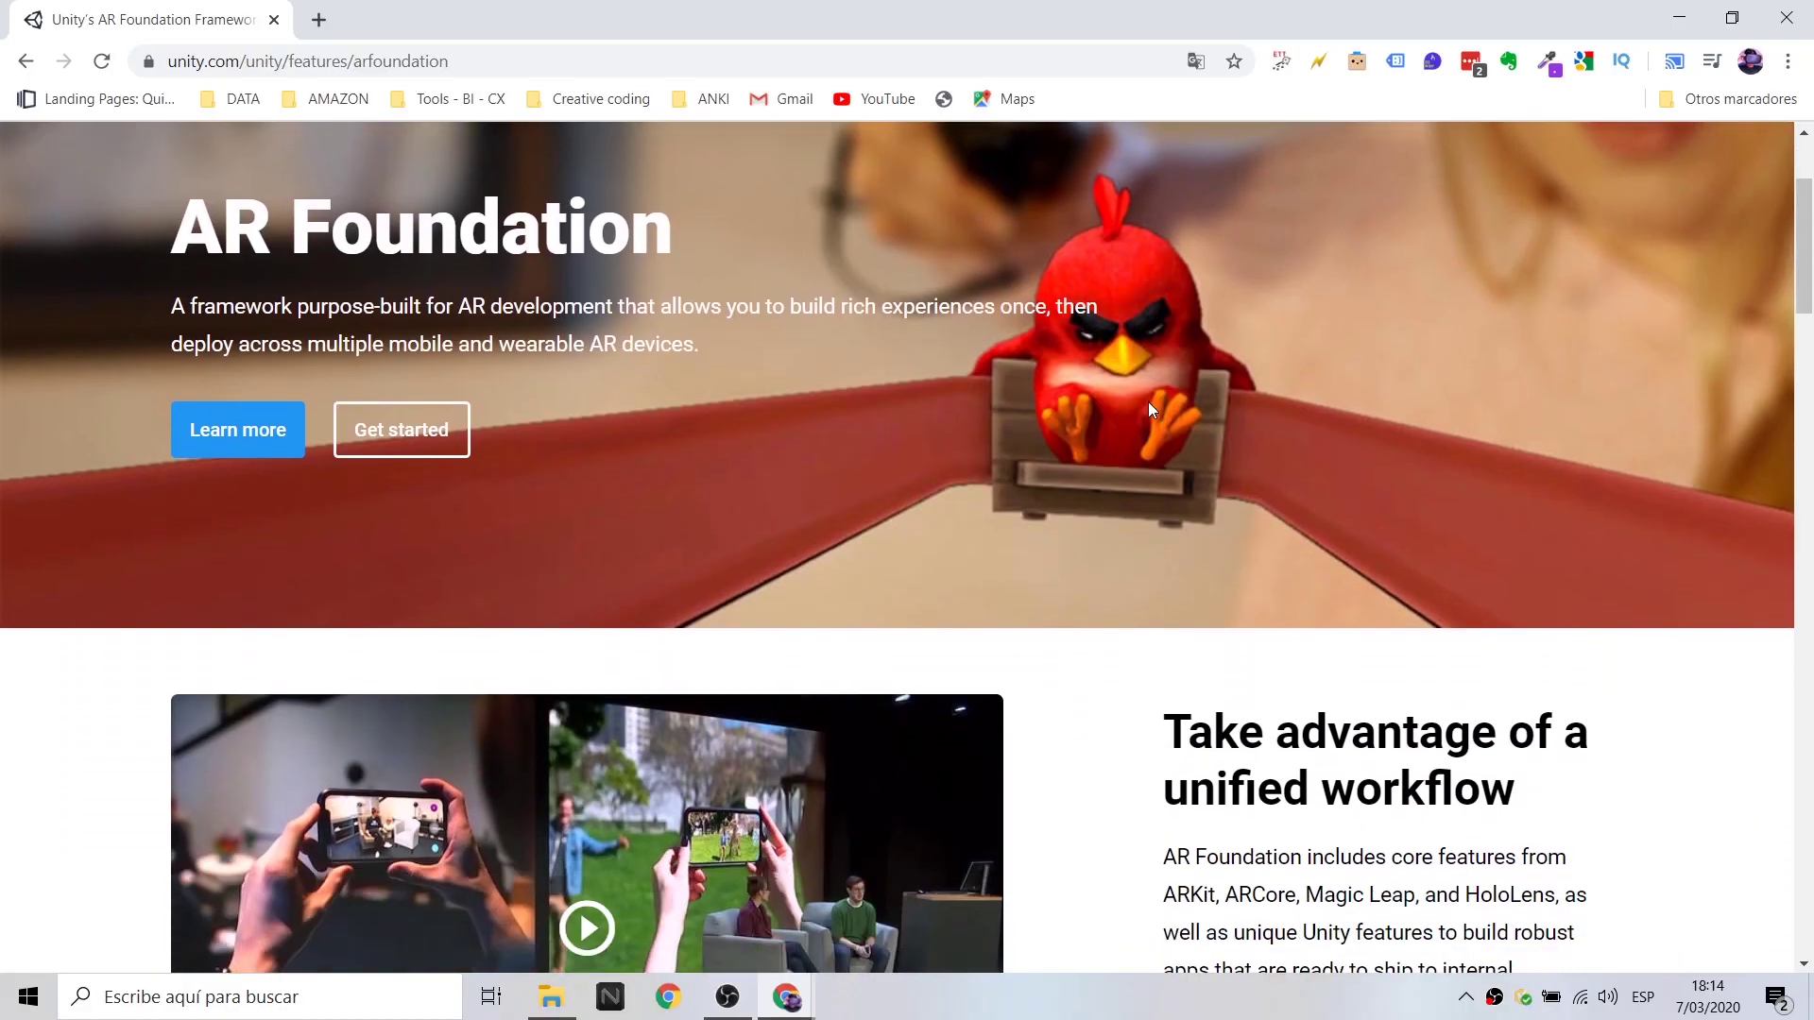
scroll(1149, 408, down, 3)
scroll(1150, 414, down, 2)
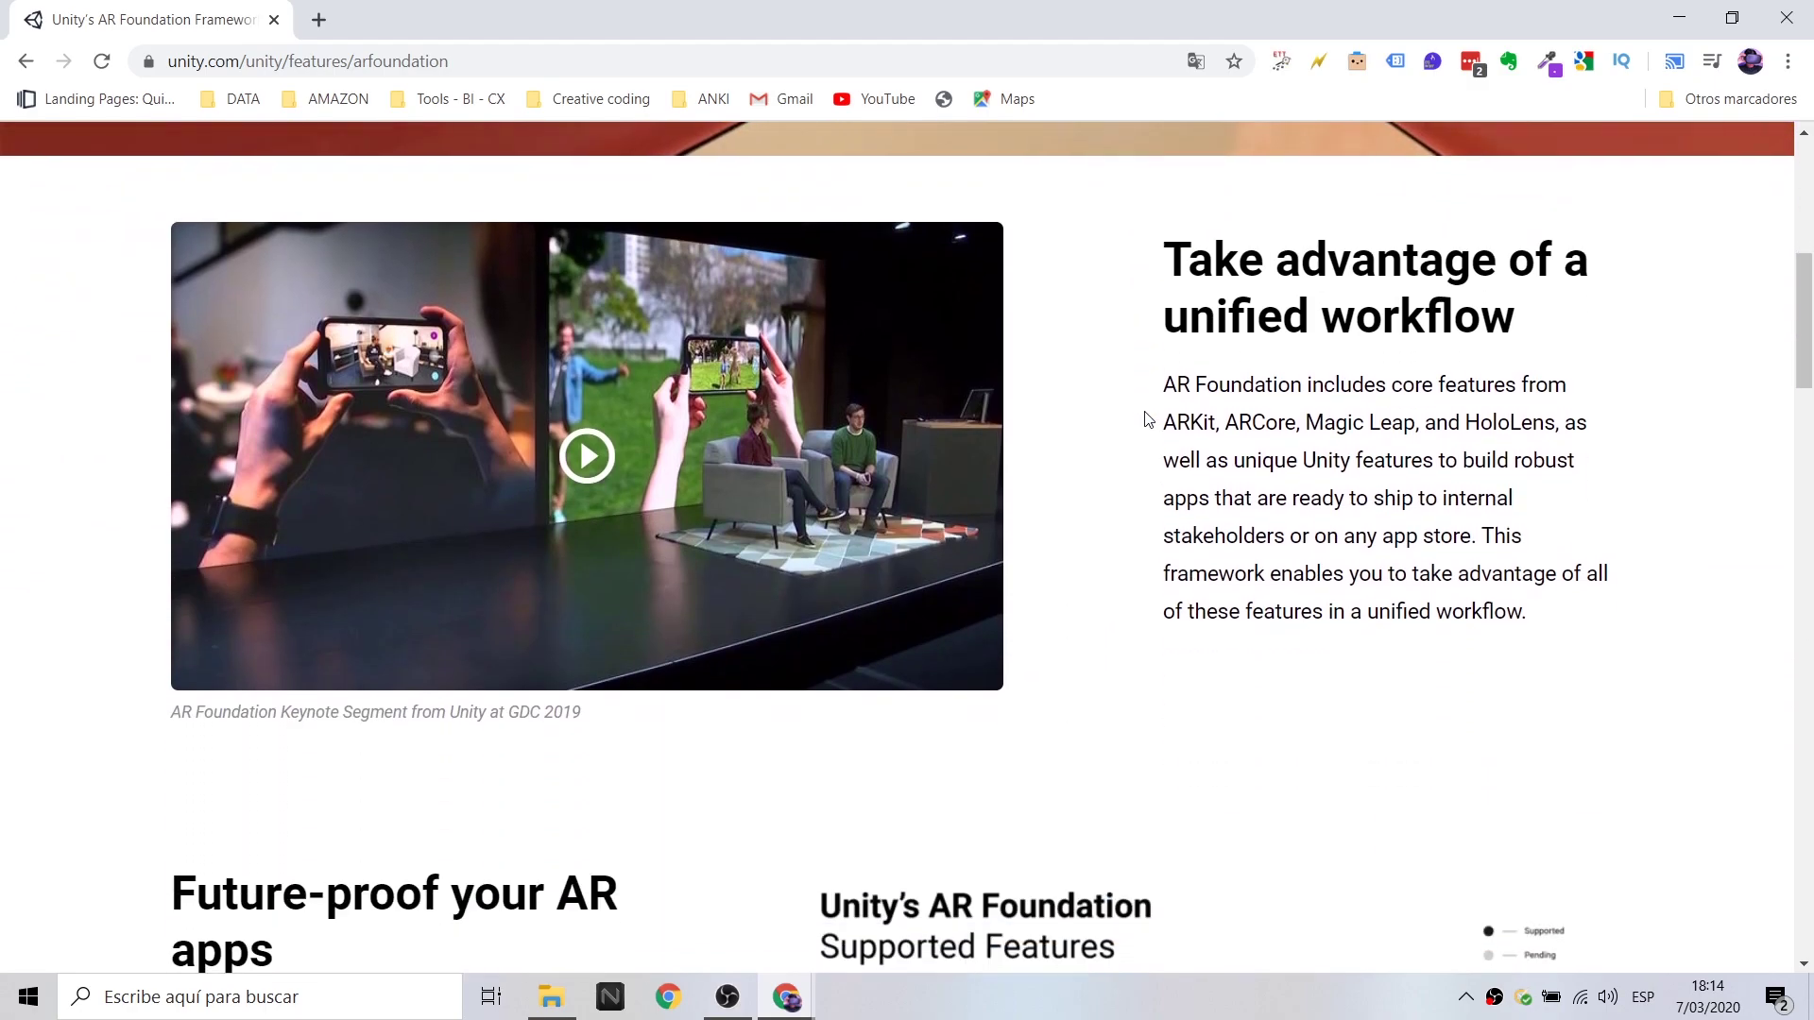
scroll(1122, 441, down, 4)
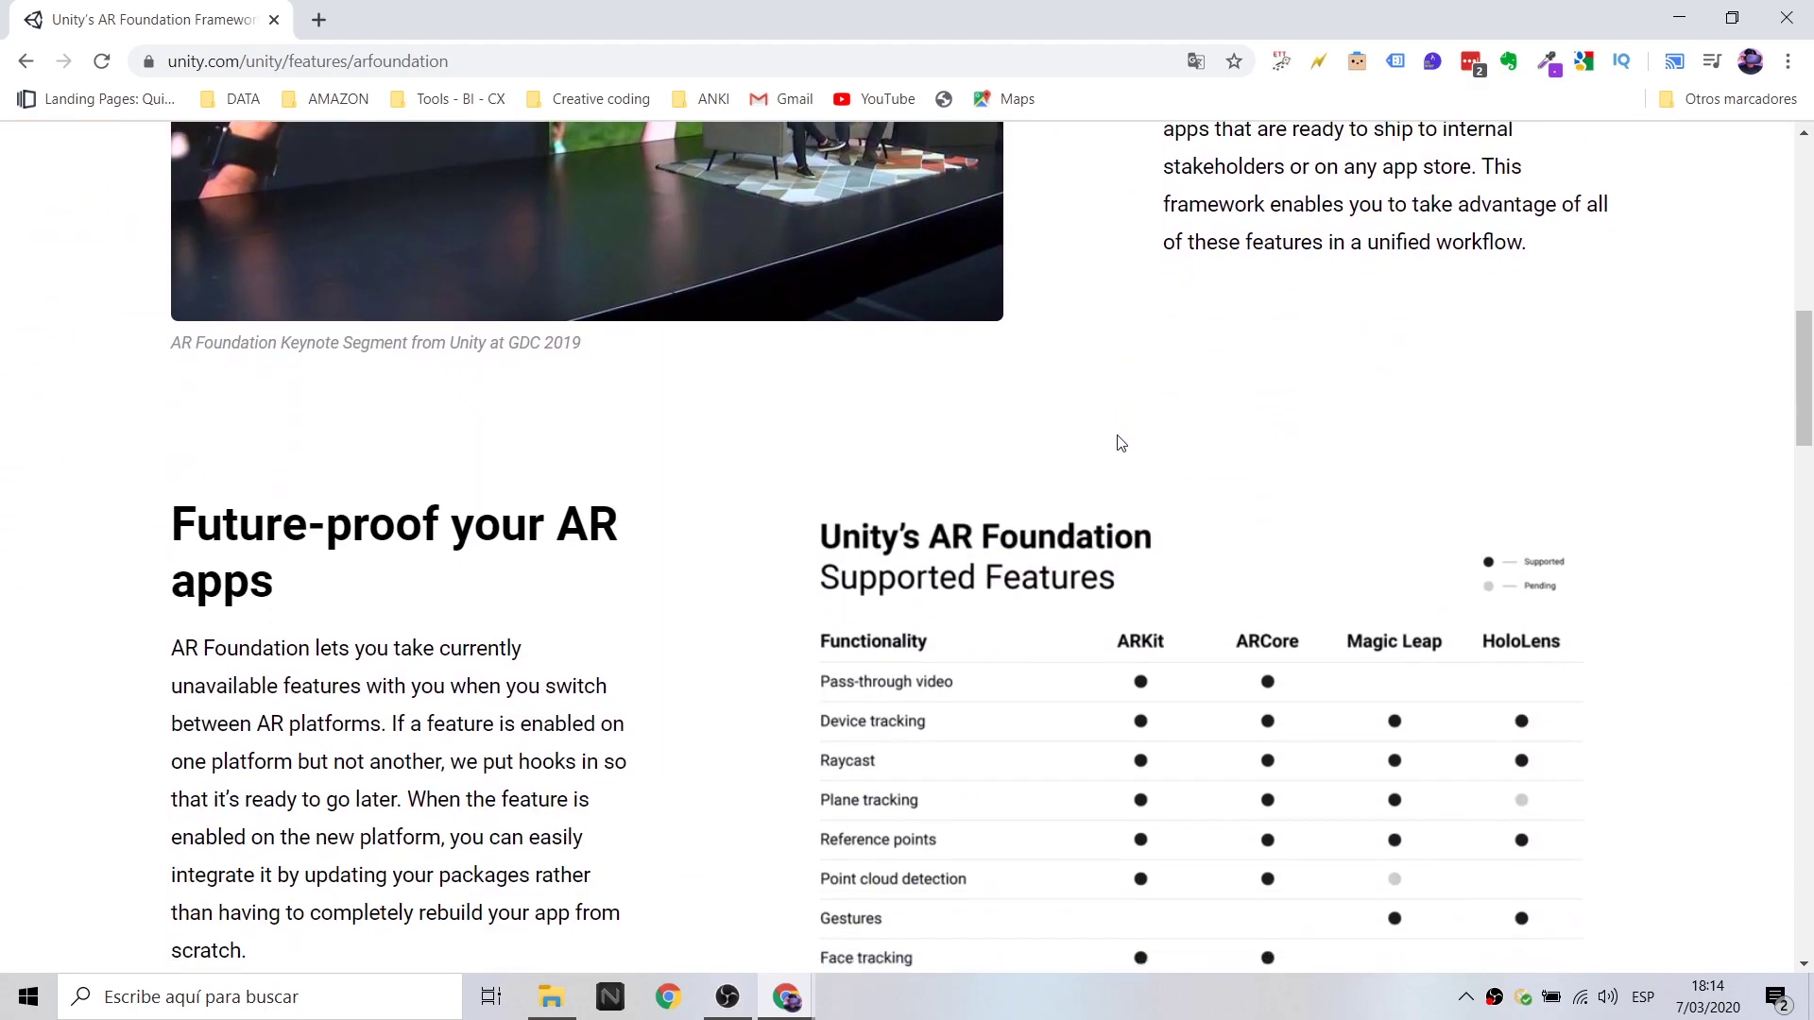
scroll(1118, 433, down, 2)
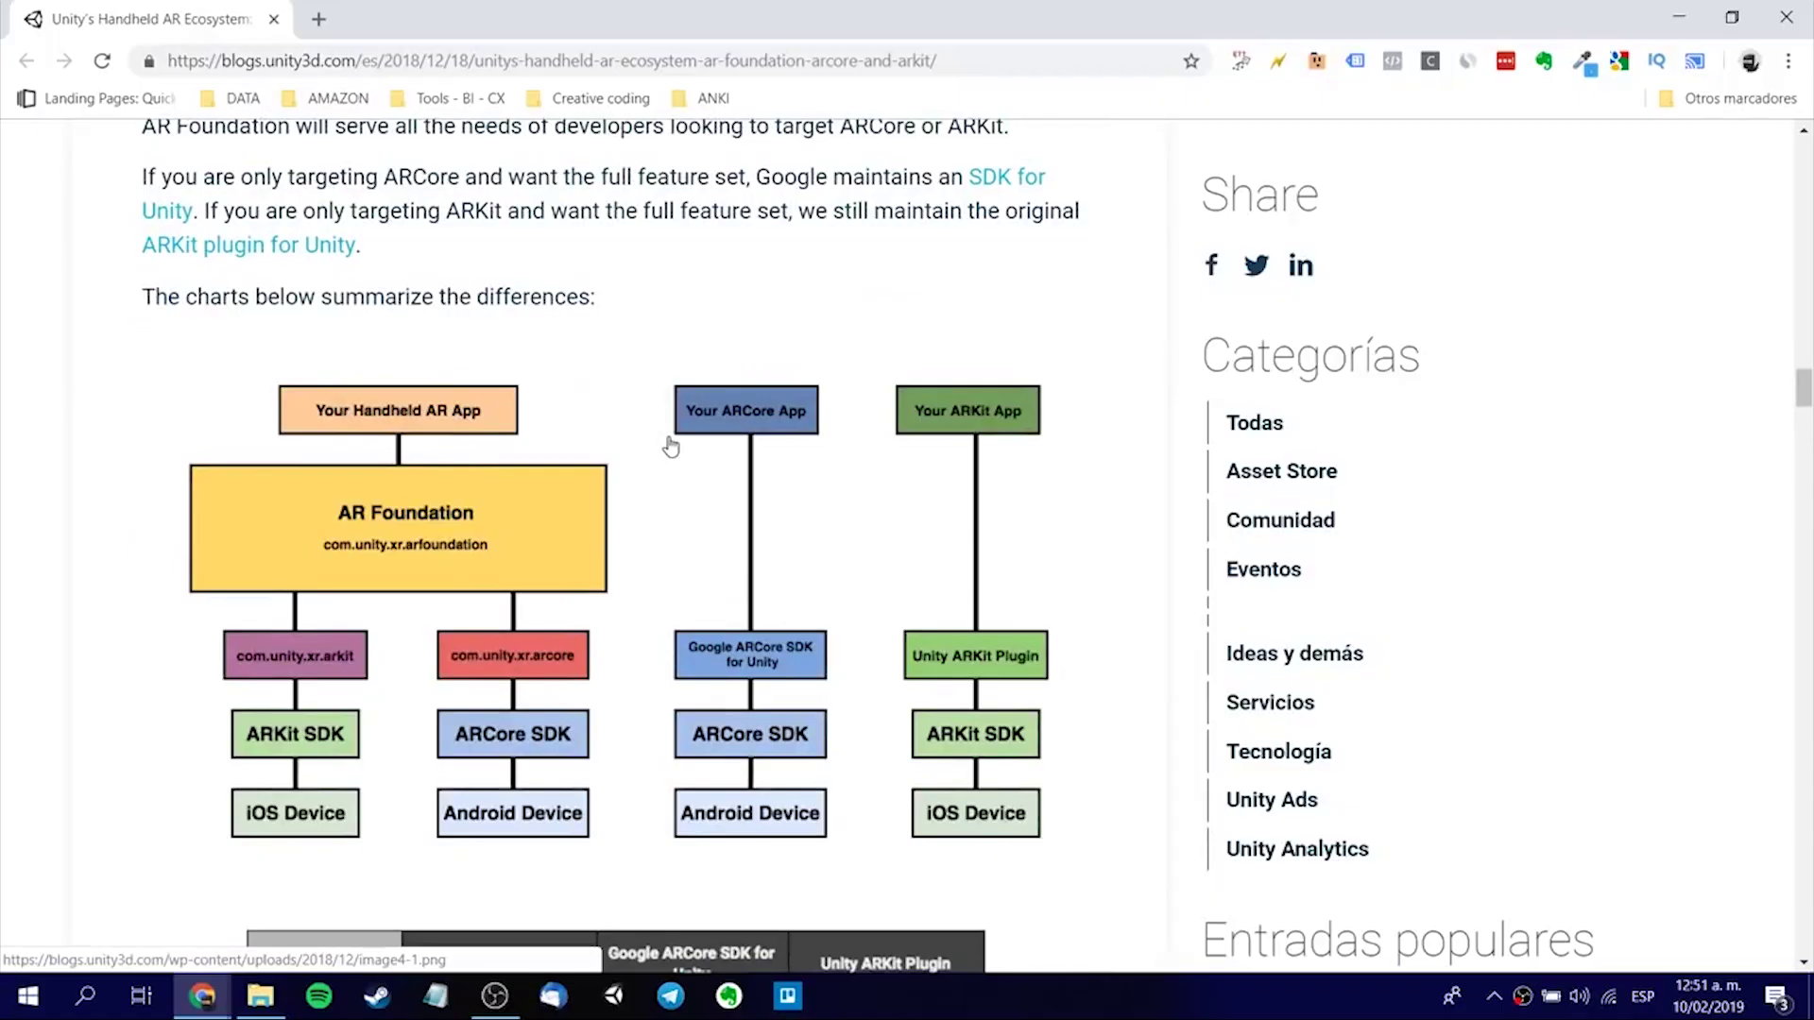
scroll(670, 444, down, 3)
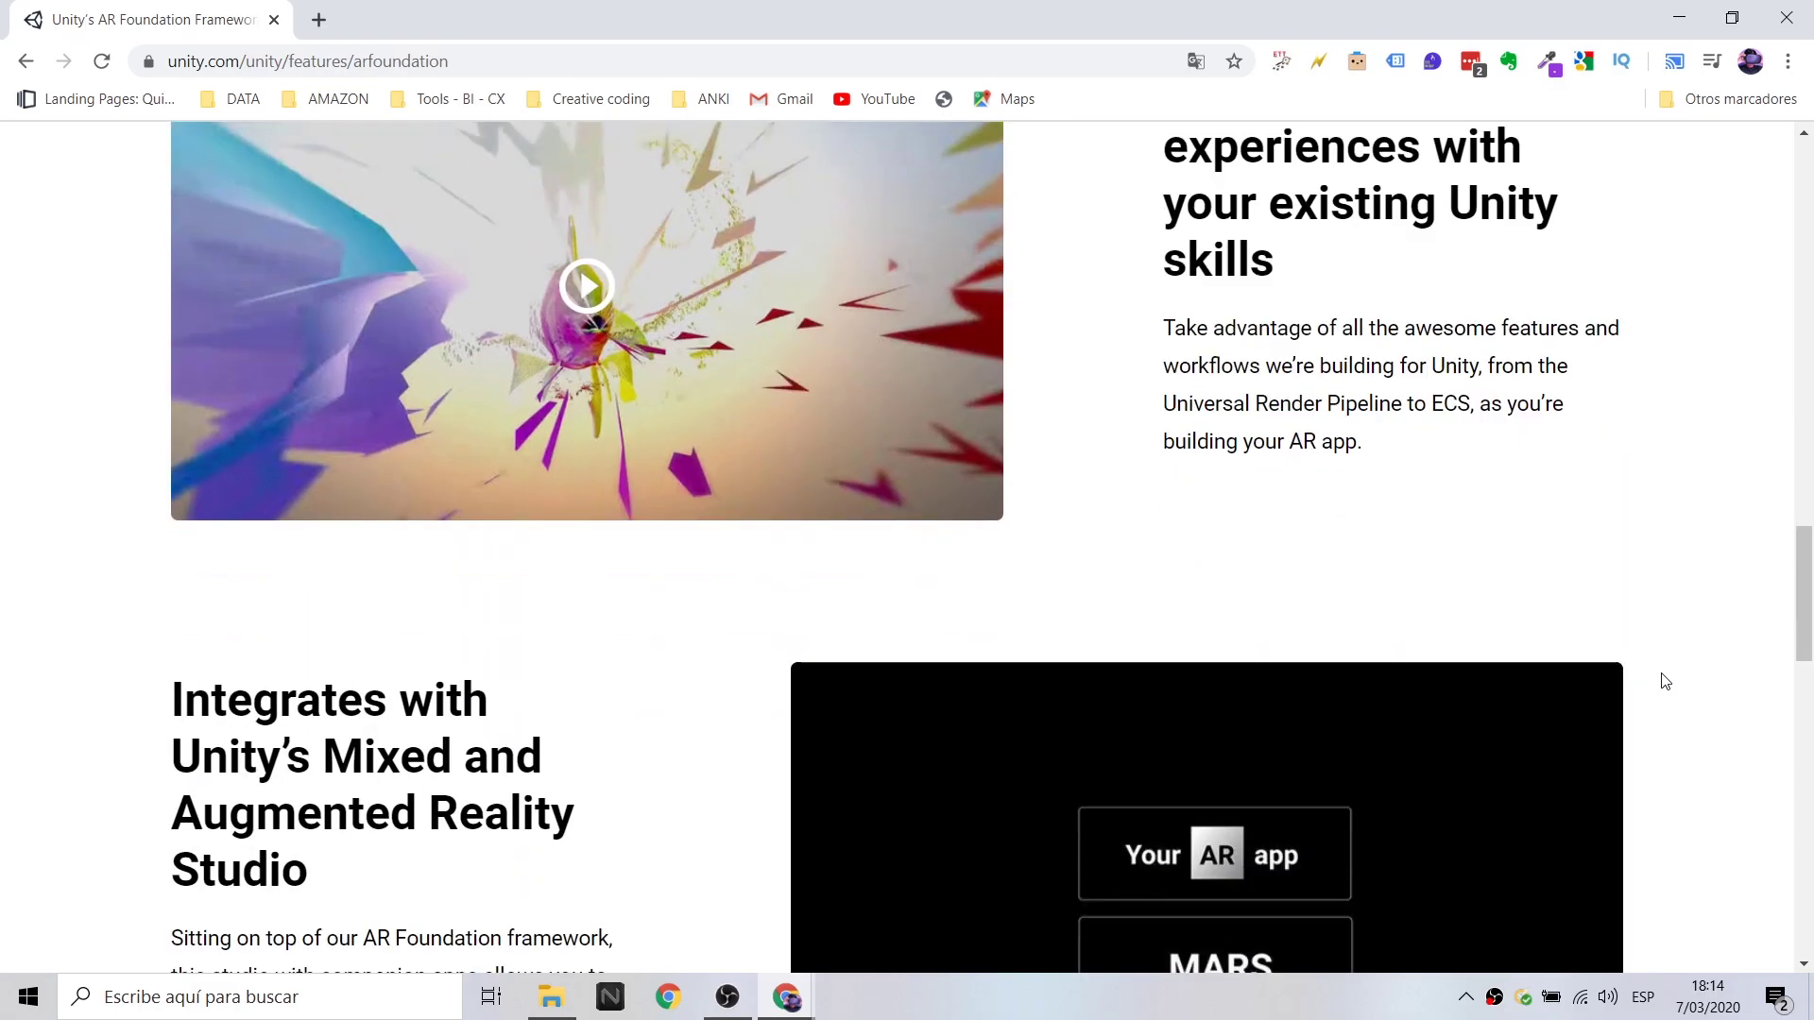
scroll(1668, 682, down, 2)
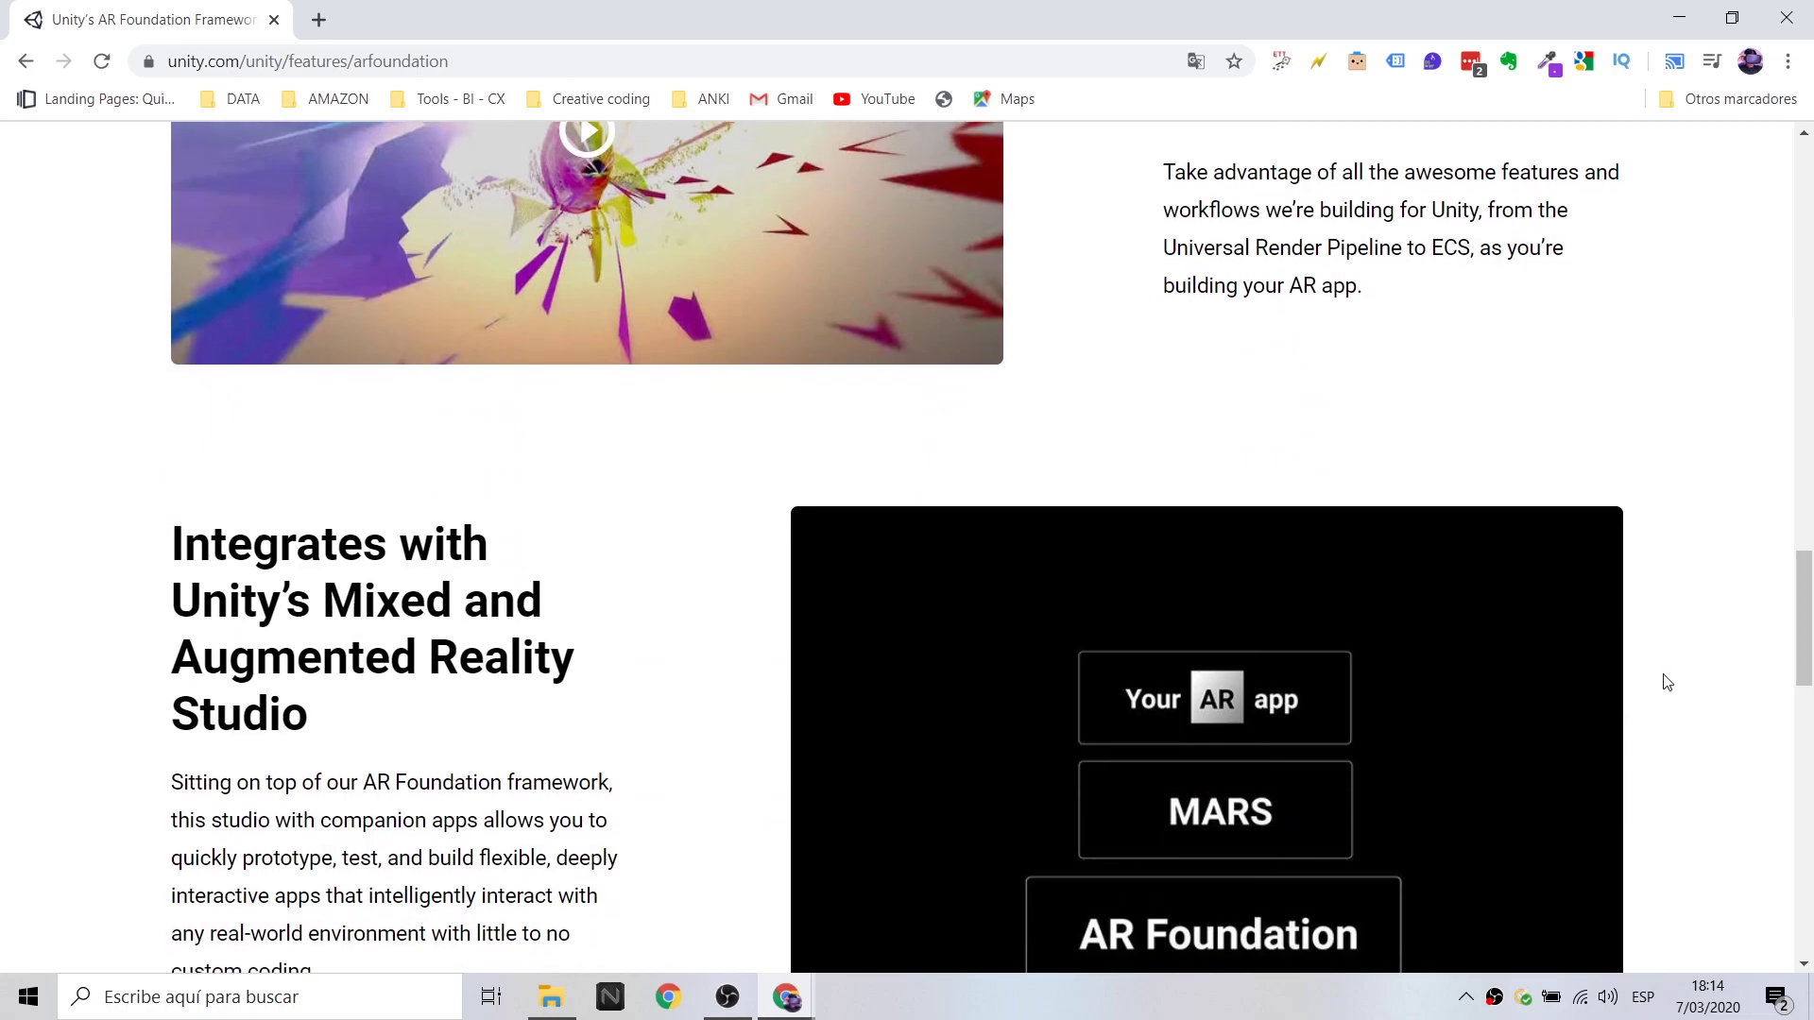
scroll(1668, 682, down, 1)
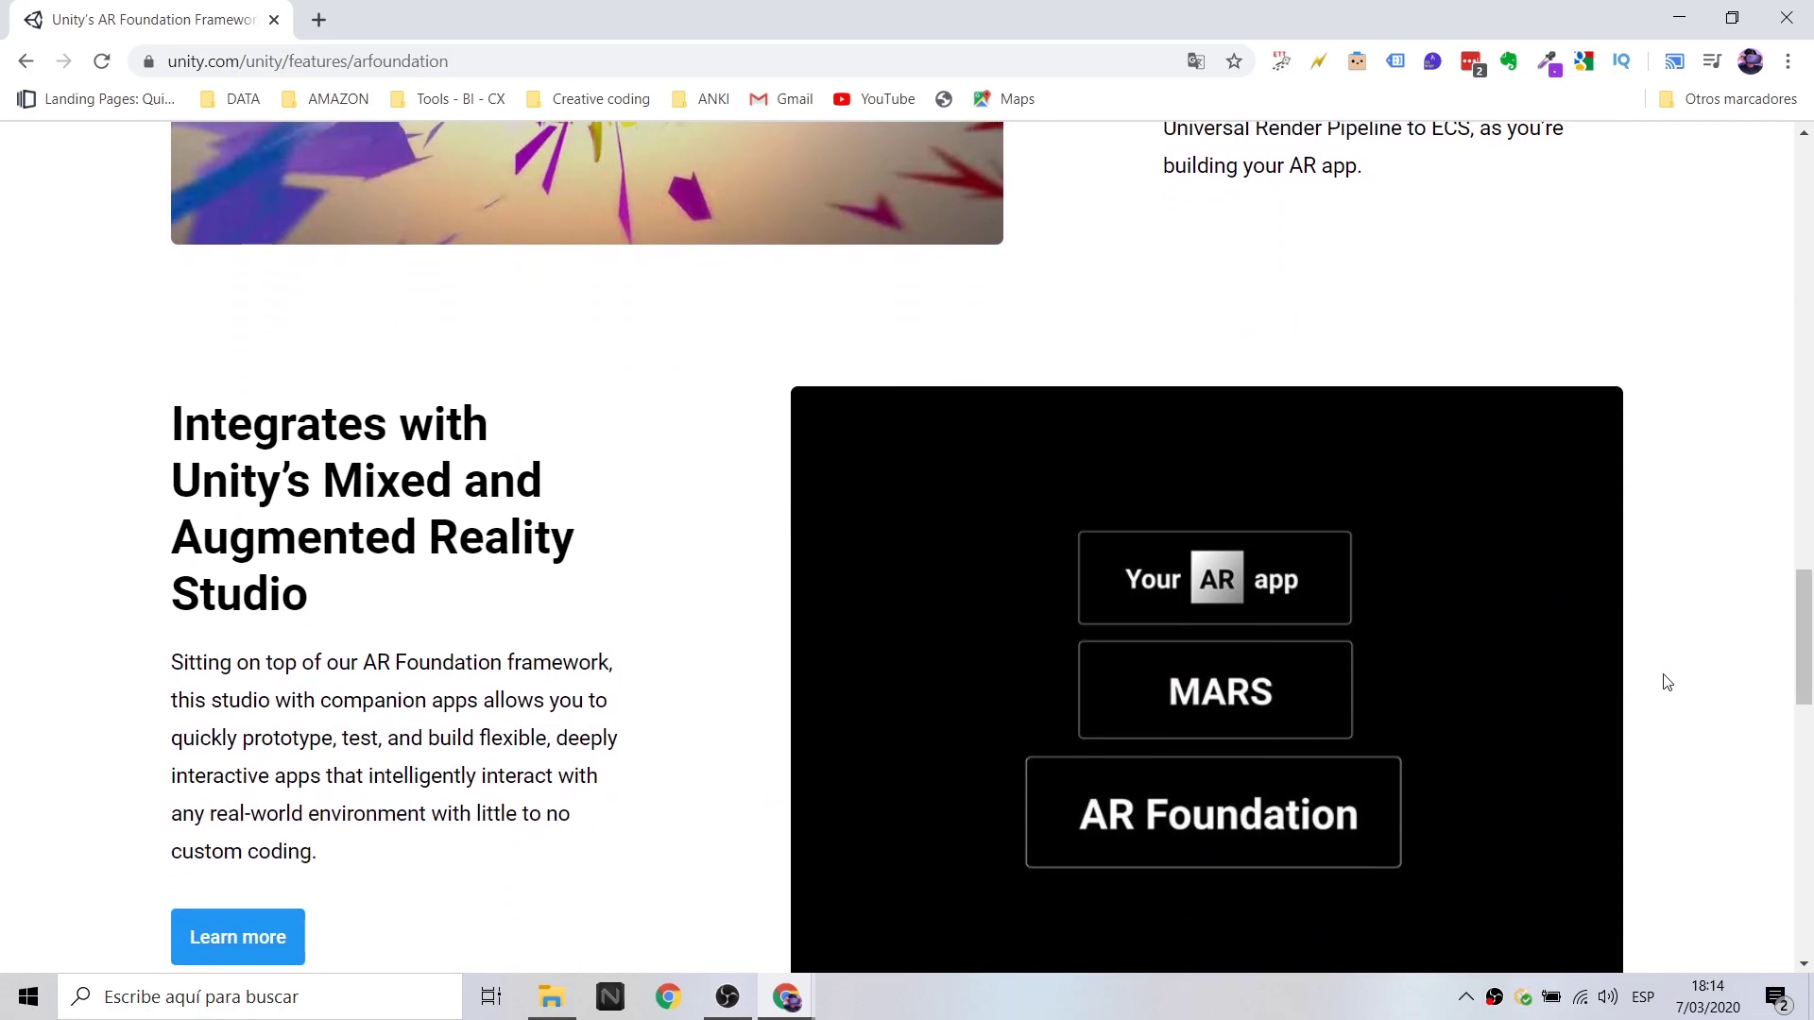
scroll(1667, 682, down, 1)
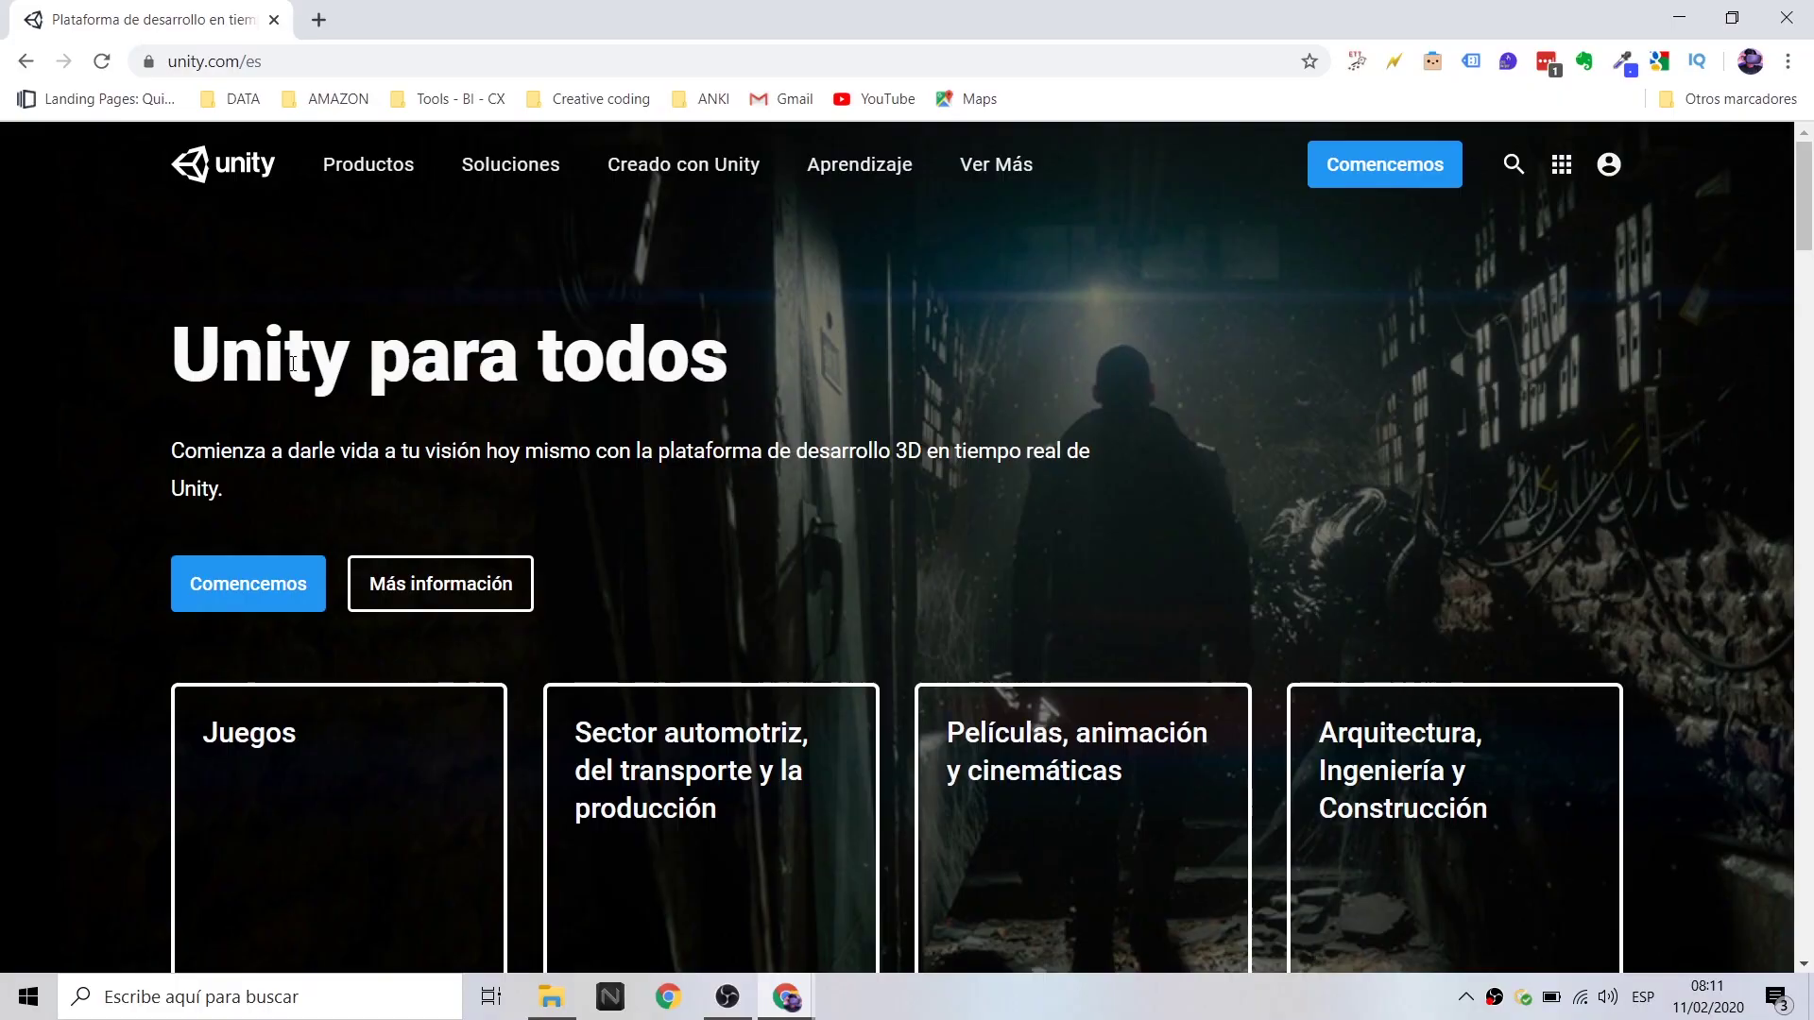
Open the Unity 2019.3 news card's download page.
scroll(113, 478, down, 2)
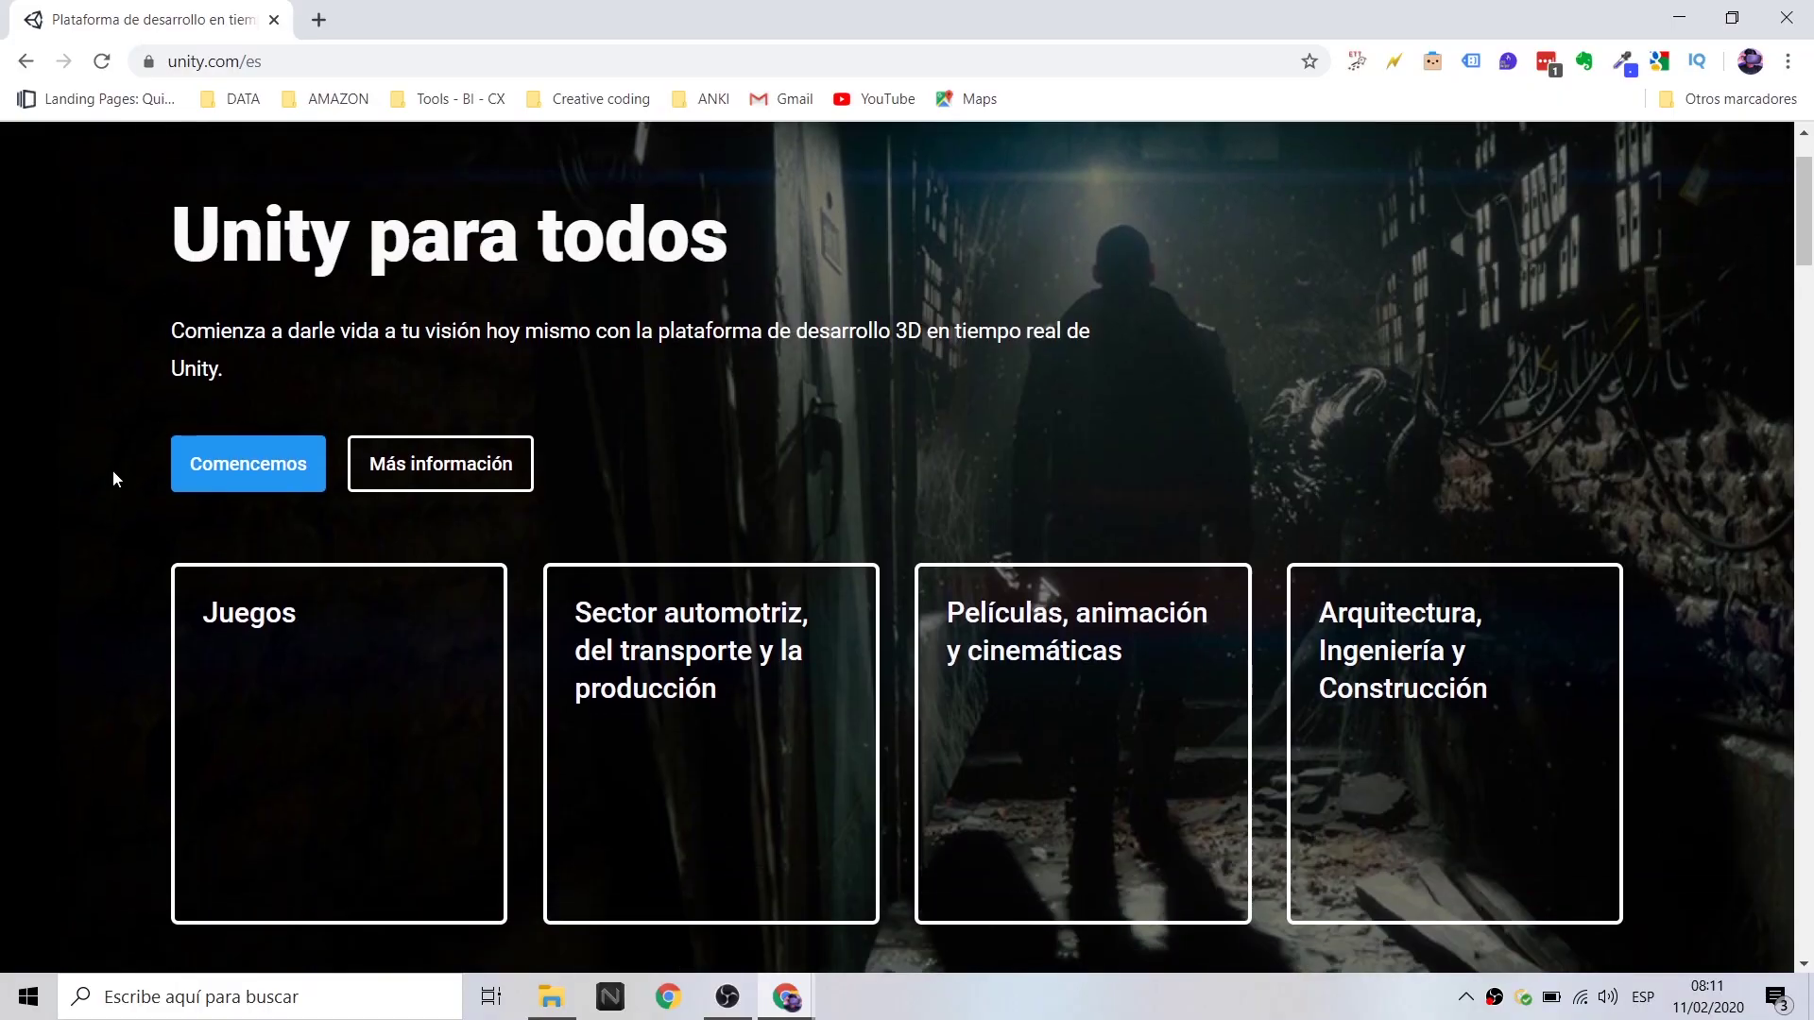
scroll(113, 478, down, 6)
scroll(113, 478, down, 4)
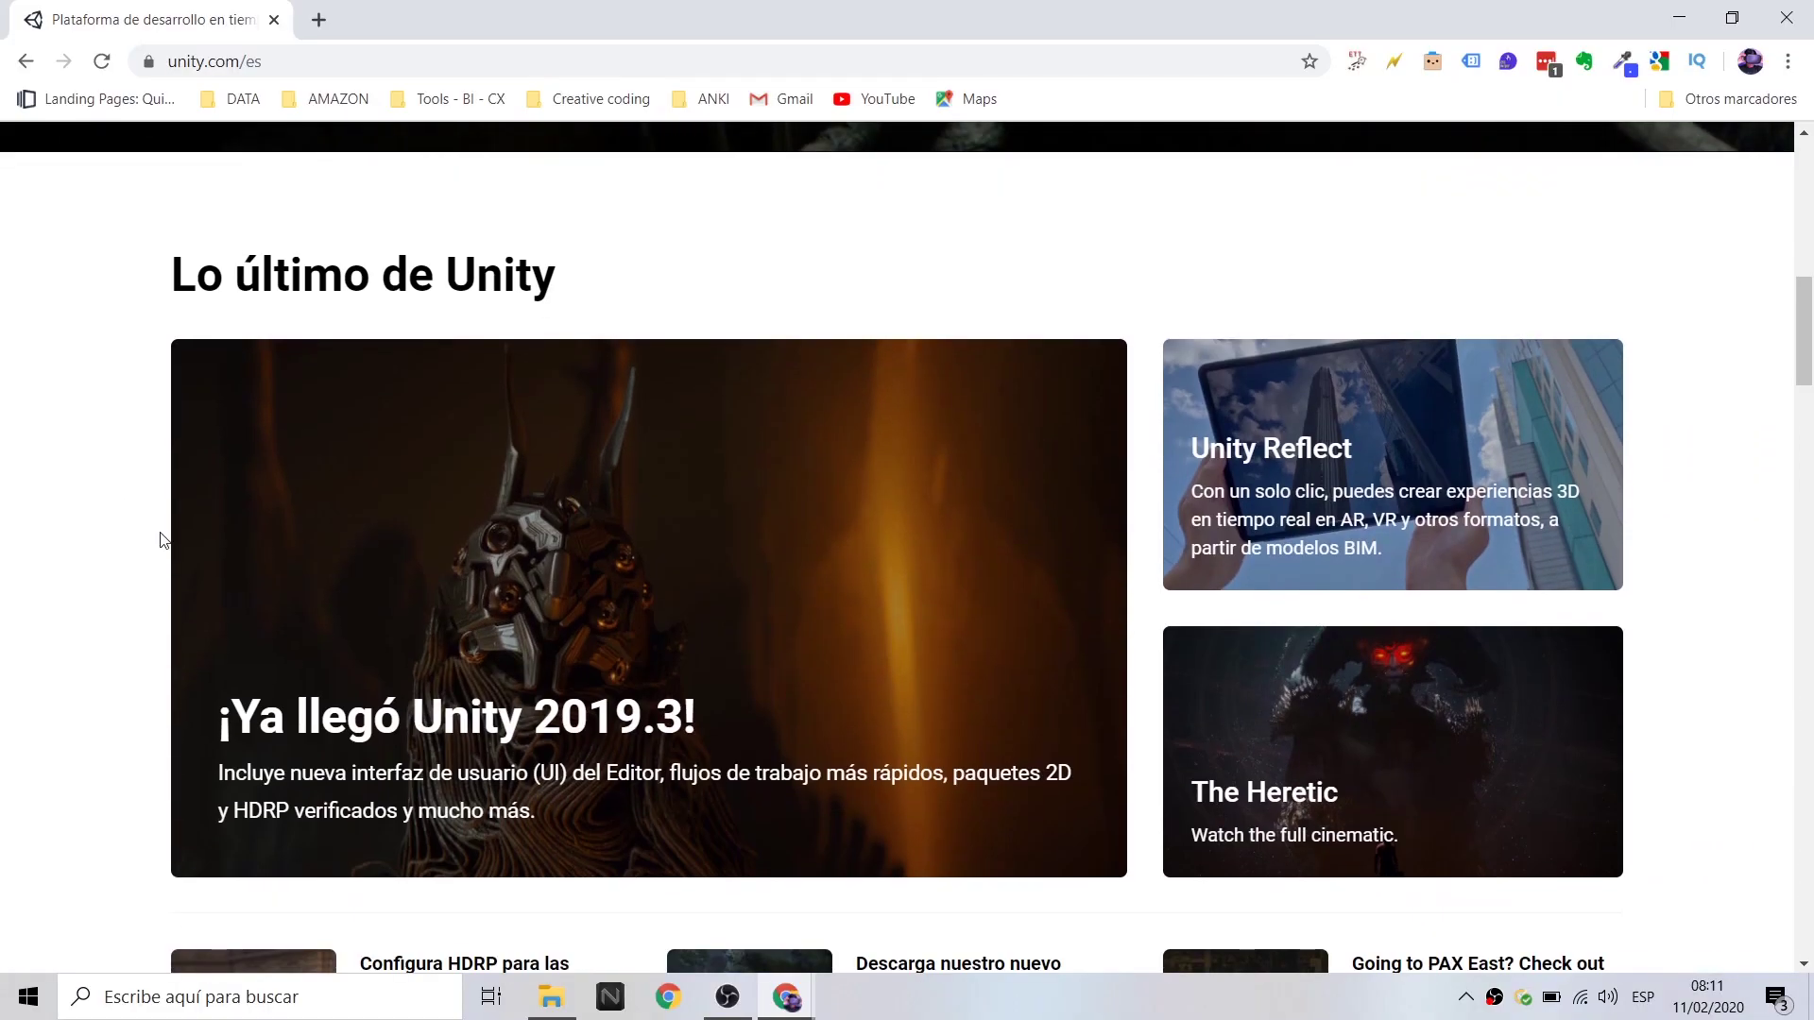
scroll(967, 534, down, 3)
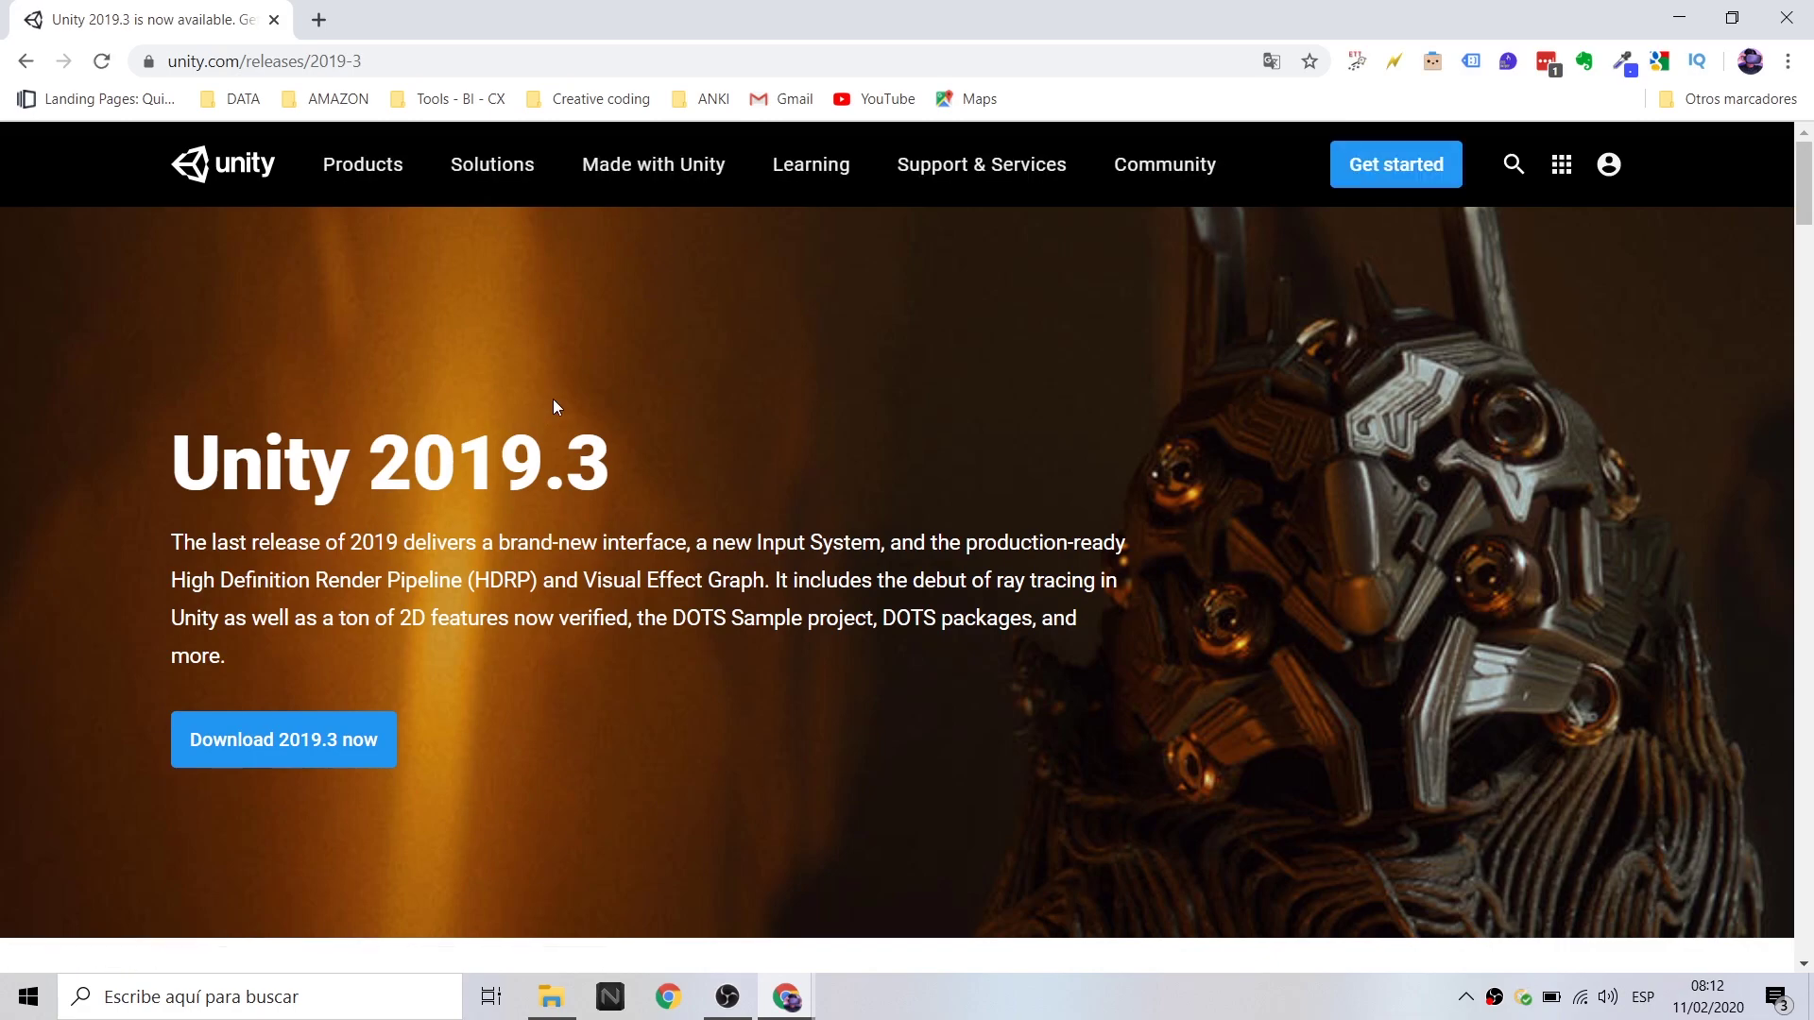
click(304, 774)
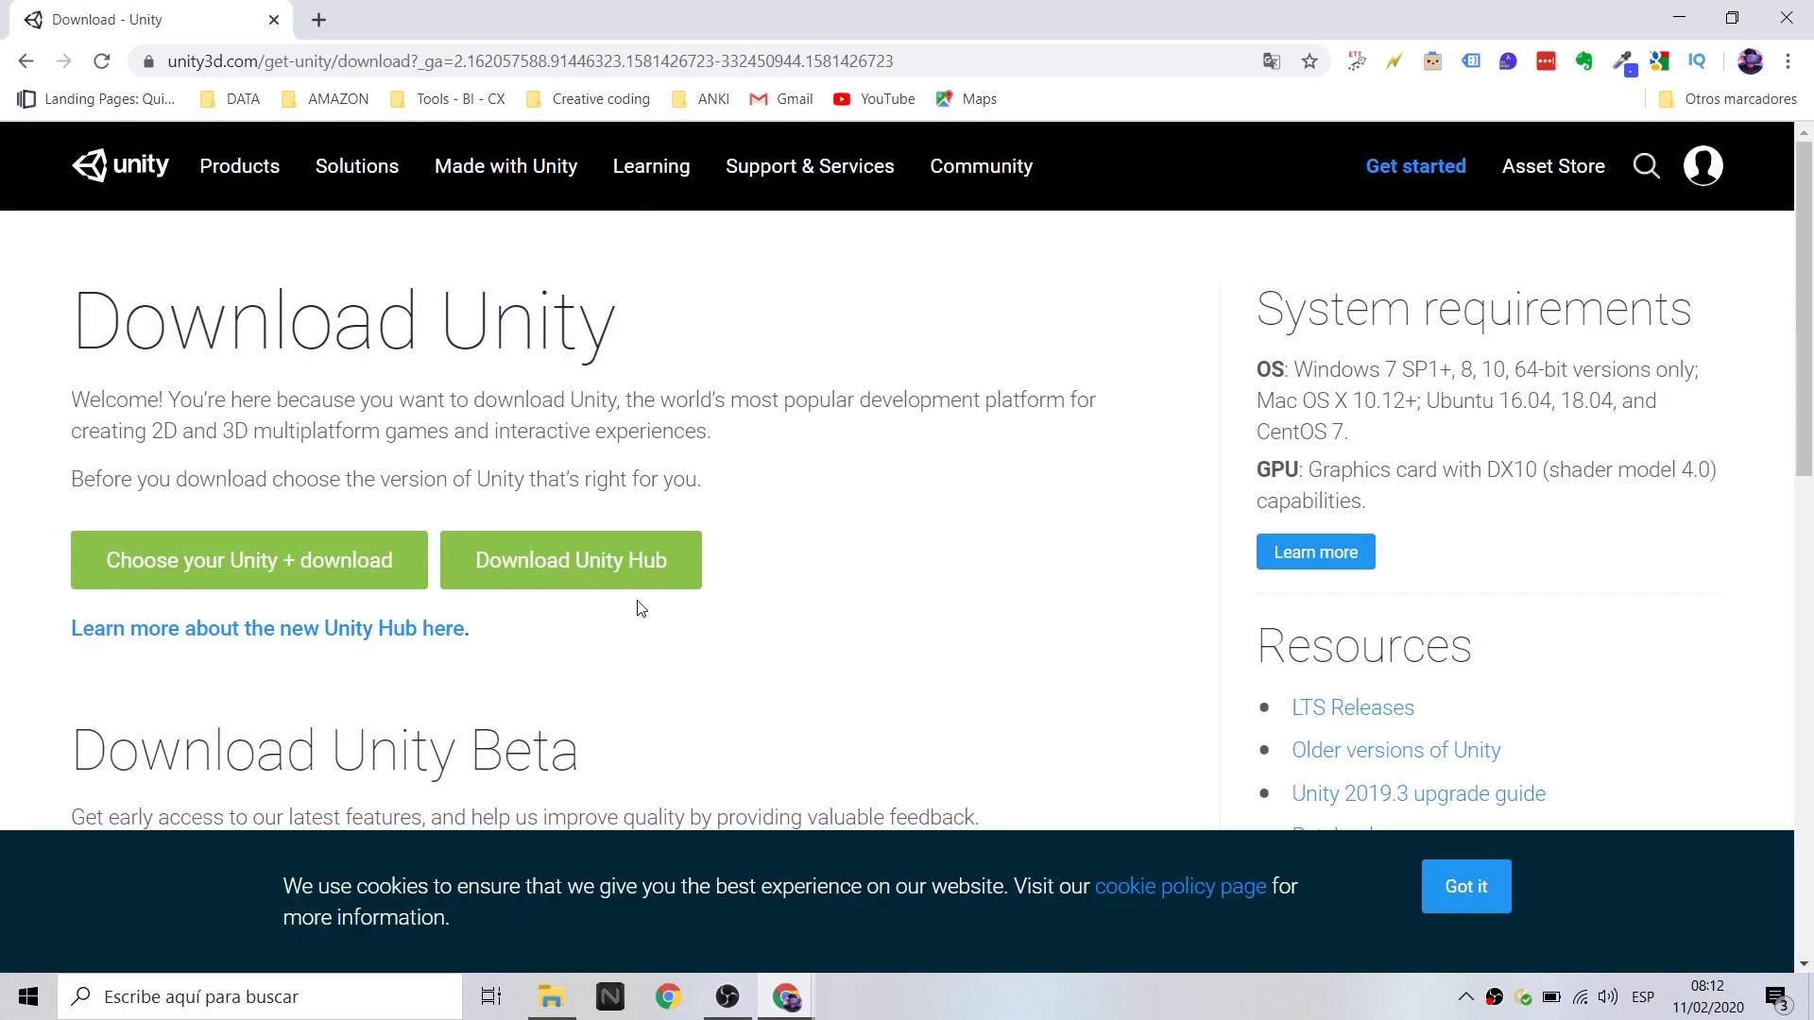
Download the Unity Hub installer, UnityHubSetup.exe, and run it.
click(642, 558)
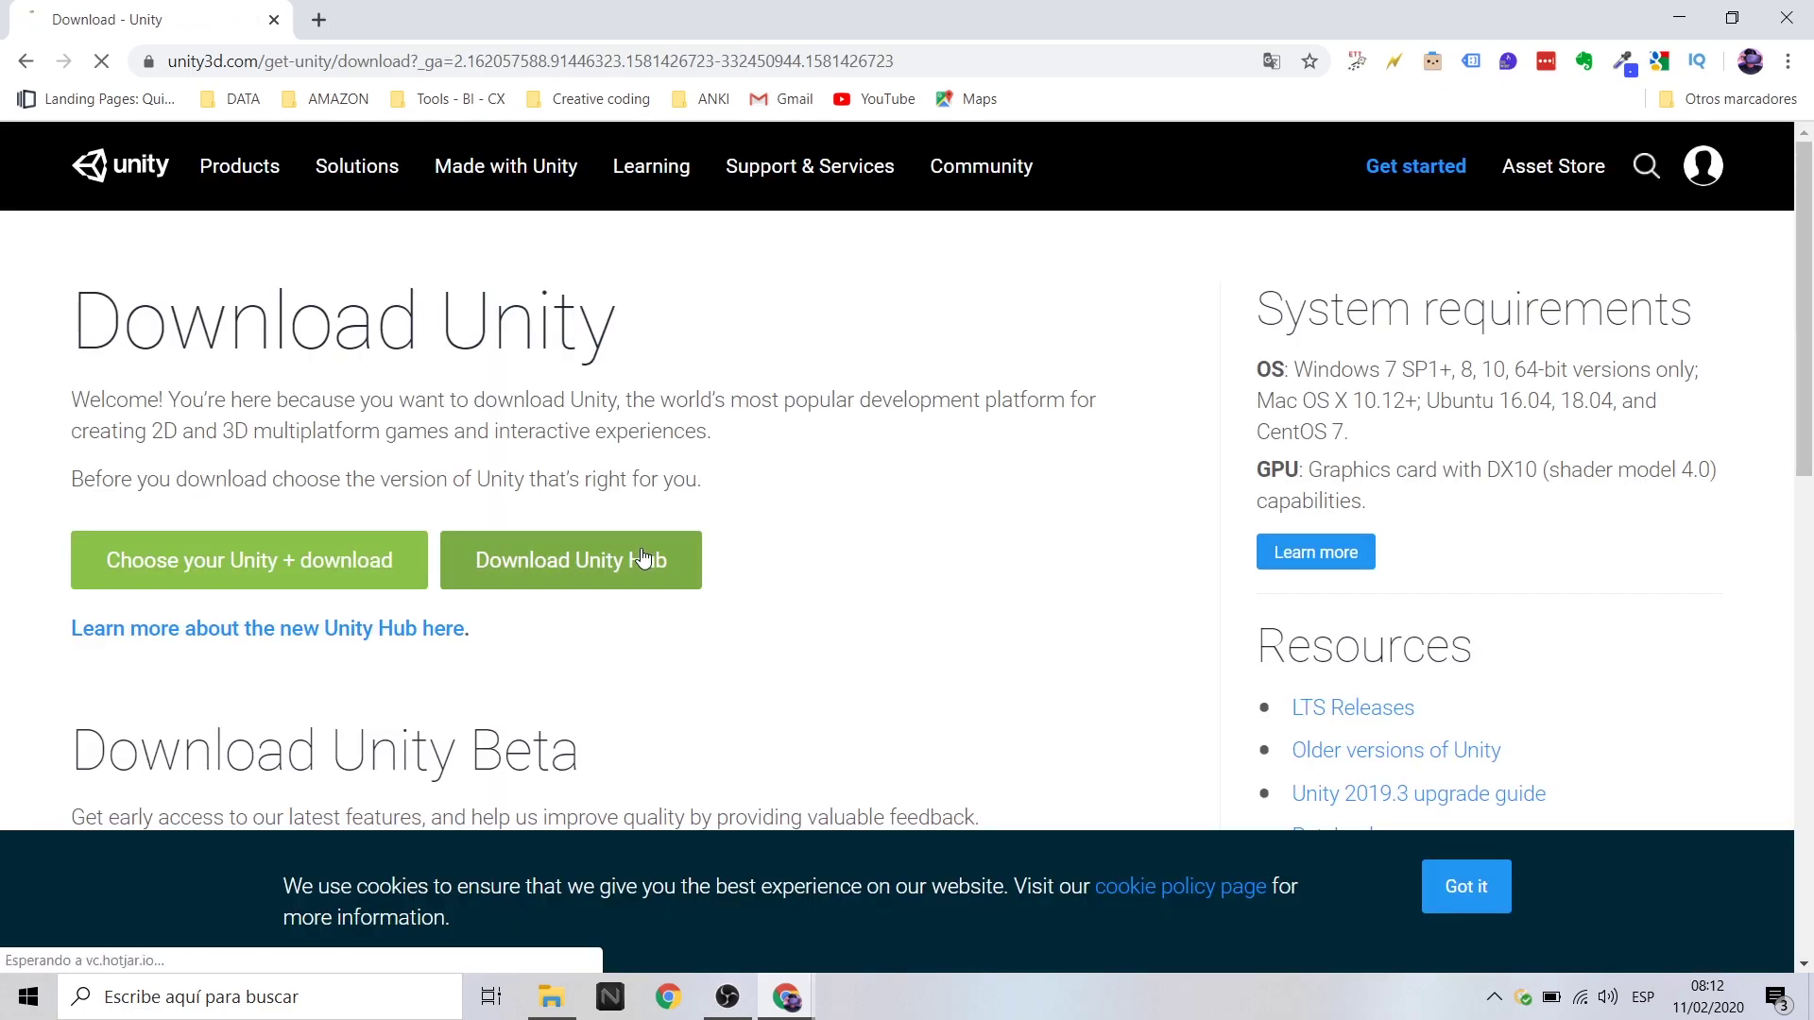
scroll(850, 540, down, 3)
scroll(854, 539, down, 3)
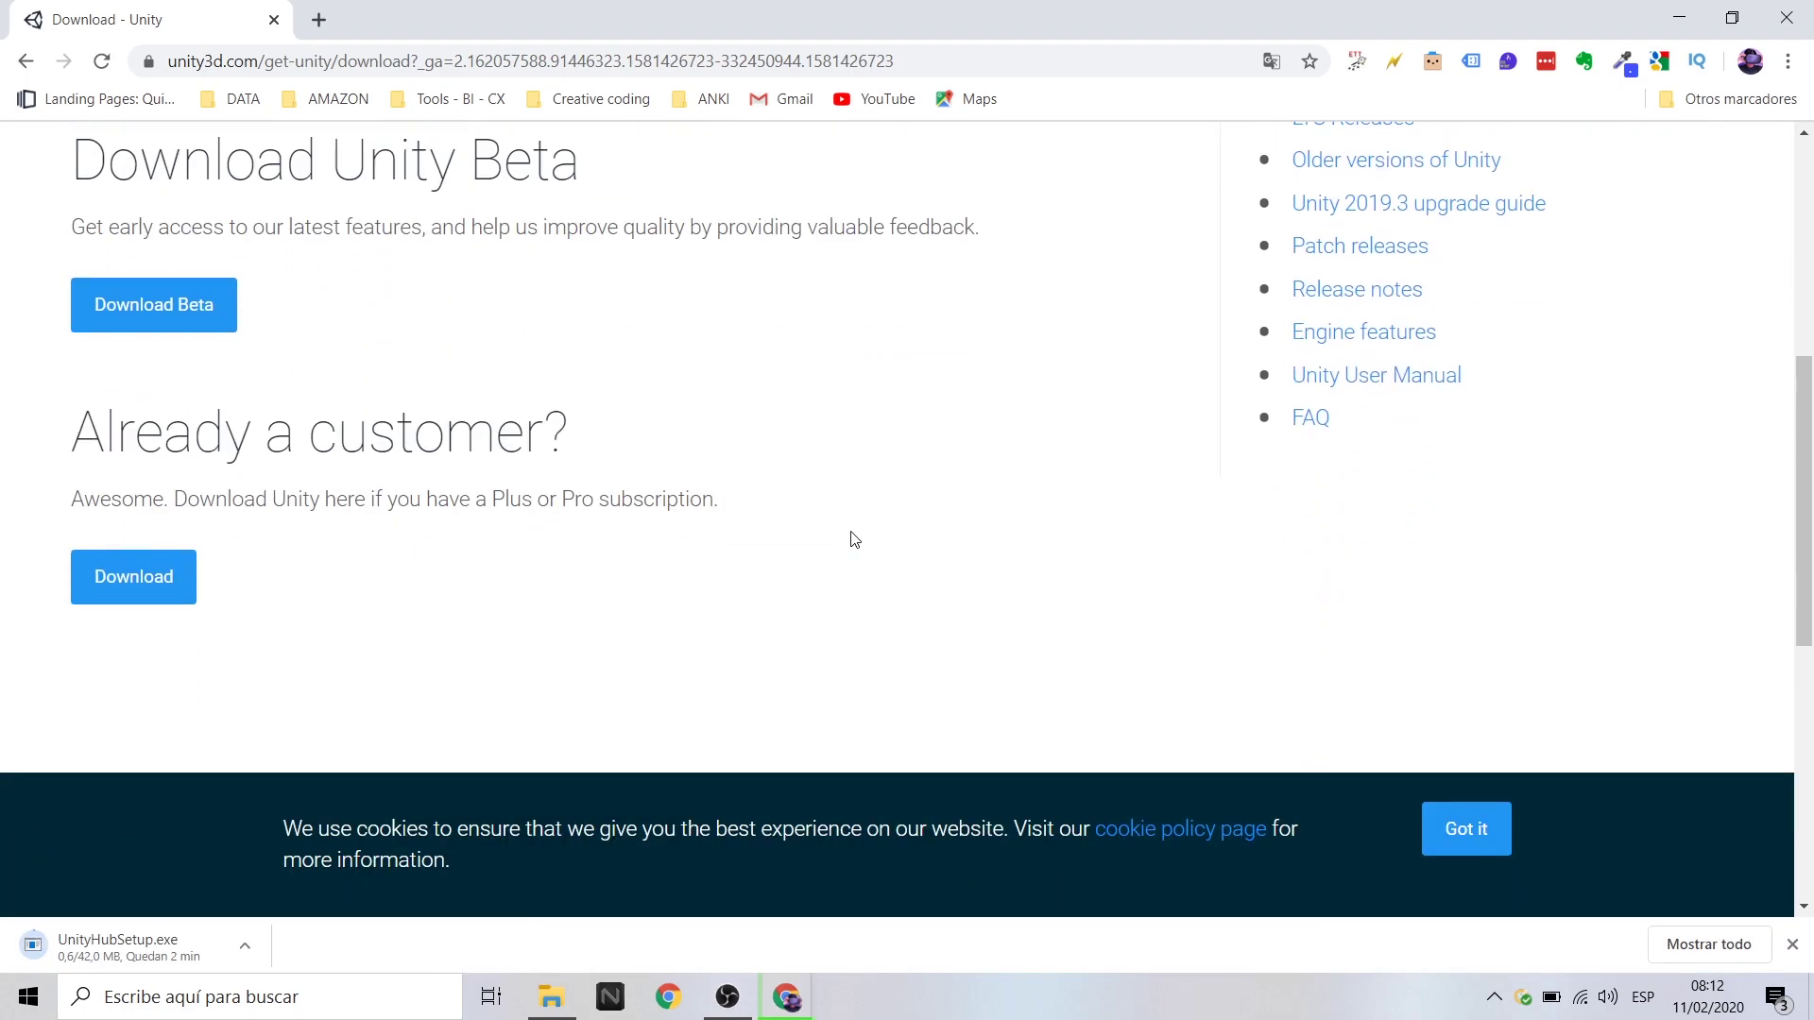
scroll(854, 539, up, 4)
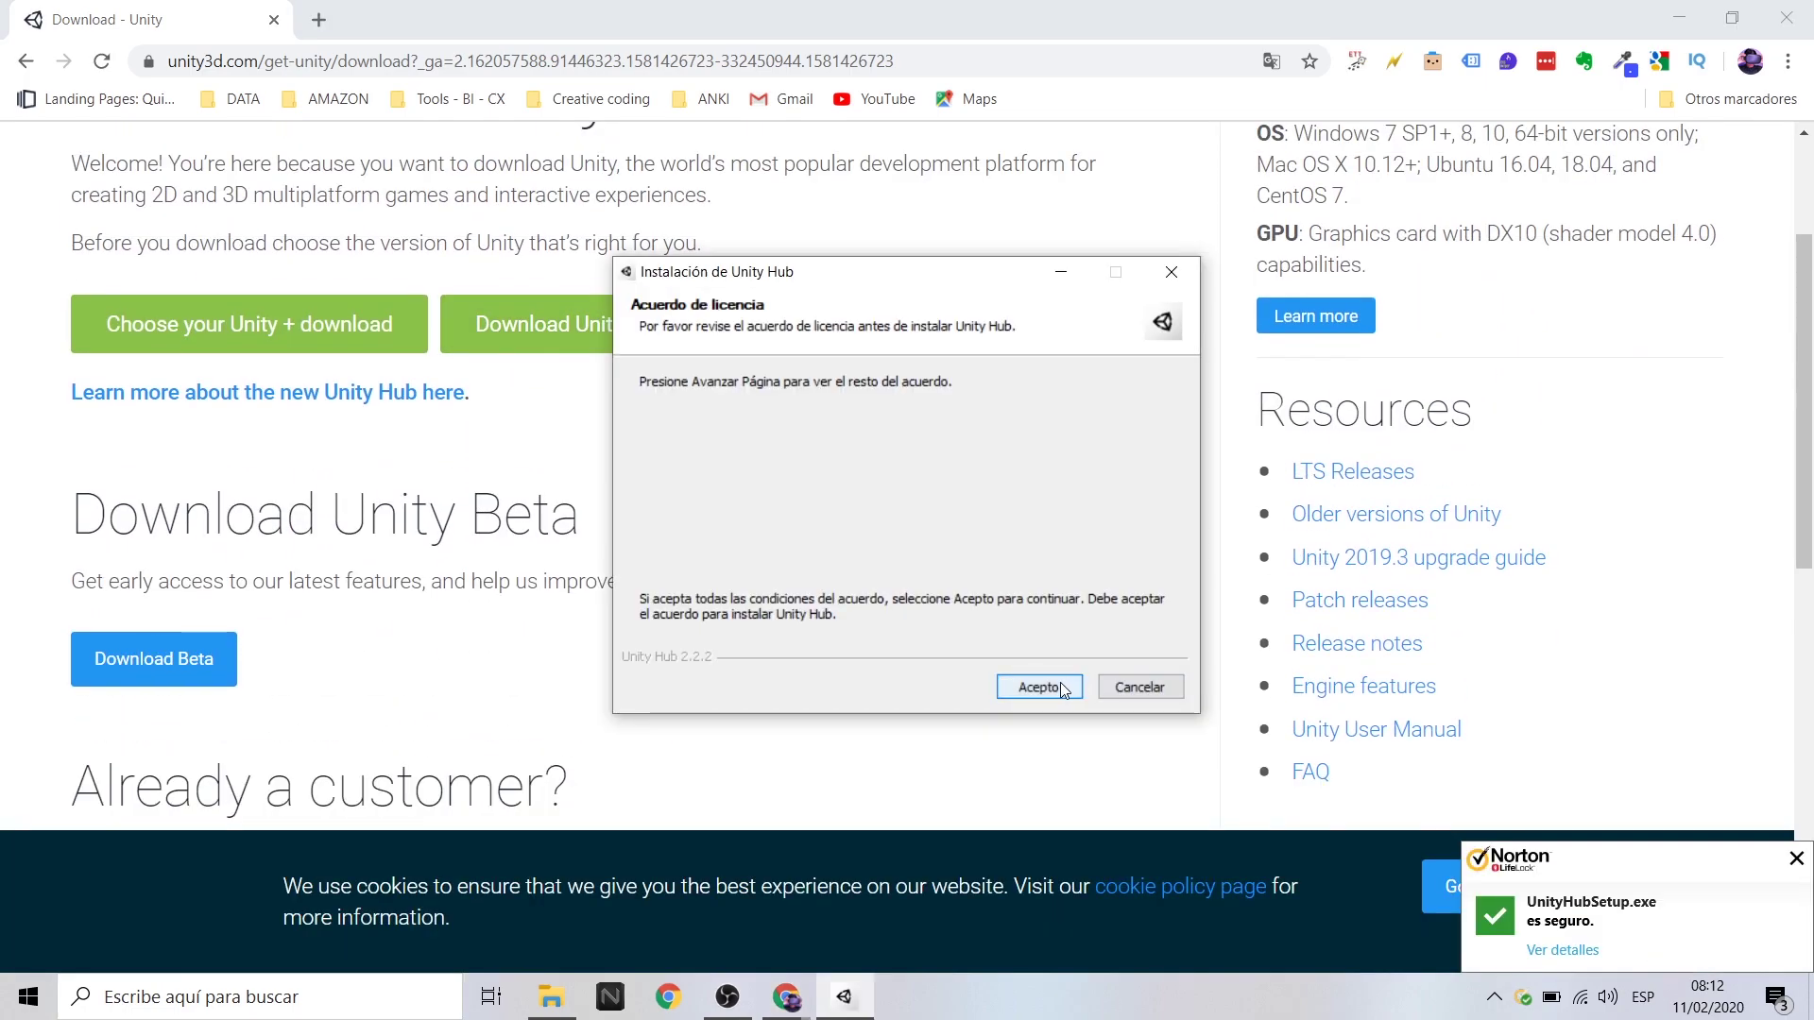
Accept the license, install Unity Hub 2.2.2 and launch it.
click(1058, 686)
click(1053, 689)
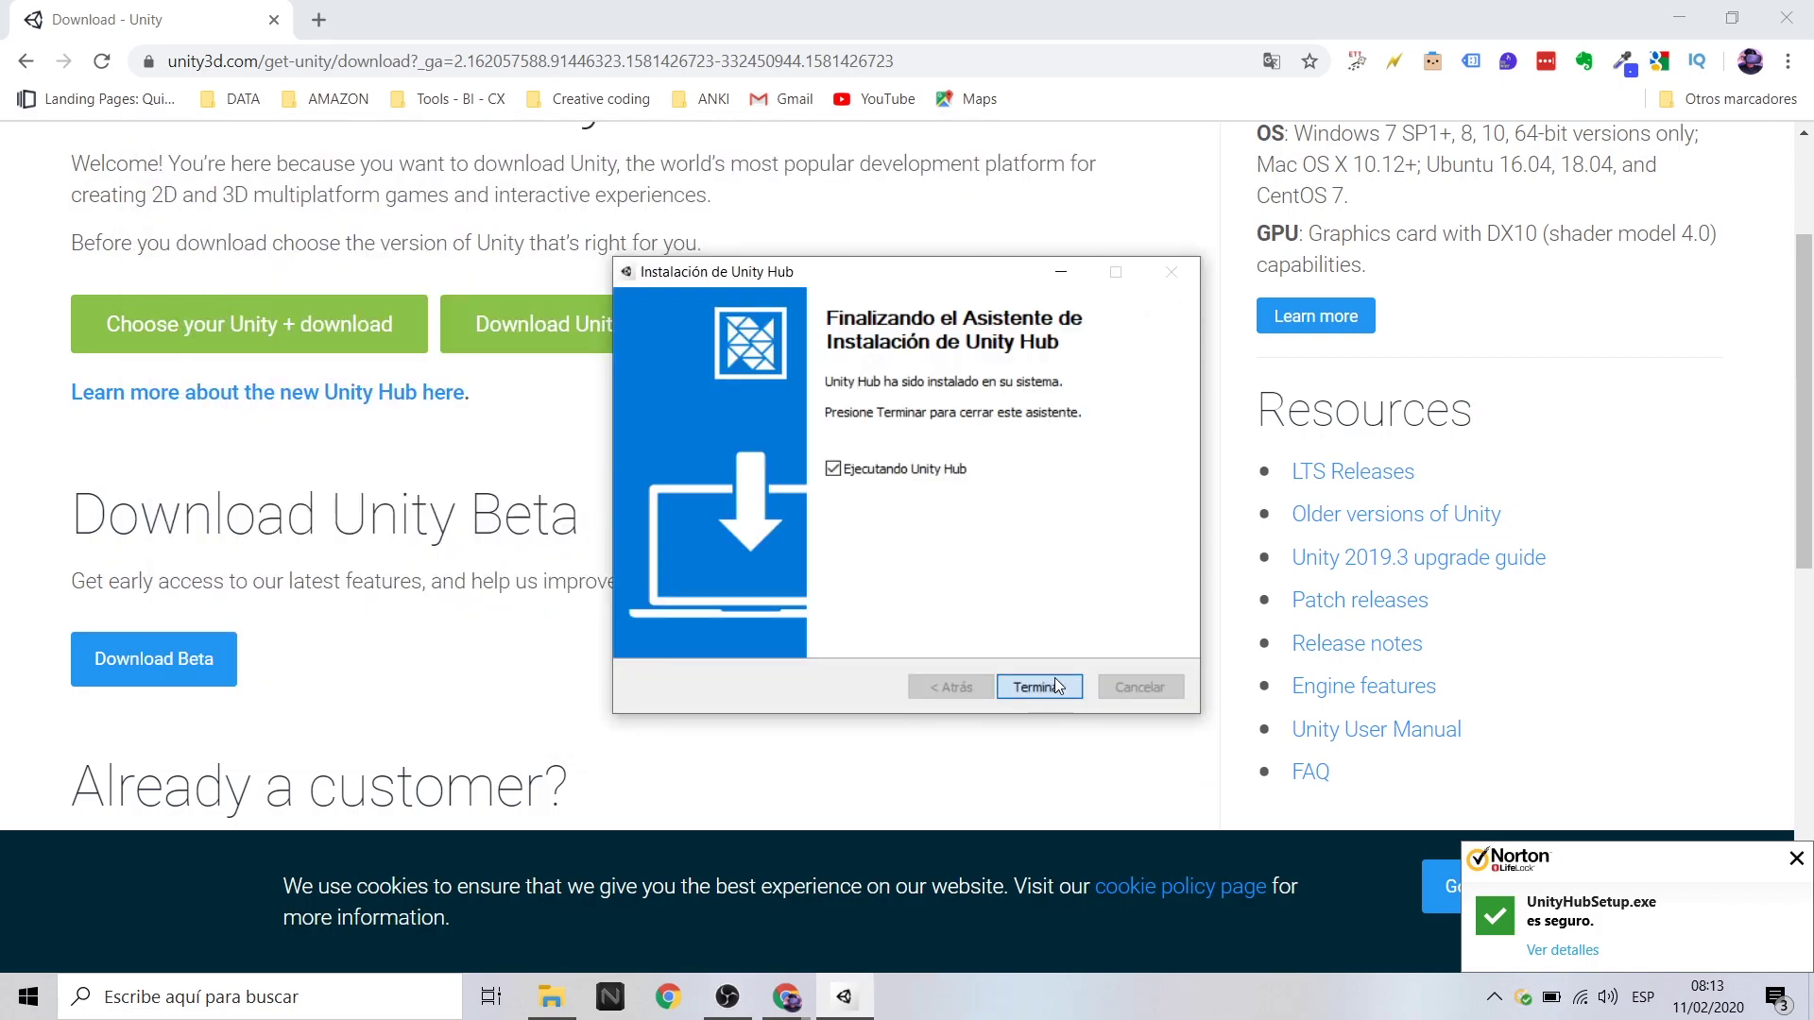
click(1041, 684)
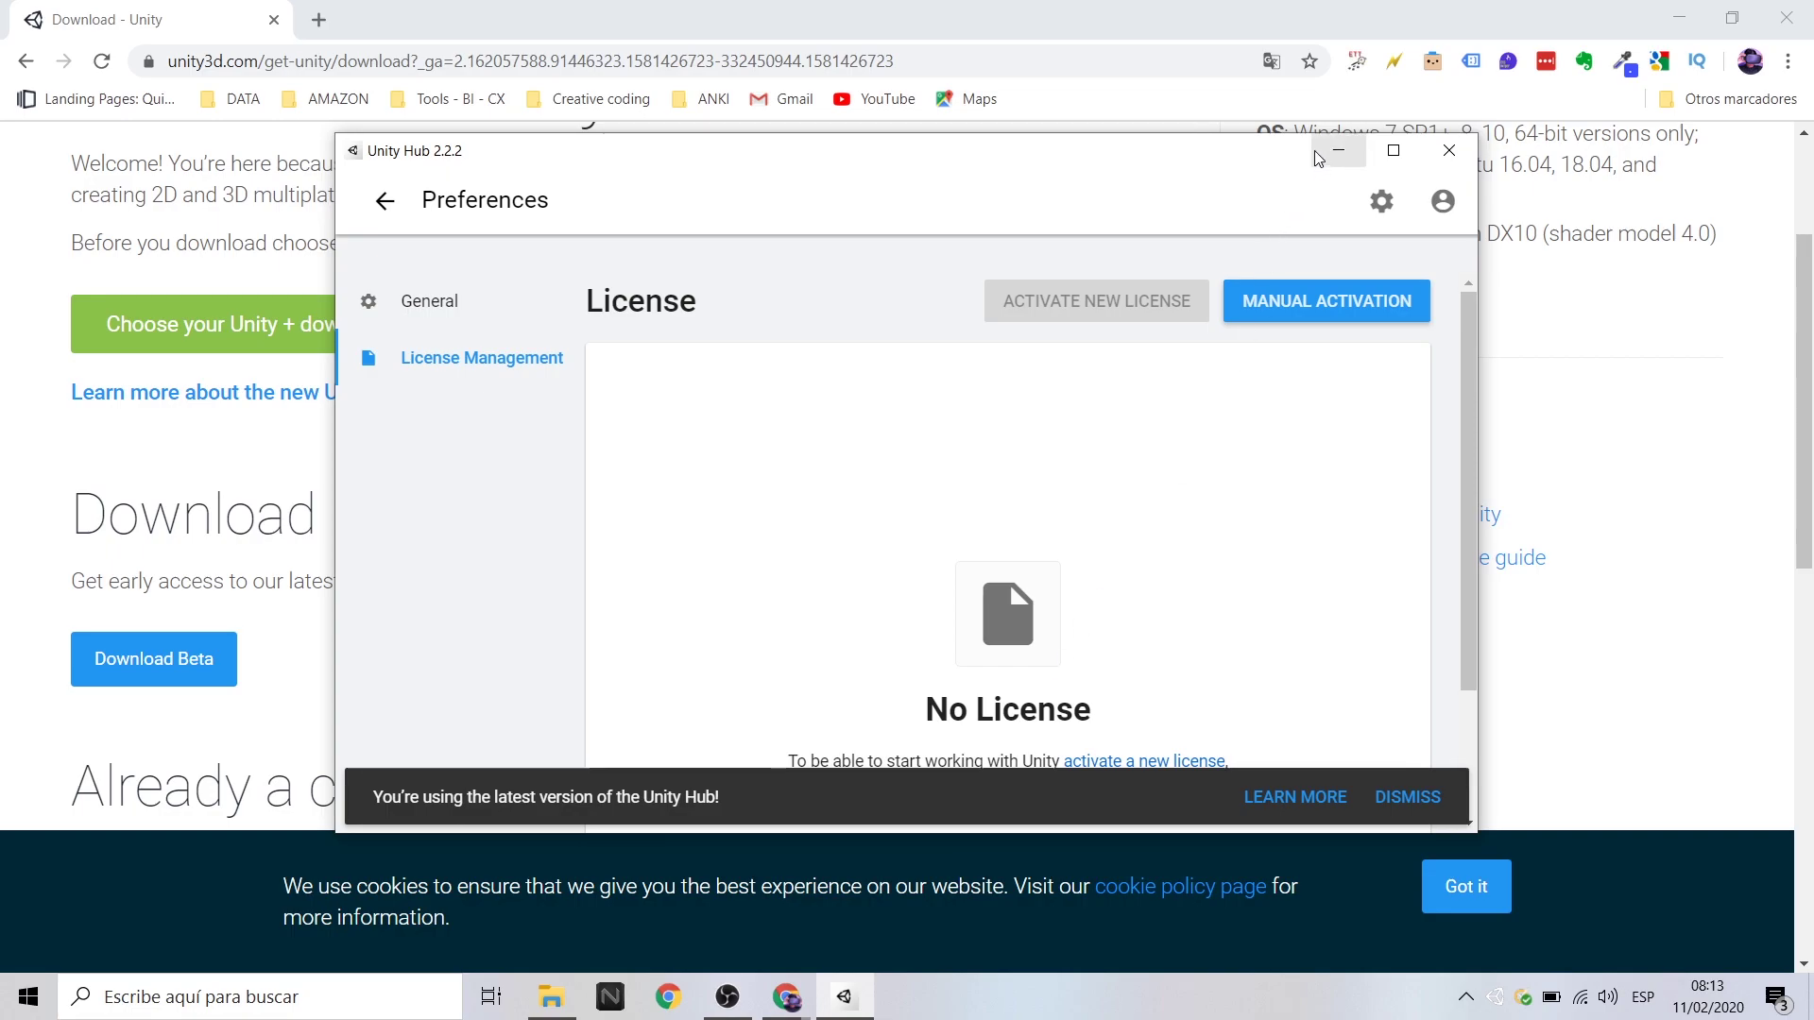
Sign in with the Unity ID account and accept the updated privacy policy.
drag(1247, 173, 1240, 112)
click(1181, 241)
text(emilio)
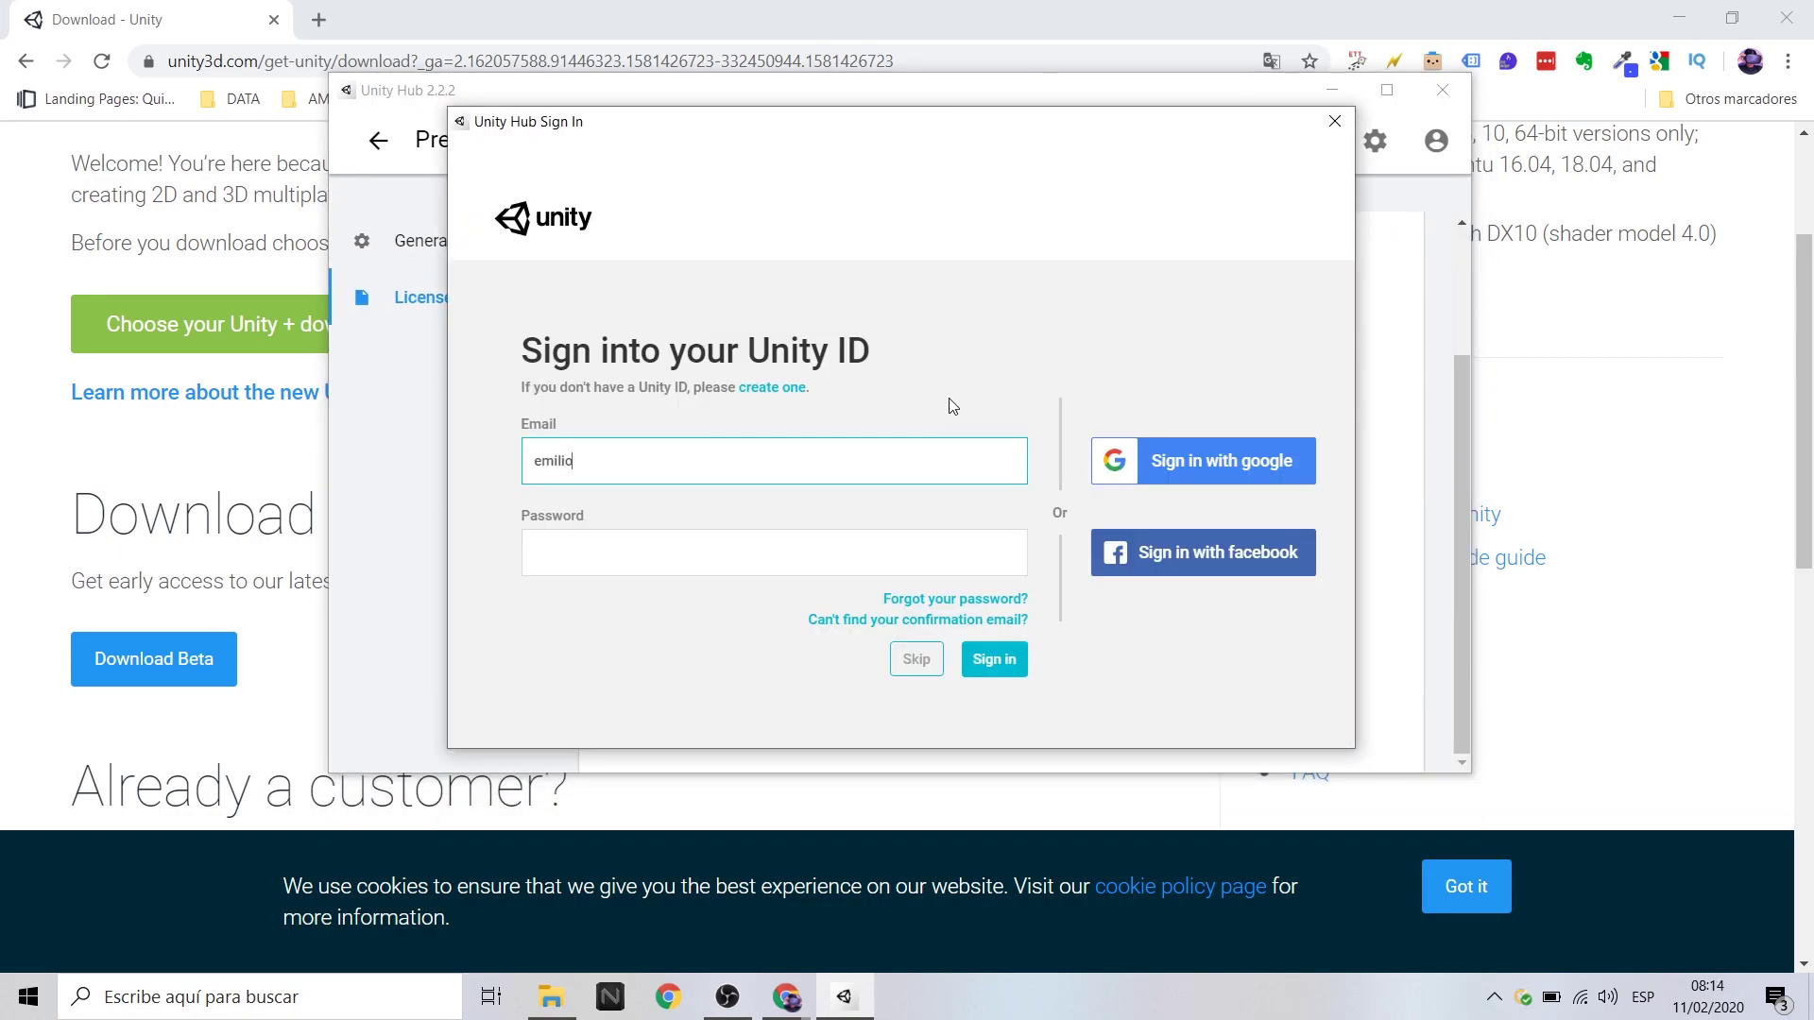
click(993, 658)
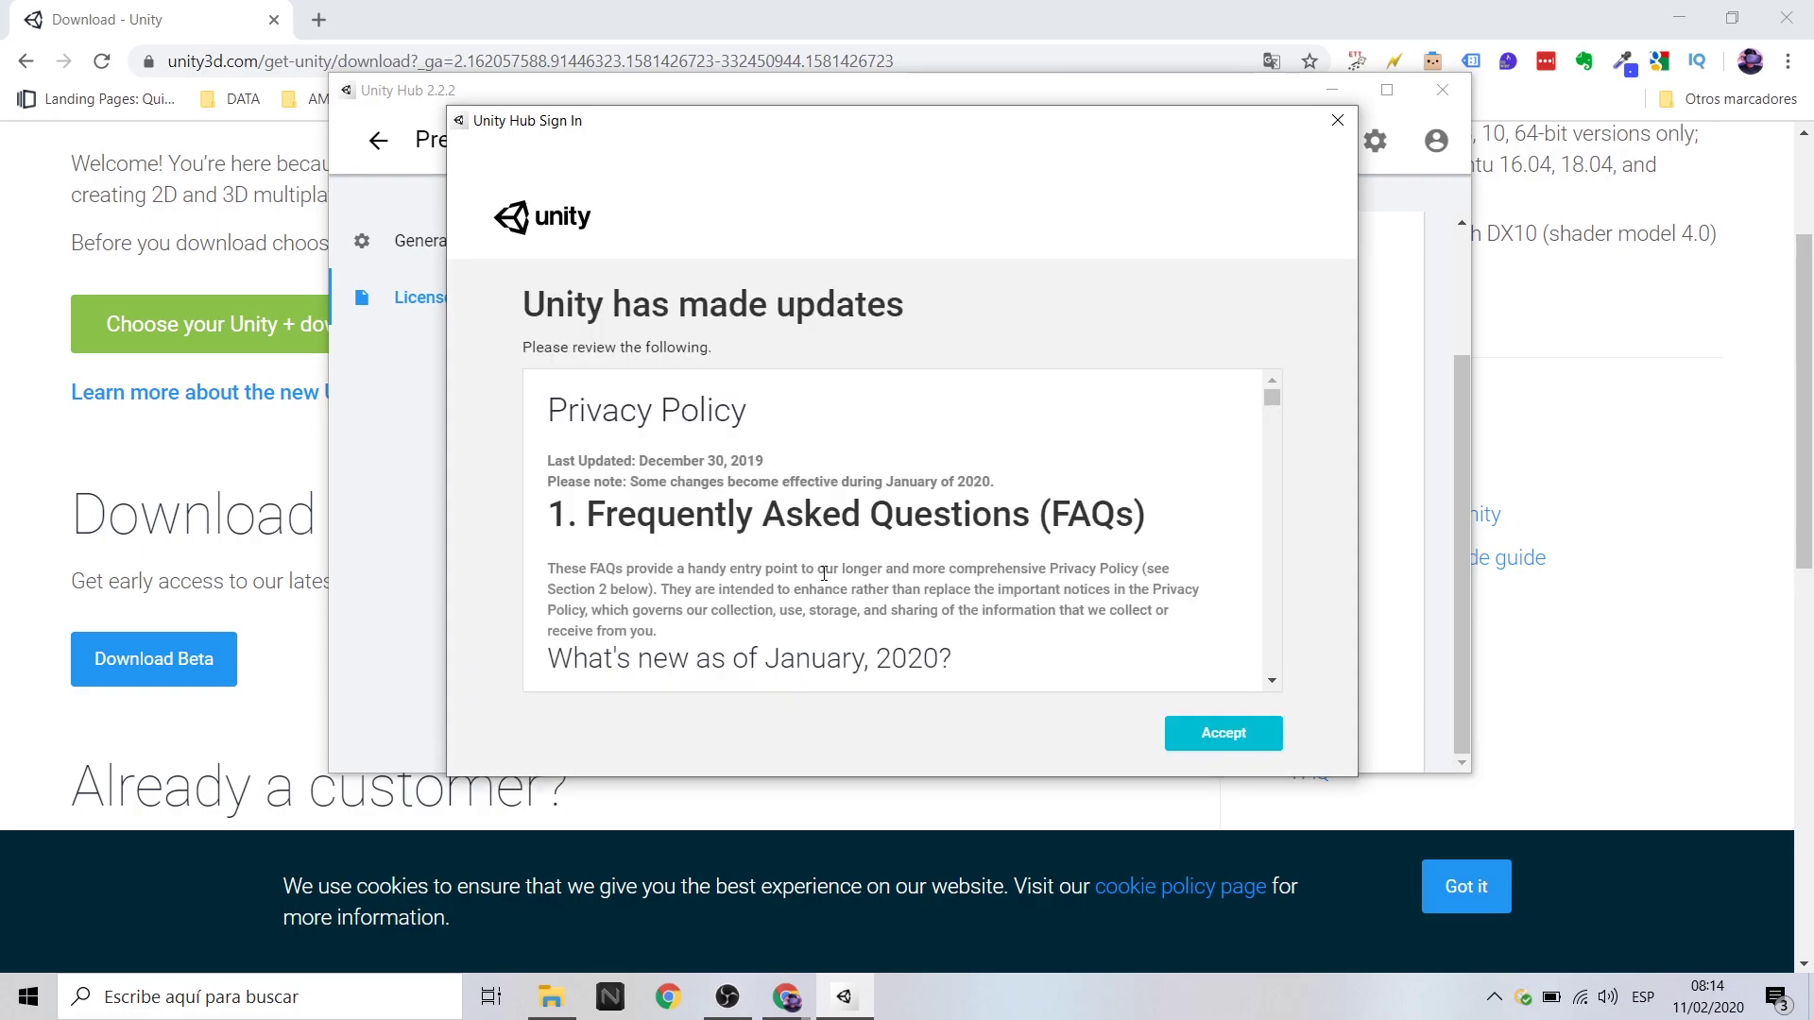
click(1223, 733)
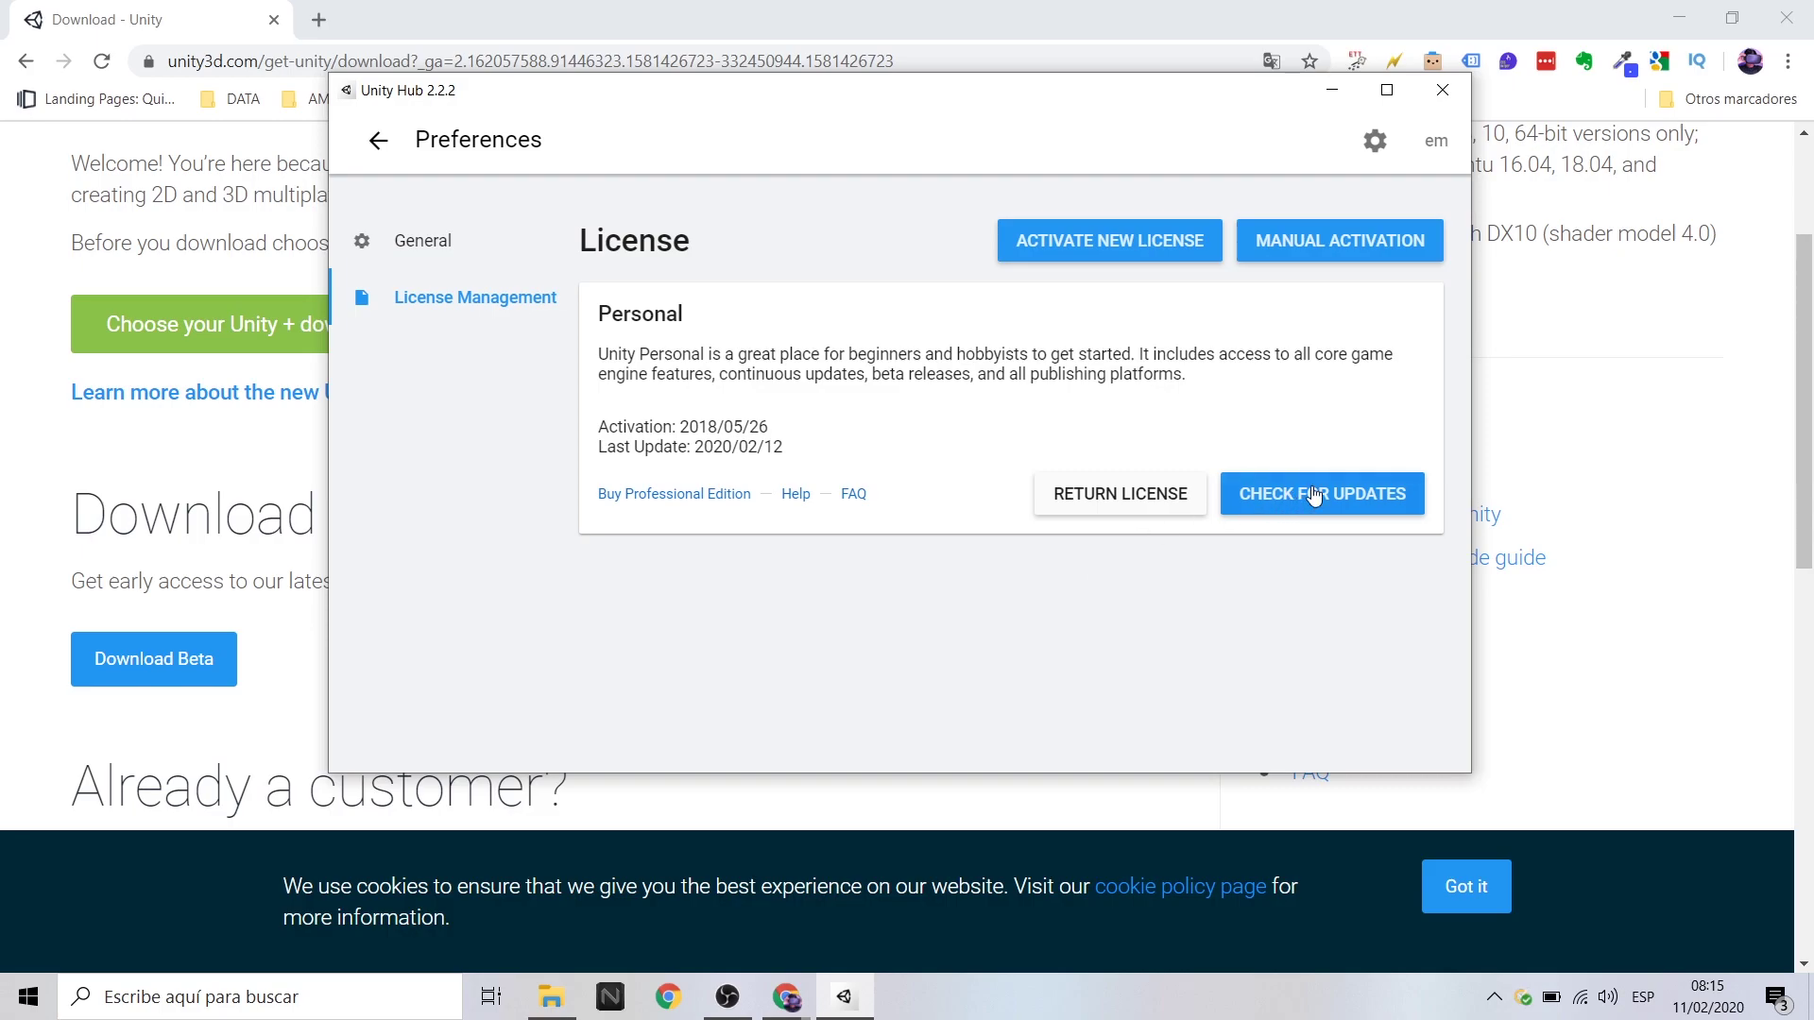
From Installs, add a new Unity version and choose 2019.3.0f6.
click(459, 300)
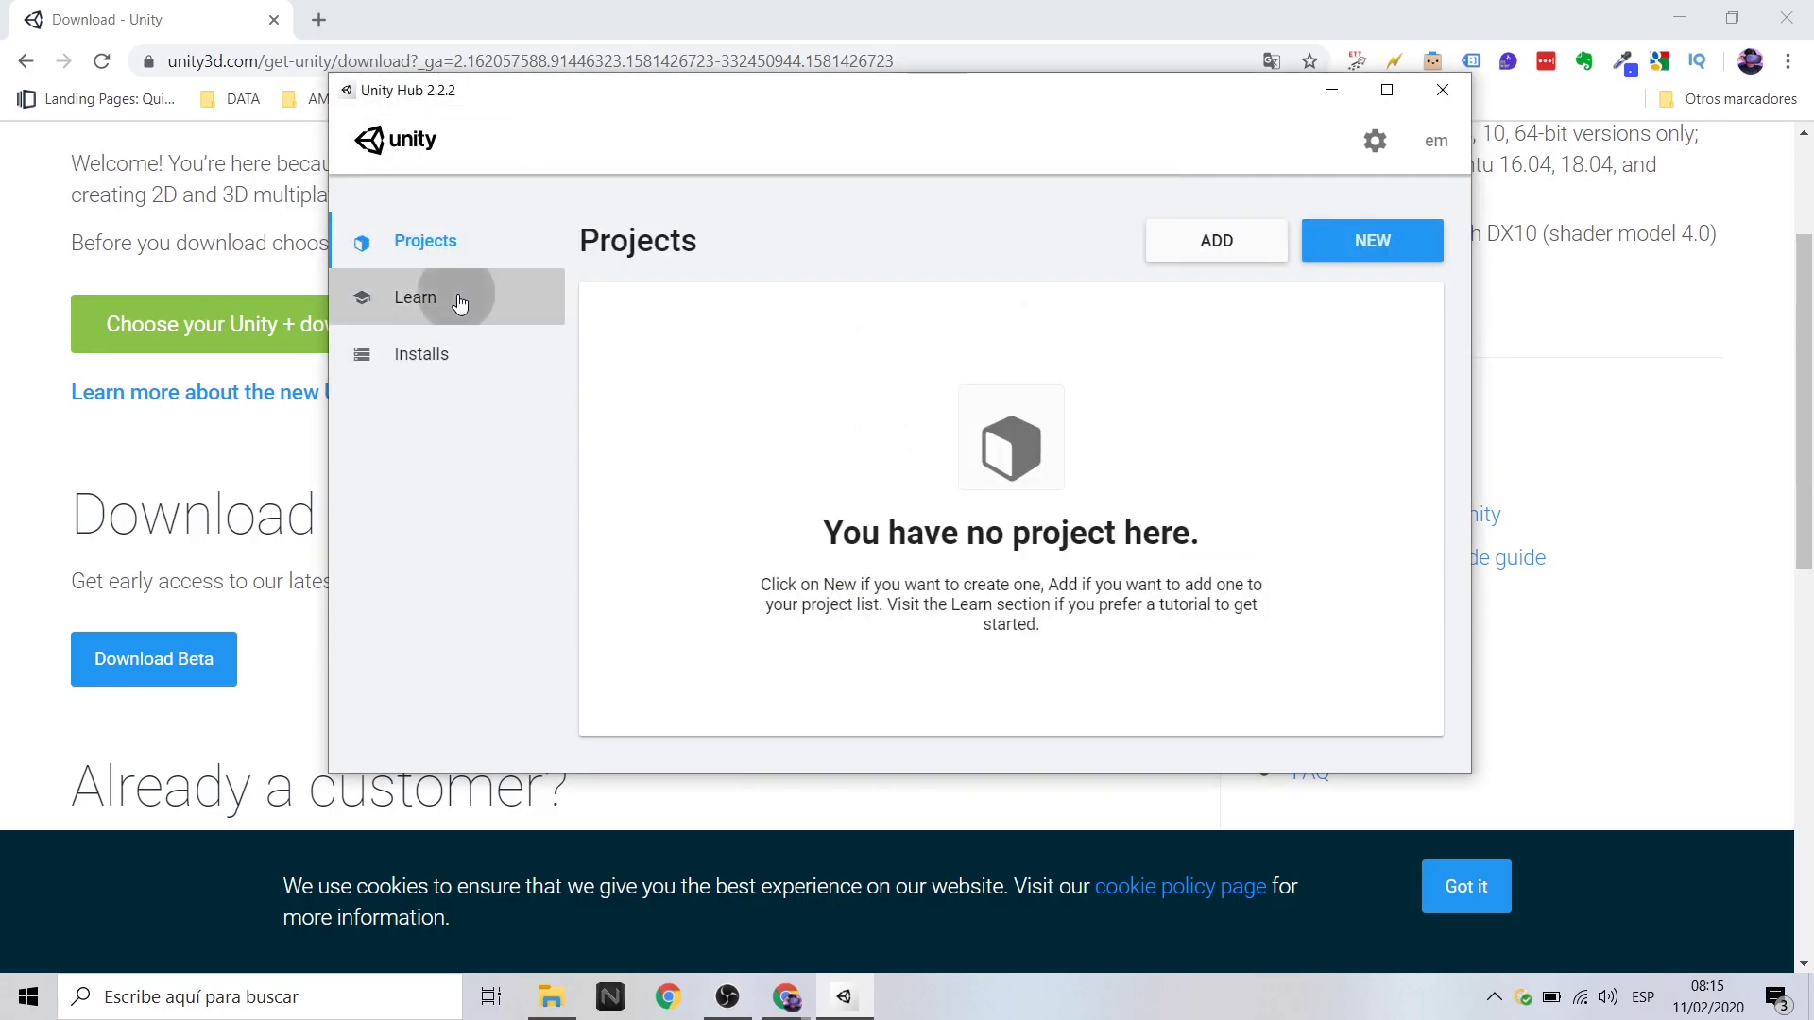
click(427, 357)
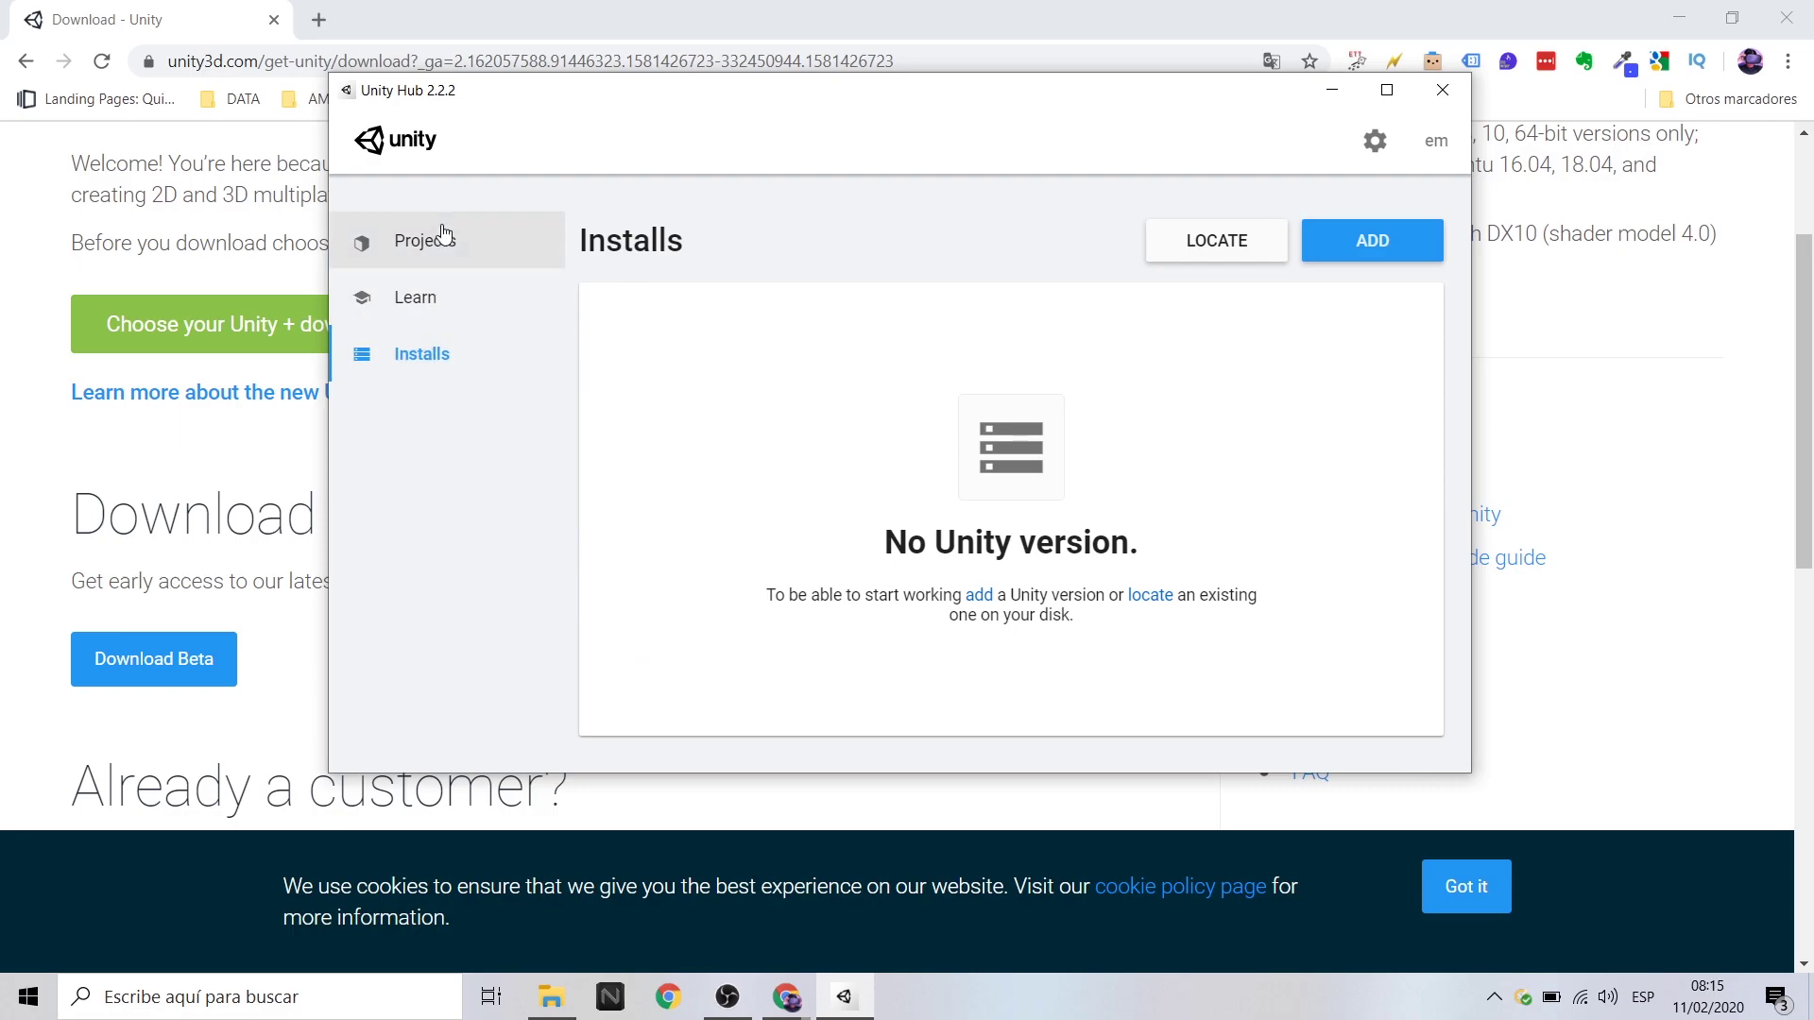
click(417, 257)
click(1388, 237)
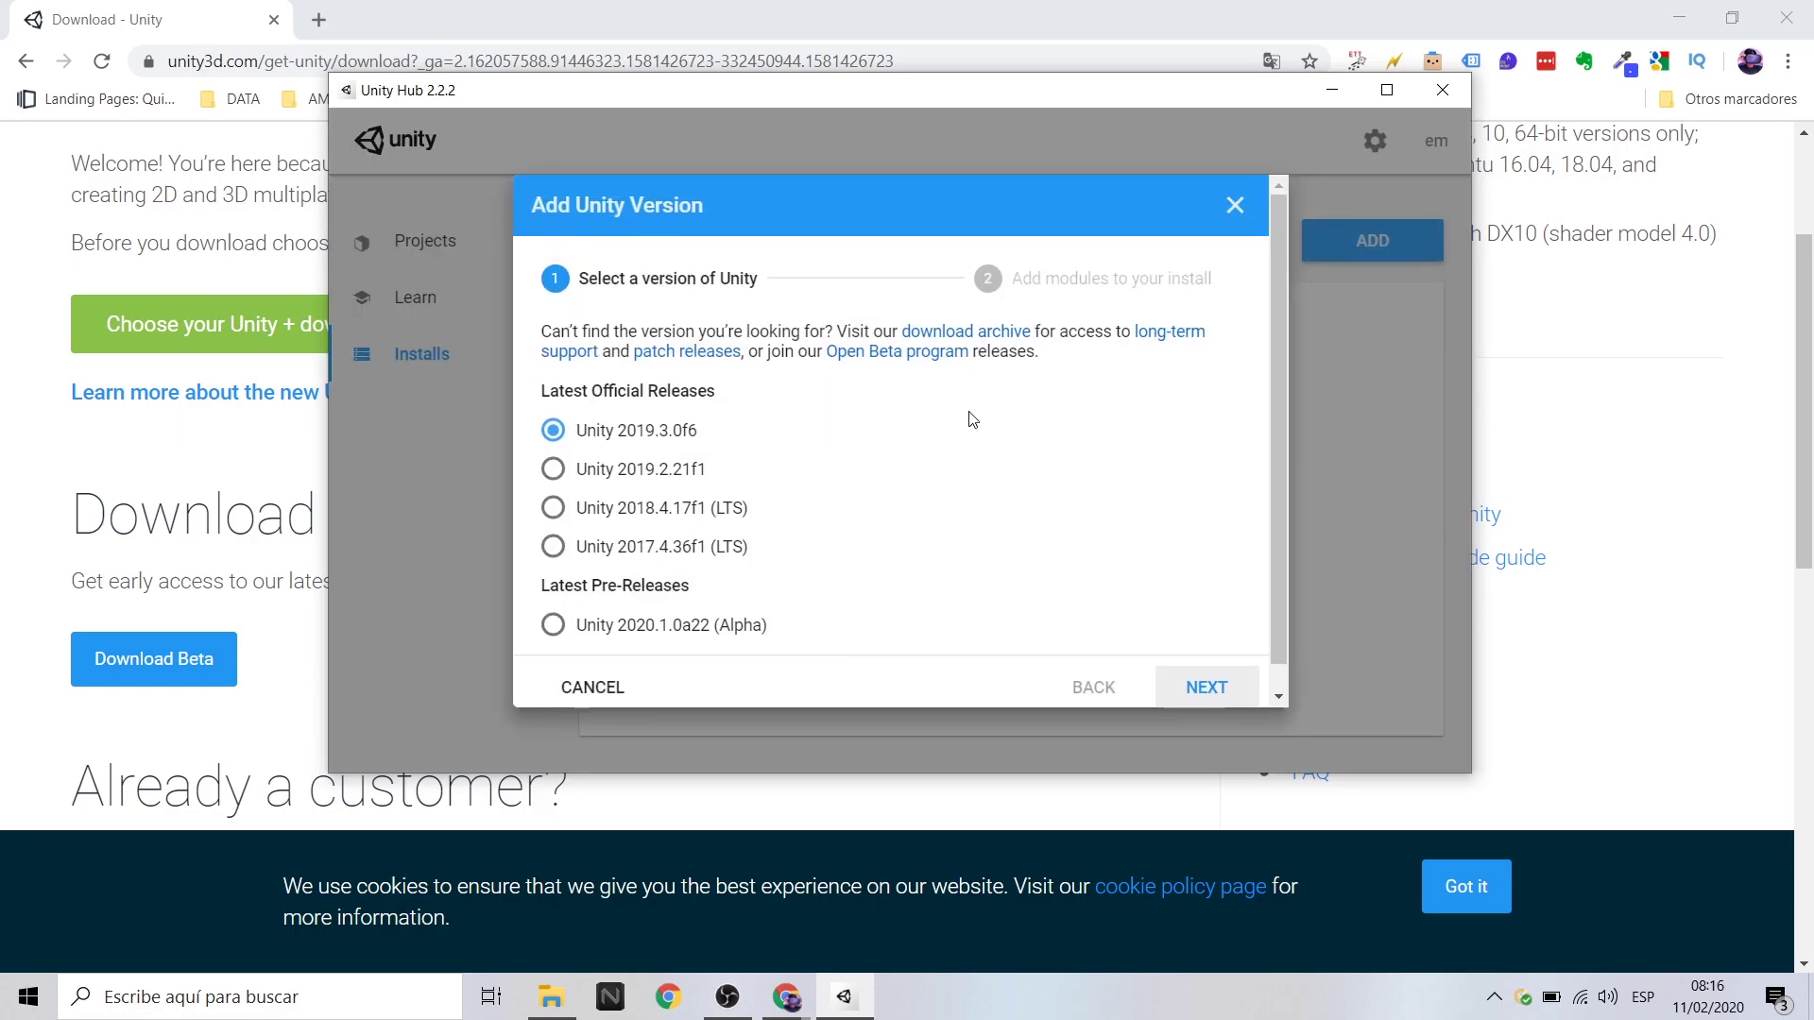
click(1216, 704)
Include Android Build Support with Android SDK & NDK Tools and OpenJDK modules.
scroll(806, 498, down, 1)
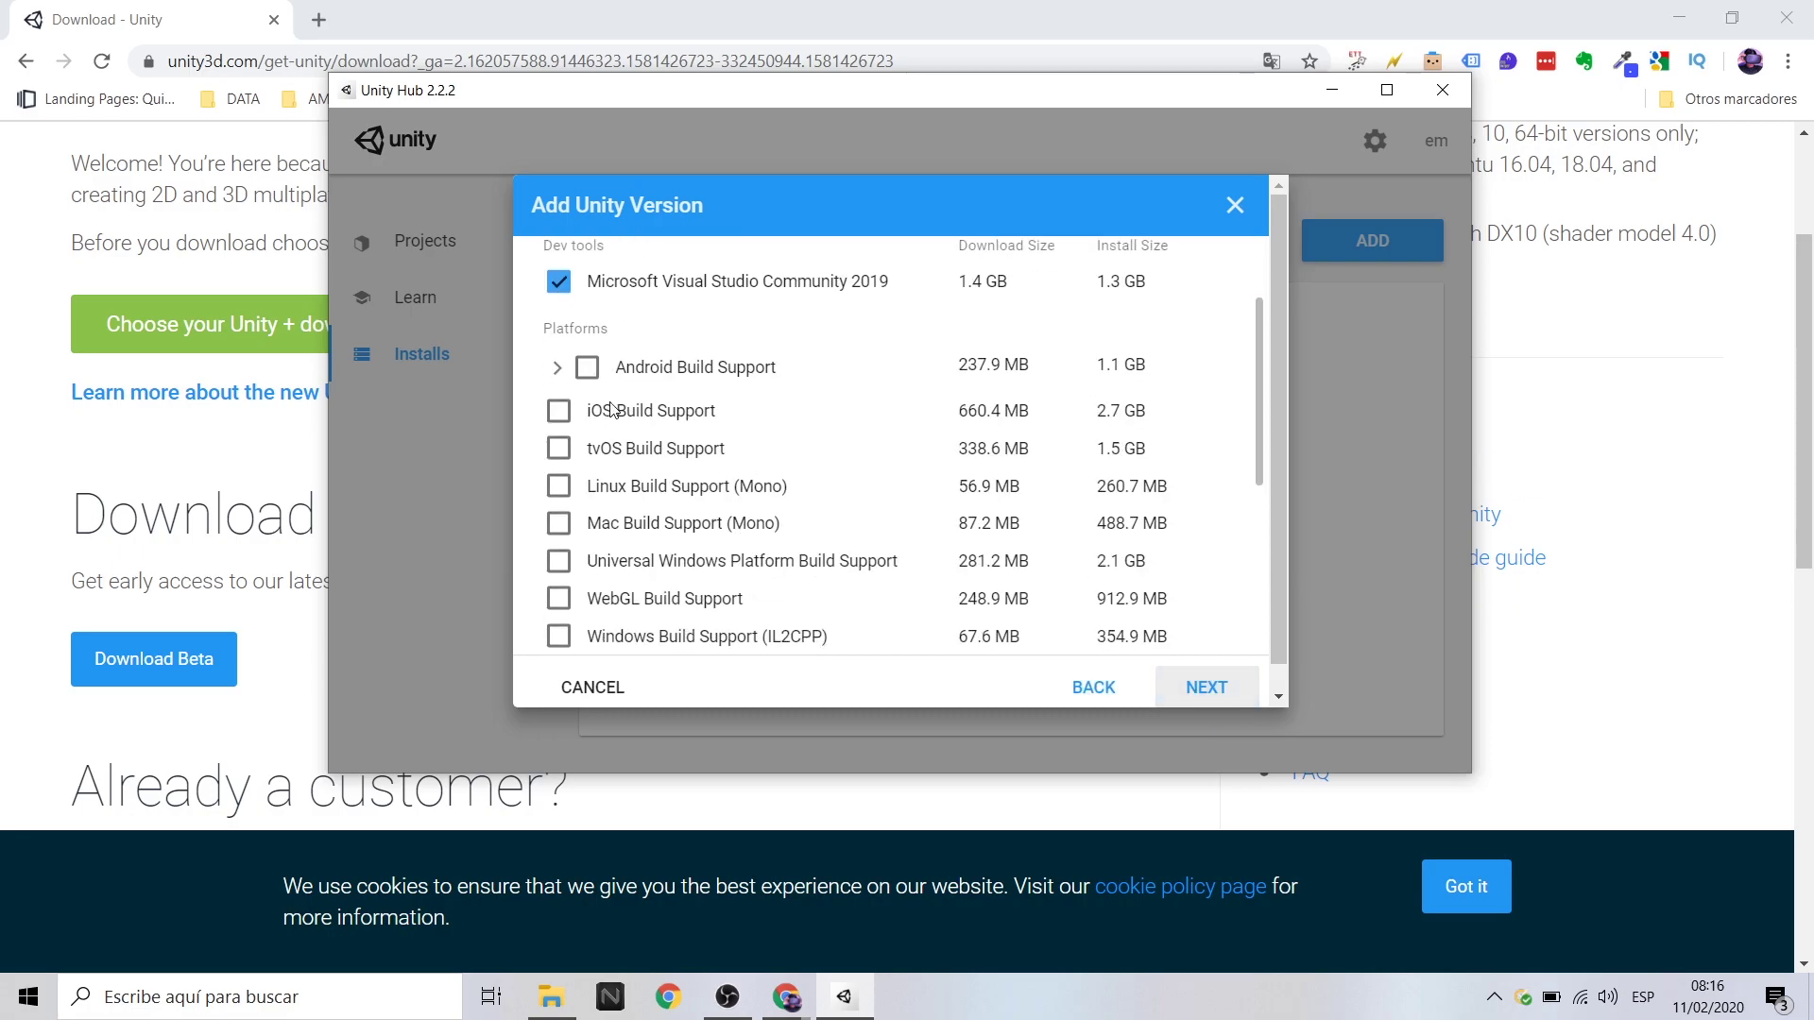
scroll(806, 498, up, 1)
click(809, 497)
scroll(812, 497, down, 1)
scroll(817, 498, down, 2)
scroll(821, 499, down, 1)
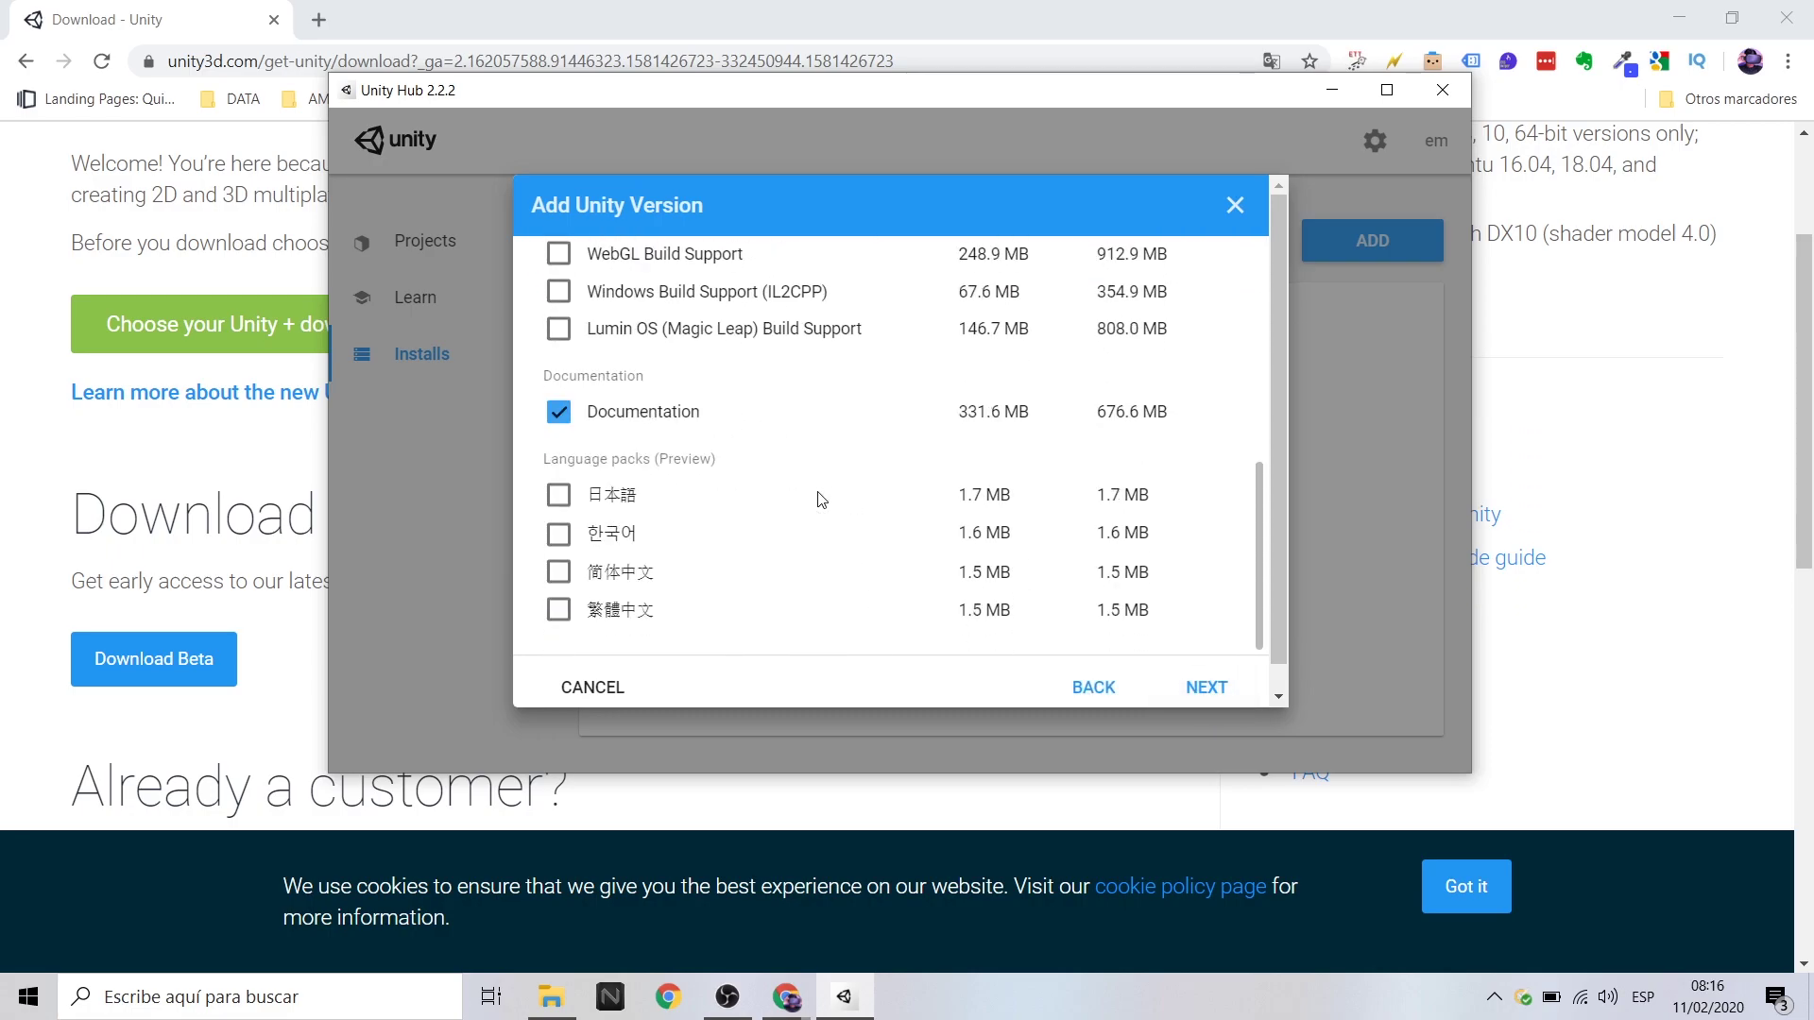
scroll(599, 457, up, 5)
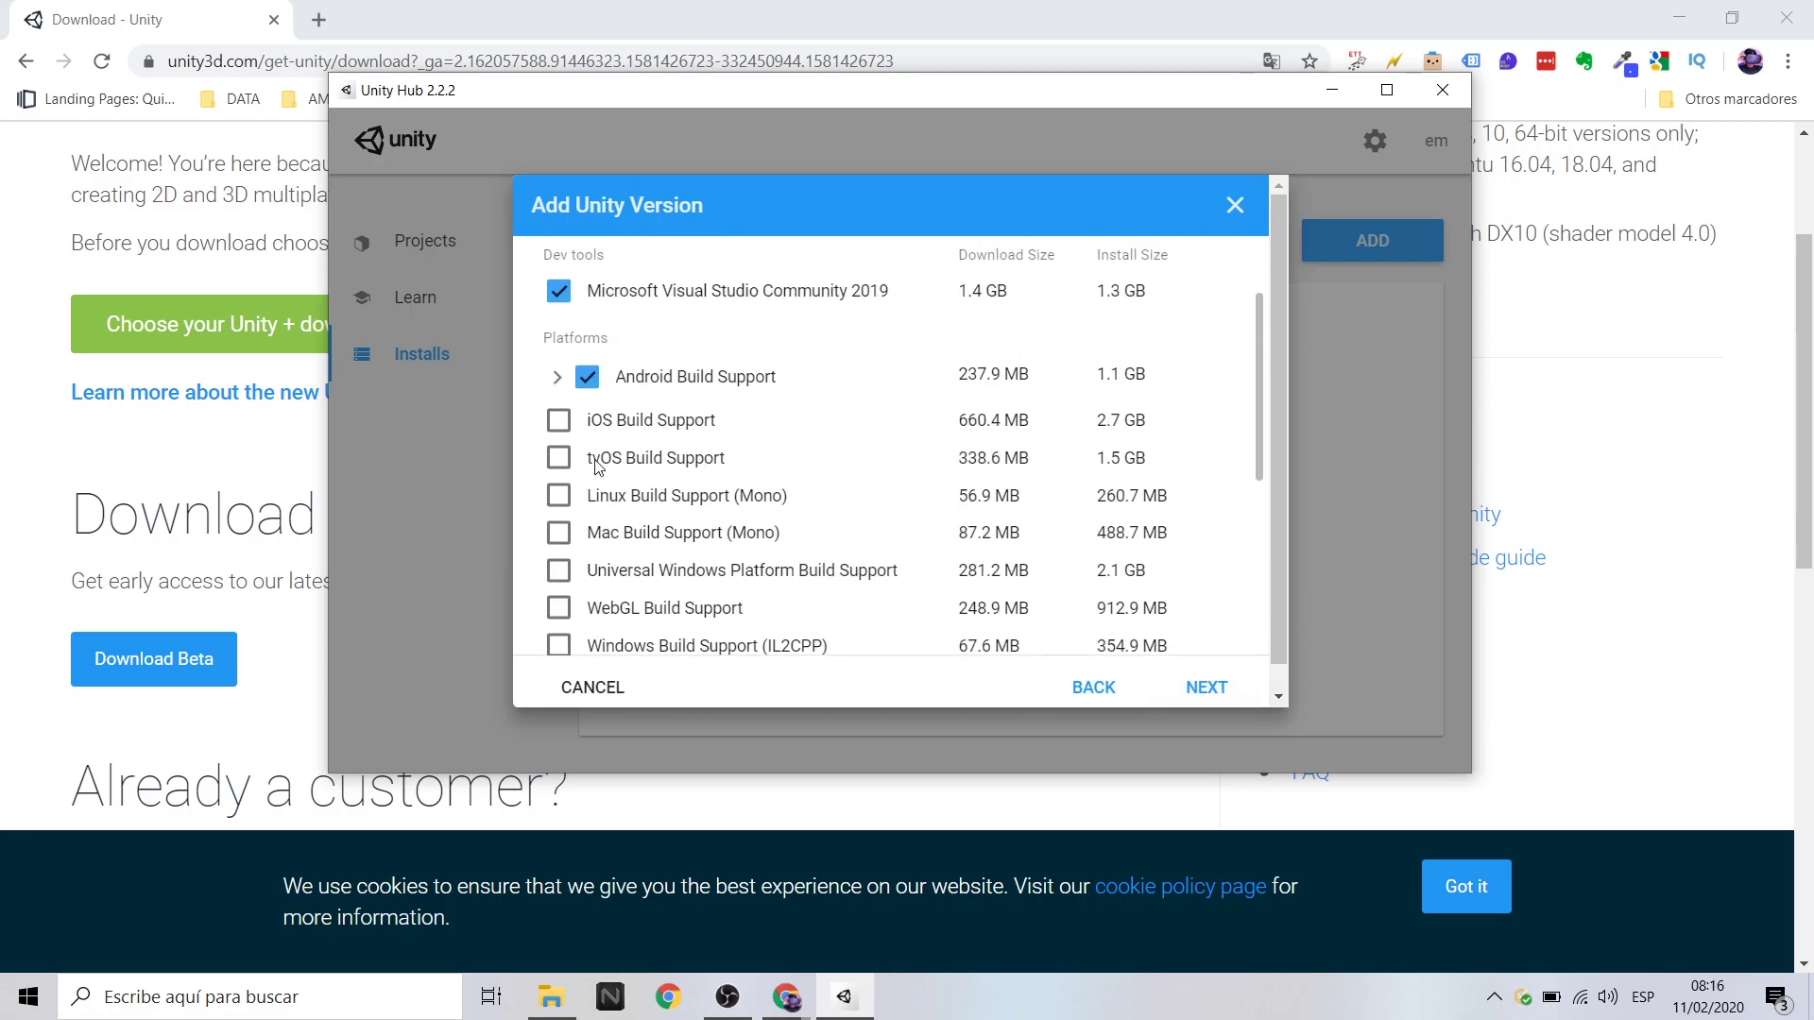
click(557, 377)
scroll(842, 409, down, 3)
scroll(859, 381, down, 1)
scroll(859, 381, up, 1)
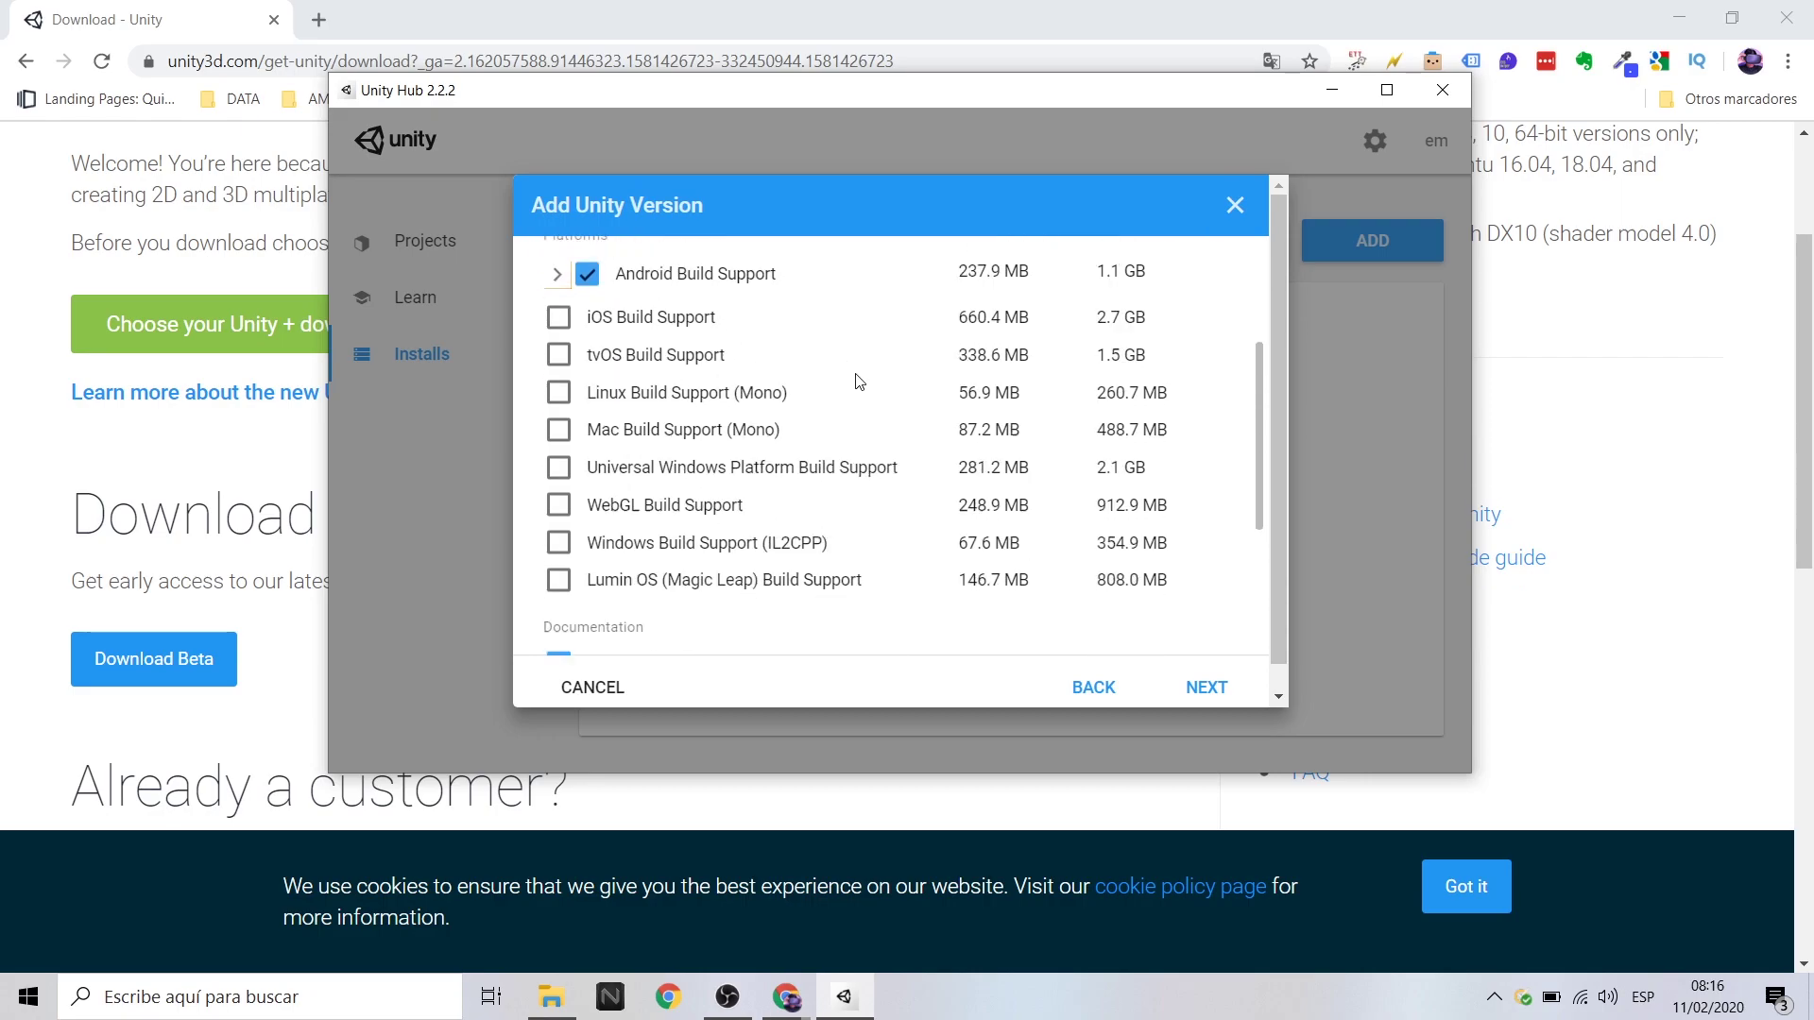
scroll(860, 382, up, 4)
scroll(870, 406, down, 10)
Agree to the Visual Studio and Android SDK licenses and start the 2019.3.0f6 install.
click(1202, 672)
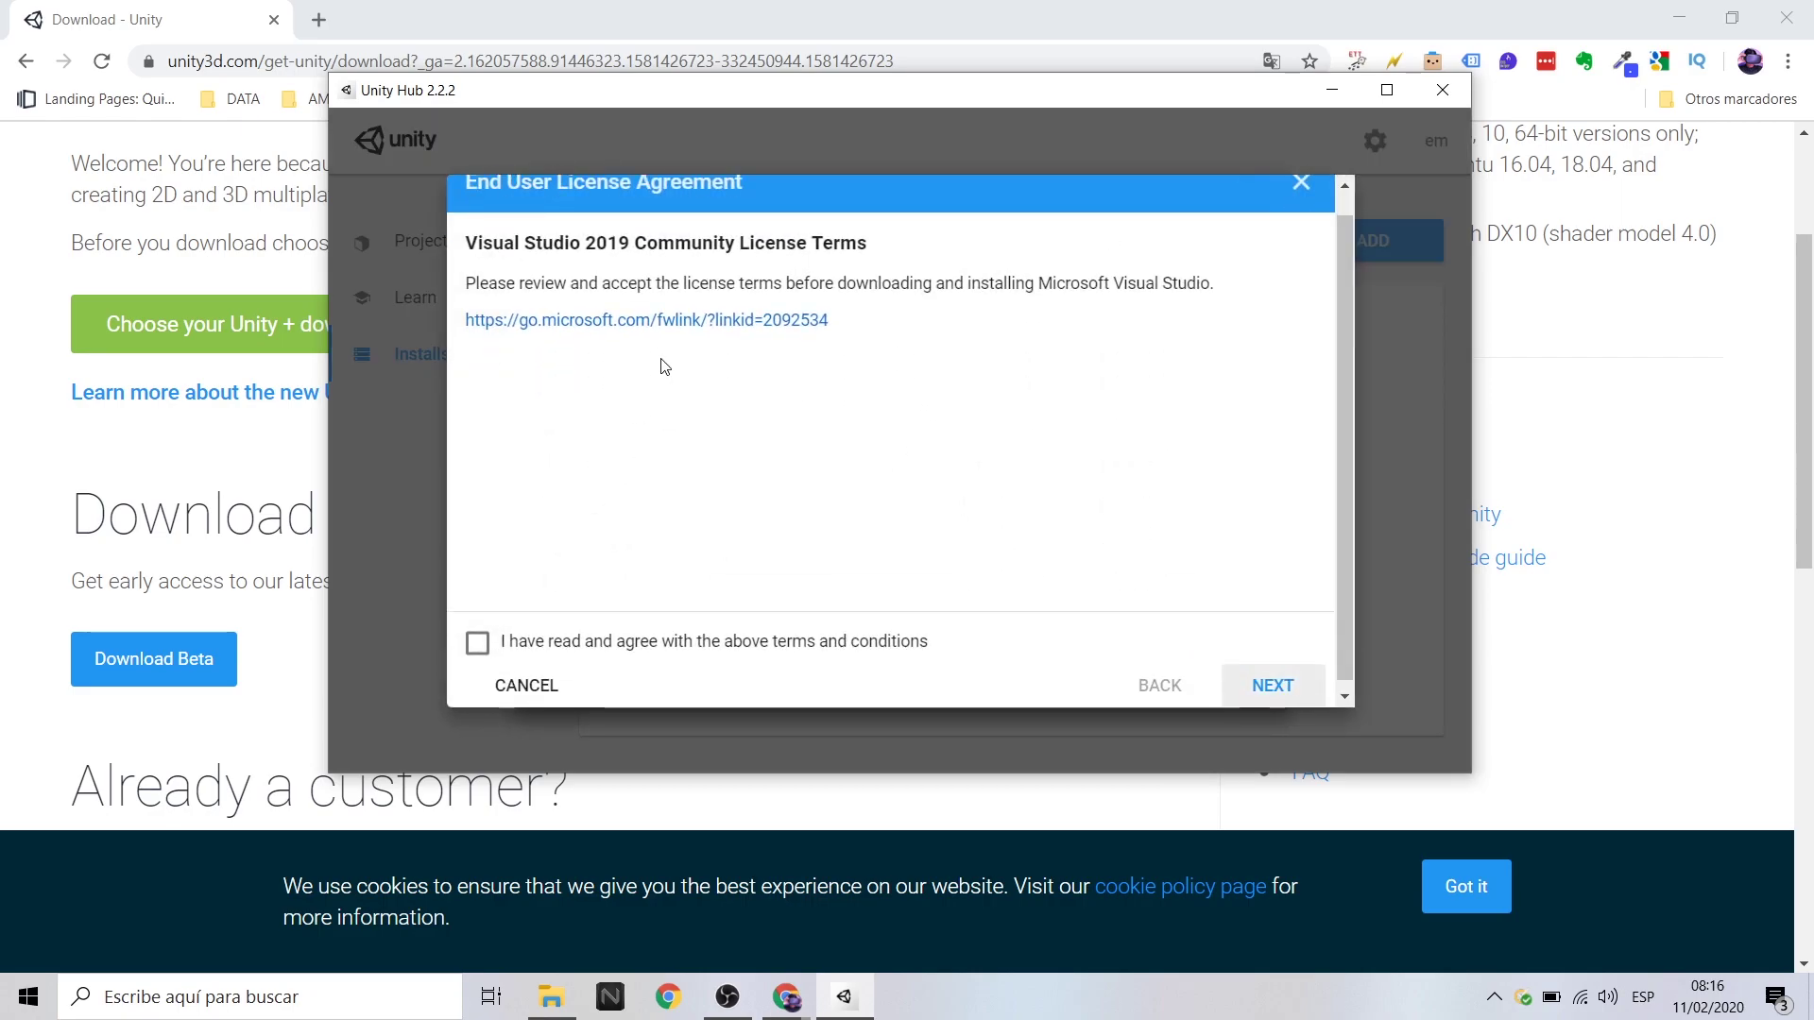
click(478, 640)
click(1269, 684)
click(477, 641)
click(1283, 693)
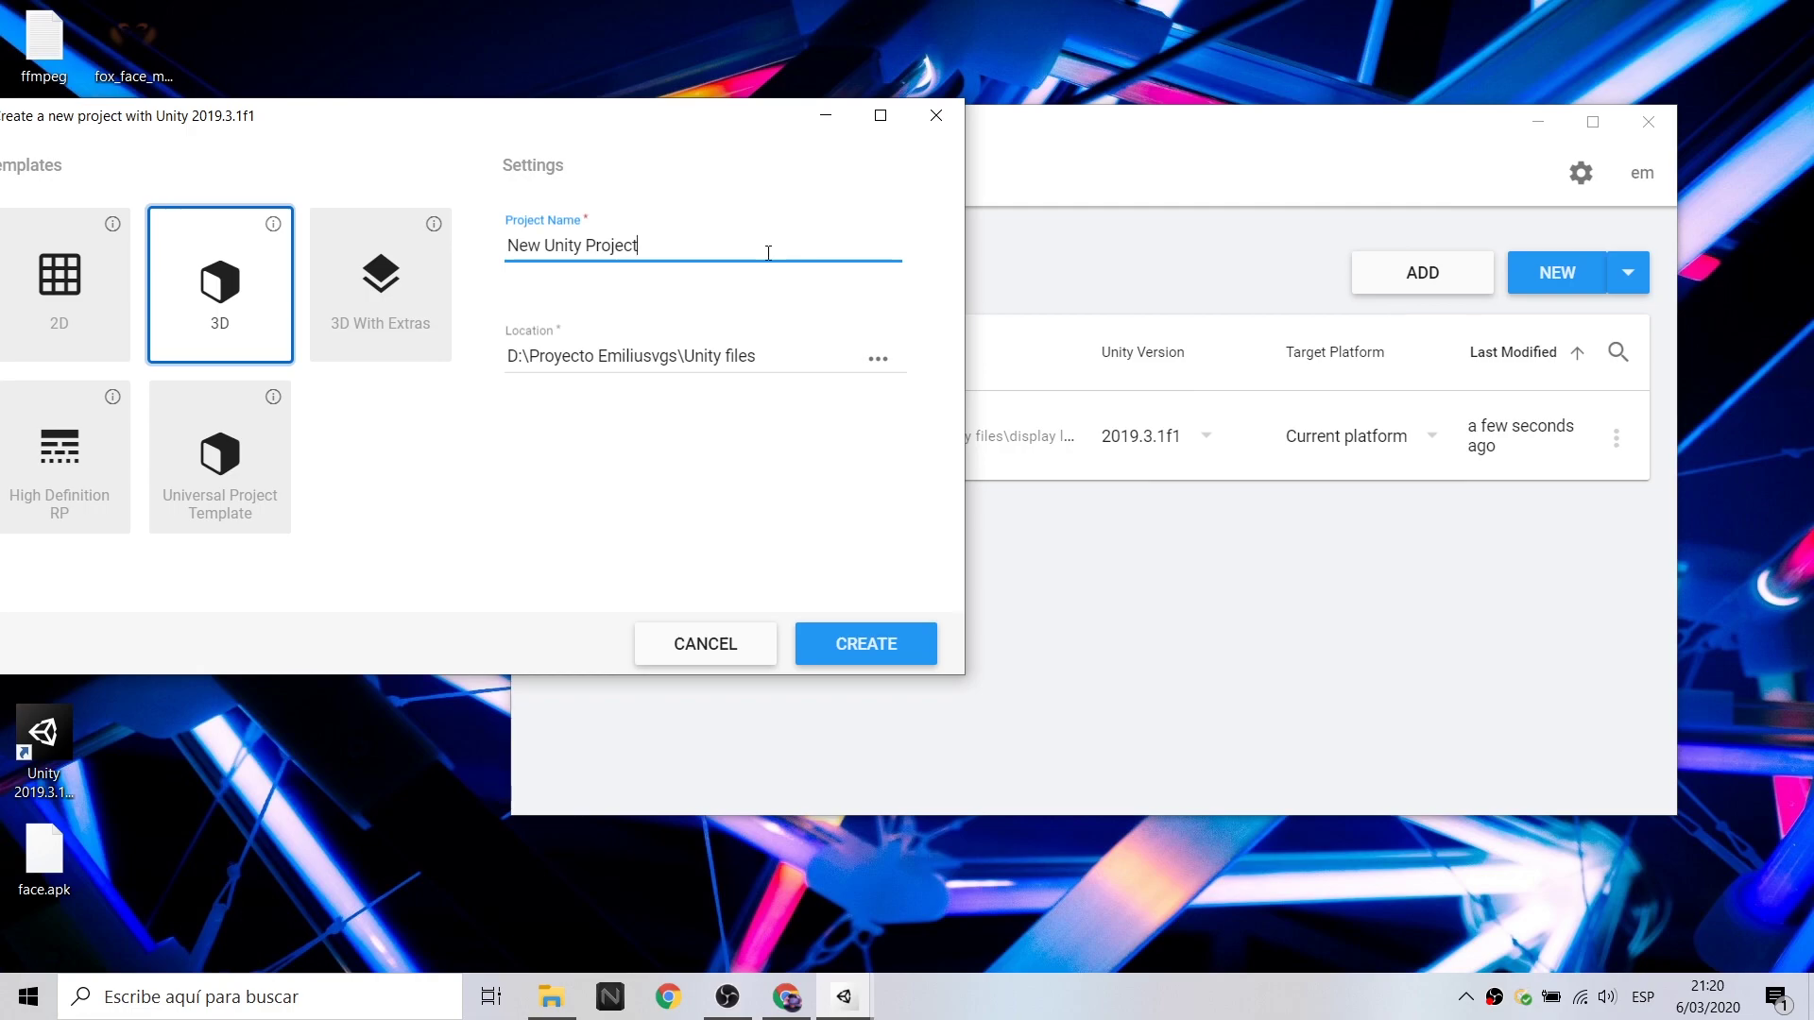
Name the new 3D project 'AR Foundation - Face tracking Arcore' and create it.
key(ctrl+a)
key(Caps_Lock)
text(A)
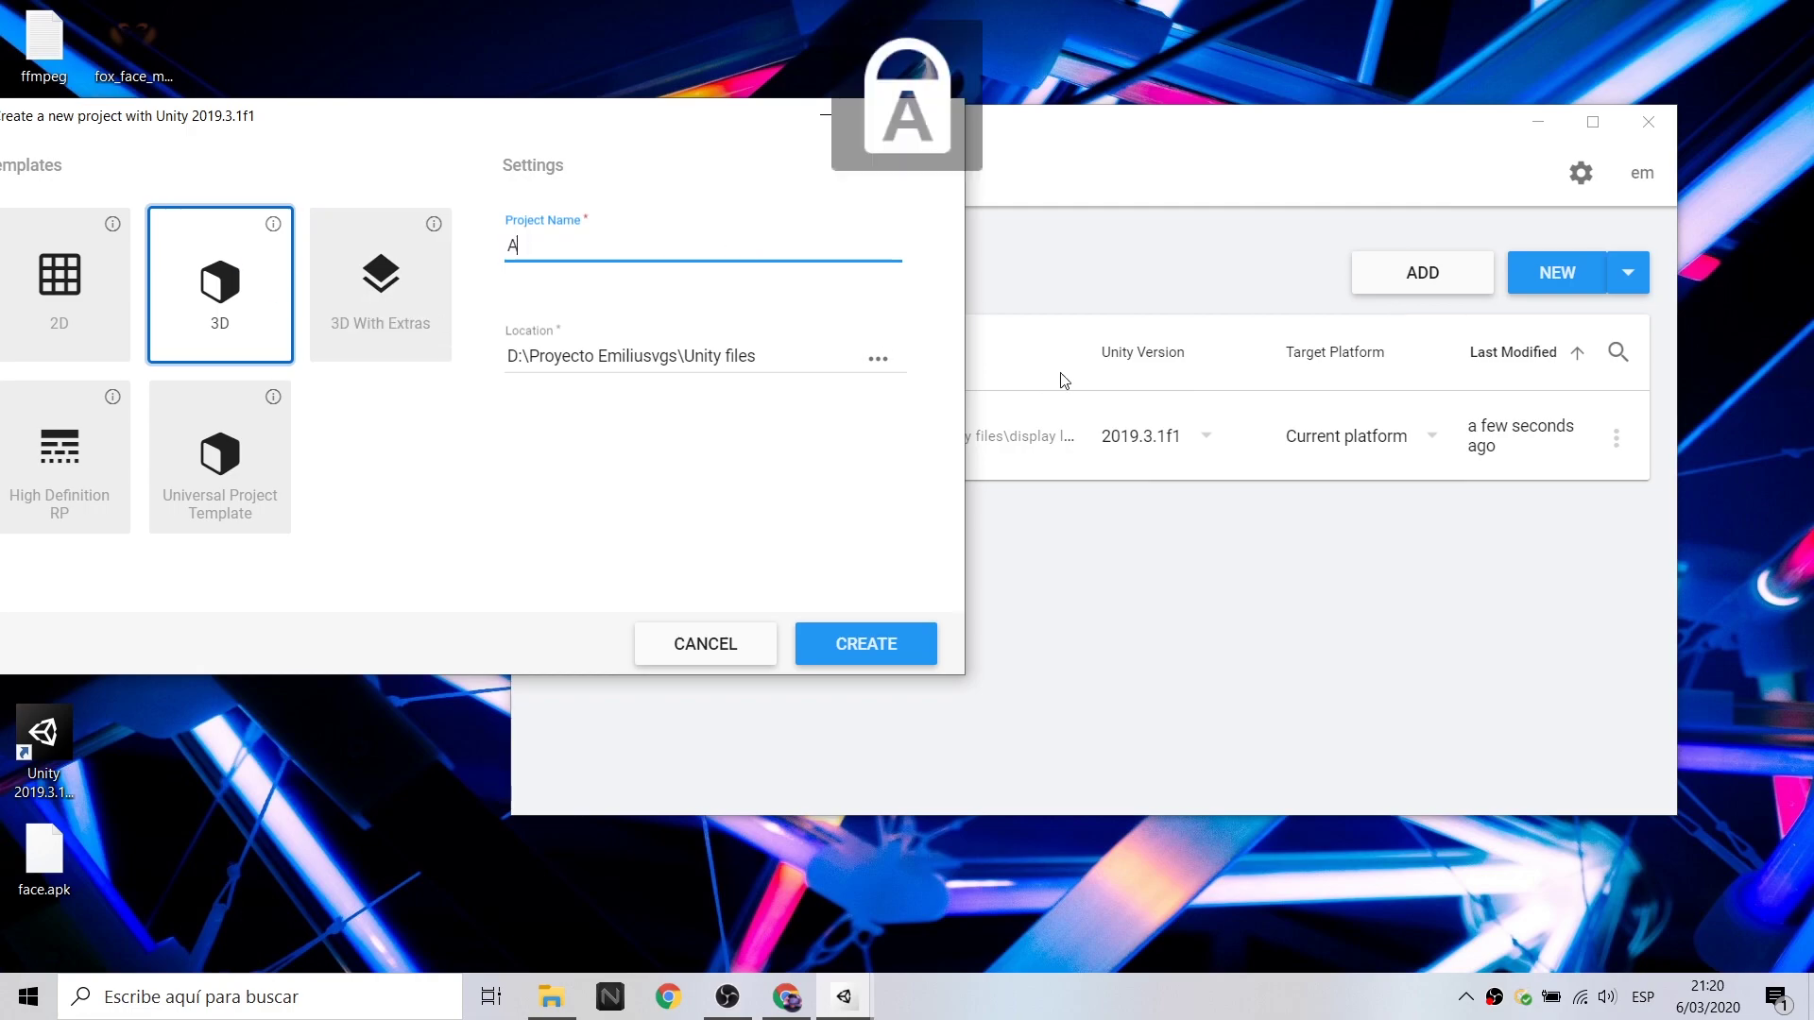
text(R F)
key(Caps_Lock)
text(ounda)
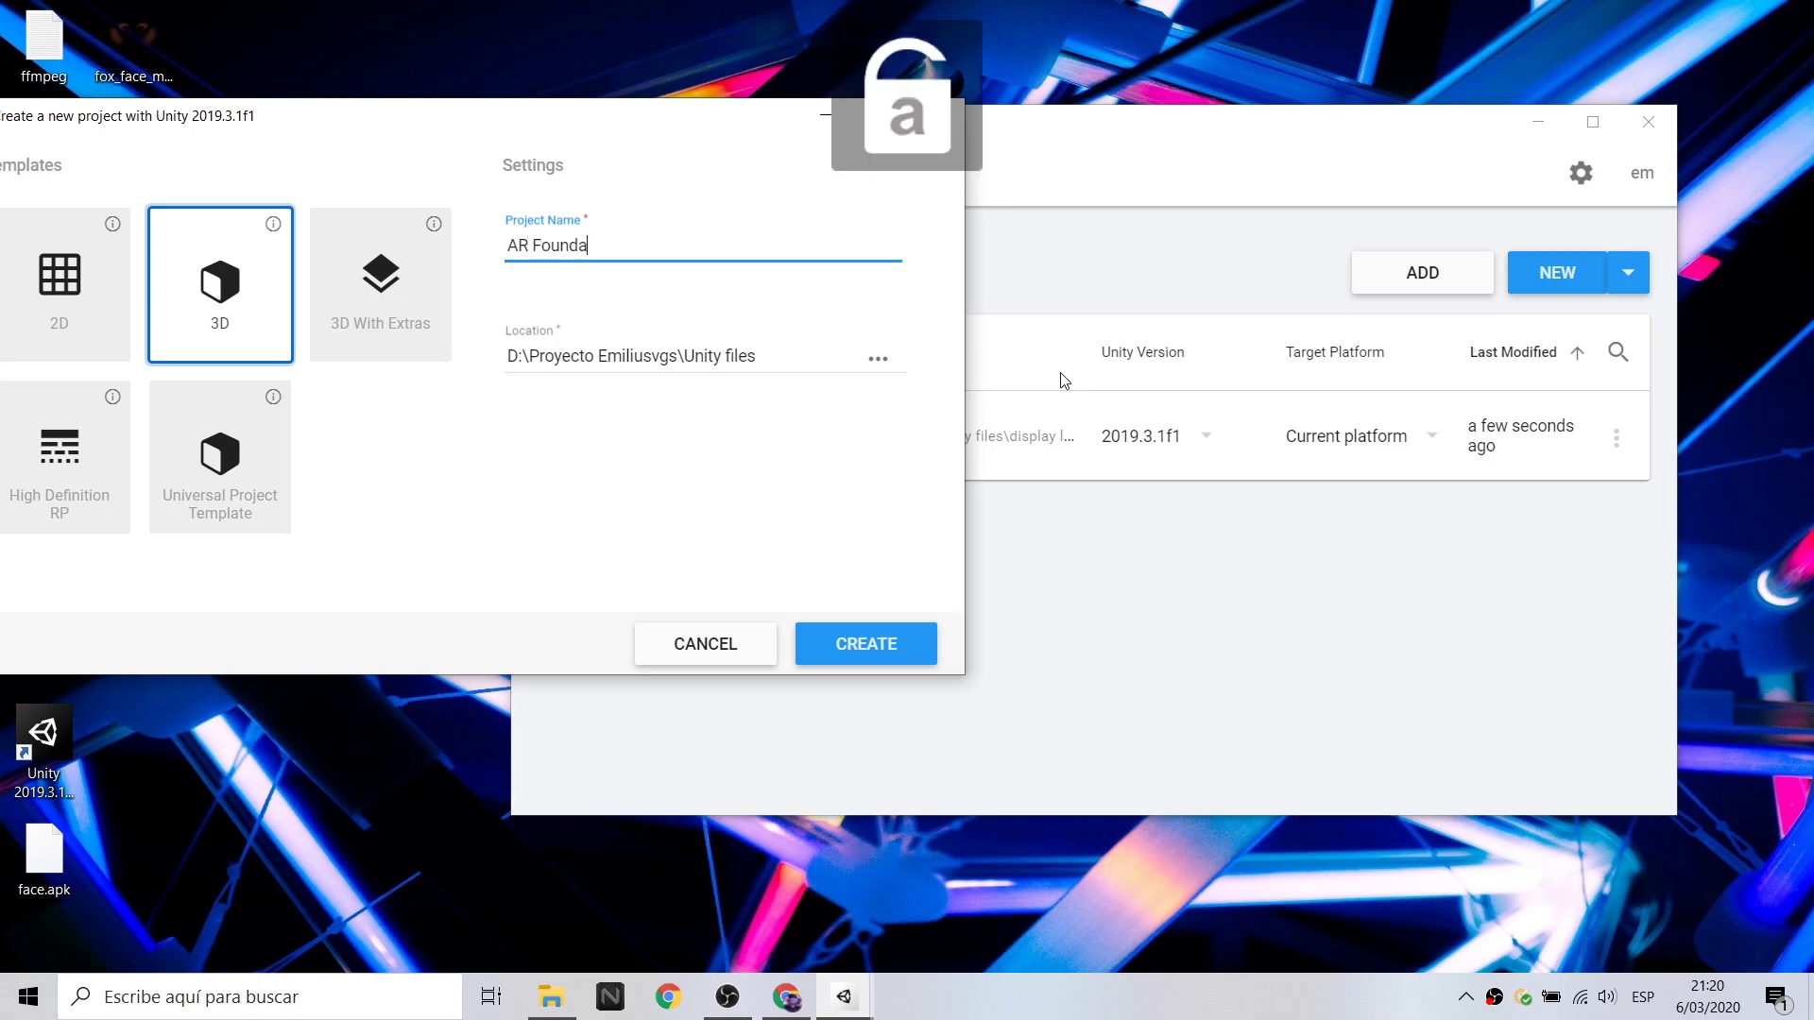
text(tion -)
key(Caps_Lock)
text( F)
key(Caps_Lock)
text(ace track)
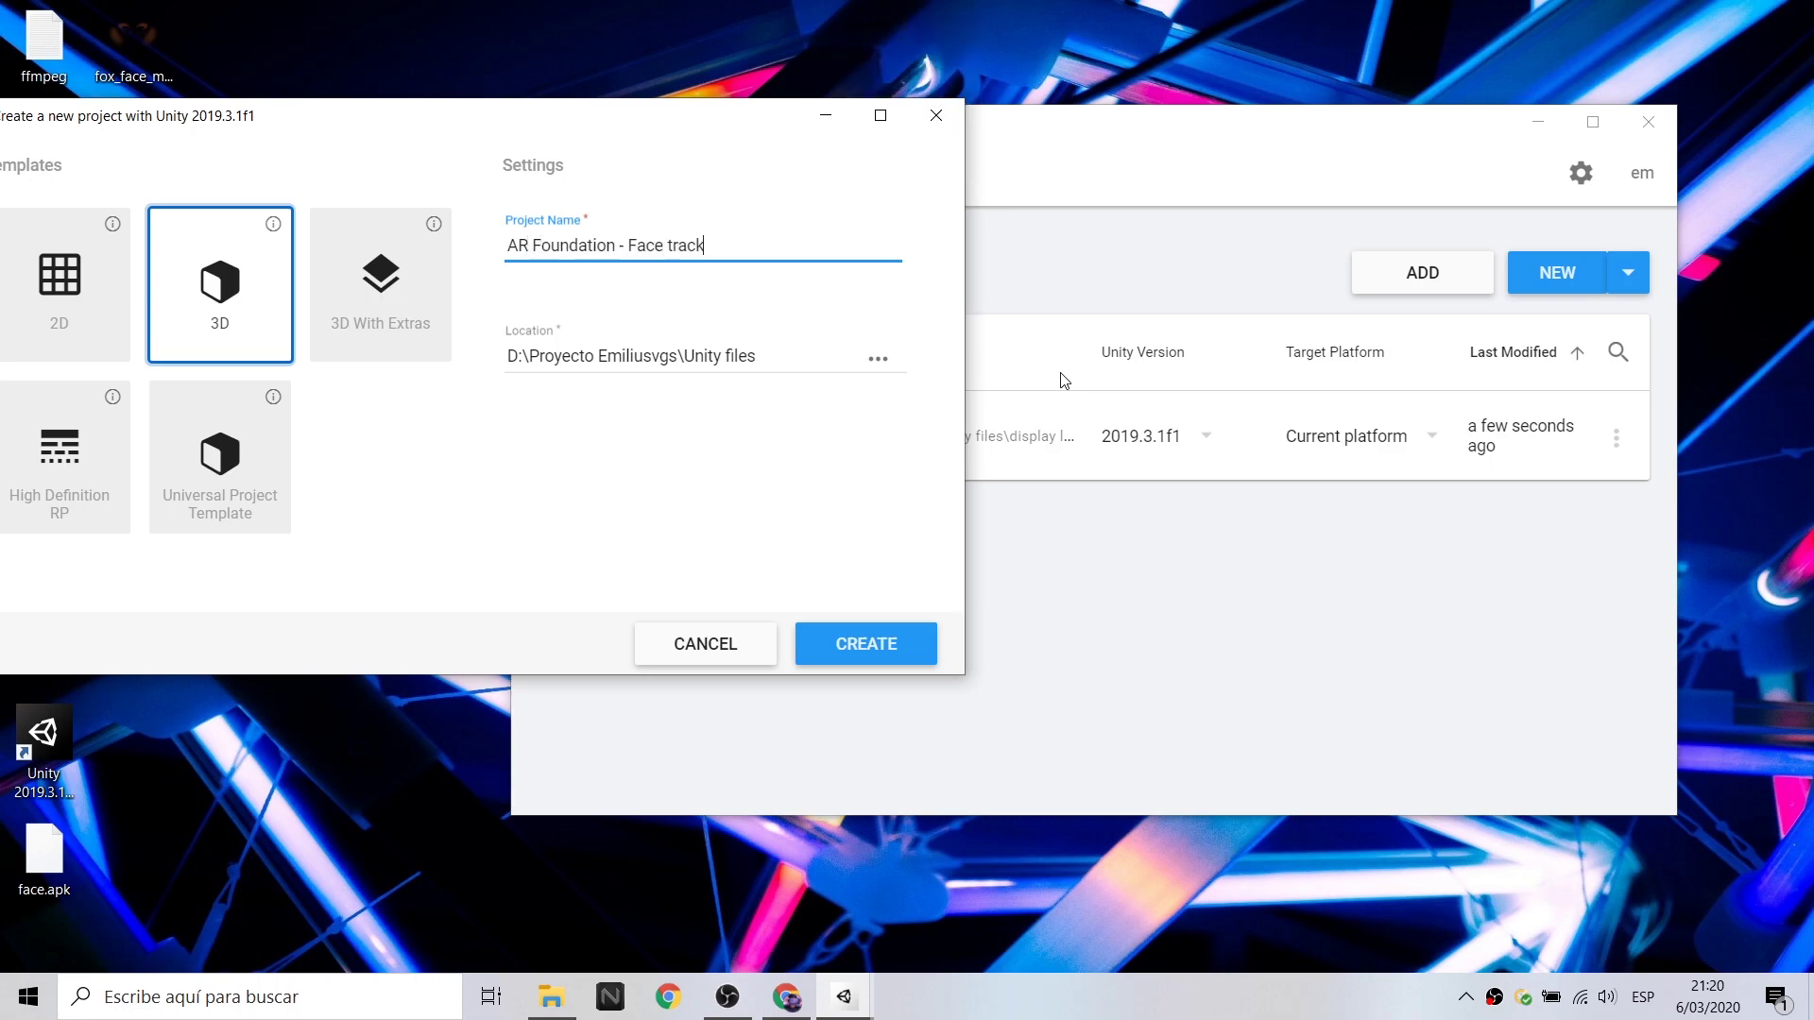
text(ing)
key(Caps_Lock)
text(A)
key(Caps_Lock)
text(rcore)
click(892, 654)
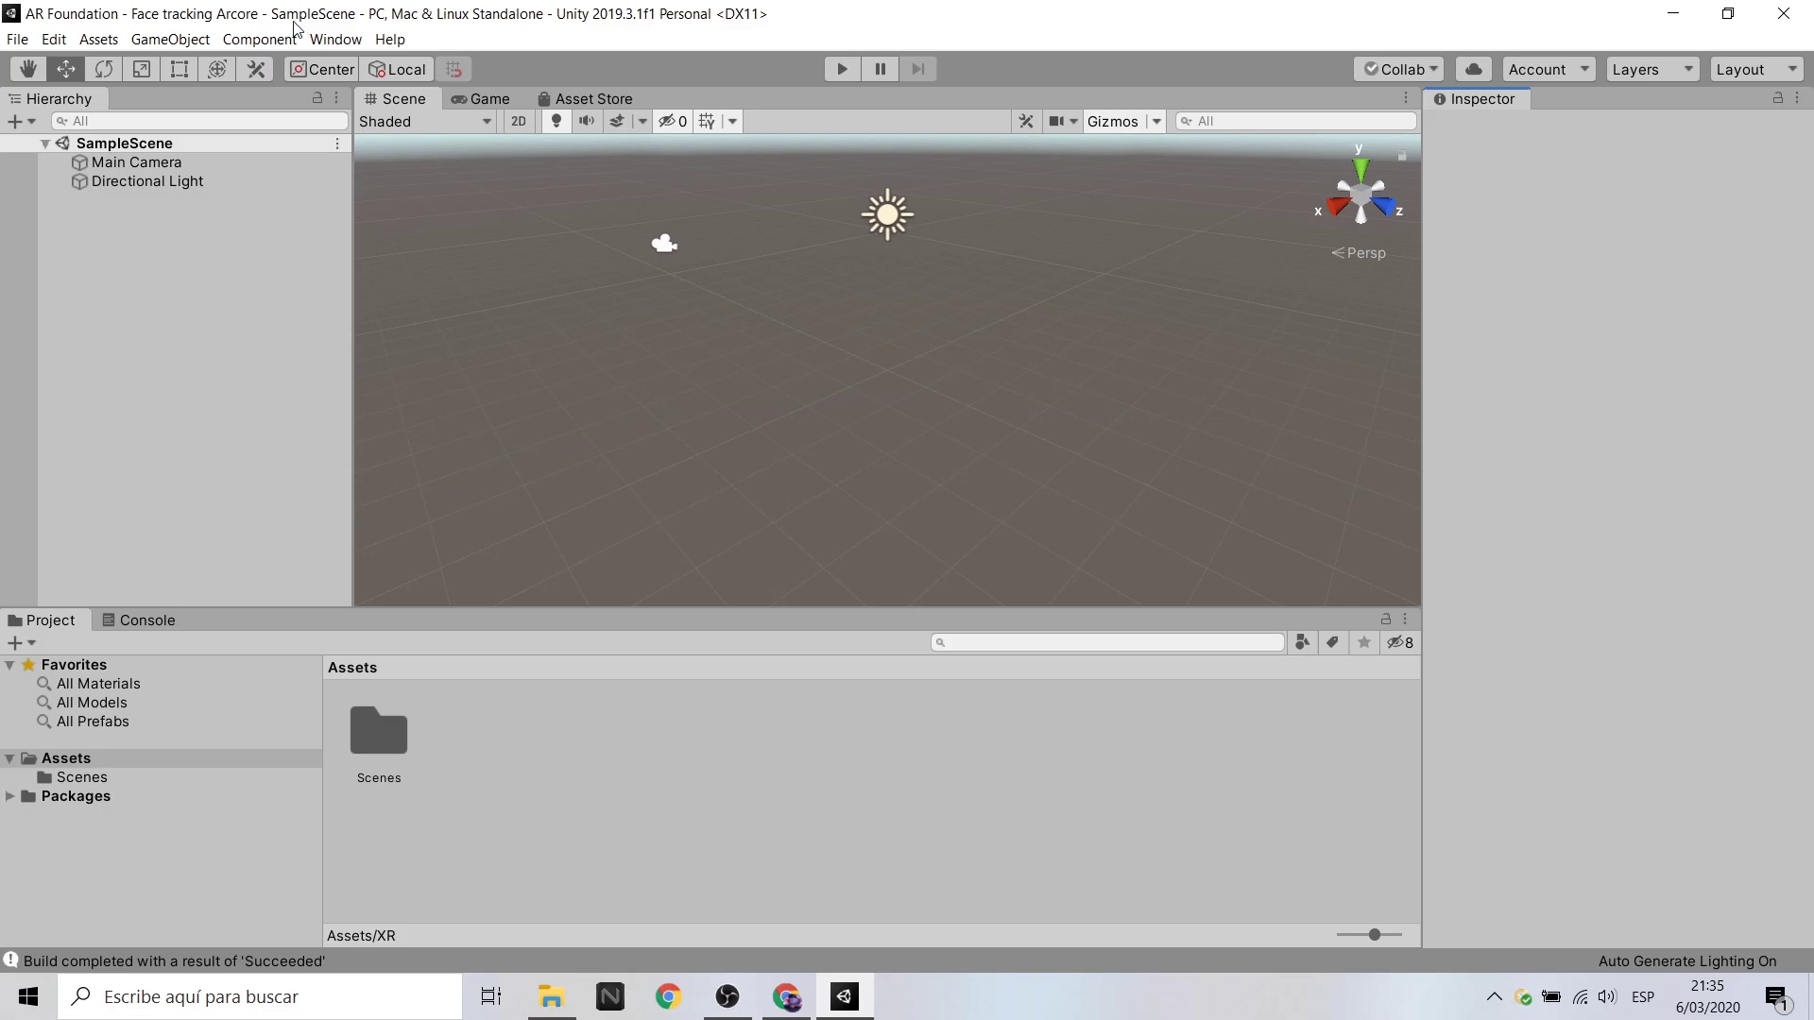
In the Package Manager, find AR Foundation and select version 3.0.1.
click(333, 39)
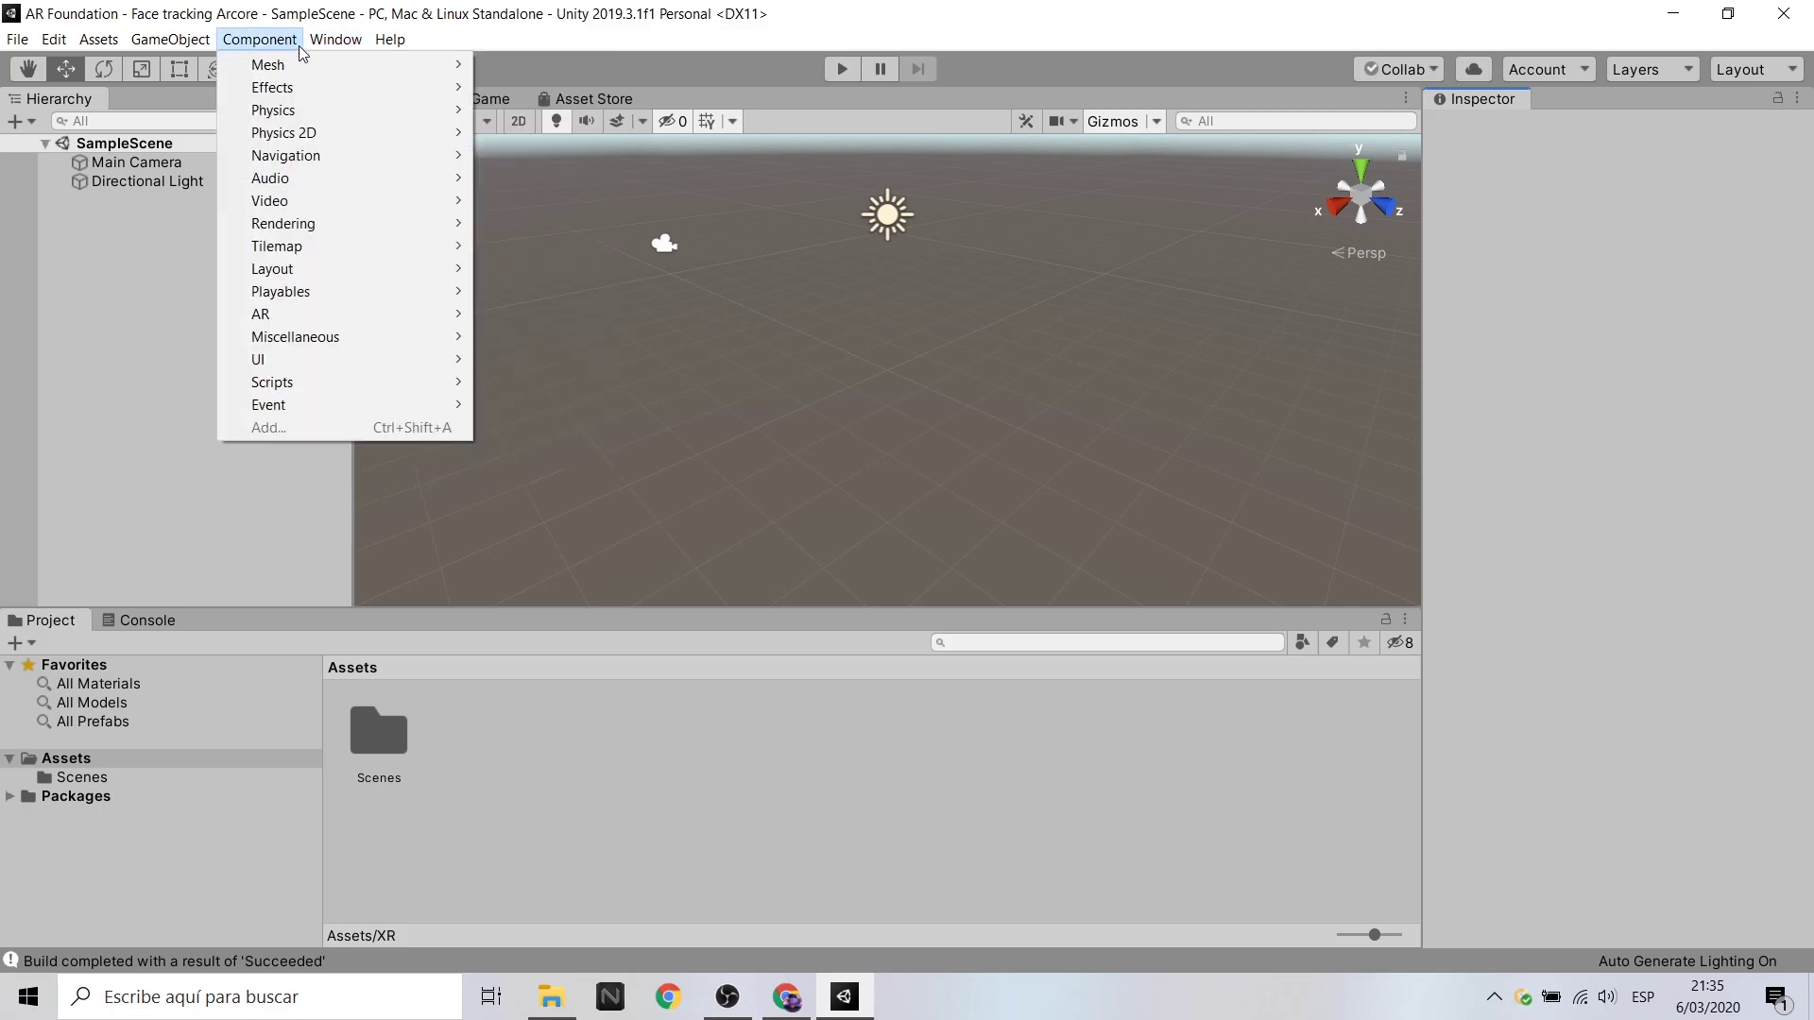
mouse_move(336, 39)
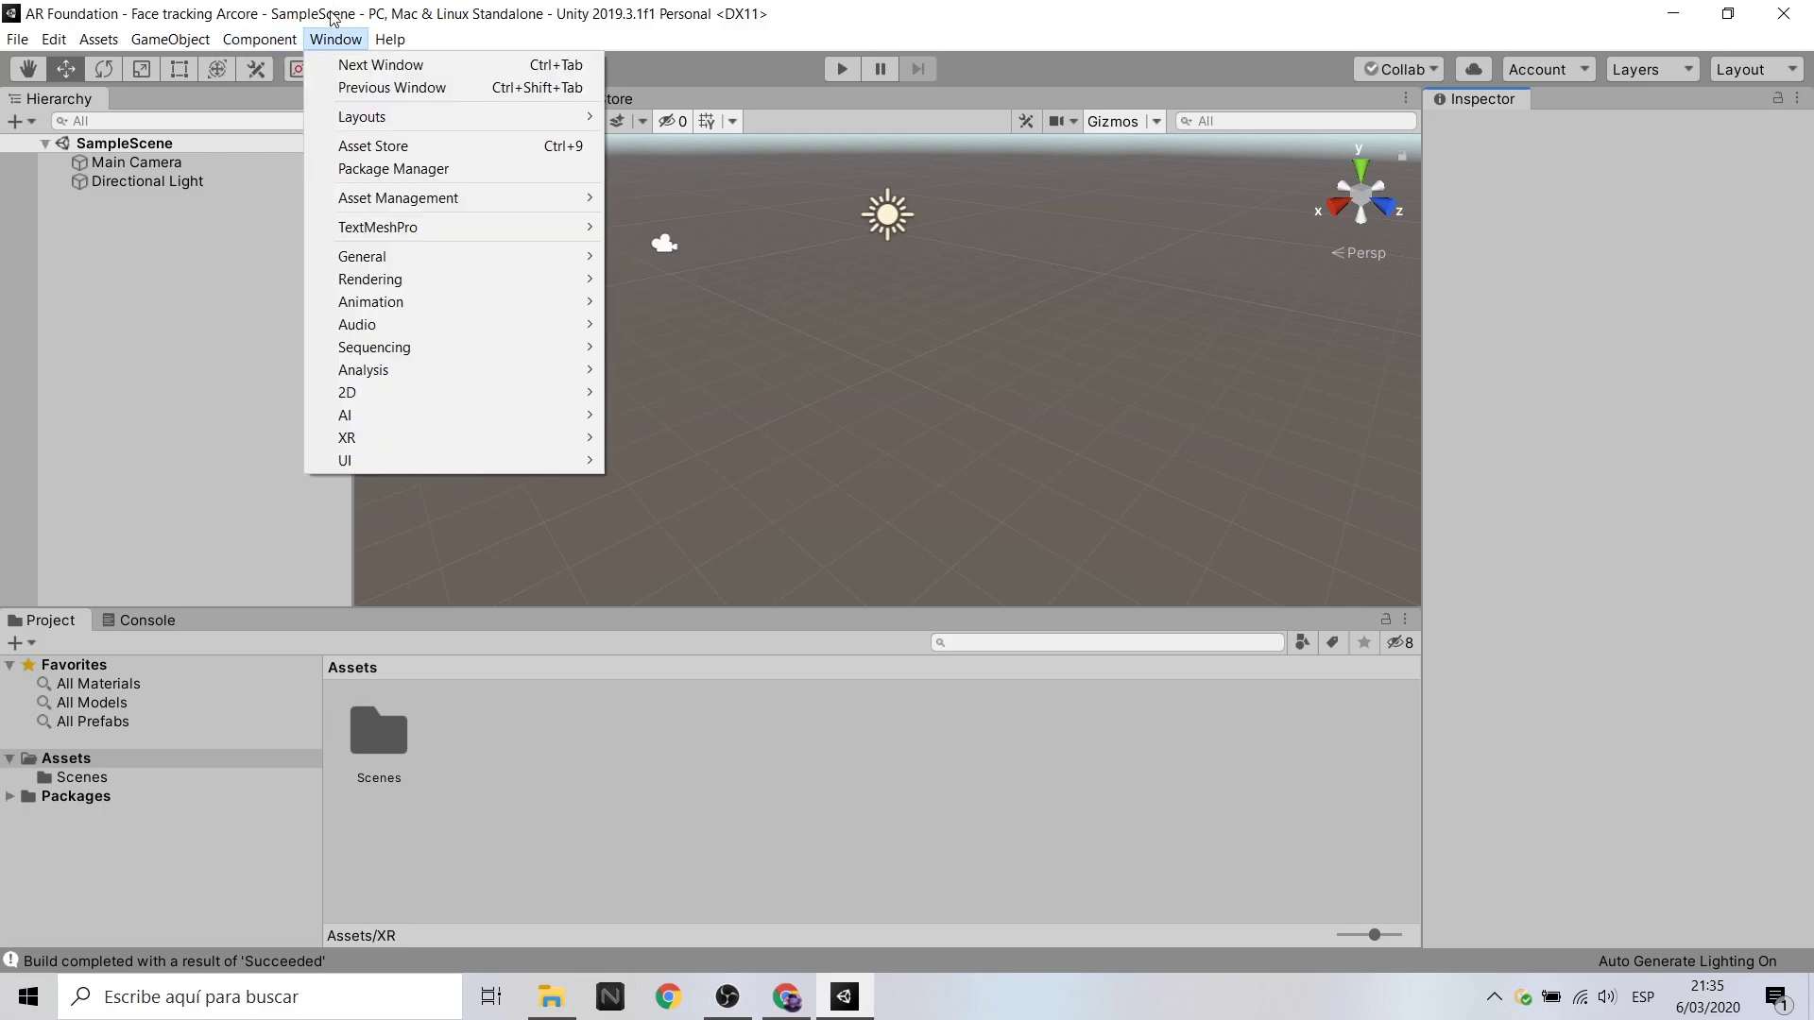
click(400, 172)
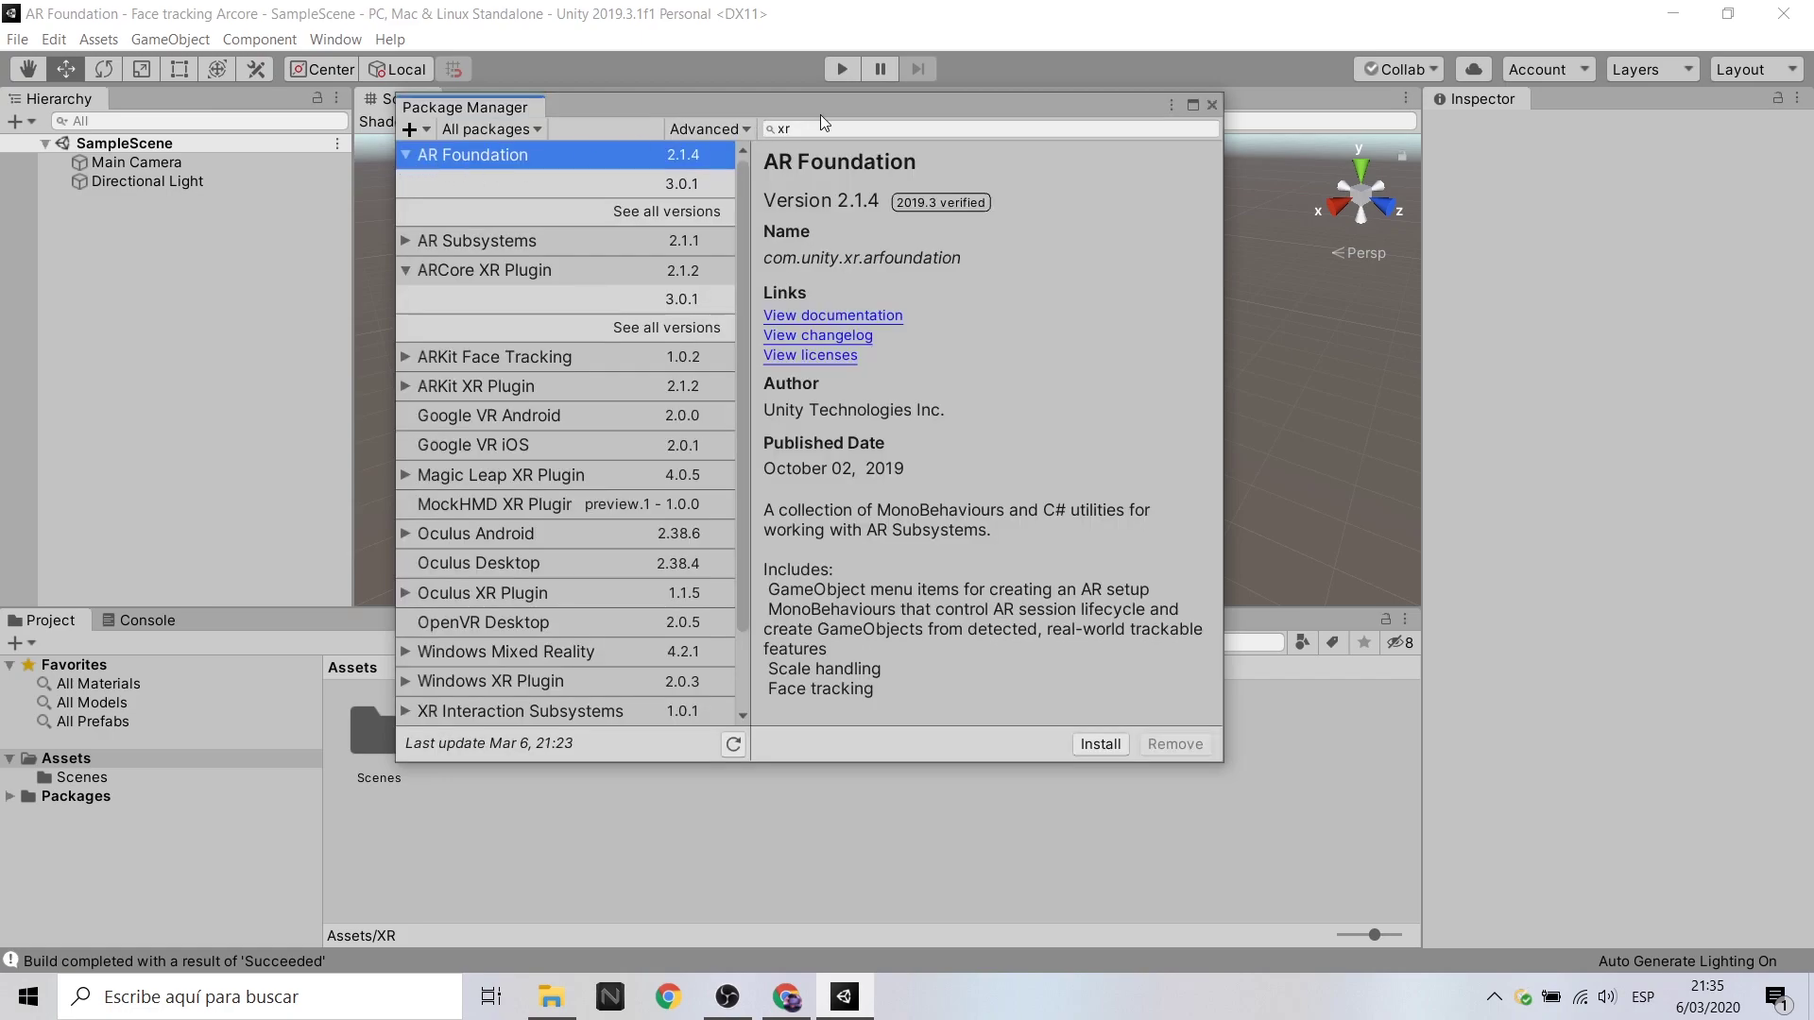
double_click(832, 128)
text(ar f)
click(567, 186)
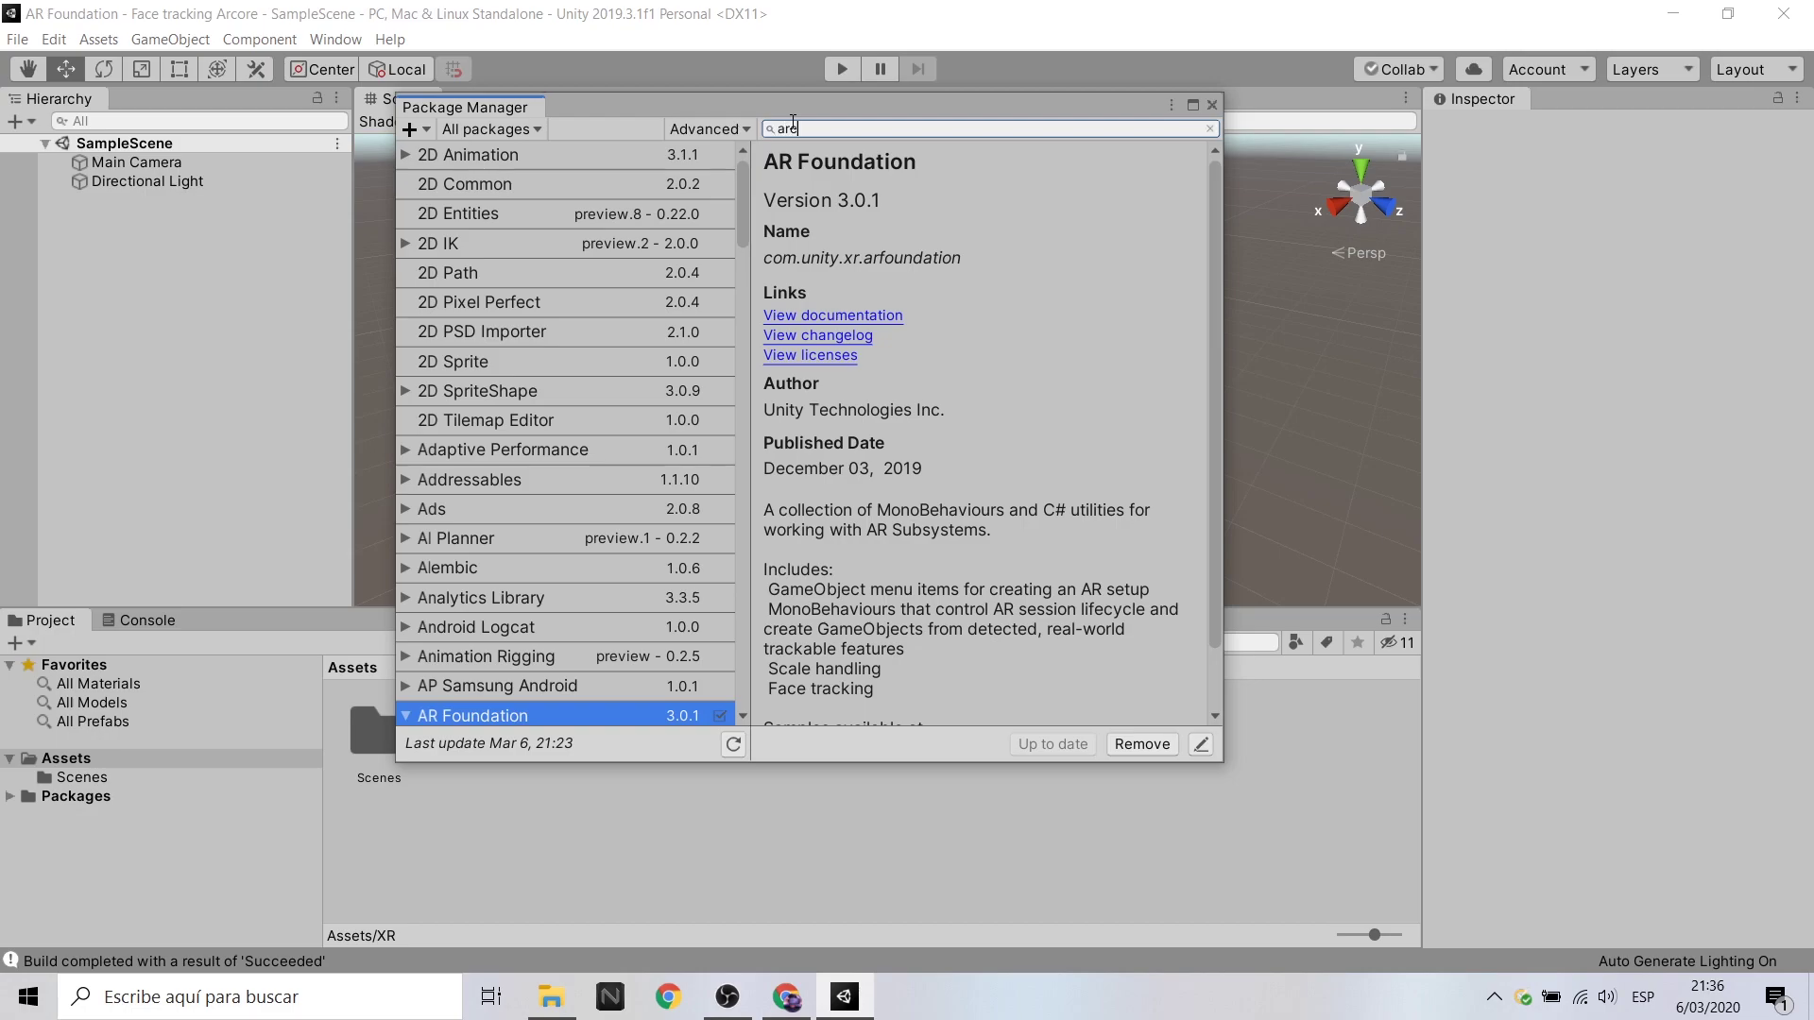
Install ARCore XR Plugin version 3.0.1.
text(ore)
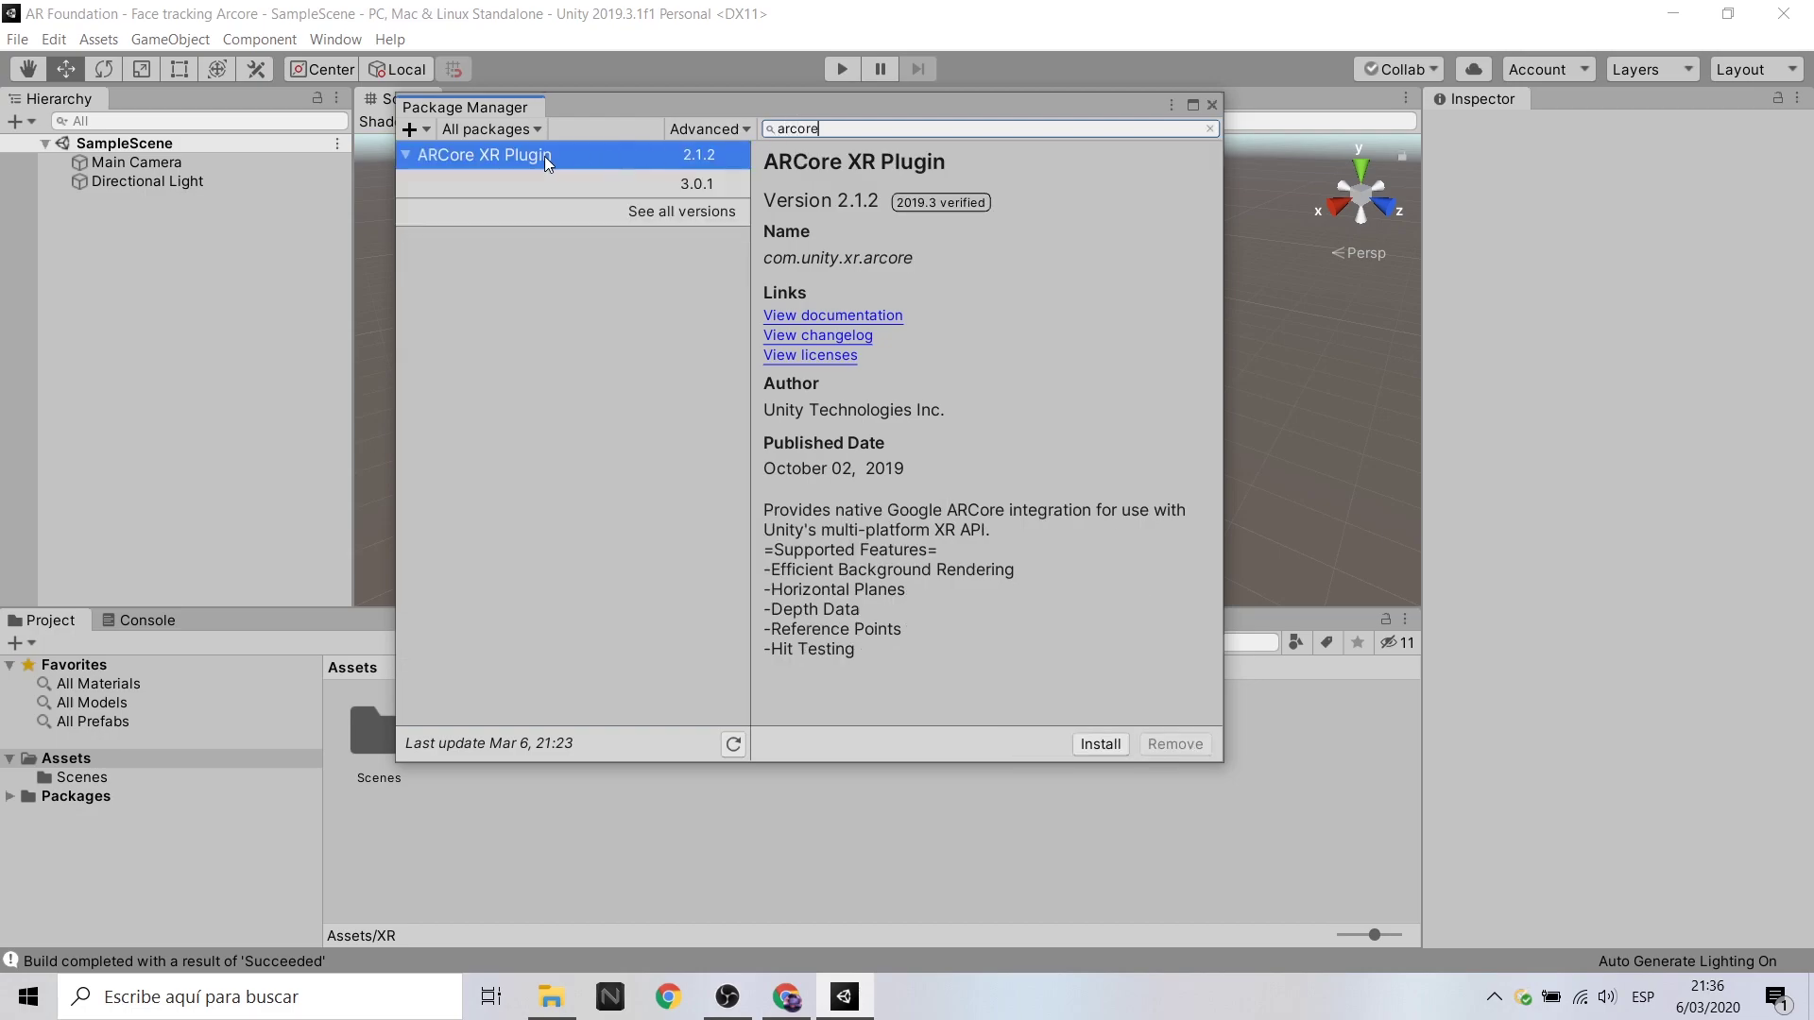
click(559, 179)
click(1101, 743)
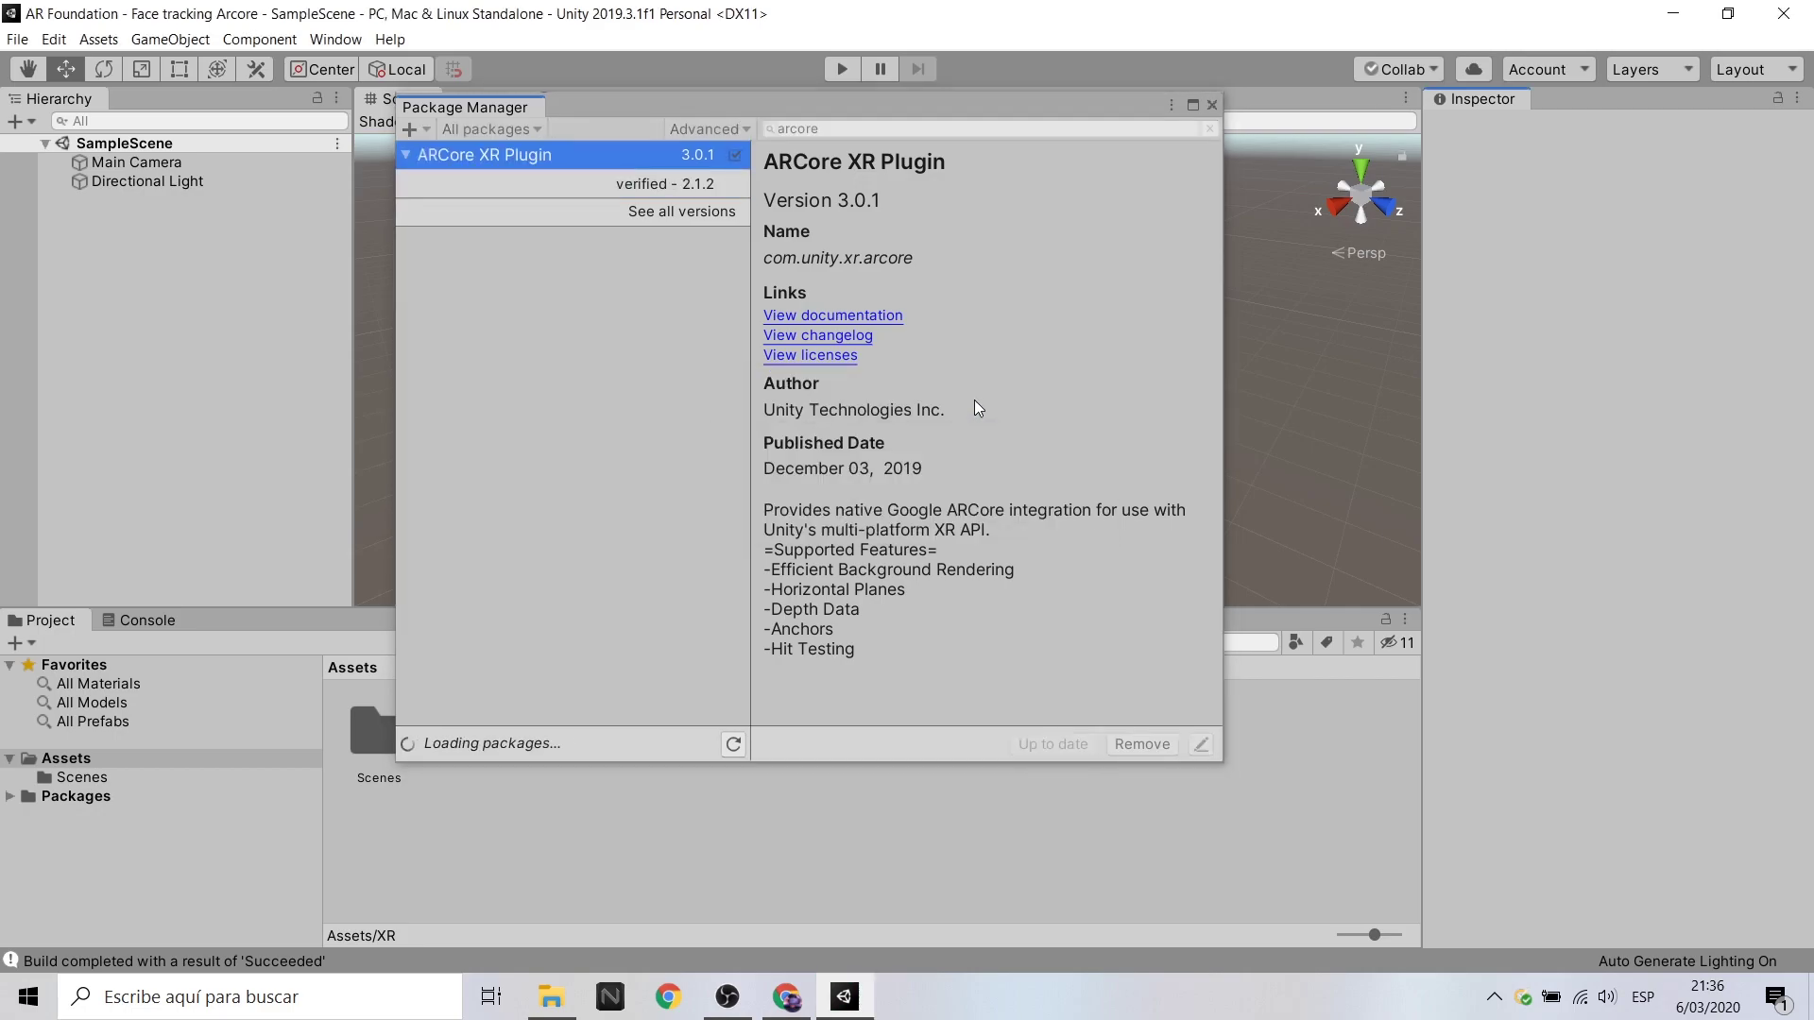
Check the ARKit Face Tracking and ARKit XR Plugin 3.0.1 packages, then close the Package Manager.
drag(828, 132, 791, 129)
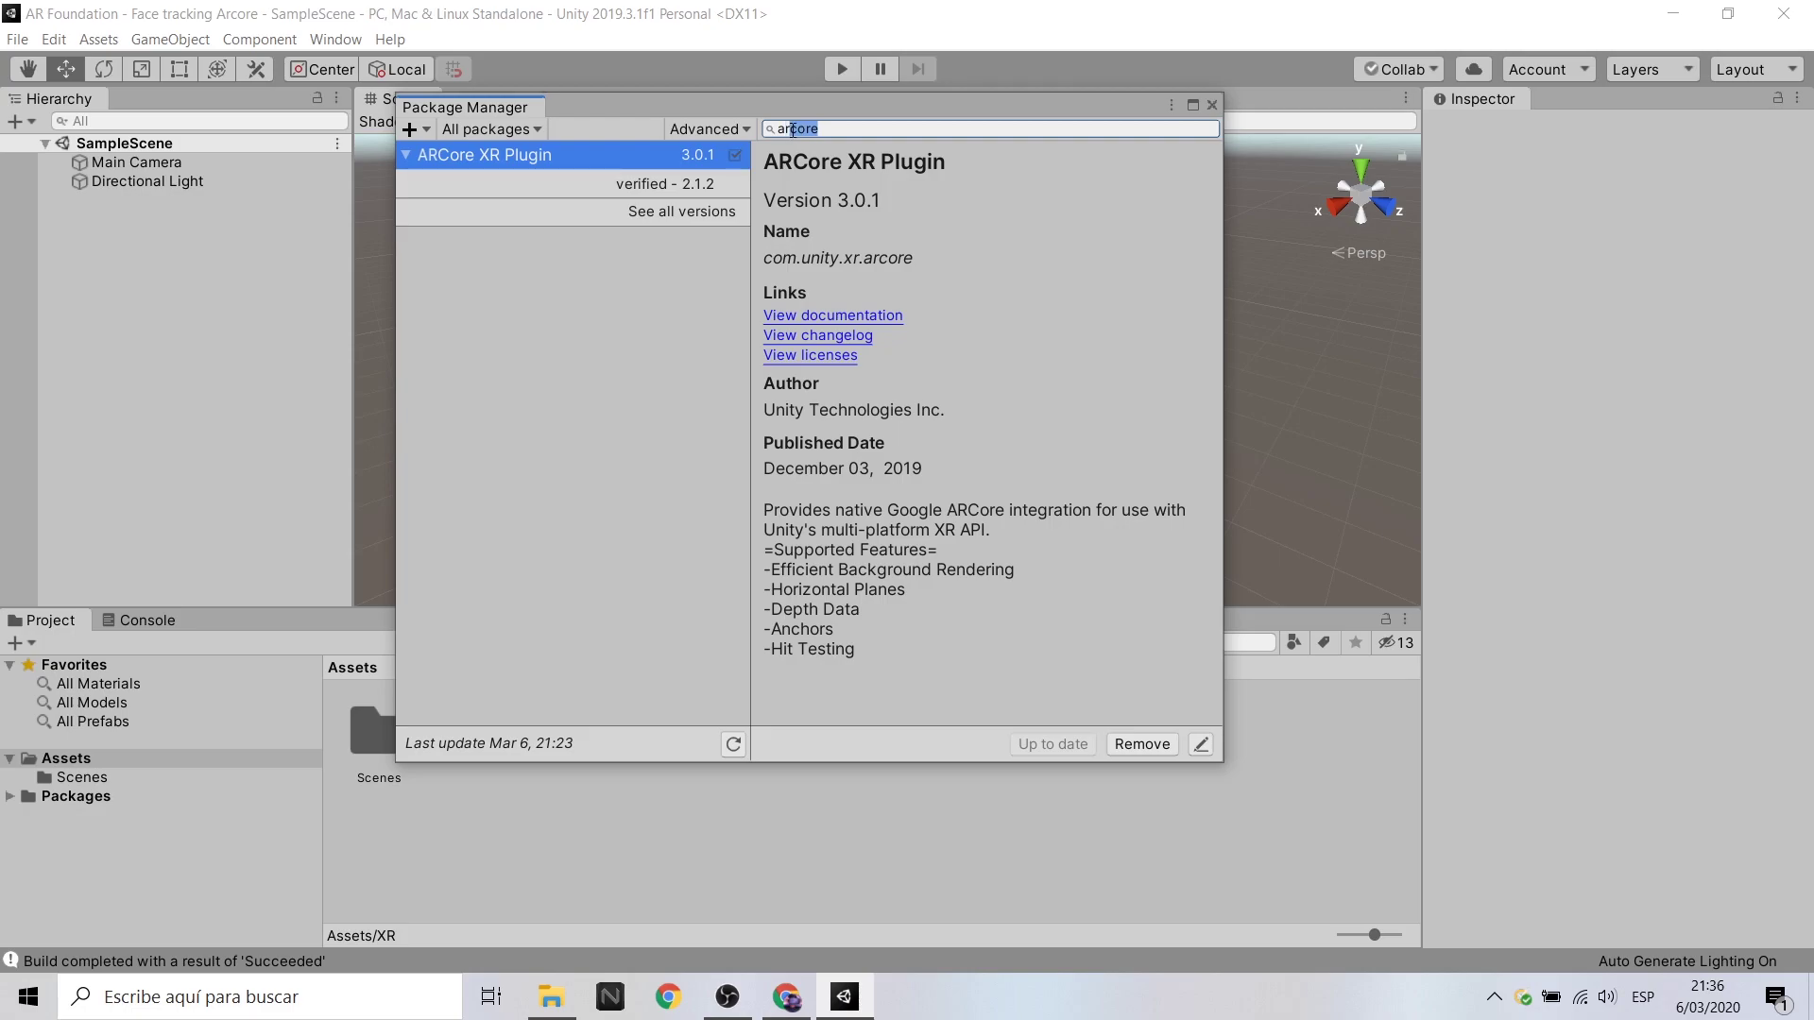
text(kit)
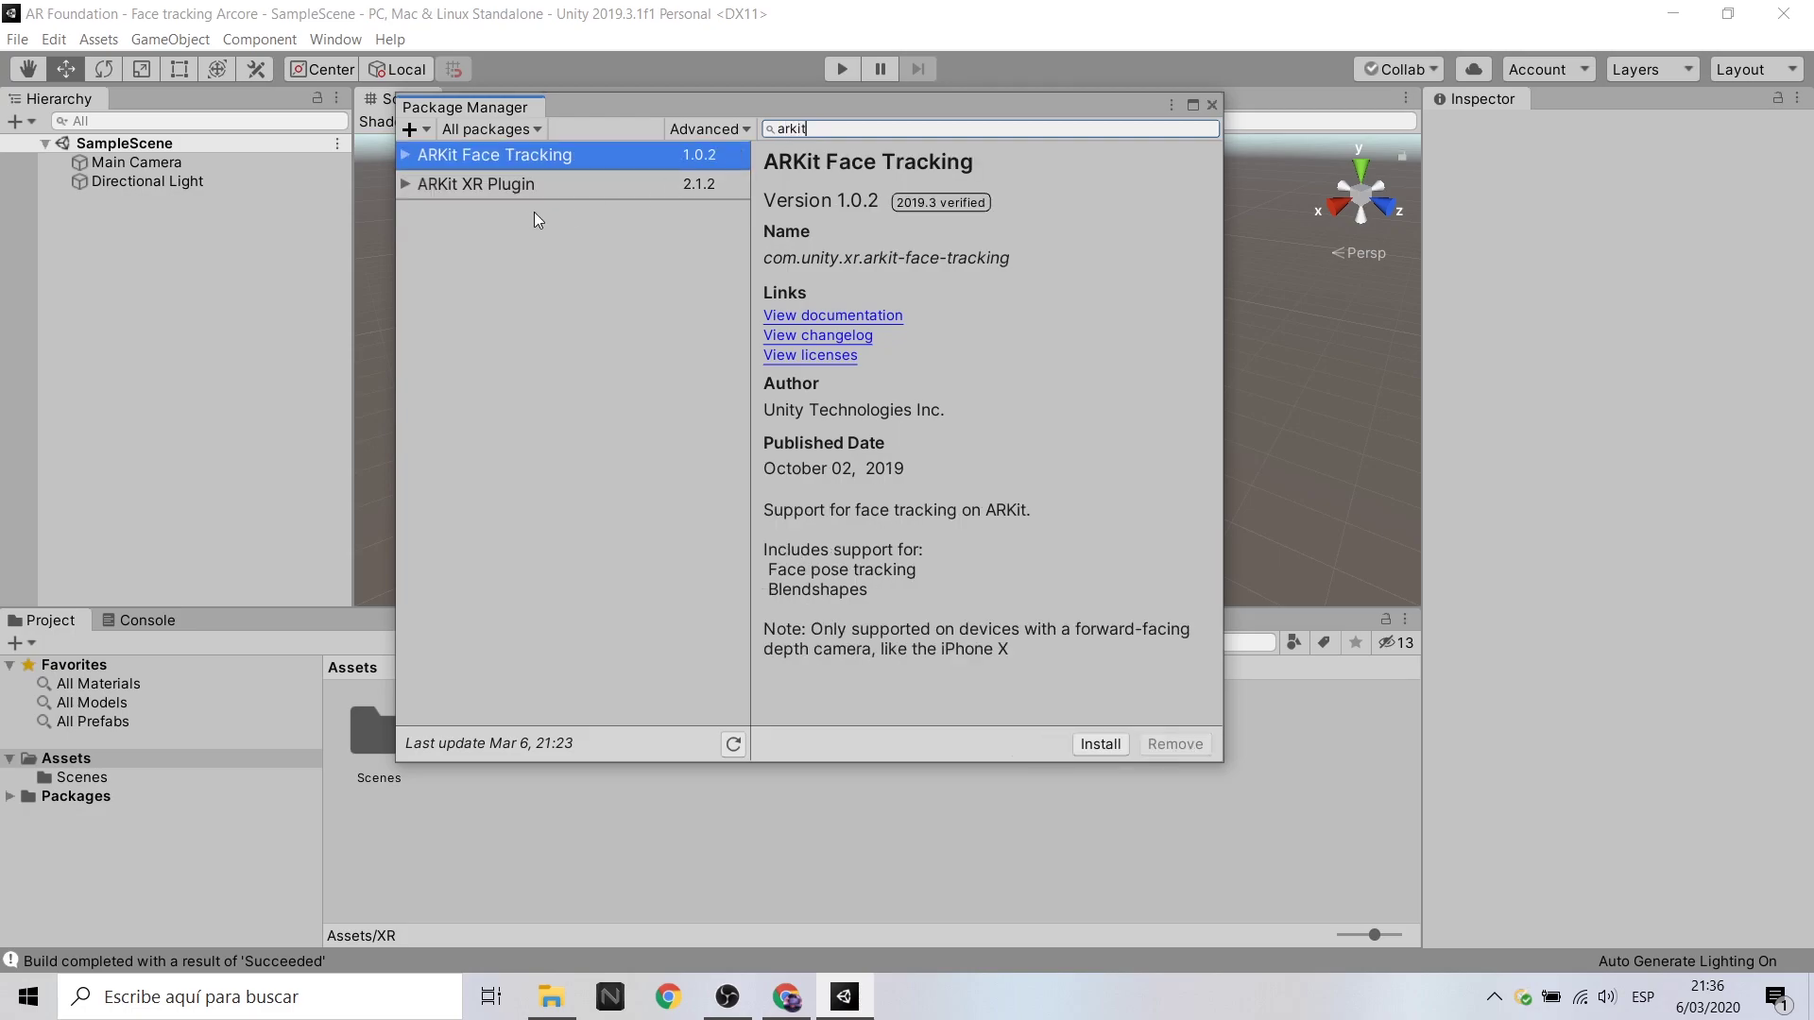
click(405, 154)
click(650, 185)
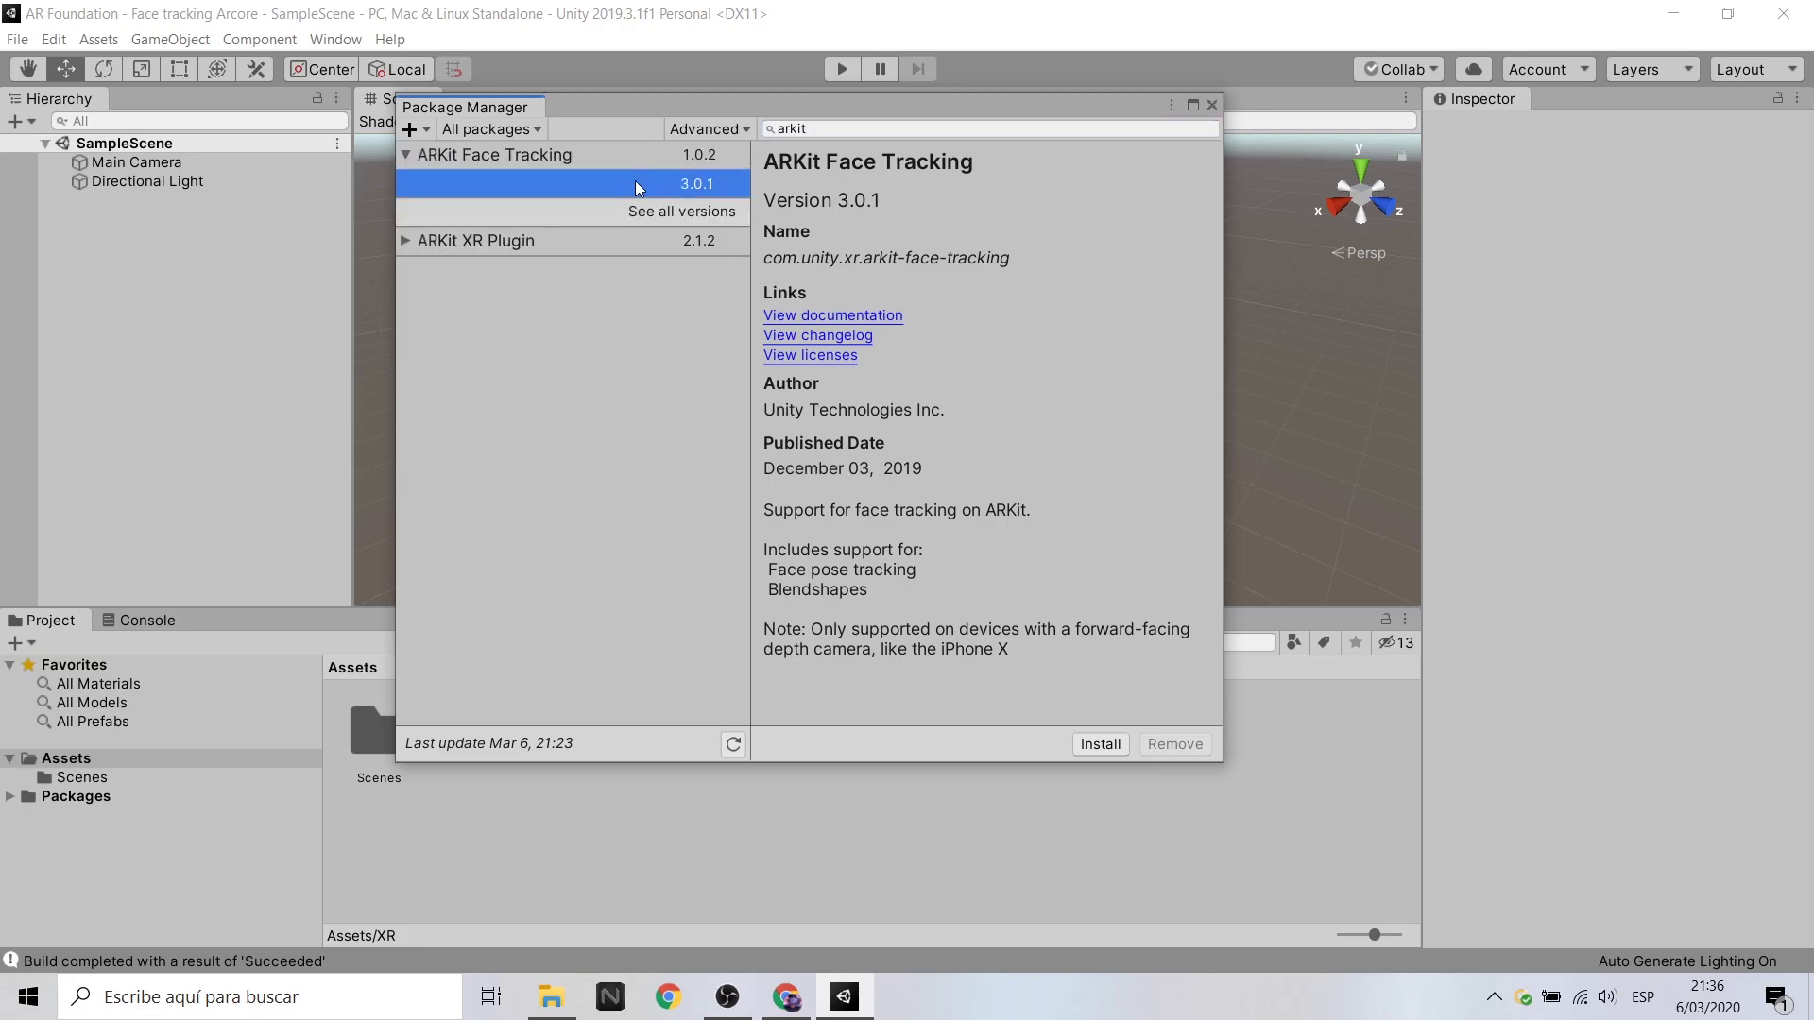
click(420, 243)
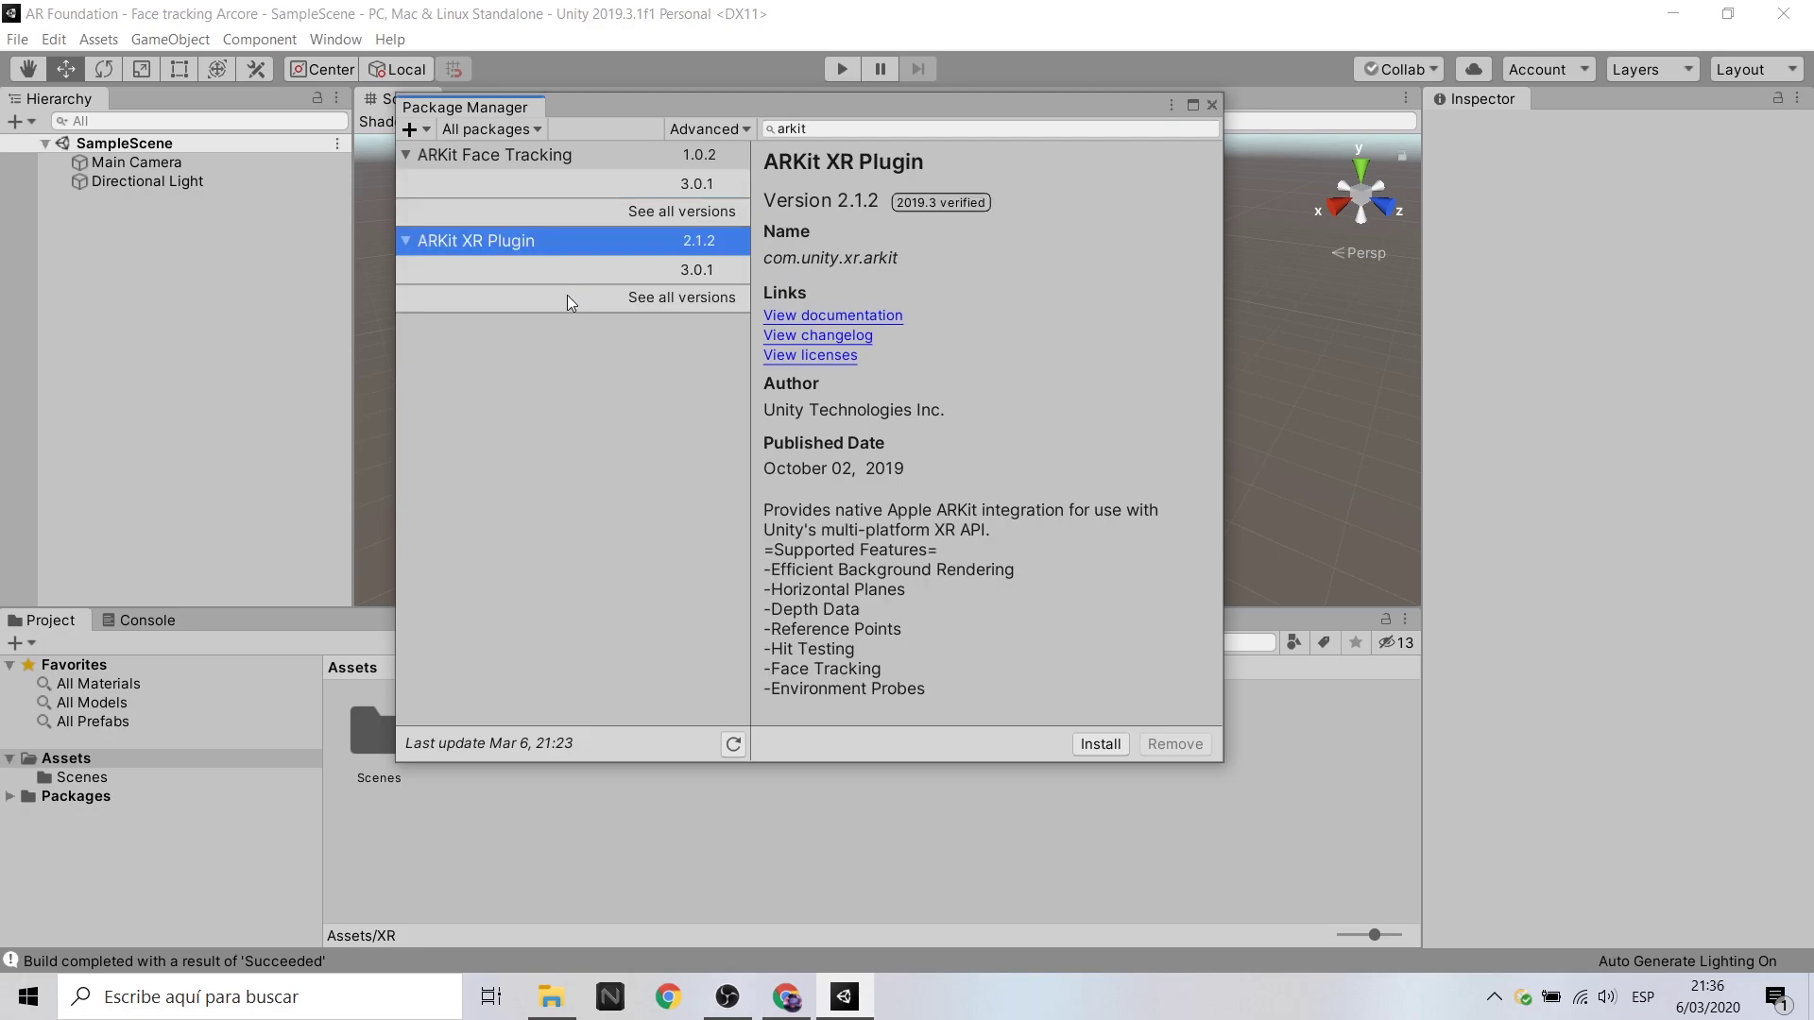
click(593, 272)
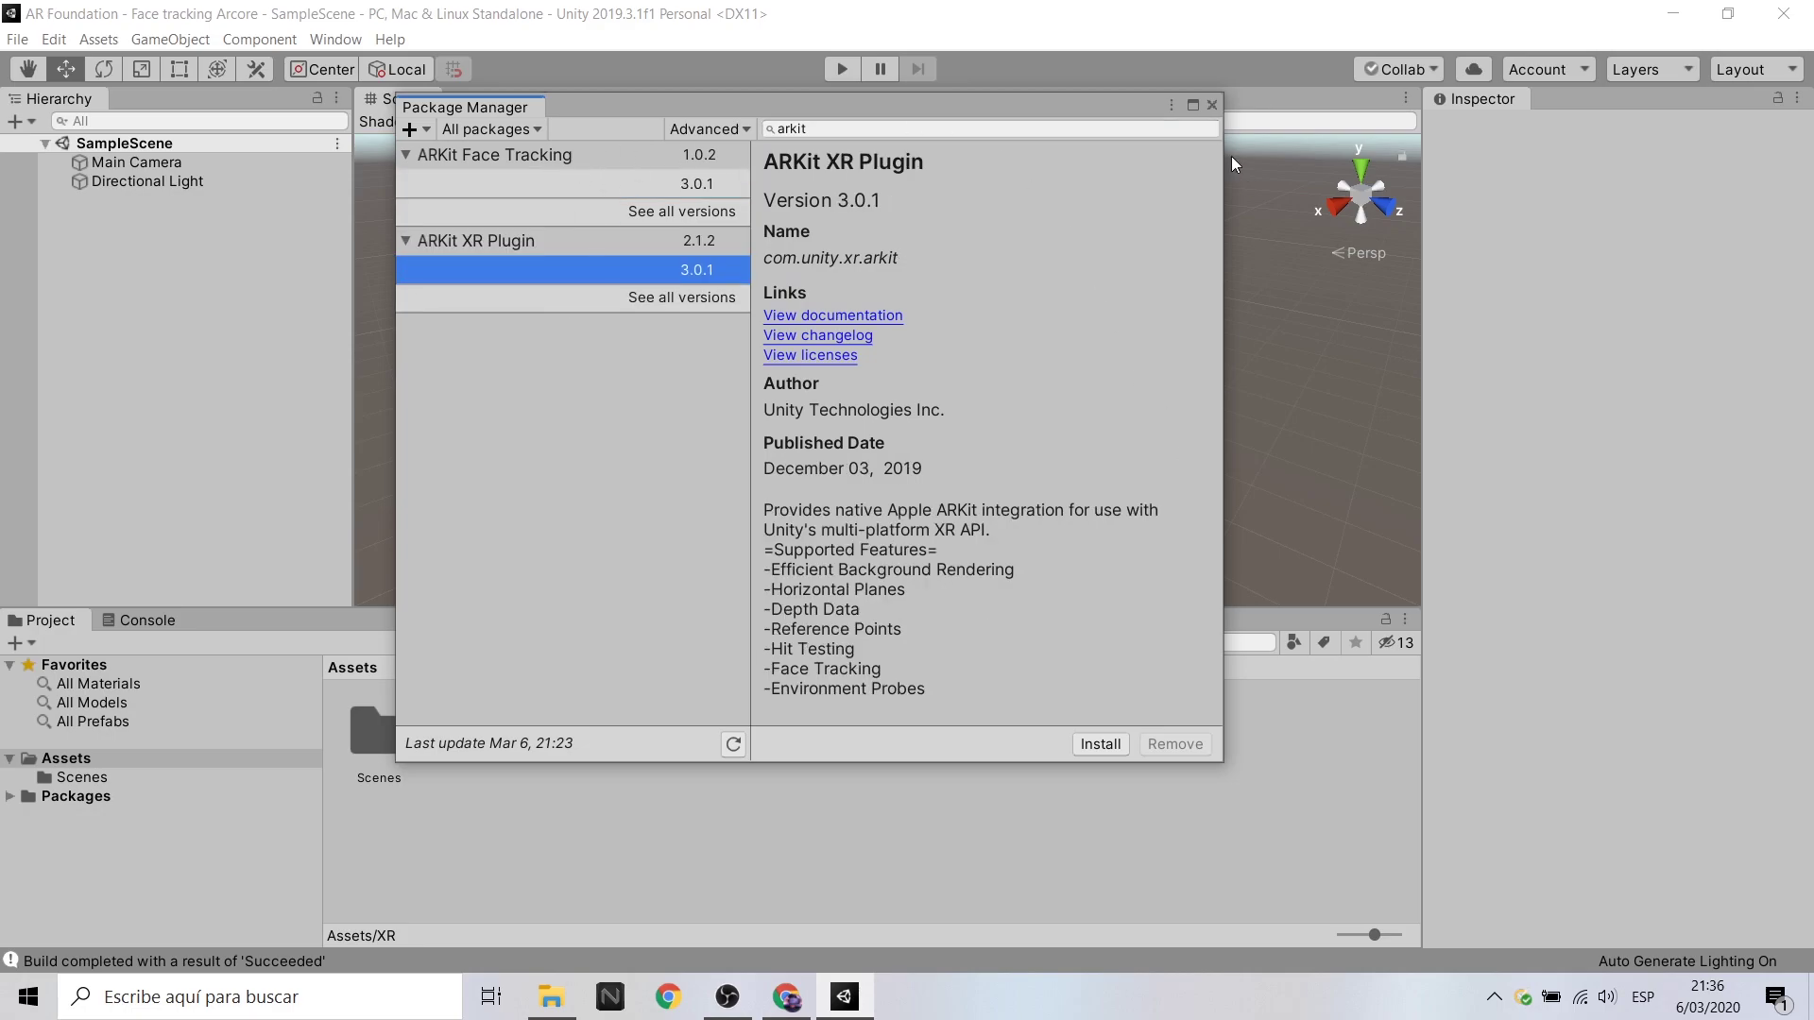
click(1212, 105)
Switch the build platform to Android in Build Settings and open its Player Settings.
click(17, 39)
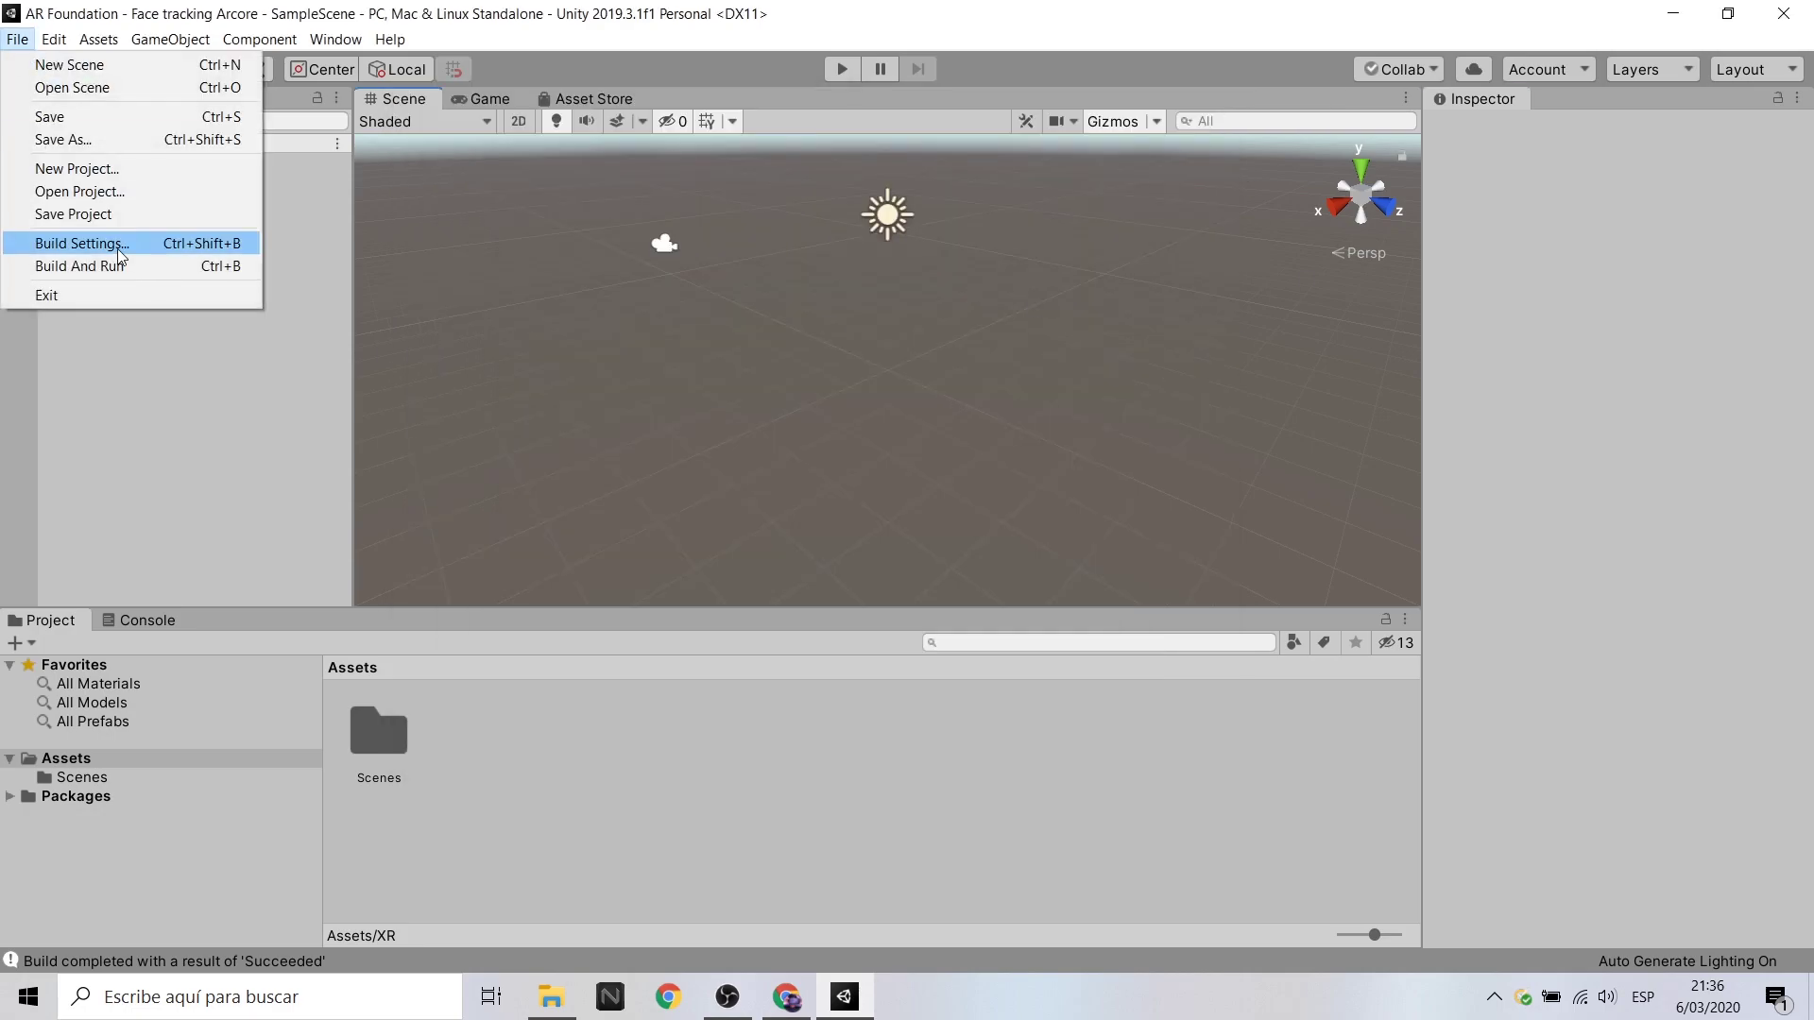
click(81, 243)
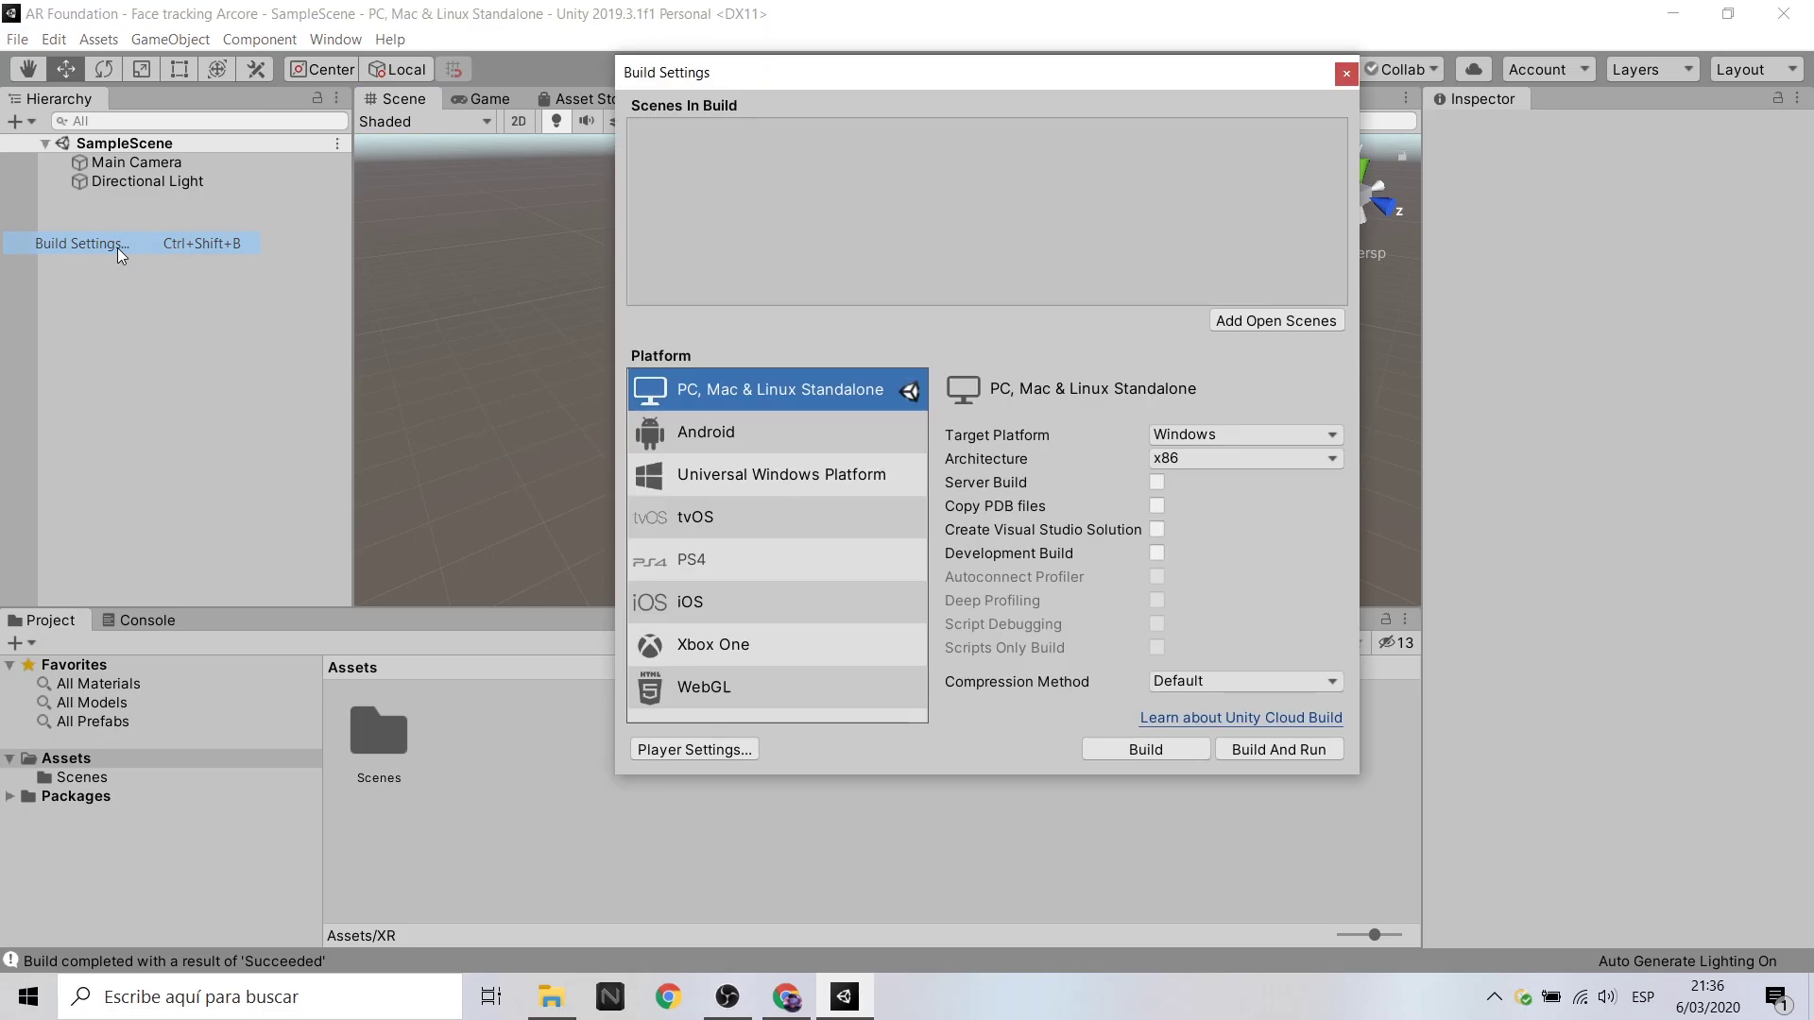
click(697, 415)
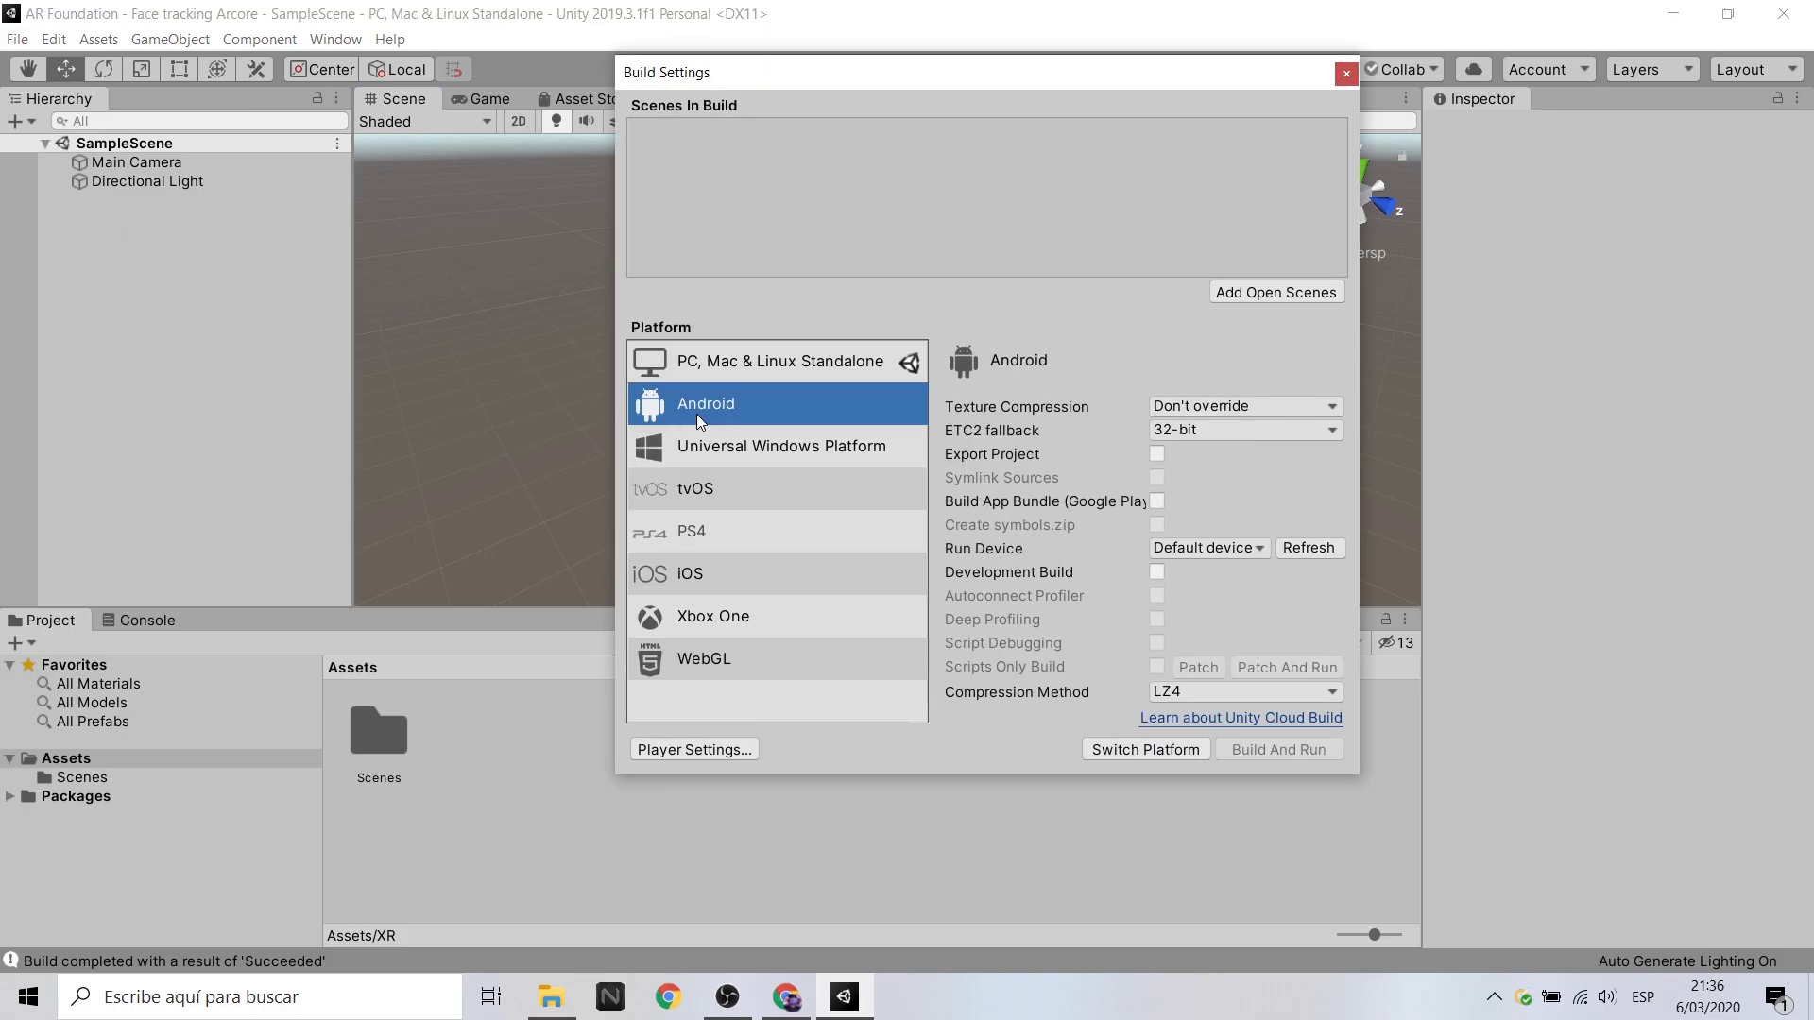
click(730, 749)
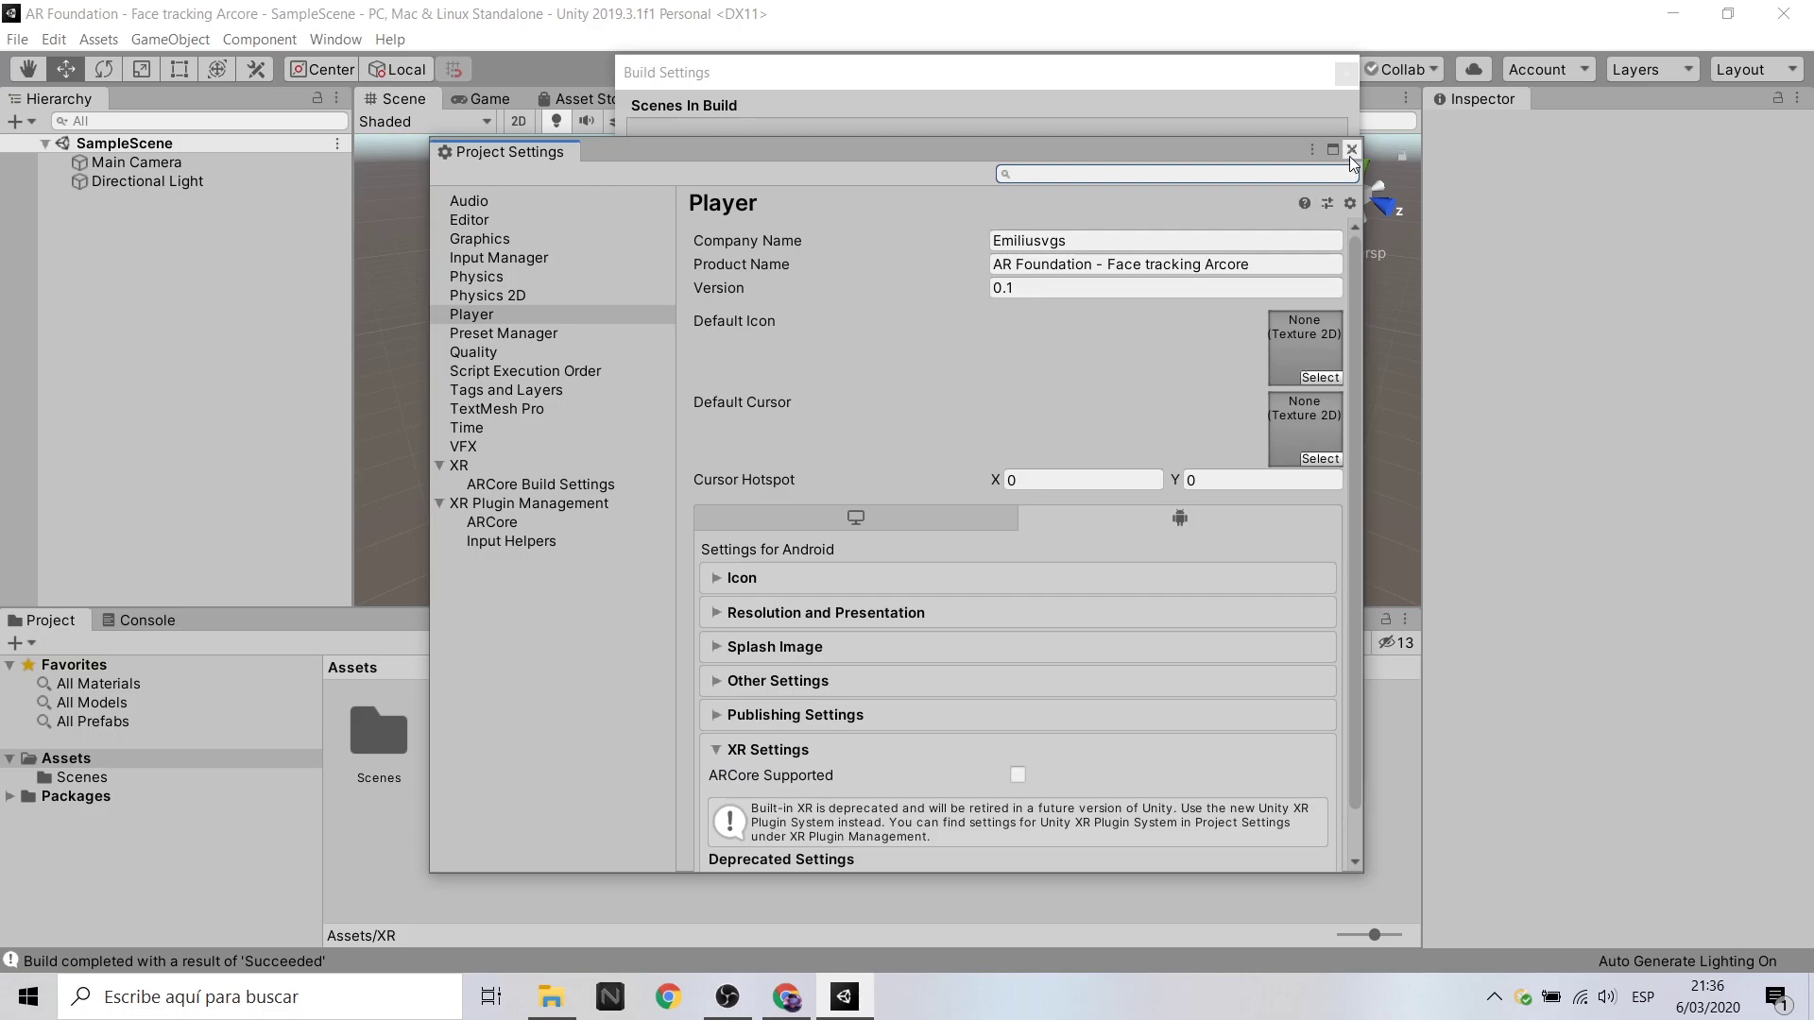
click(1351, 149)
click(1131, 746)
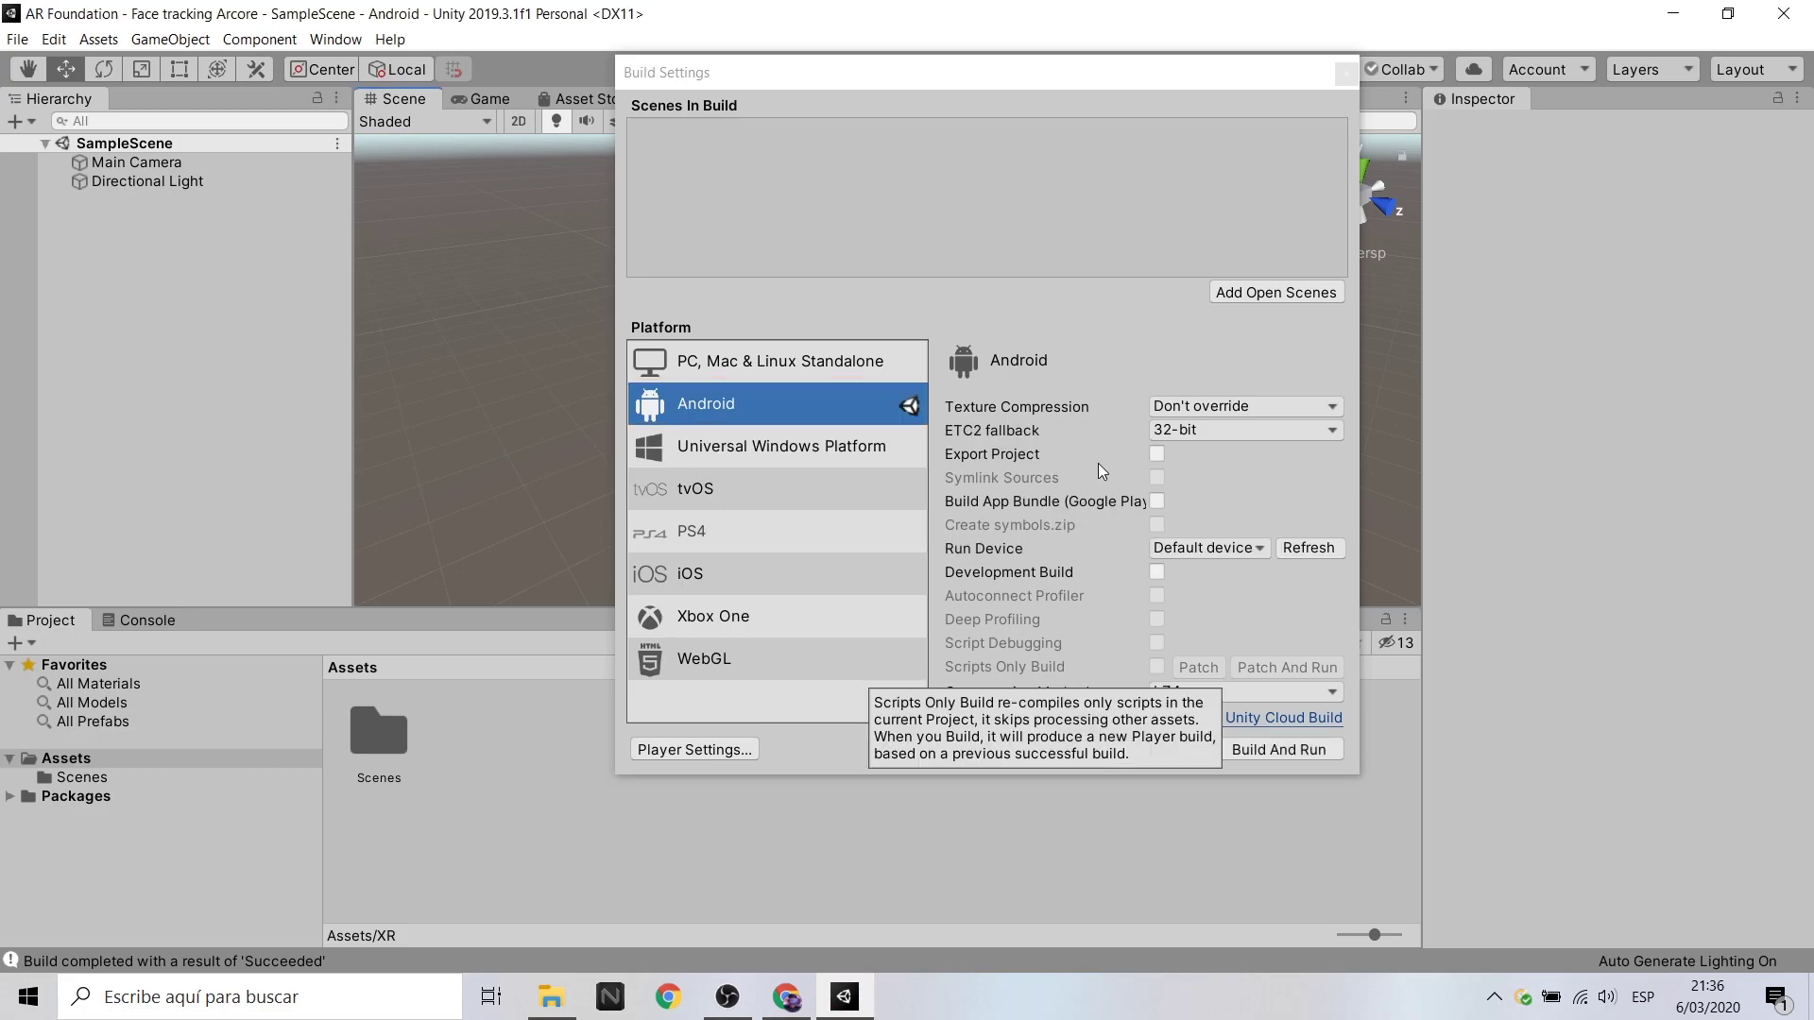
click(723, 751)
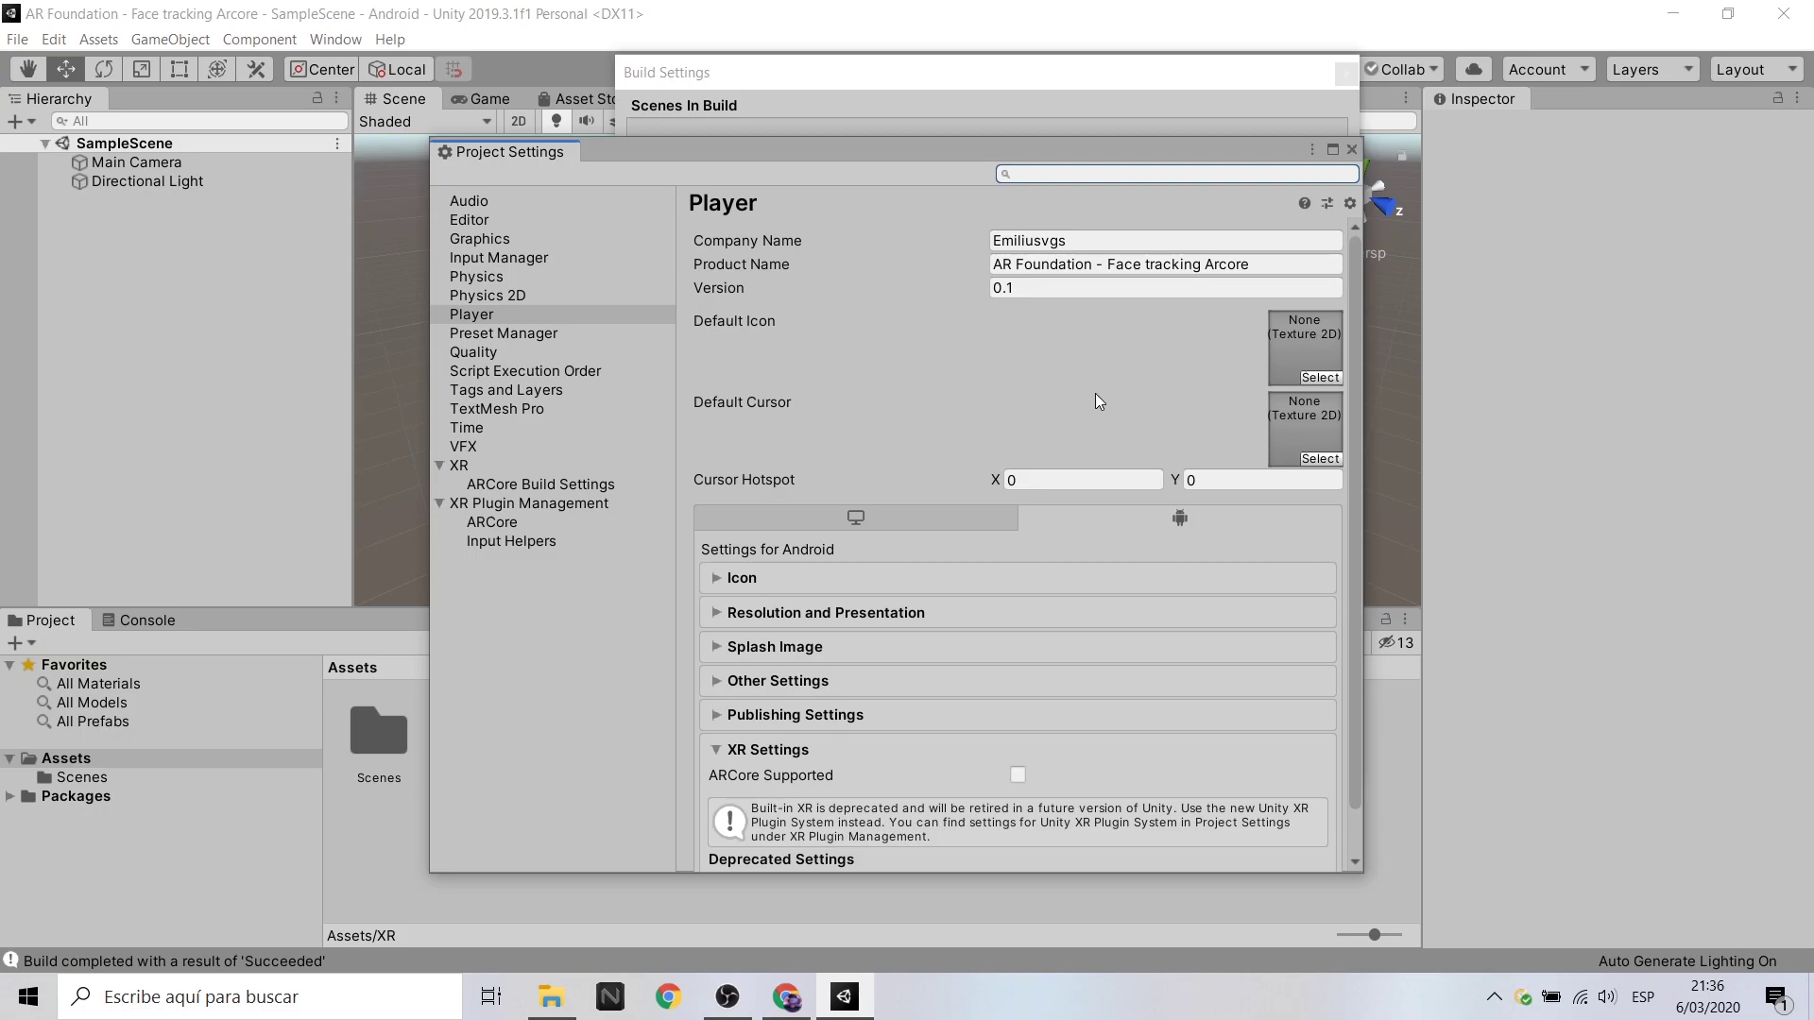
Under Other Settings, enable automatic graphics API selection.
scroll(1052, 359, down, 1)
scroll(1052, 359, up, 1)
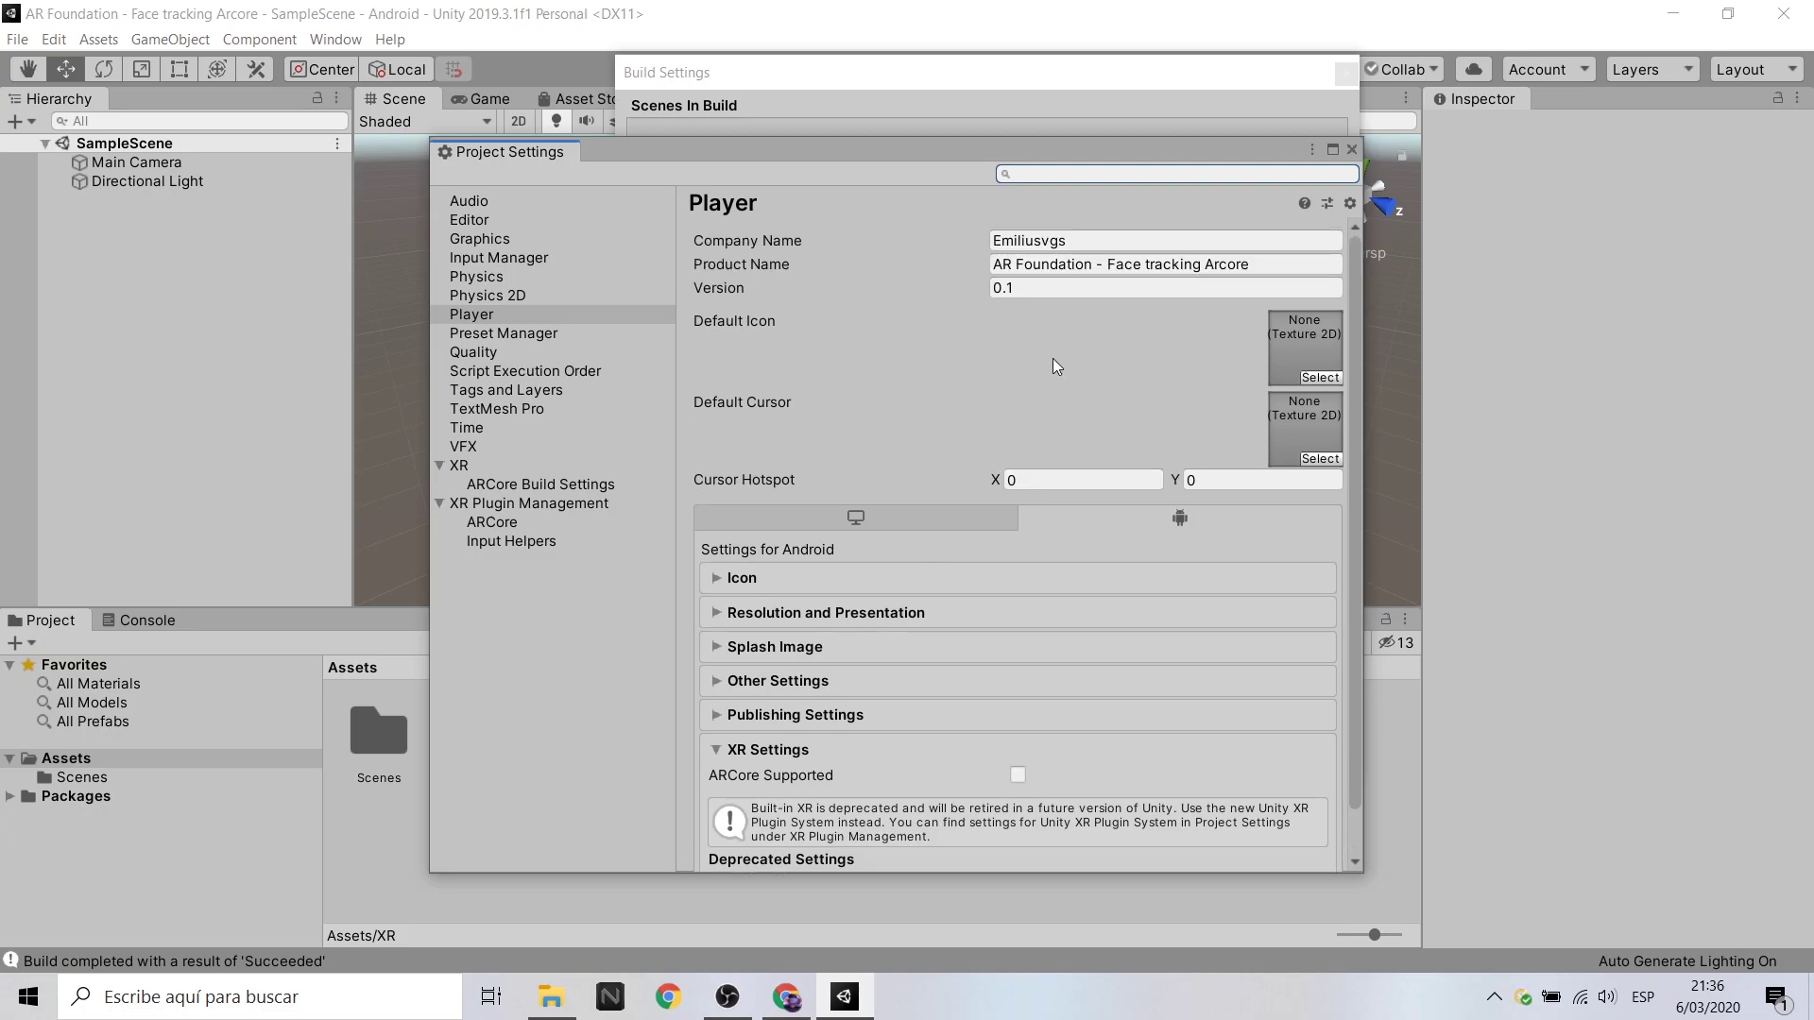
click(760, 679)
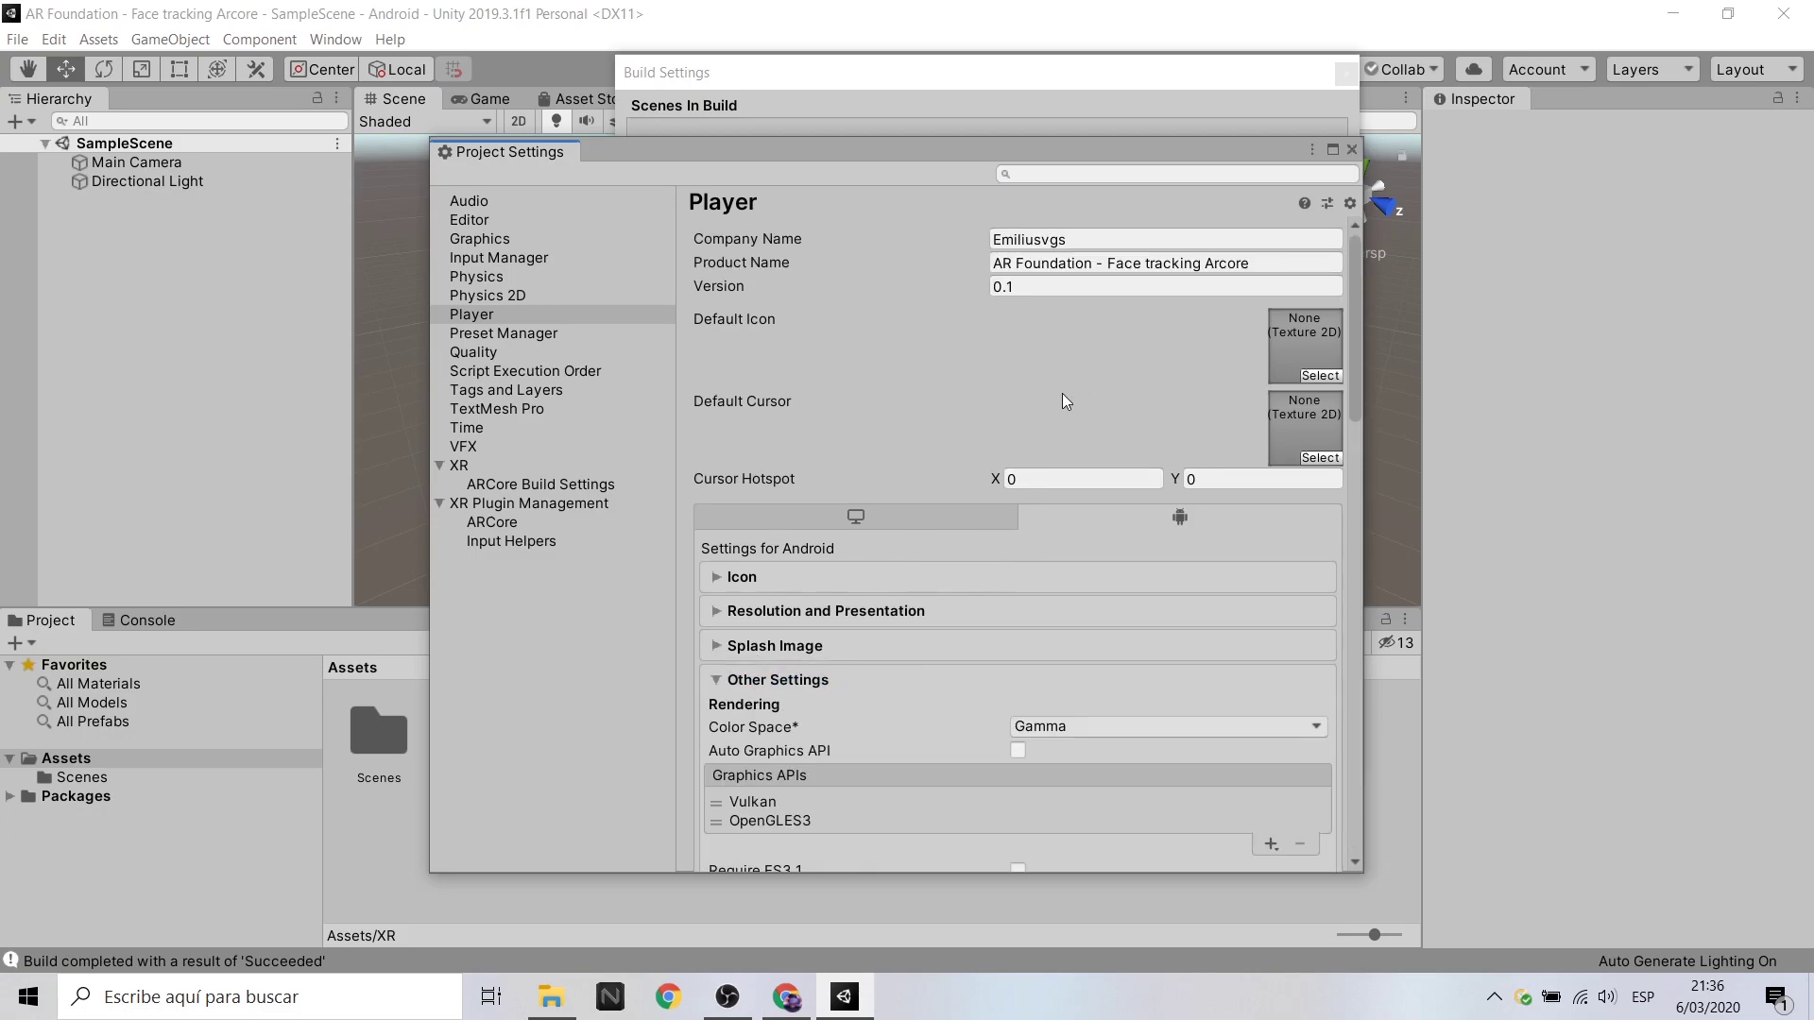
scroll(986, 463, down, 5)
scroll(986, 463, down, 5)
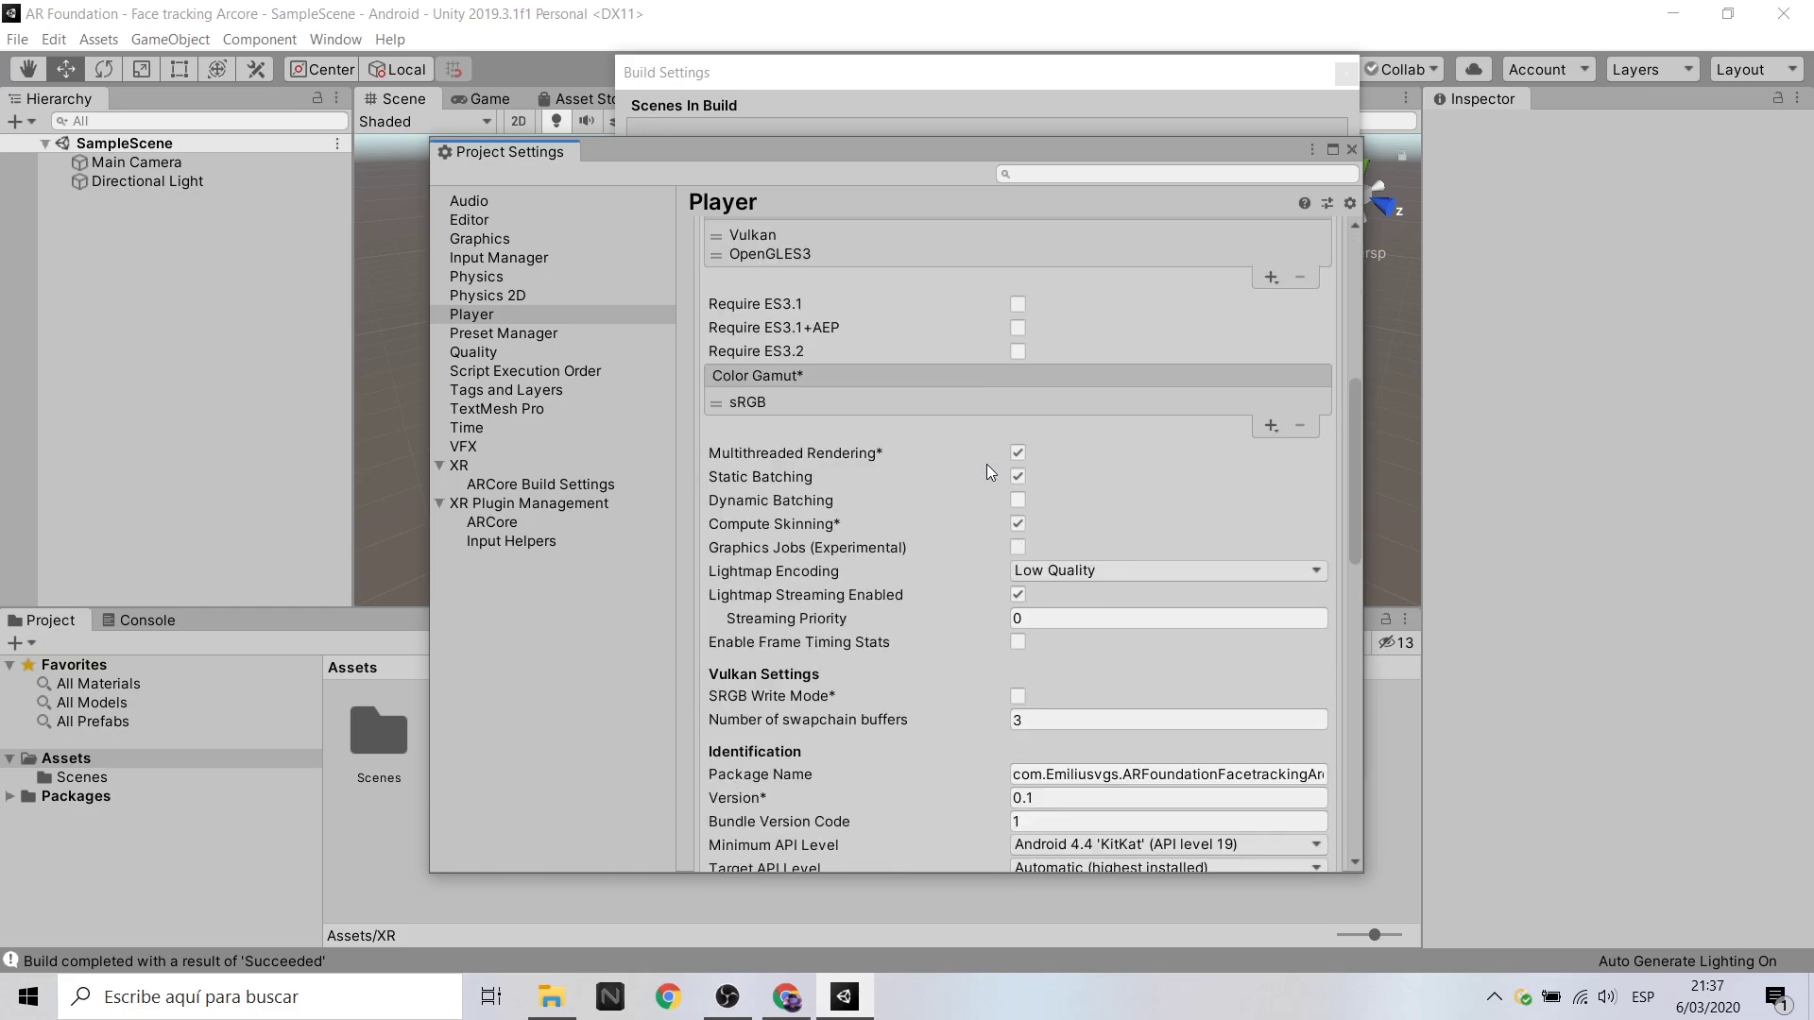
scroll(888, 594, up, 6)
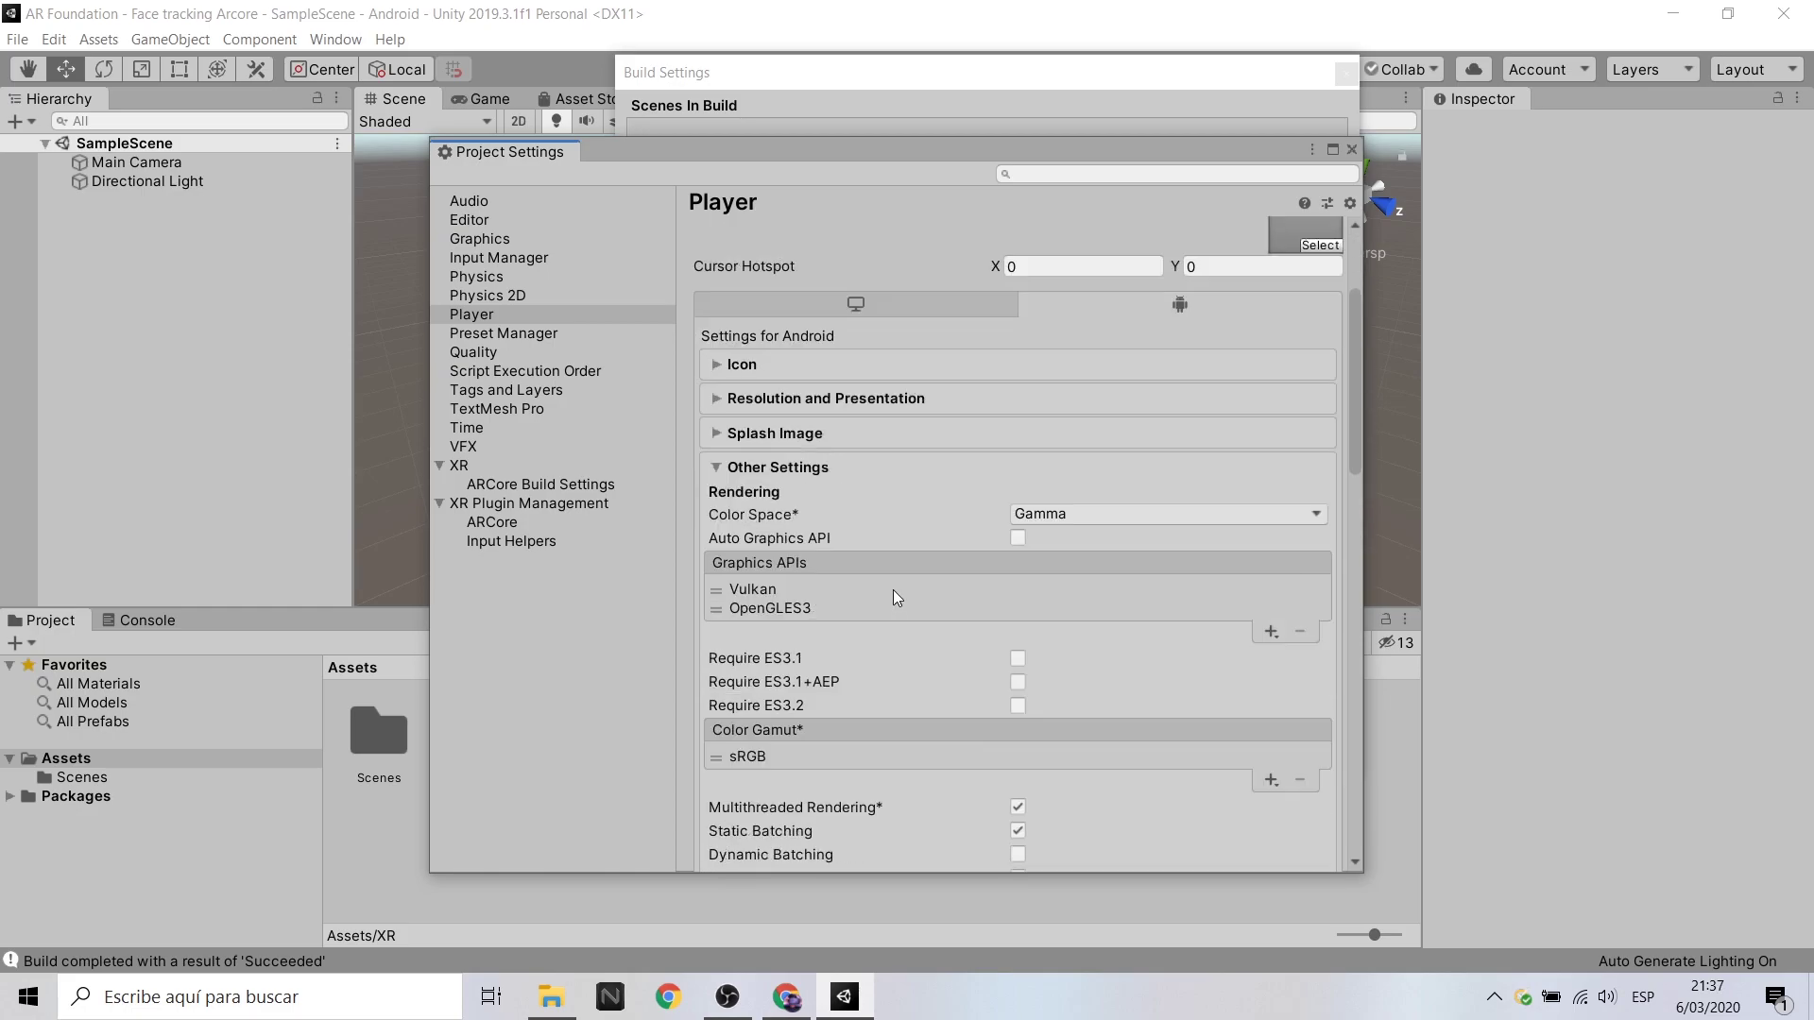
scroll(894, 597, up, 4)
click(1018, 750)
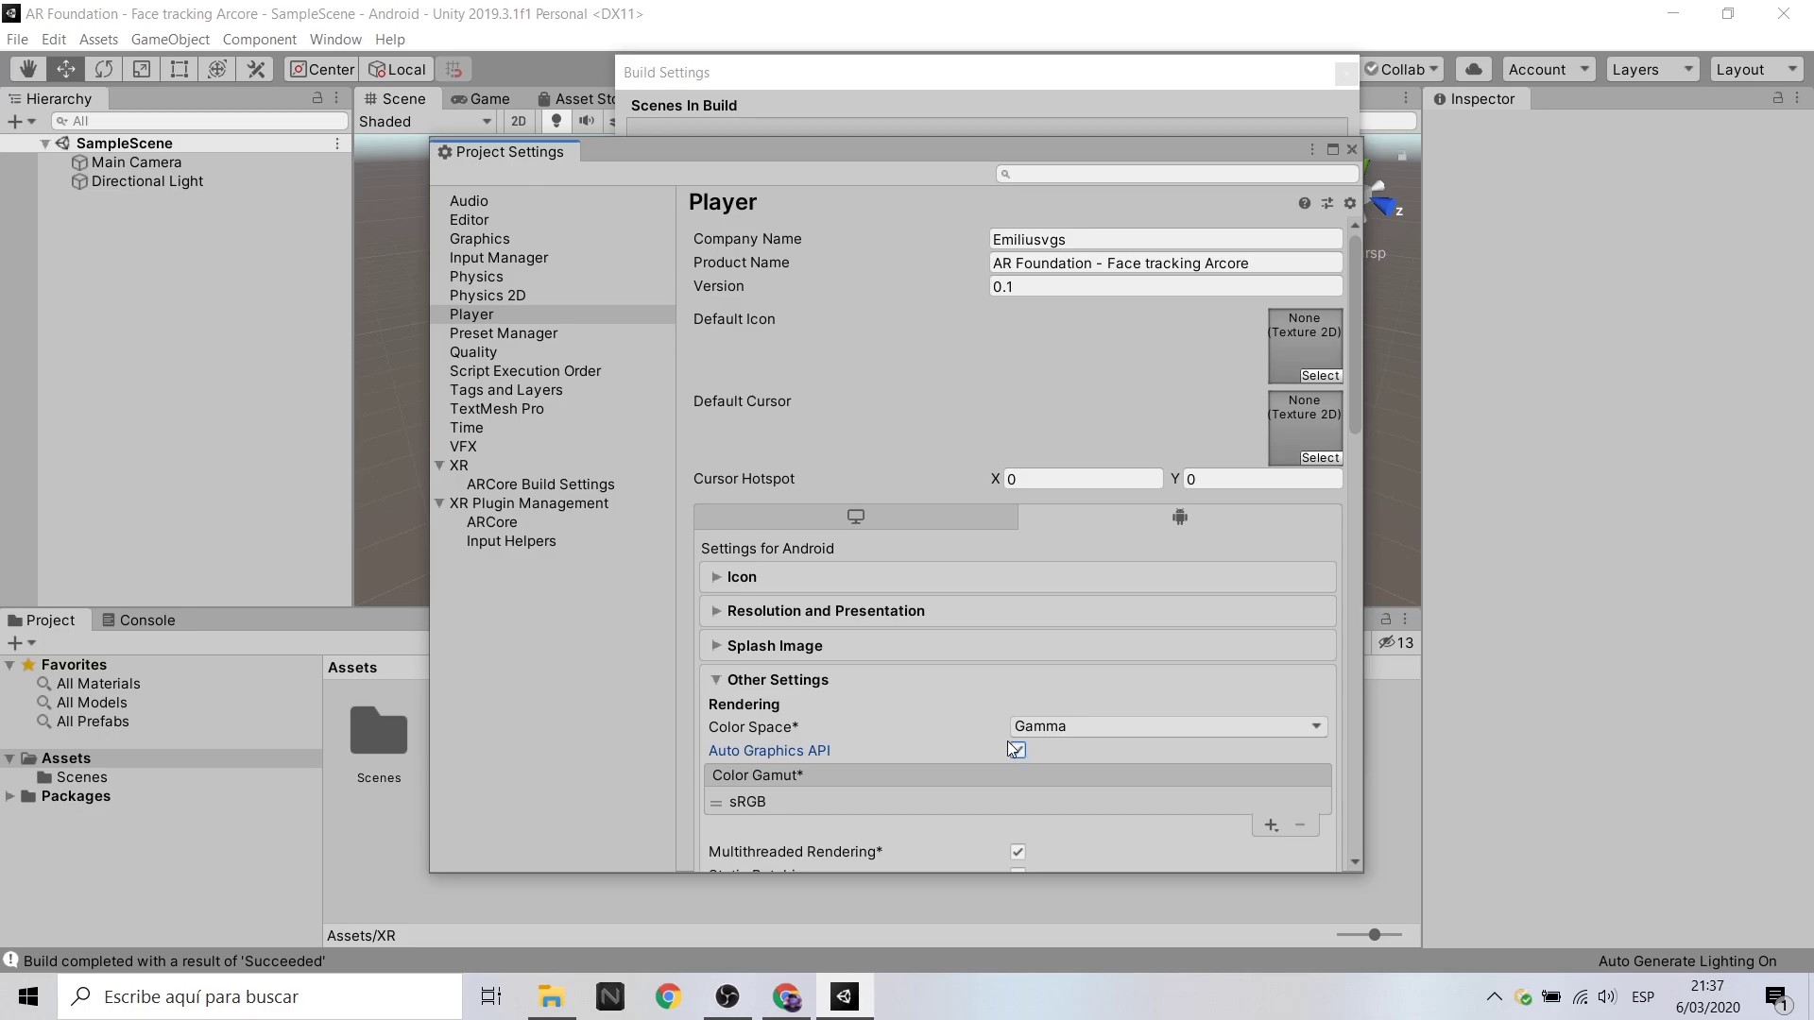
Set Minimum API Level to Android 8.0 'Oreo' (API level 26).
scroll(977, 683, down, 1)
scroll(976, 683, down, 2)
scroll(976, 682, down, 3)
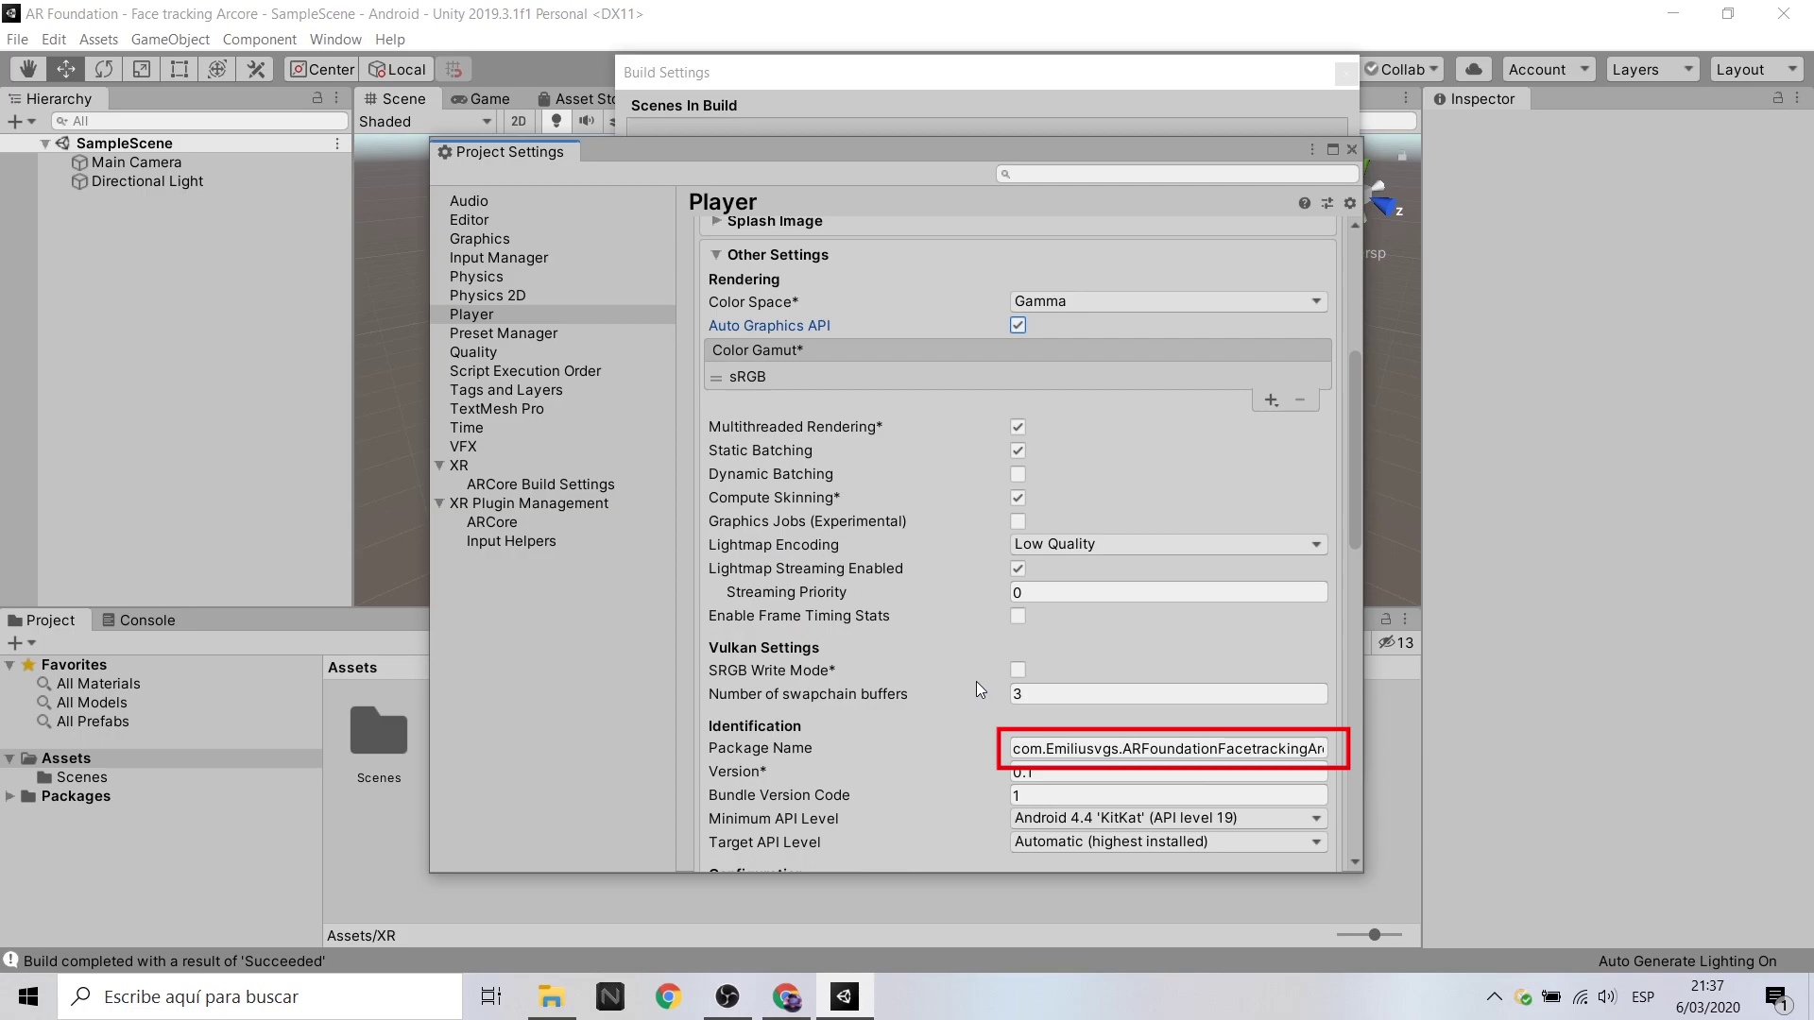
scroll(977, 682, down, 1)
scroll(977, 682, down, 1)
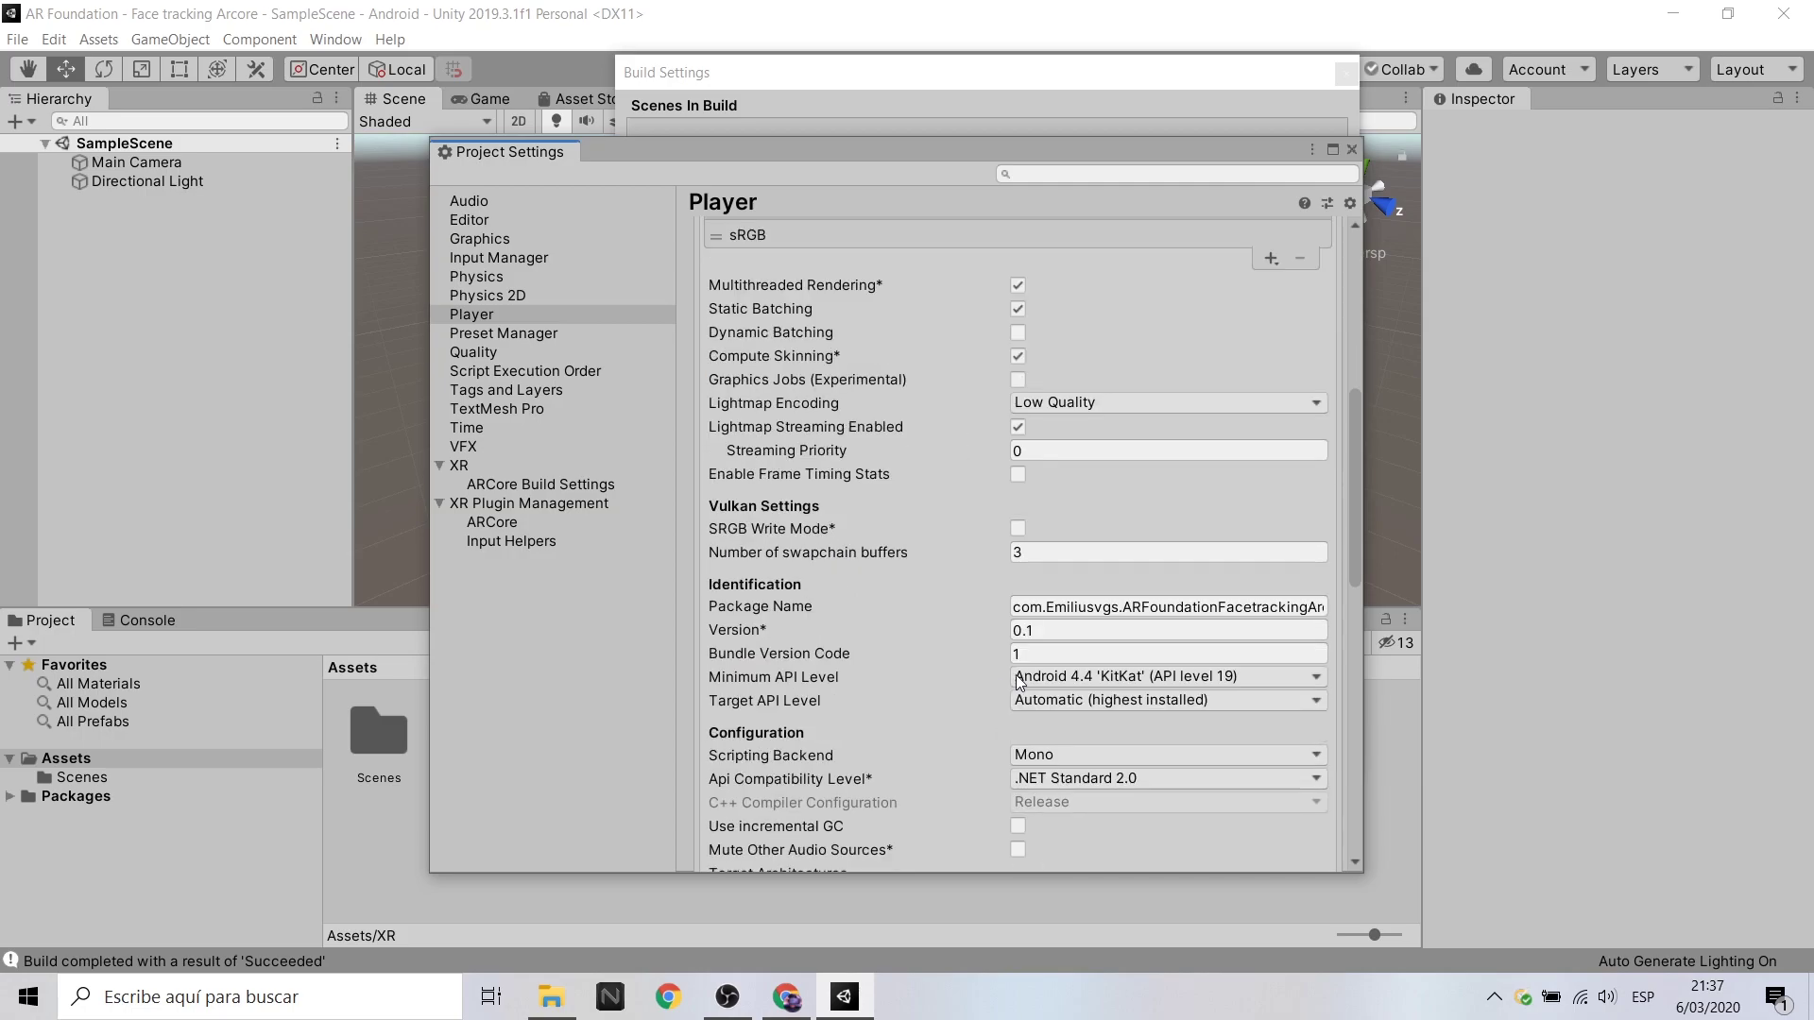
click(1088, 672)
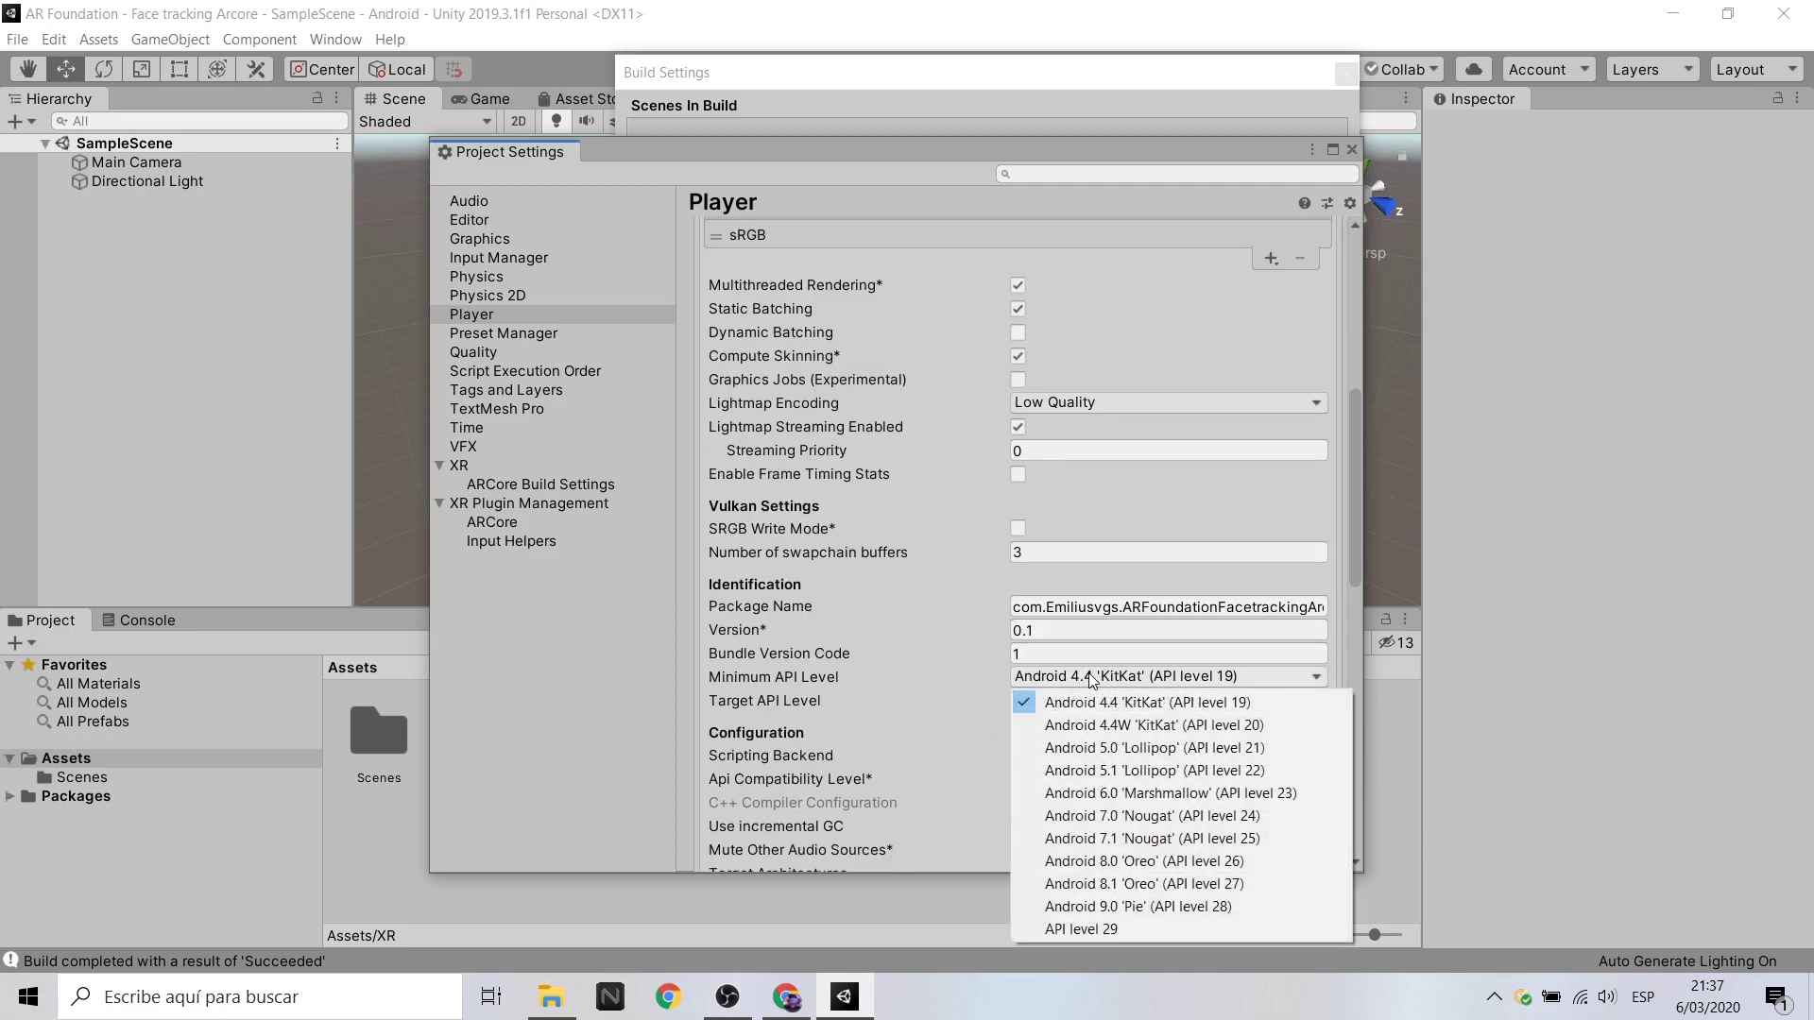
click(1198, 856)
Scroll down and expand the XR Settings section for Android.
scroll(932, 642, down, 2)
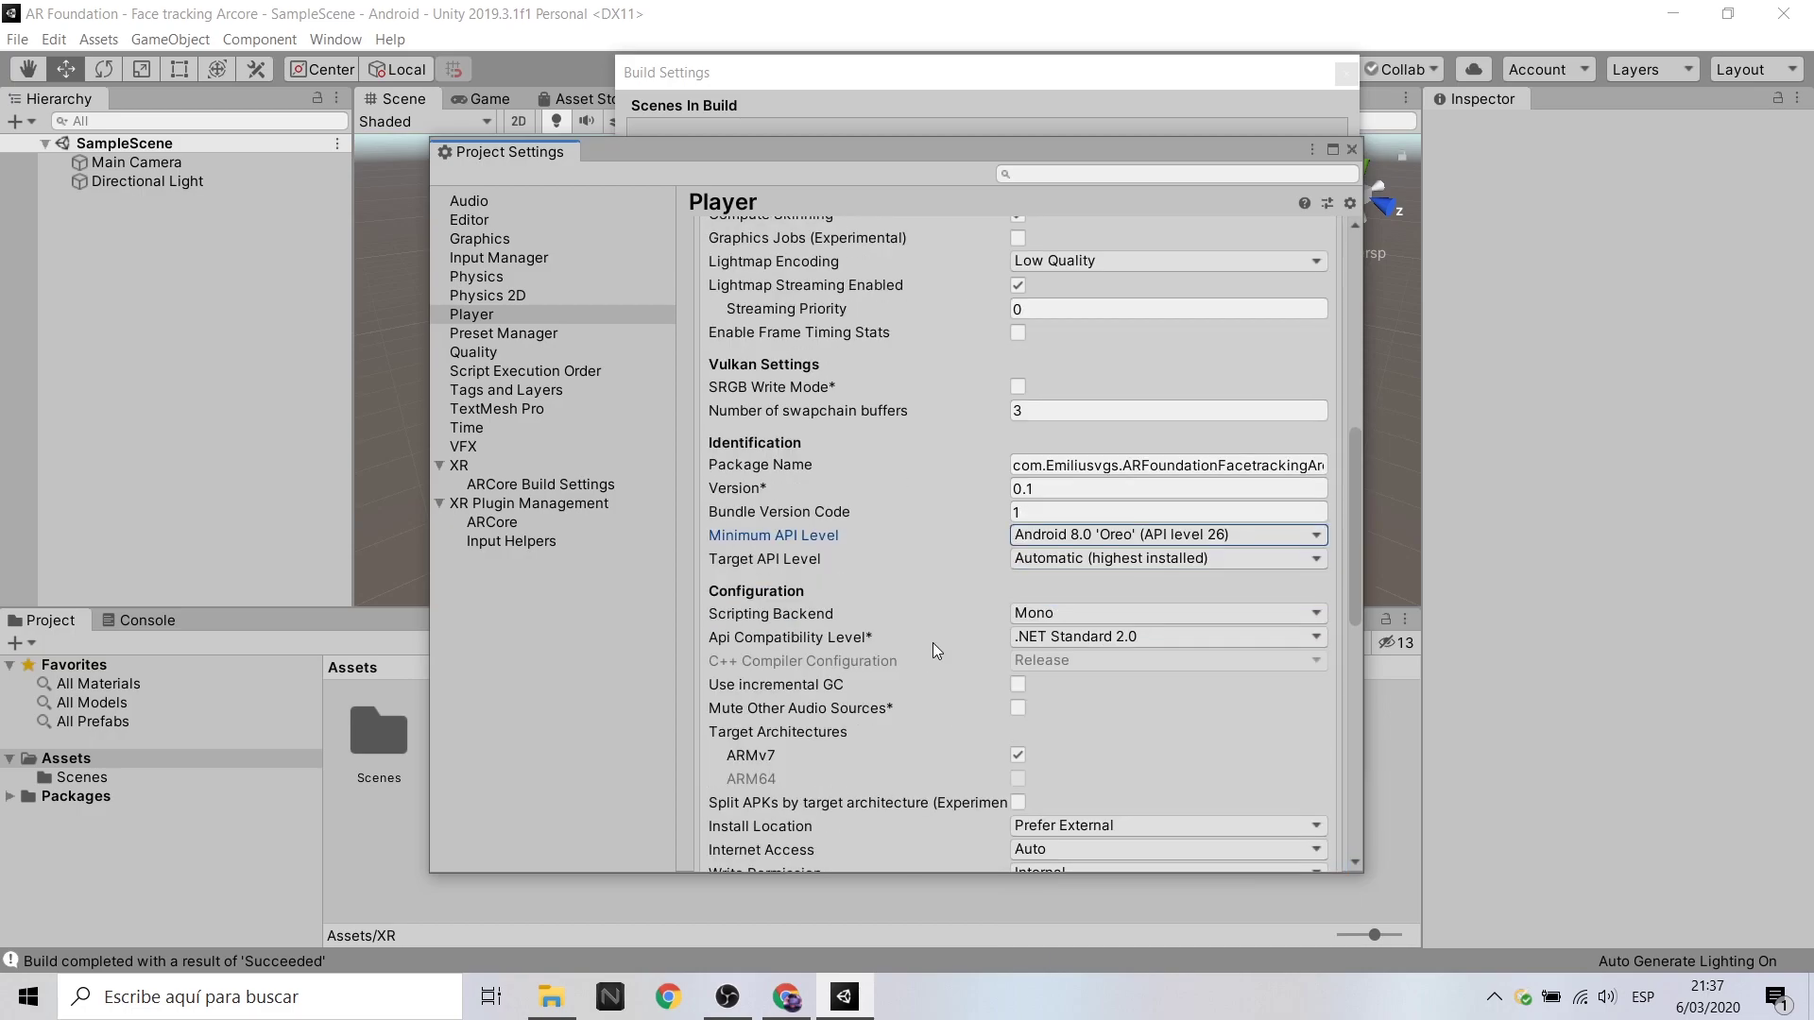
scroll(932, 642, down, 2)
scroll(932, 643, down, 2)
scroll(932, 643, down, 2)
scroll(932, 642, down, 2)
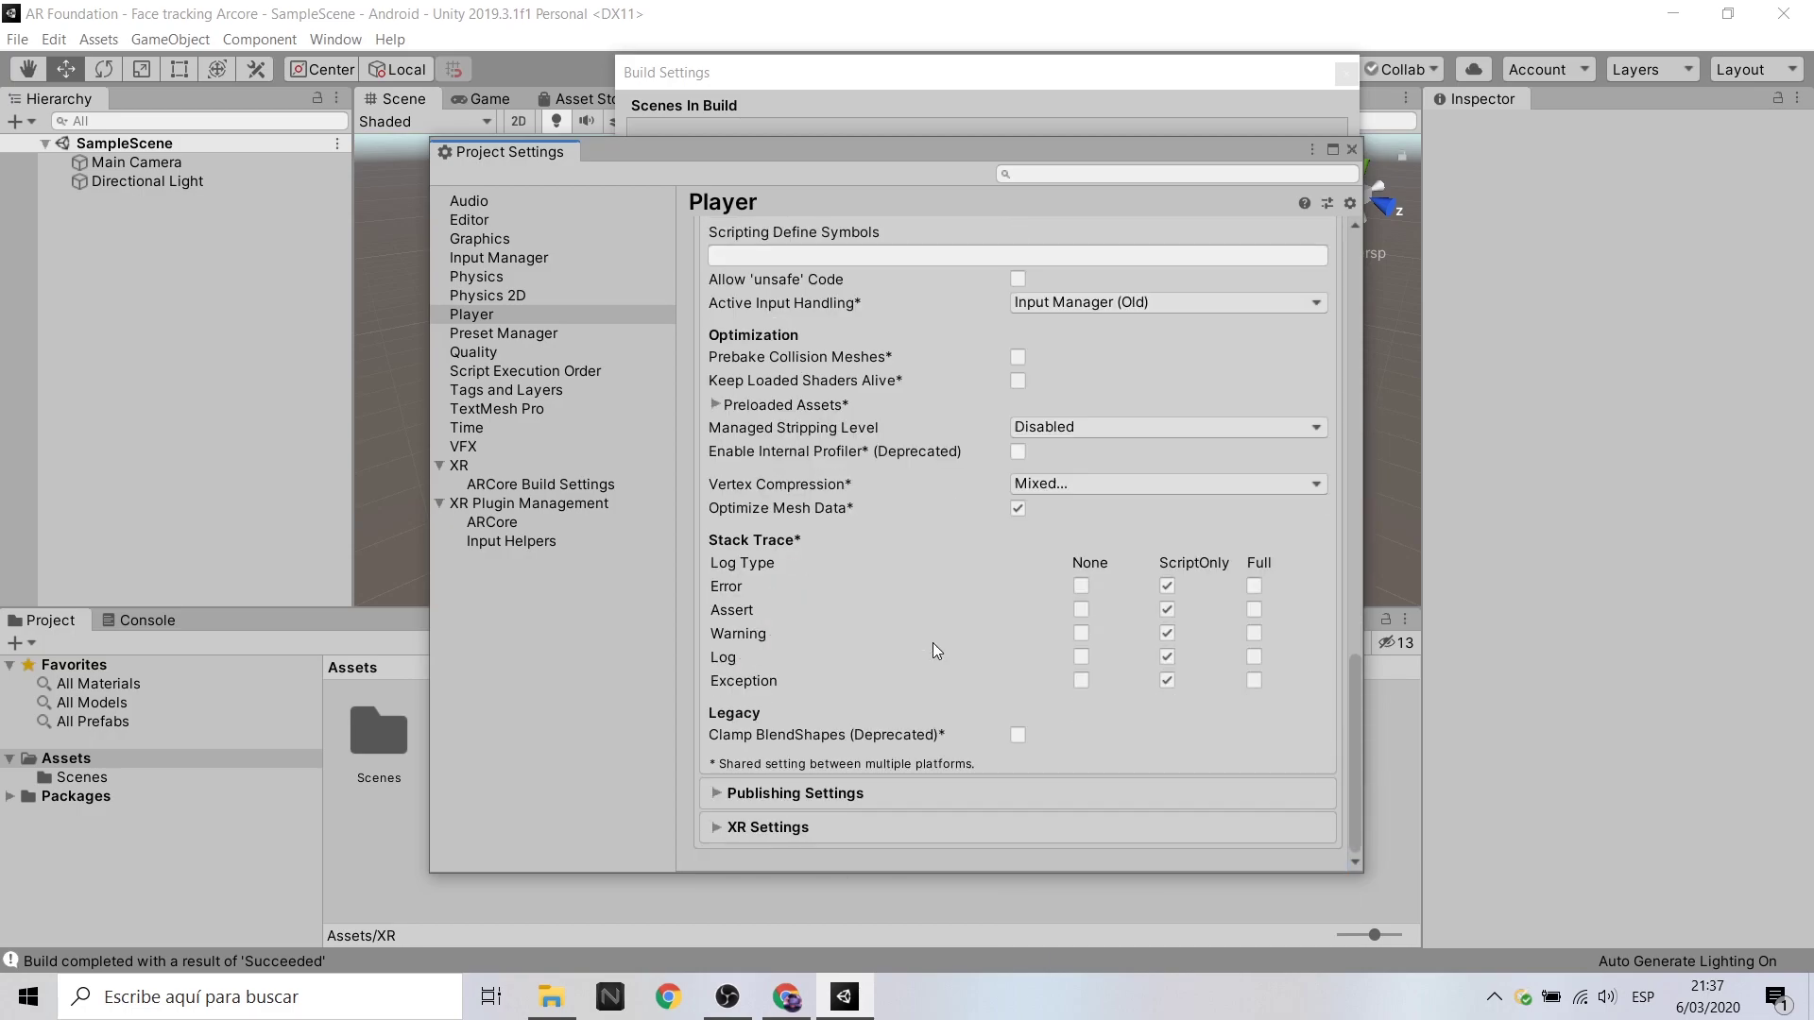
click(791, 824)
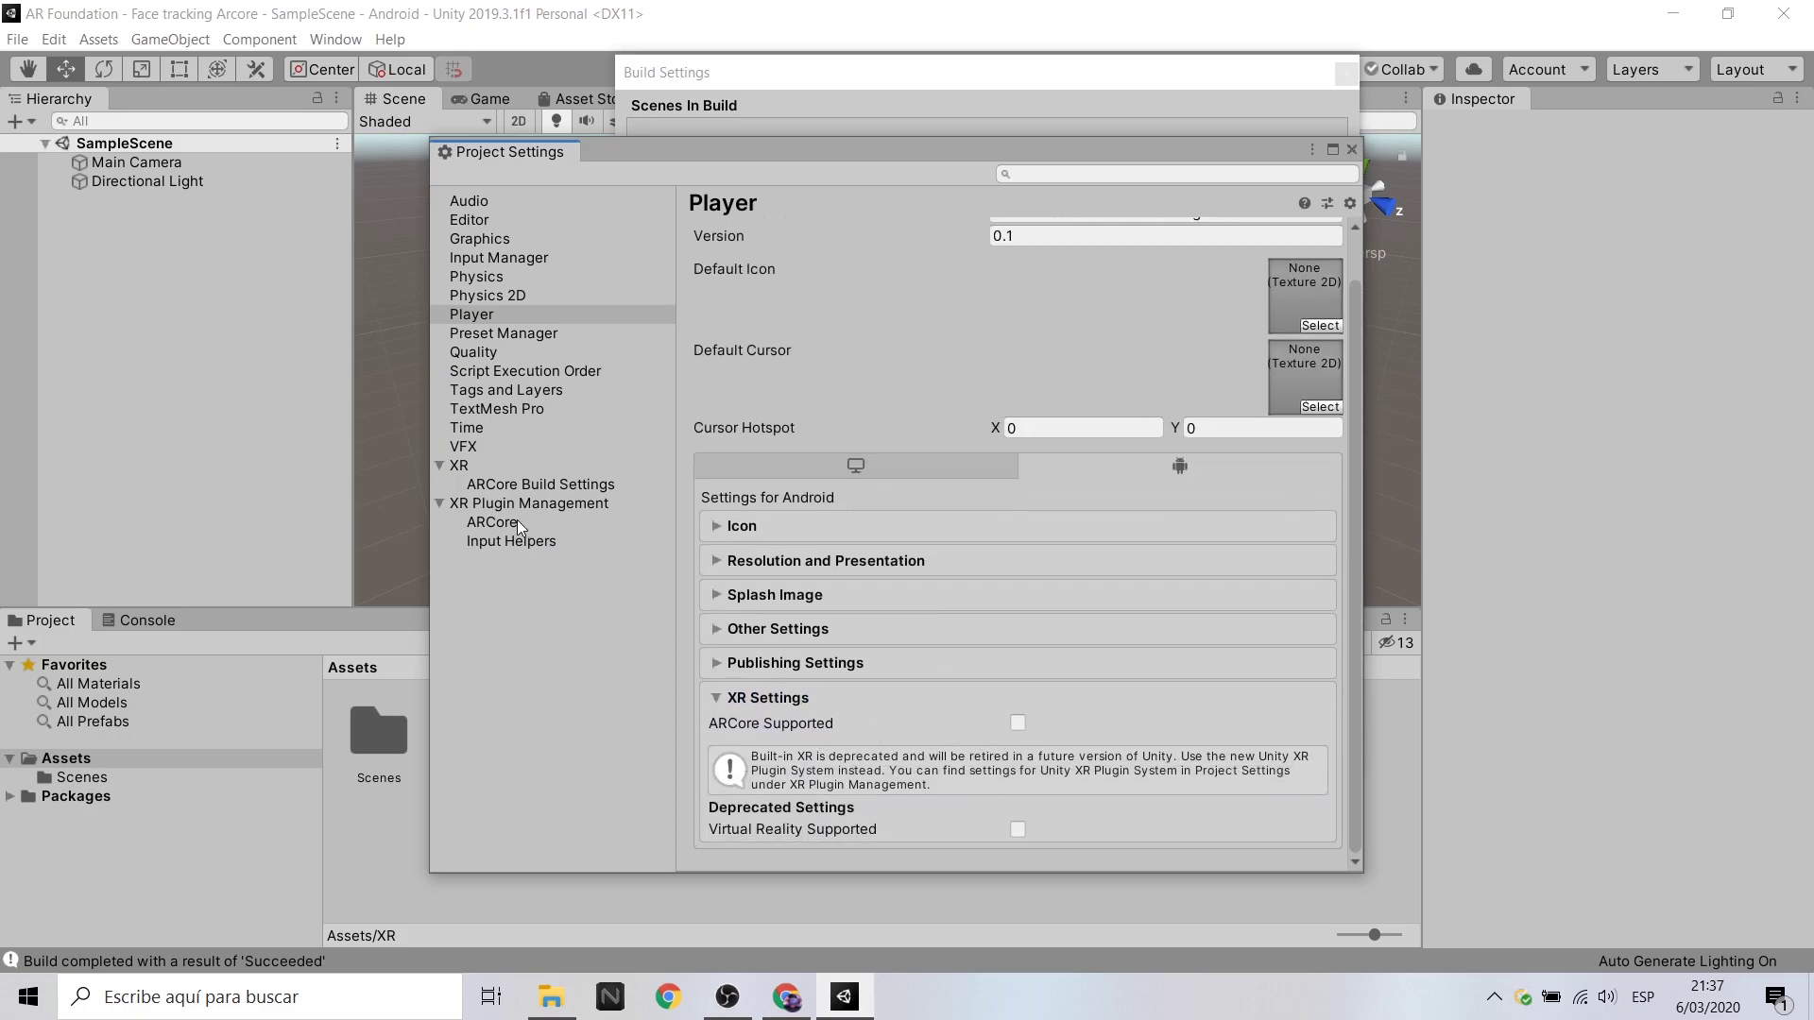
Create the ARCore loader settings asset, then close Project Settings and Build Settings.
click(521, 485)
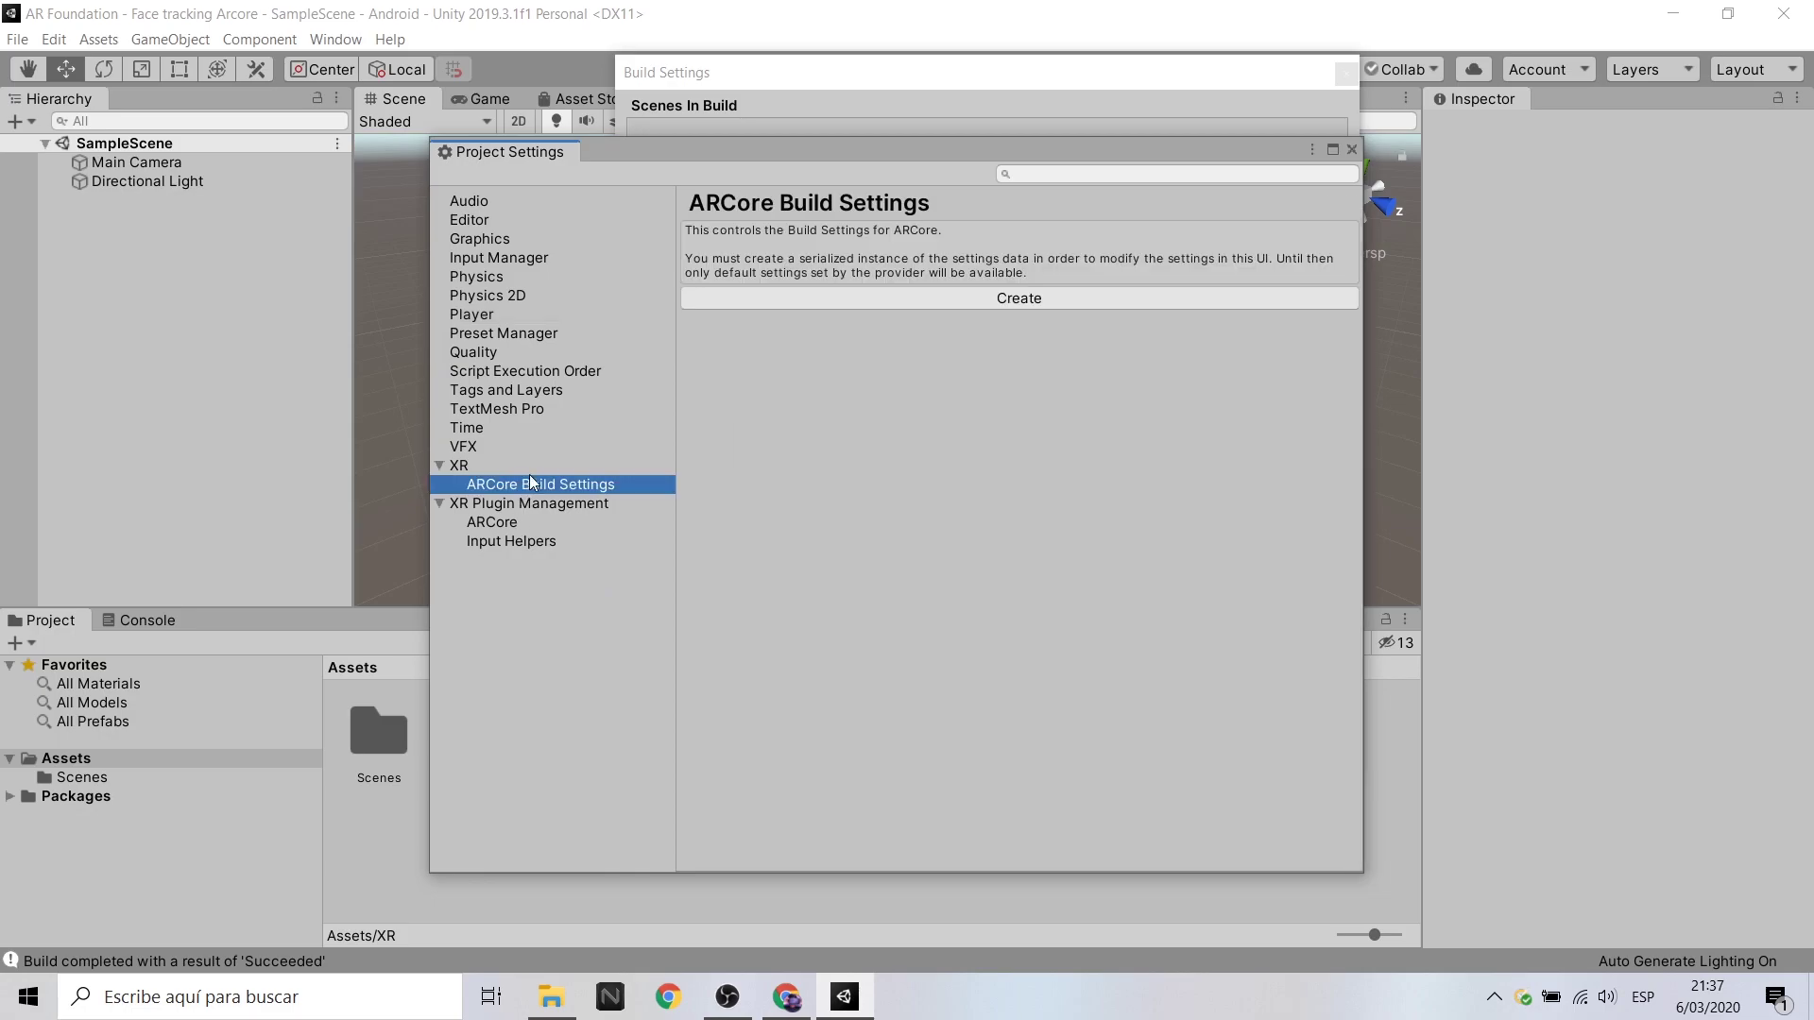
click(495, 525)
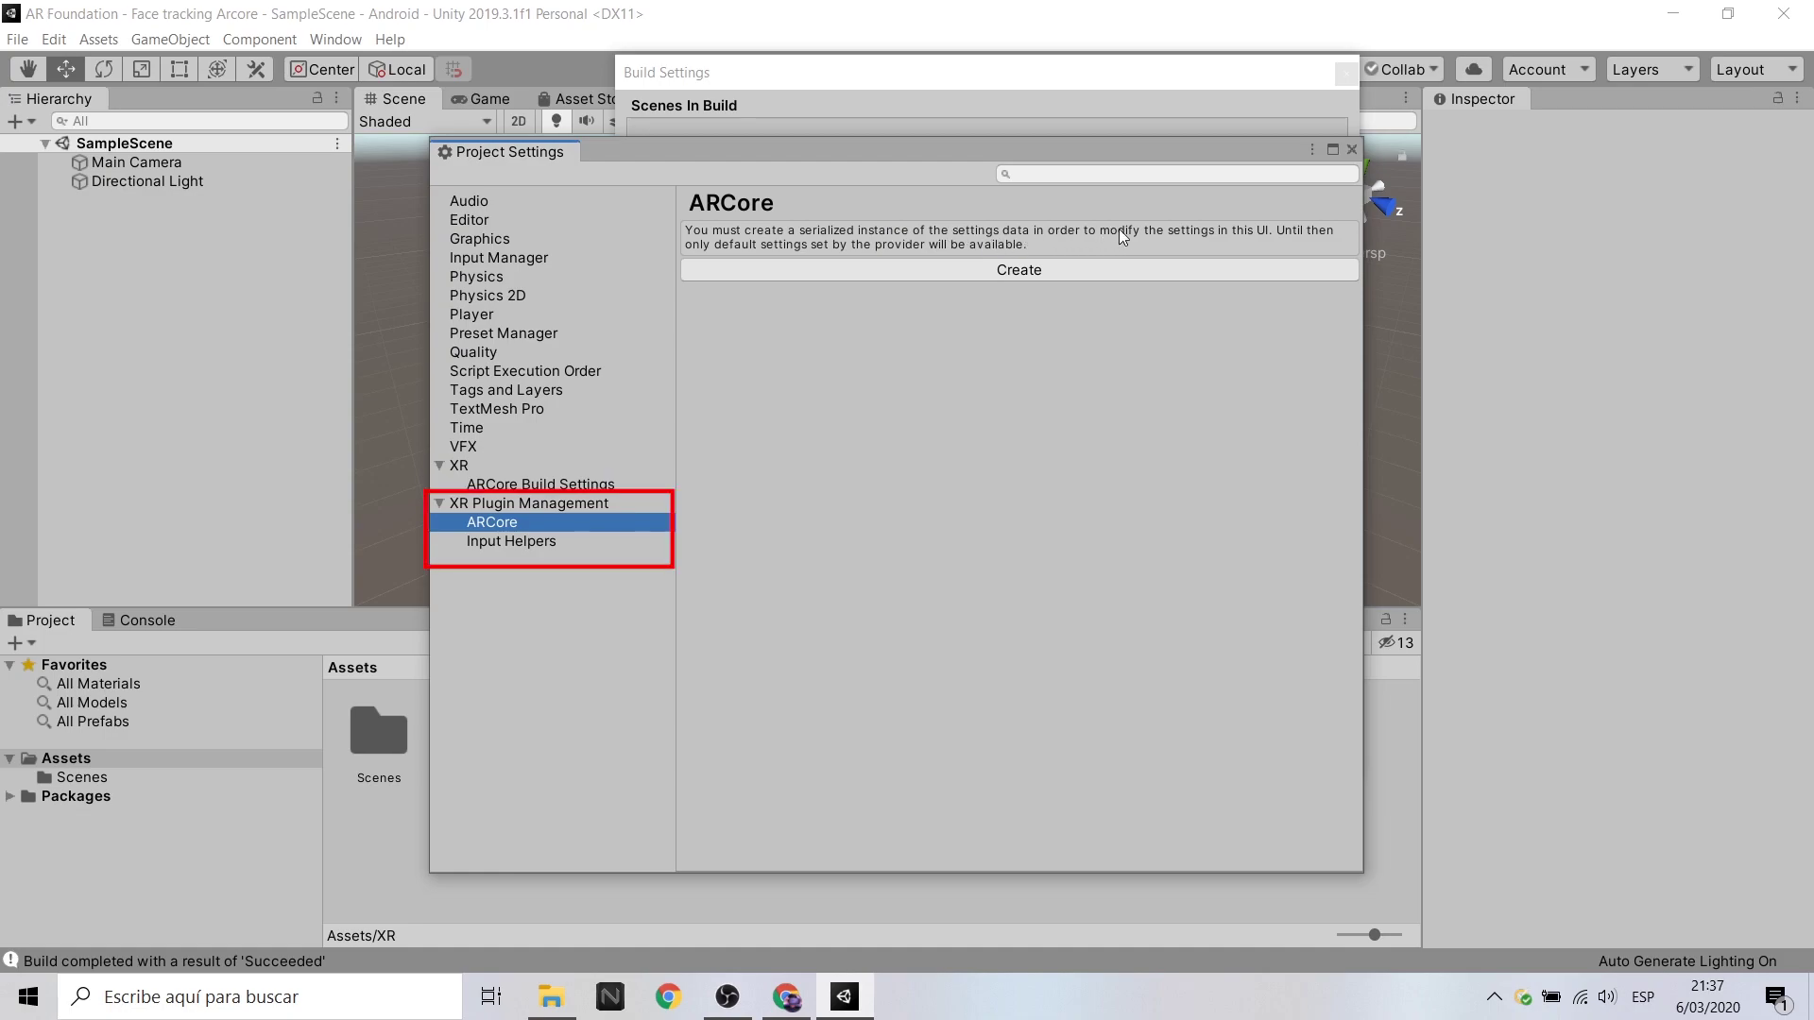
click(909, 271)
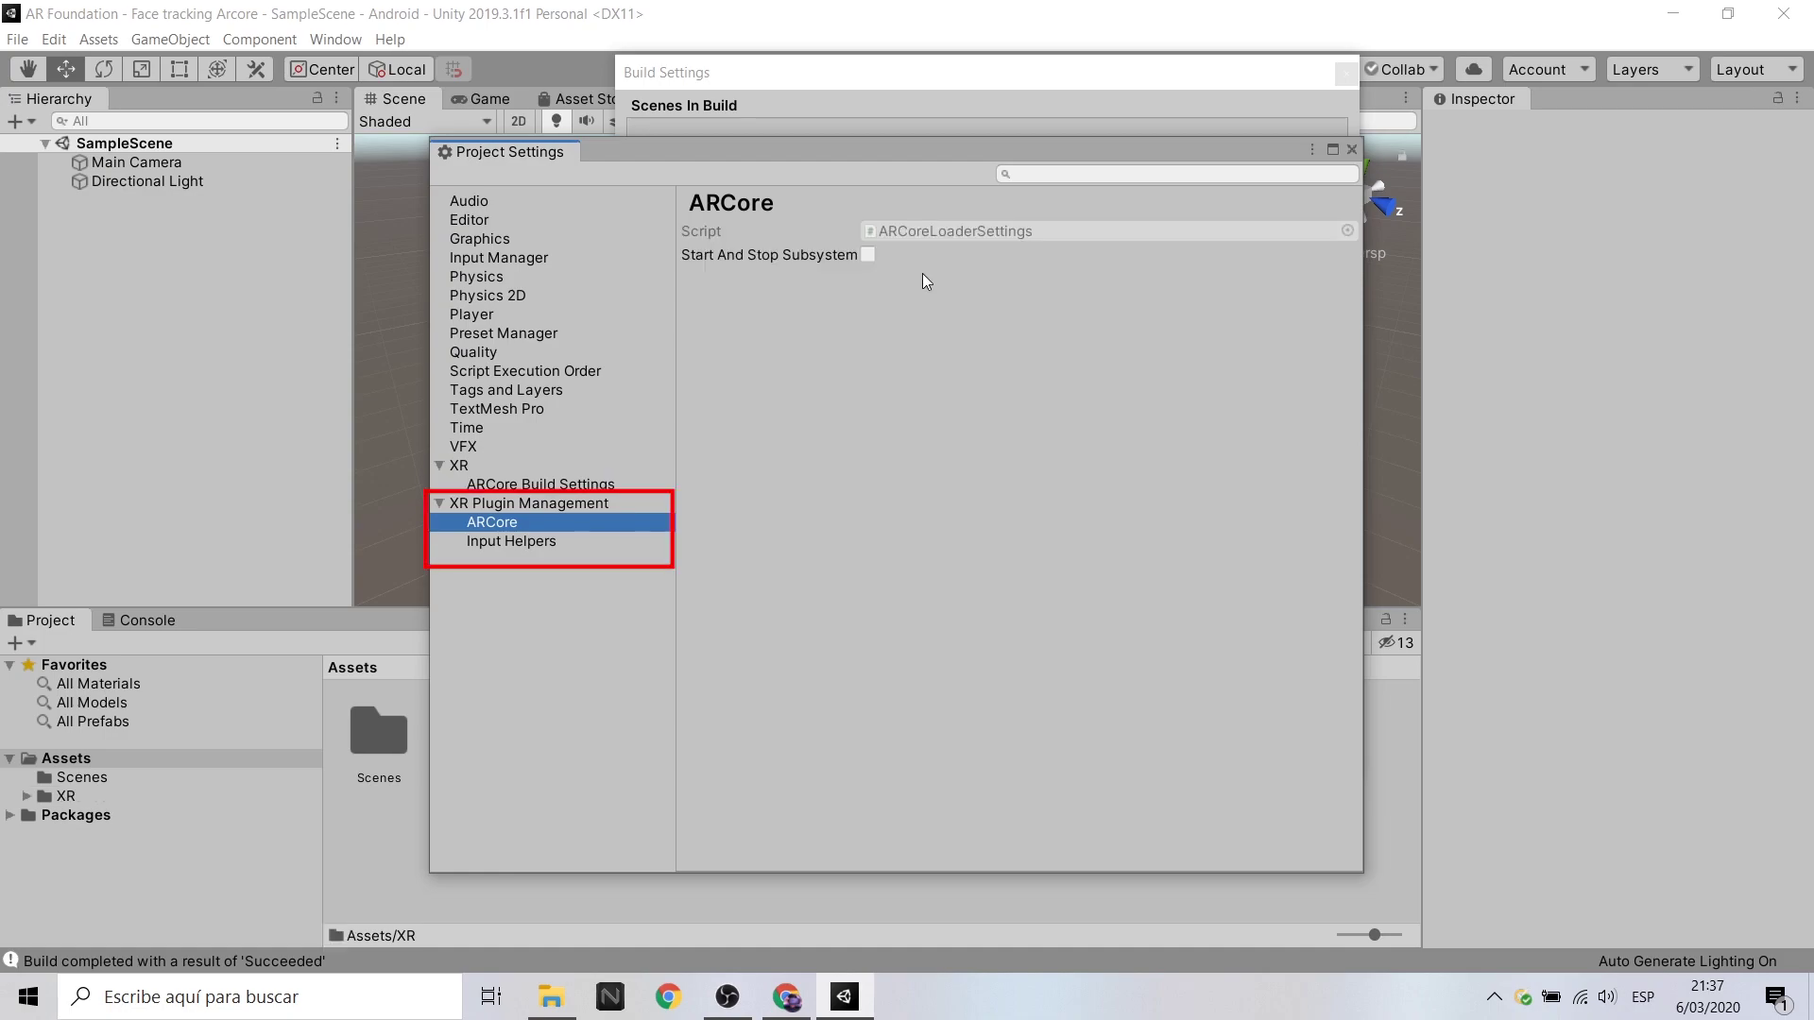
click(595, 484)
click(1351, 149)
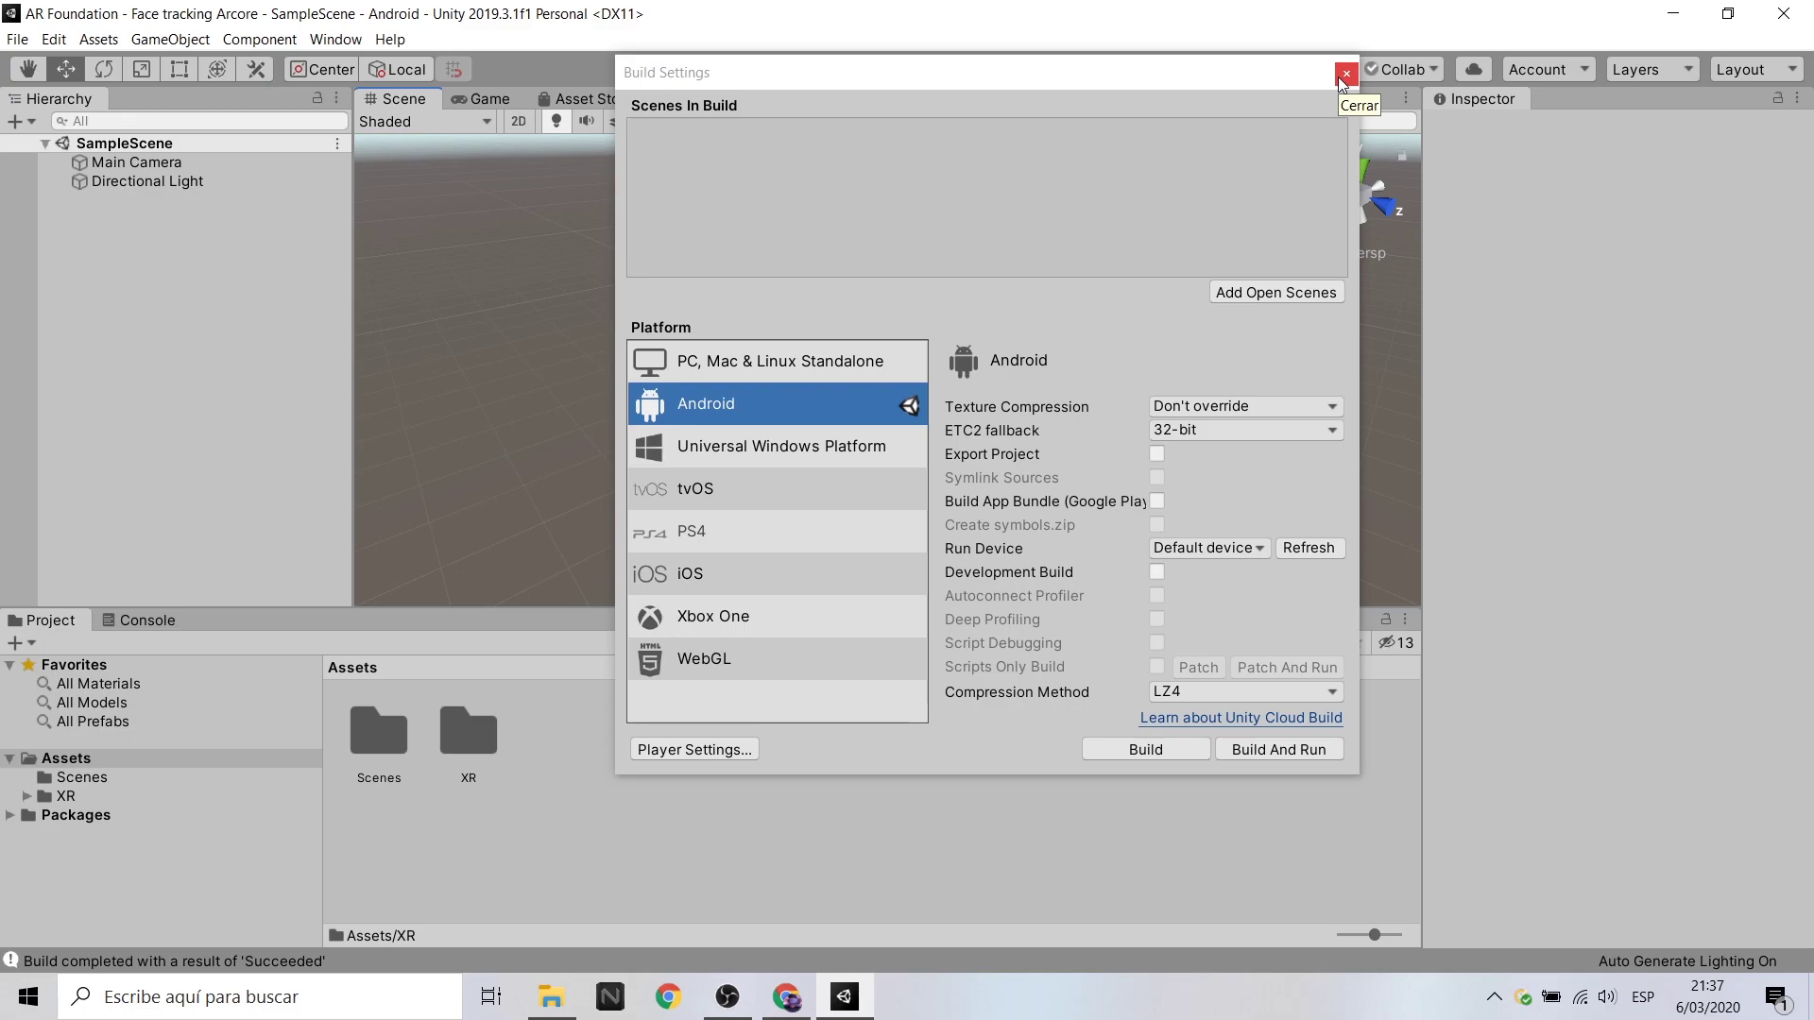
click(1344, 76)
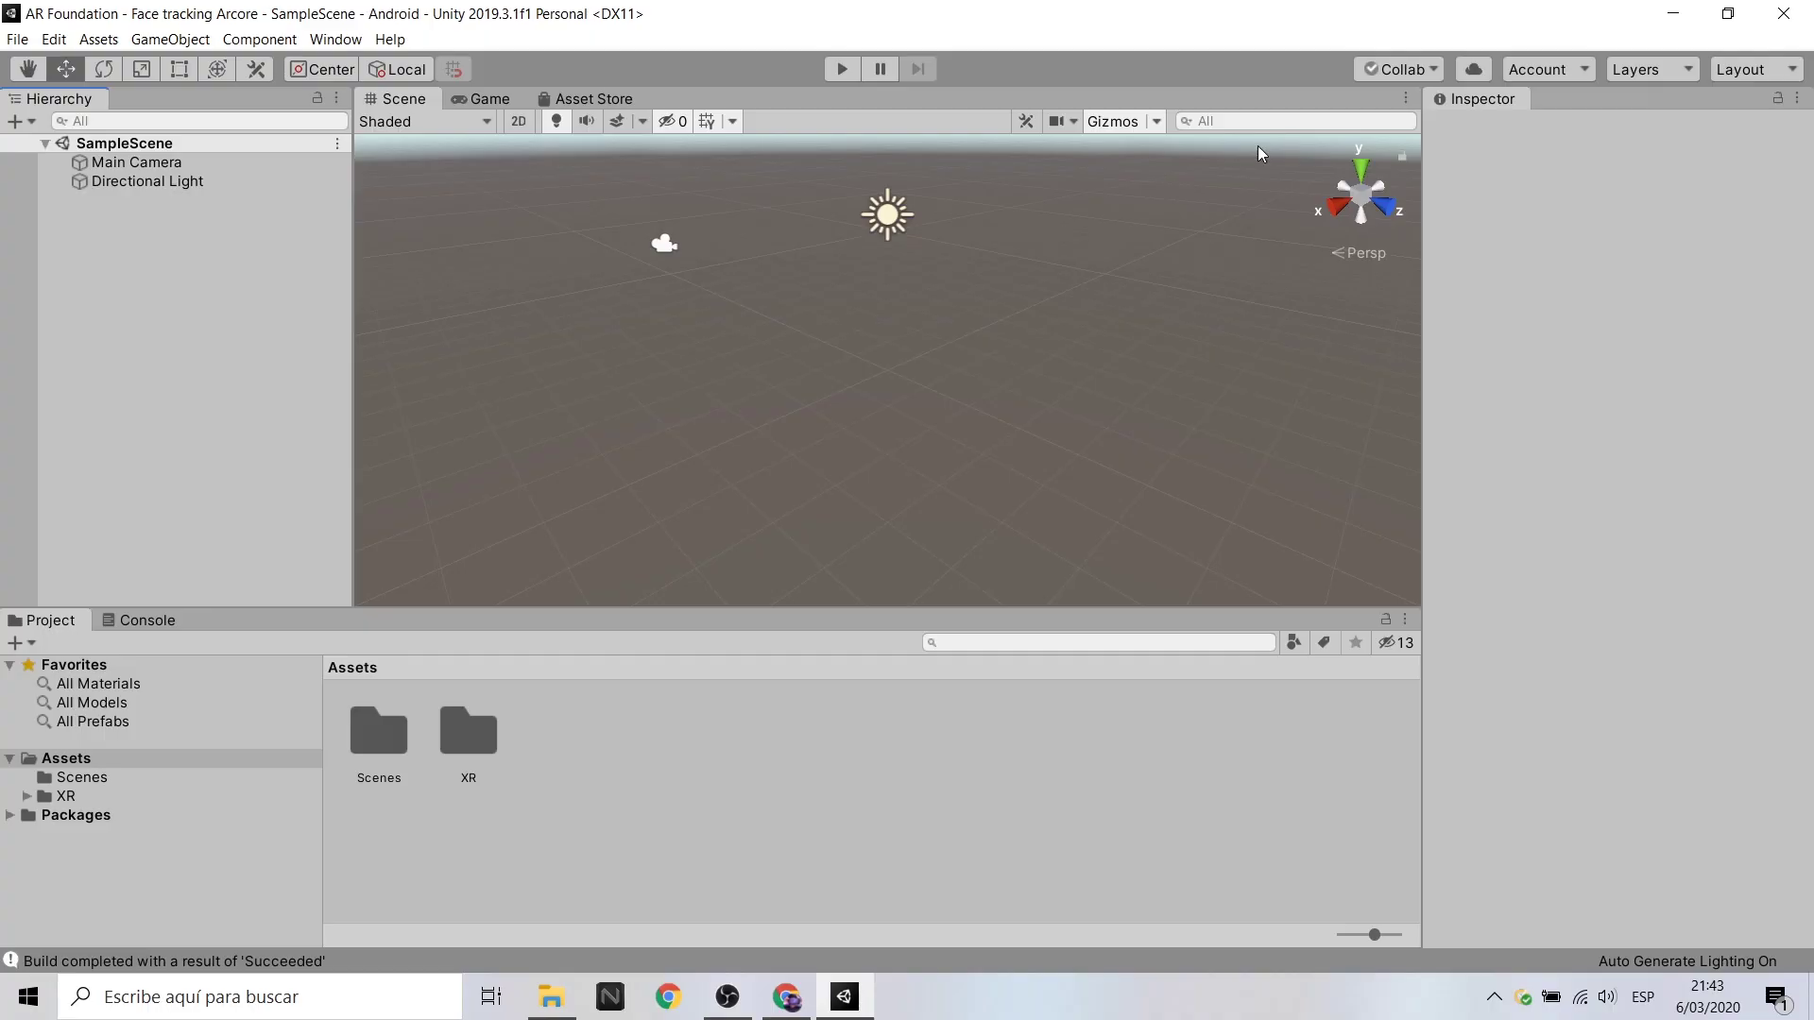
Add an XR > AR Session object to the SampleScene hierarchy and select it.
right_click(236, 312)
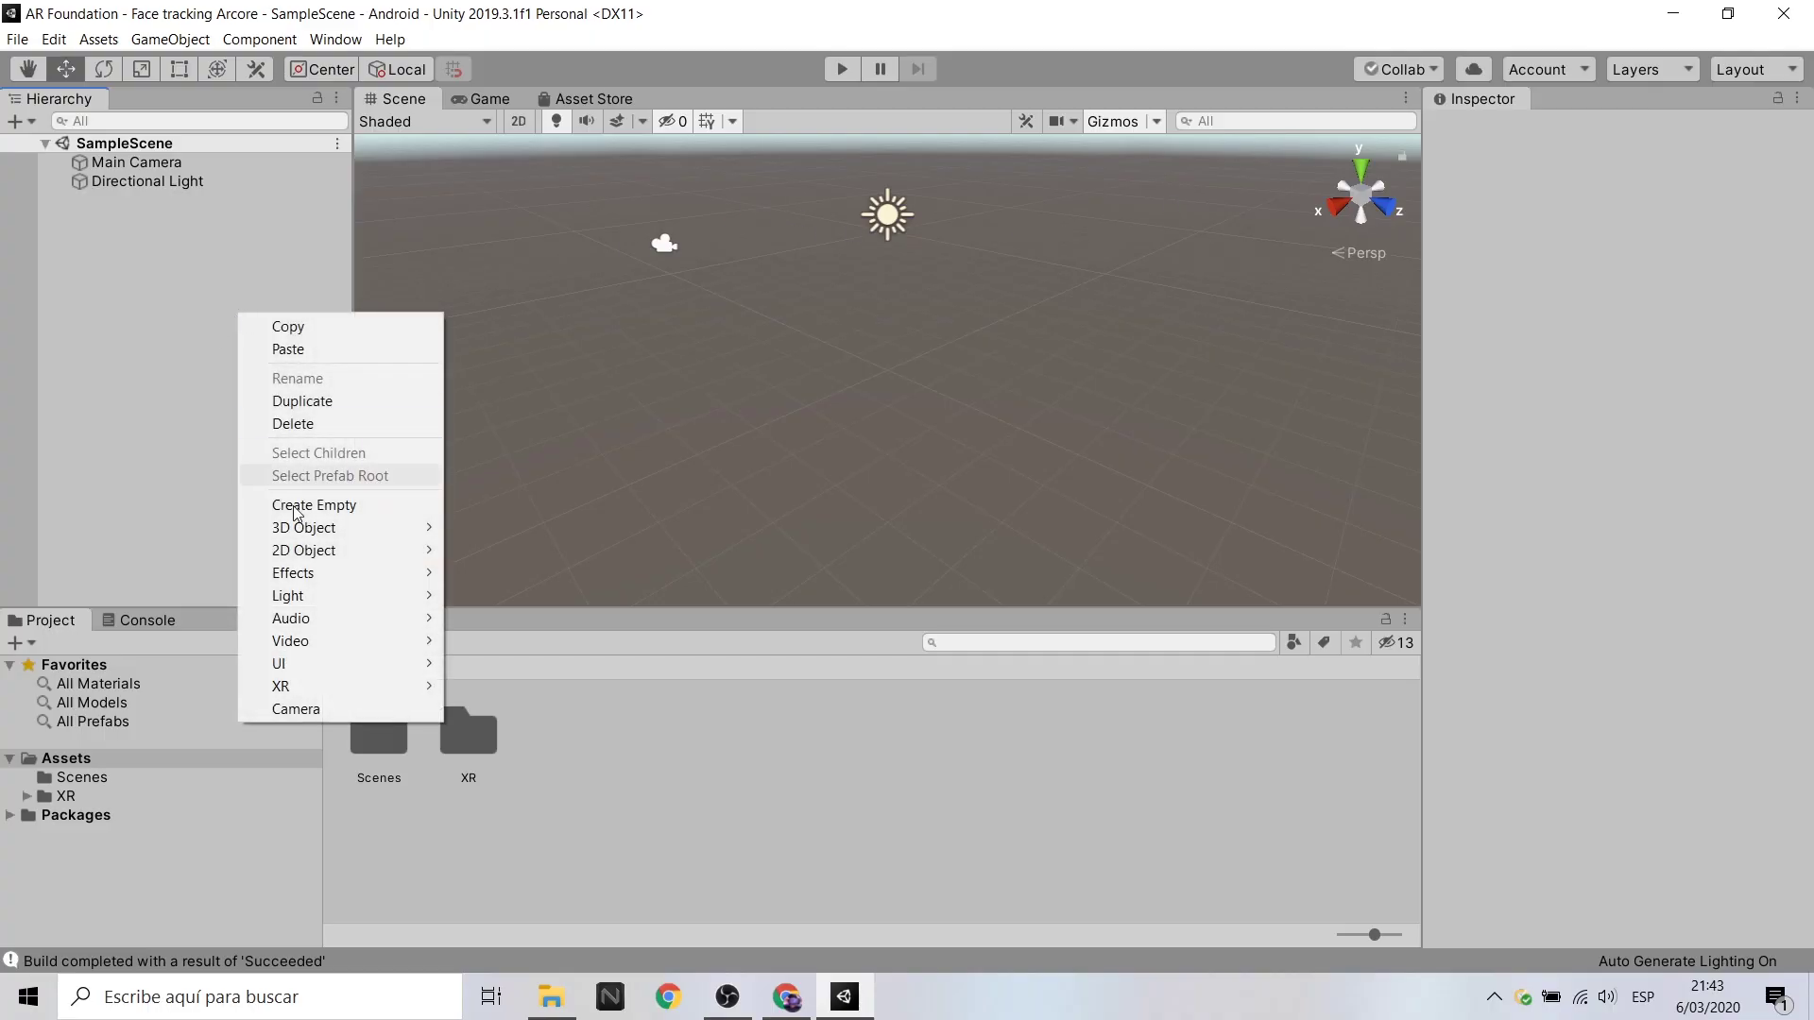
mouse_move(329, 689)
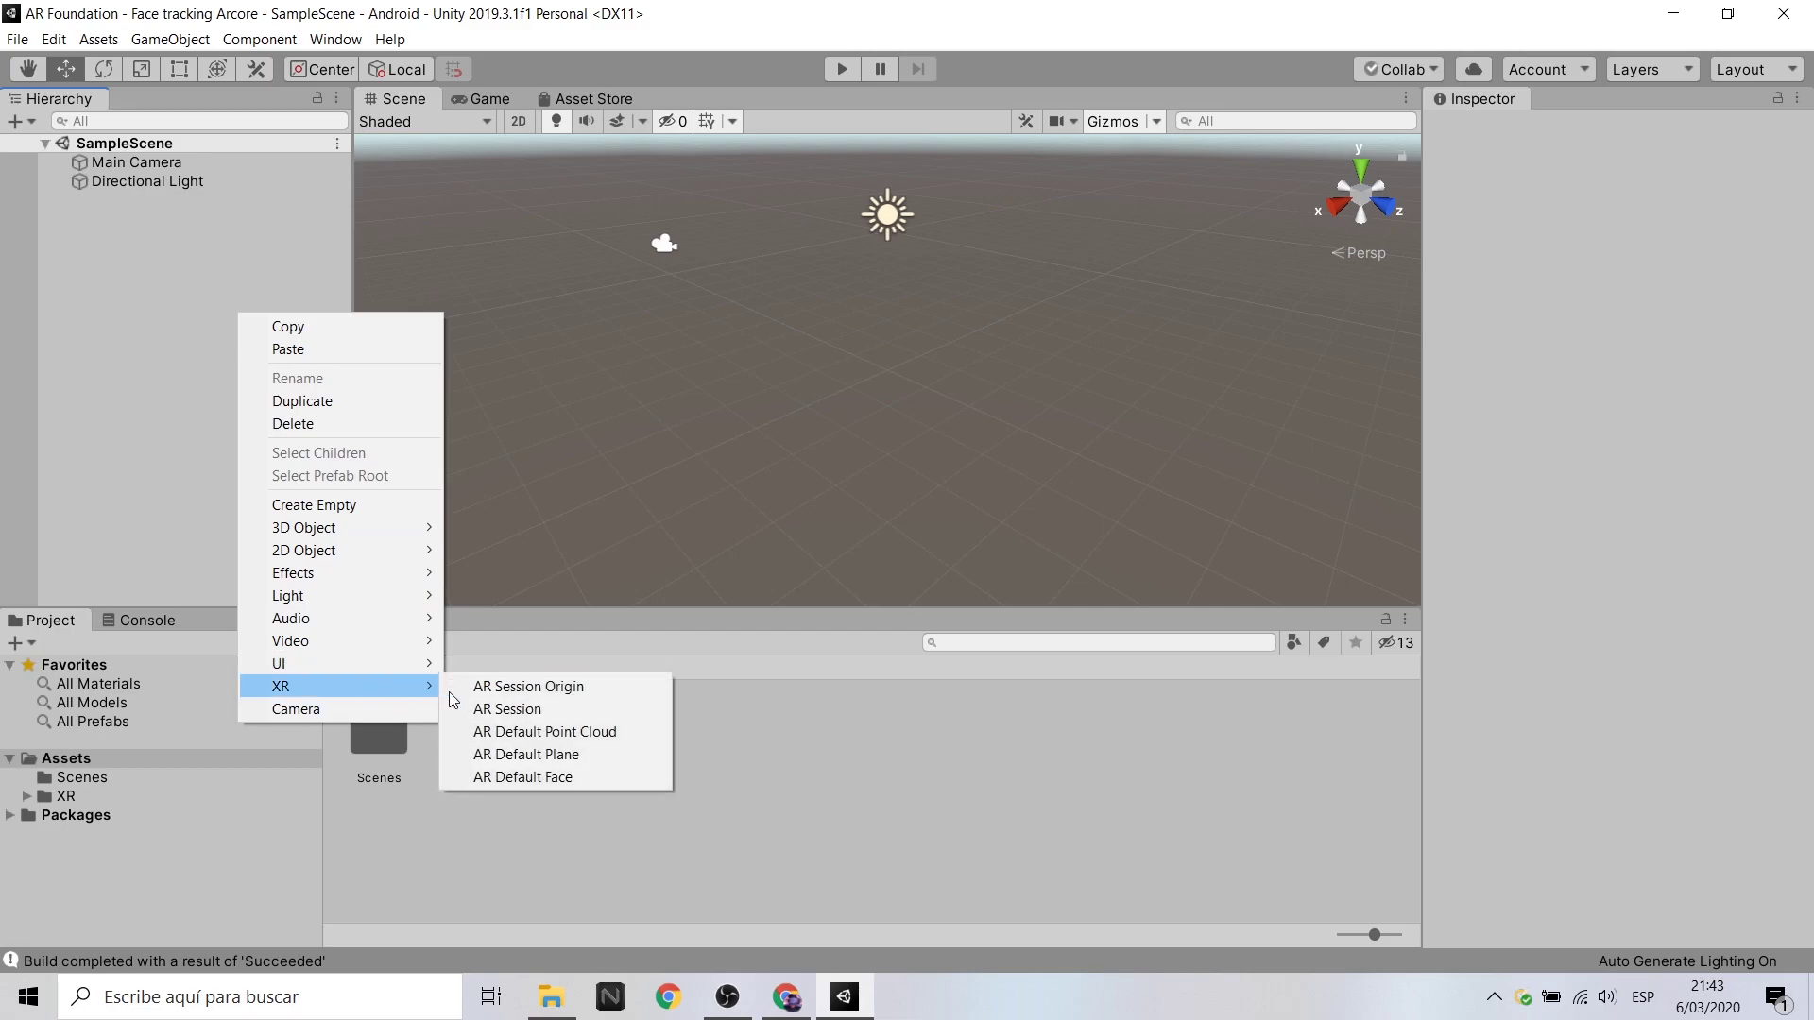
click(507, 709)
click(157, 199)
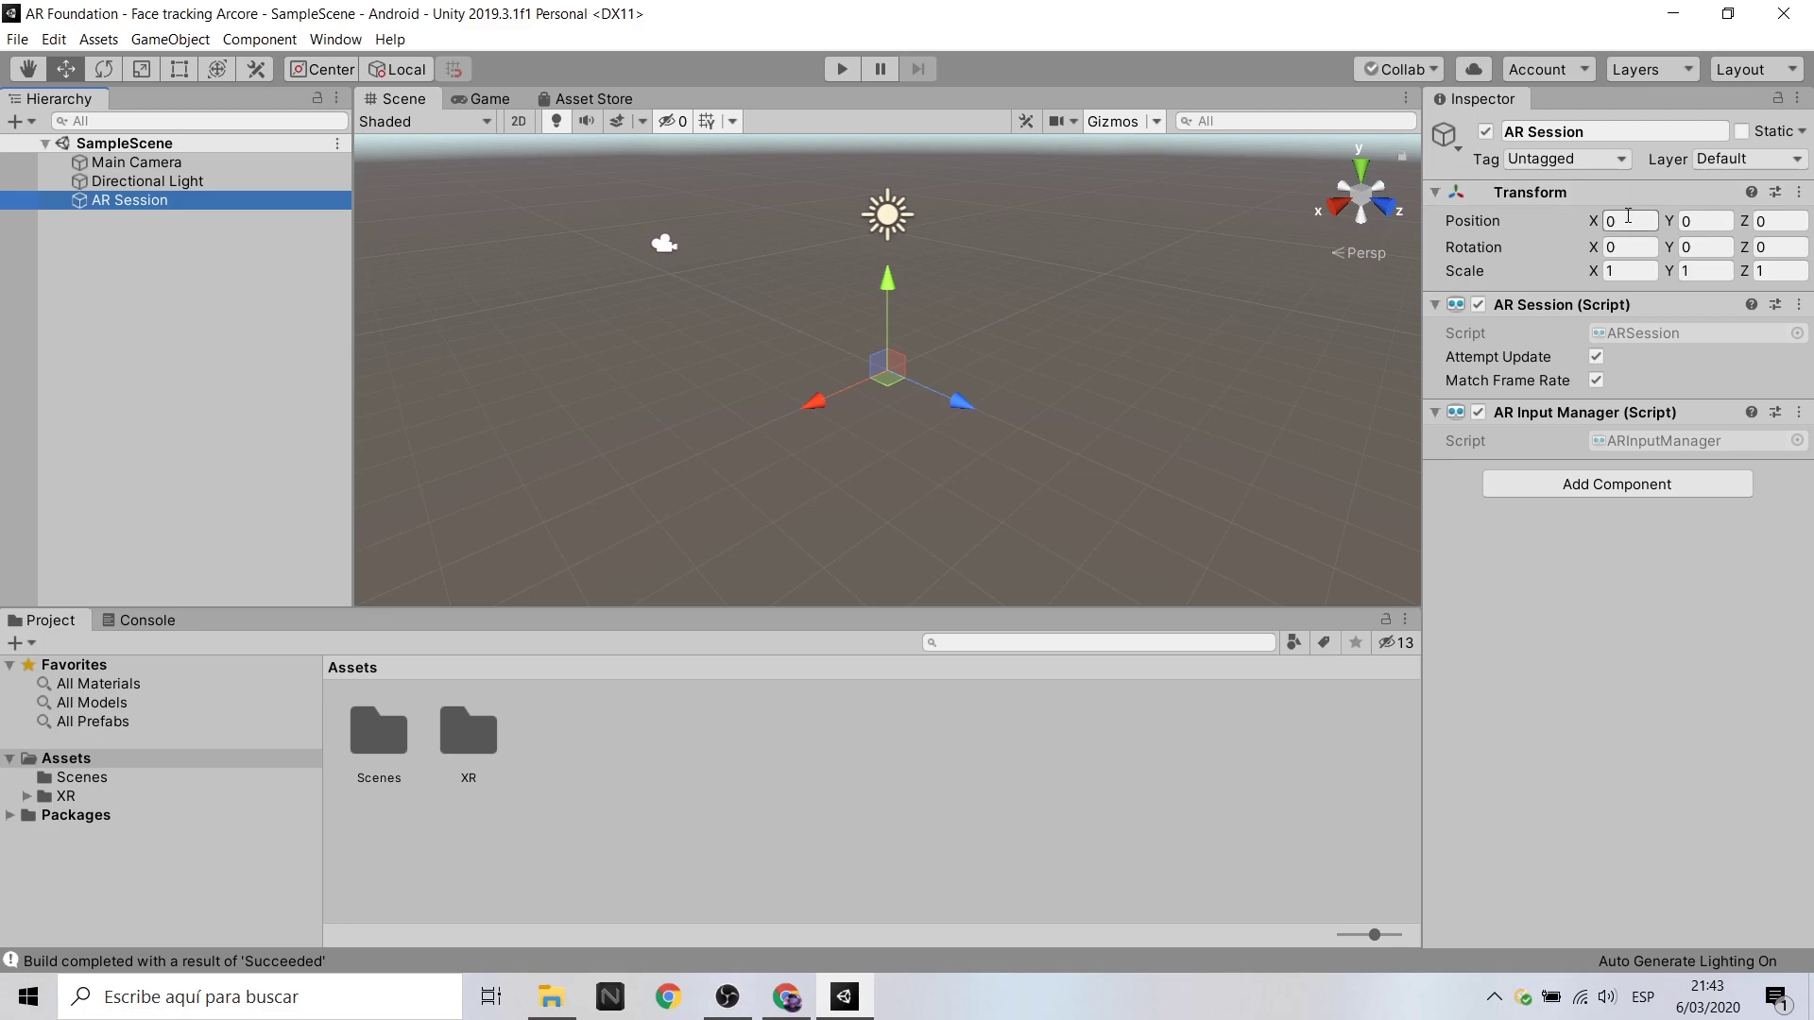
Add an AR Session Origin to the scene from the Hierarchy's XR menu.
click(203, 310)
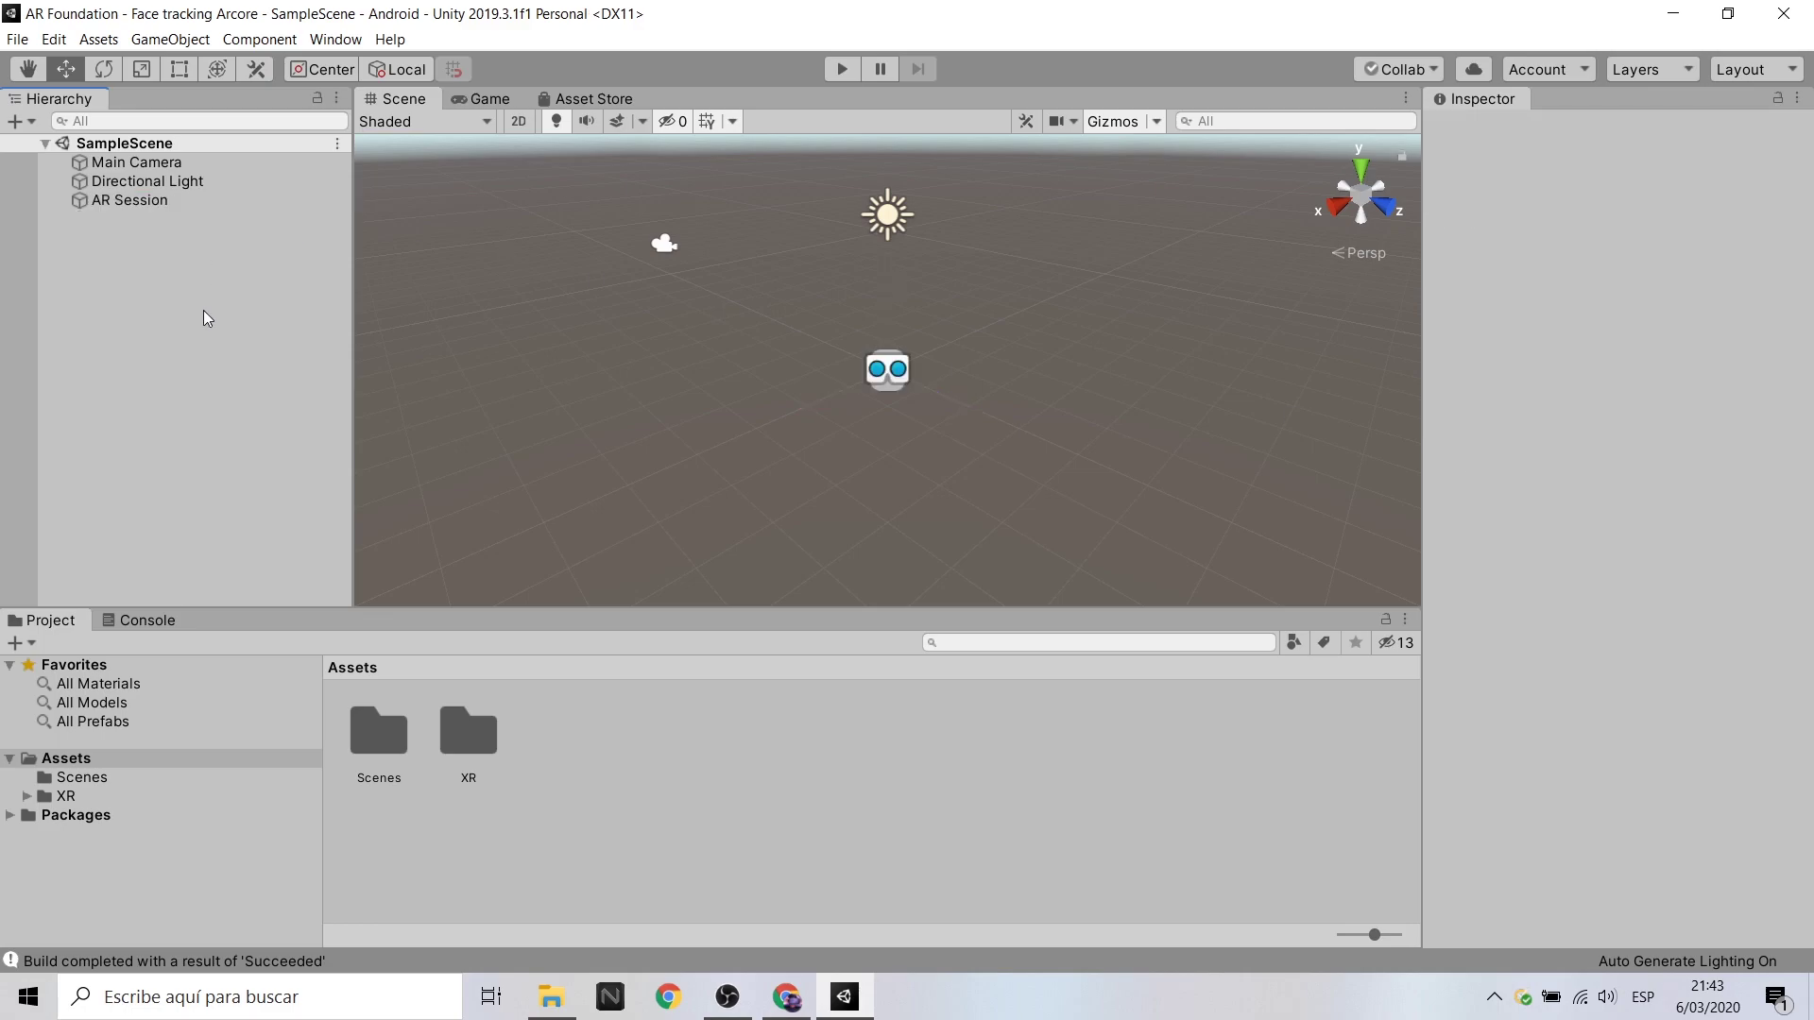
right_click(202, 310)
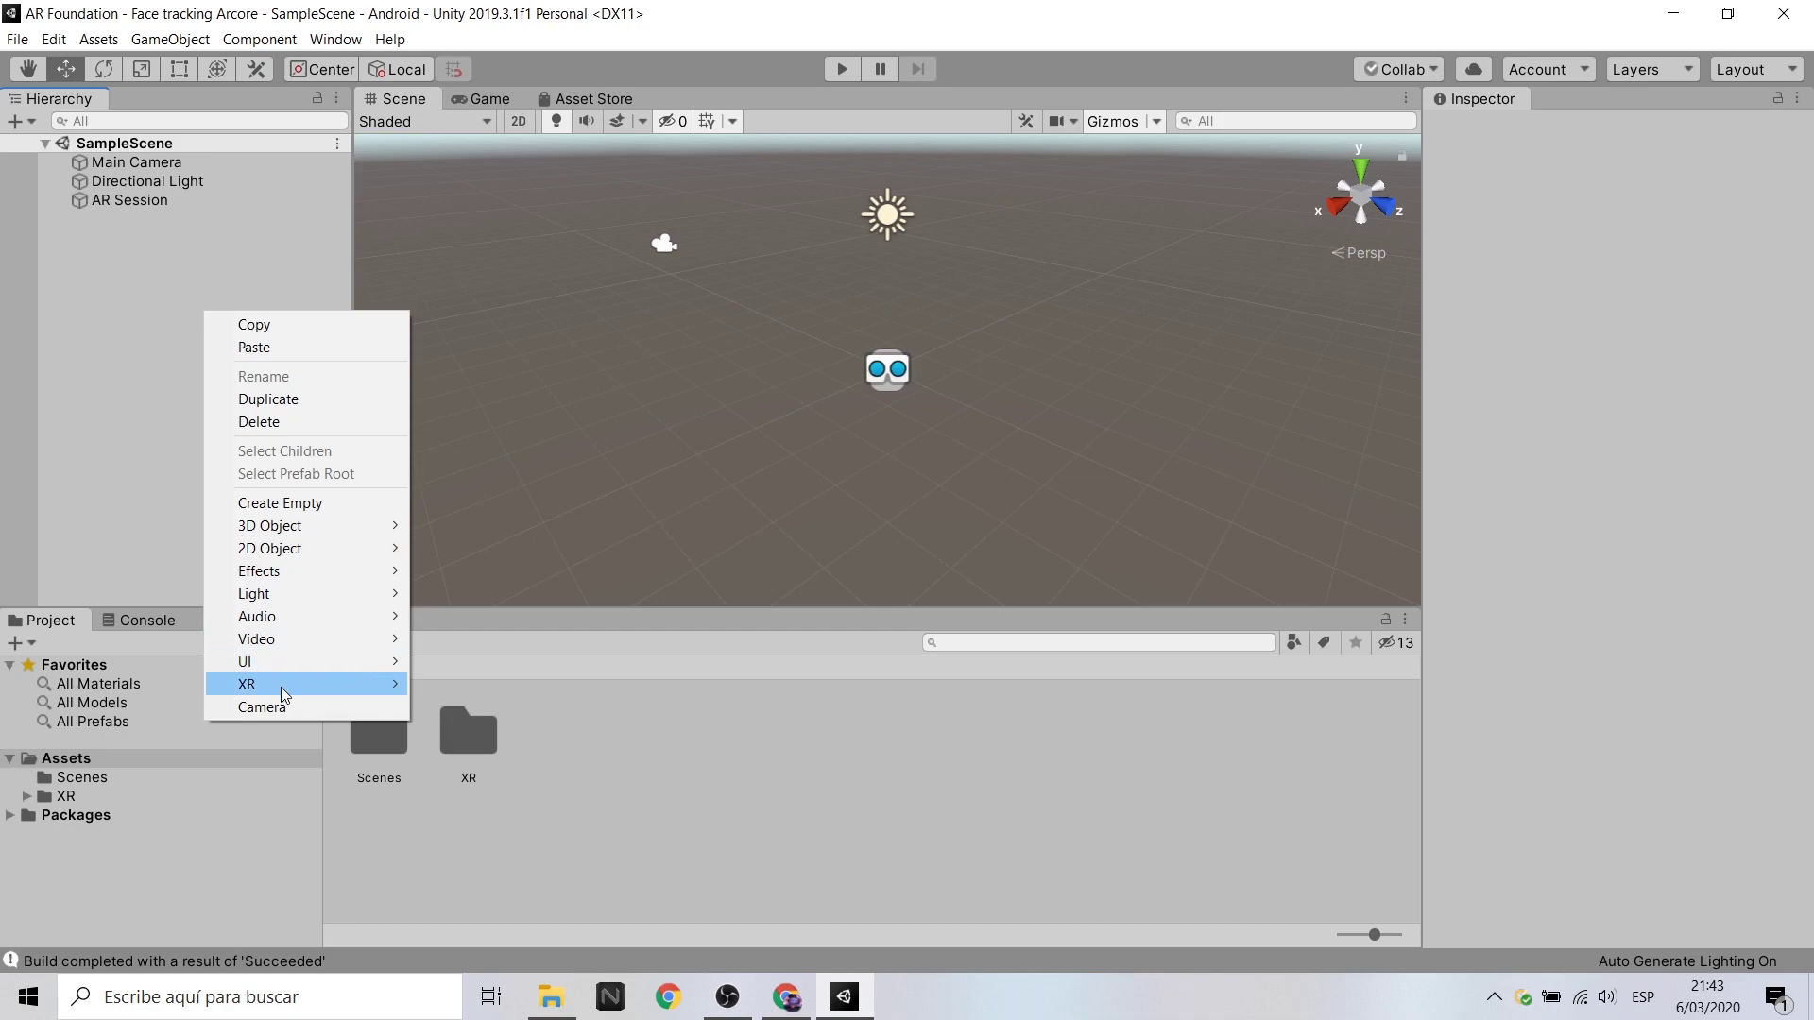
mouse_move(280, 688)
click(450, 687)
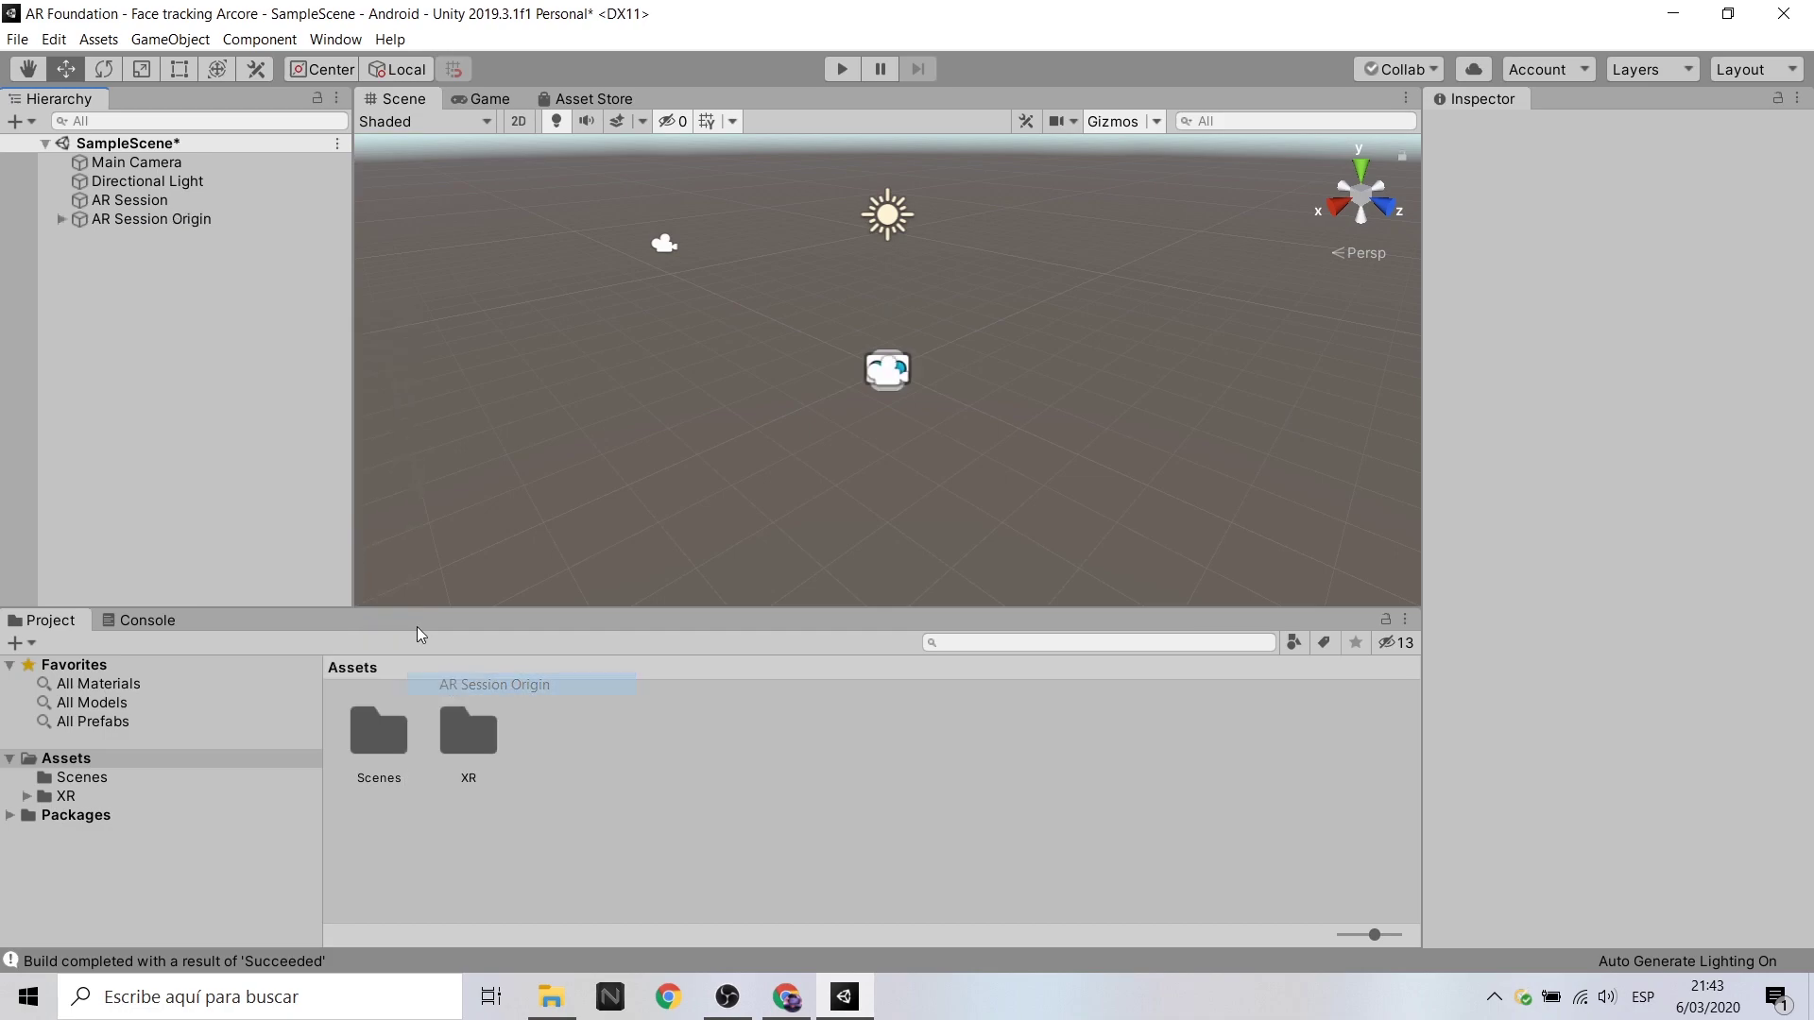
Expand AR Session Origin to show its AR Camera child, then save the scene.
click(153, 222)
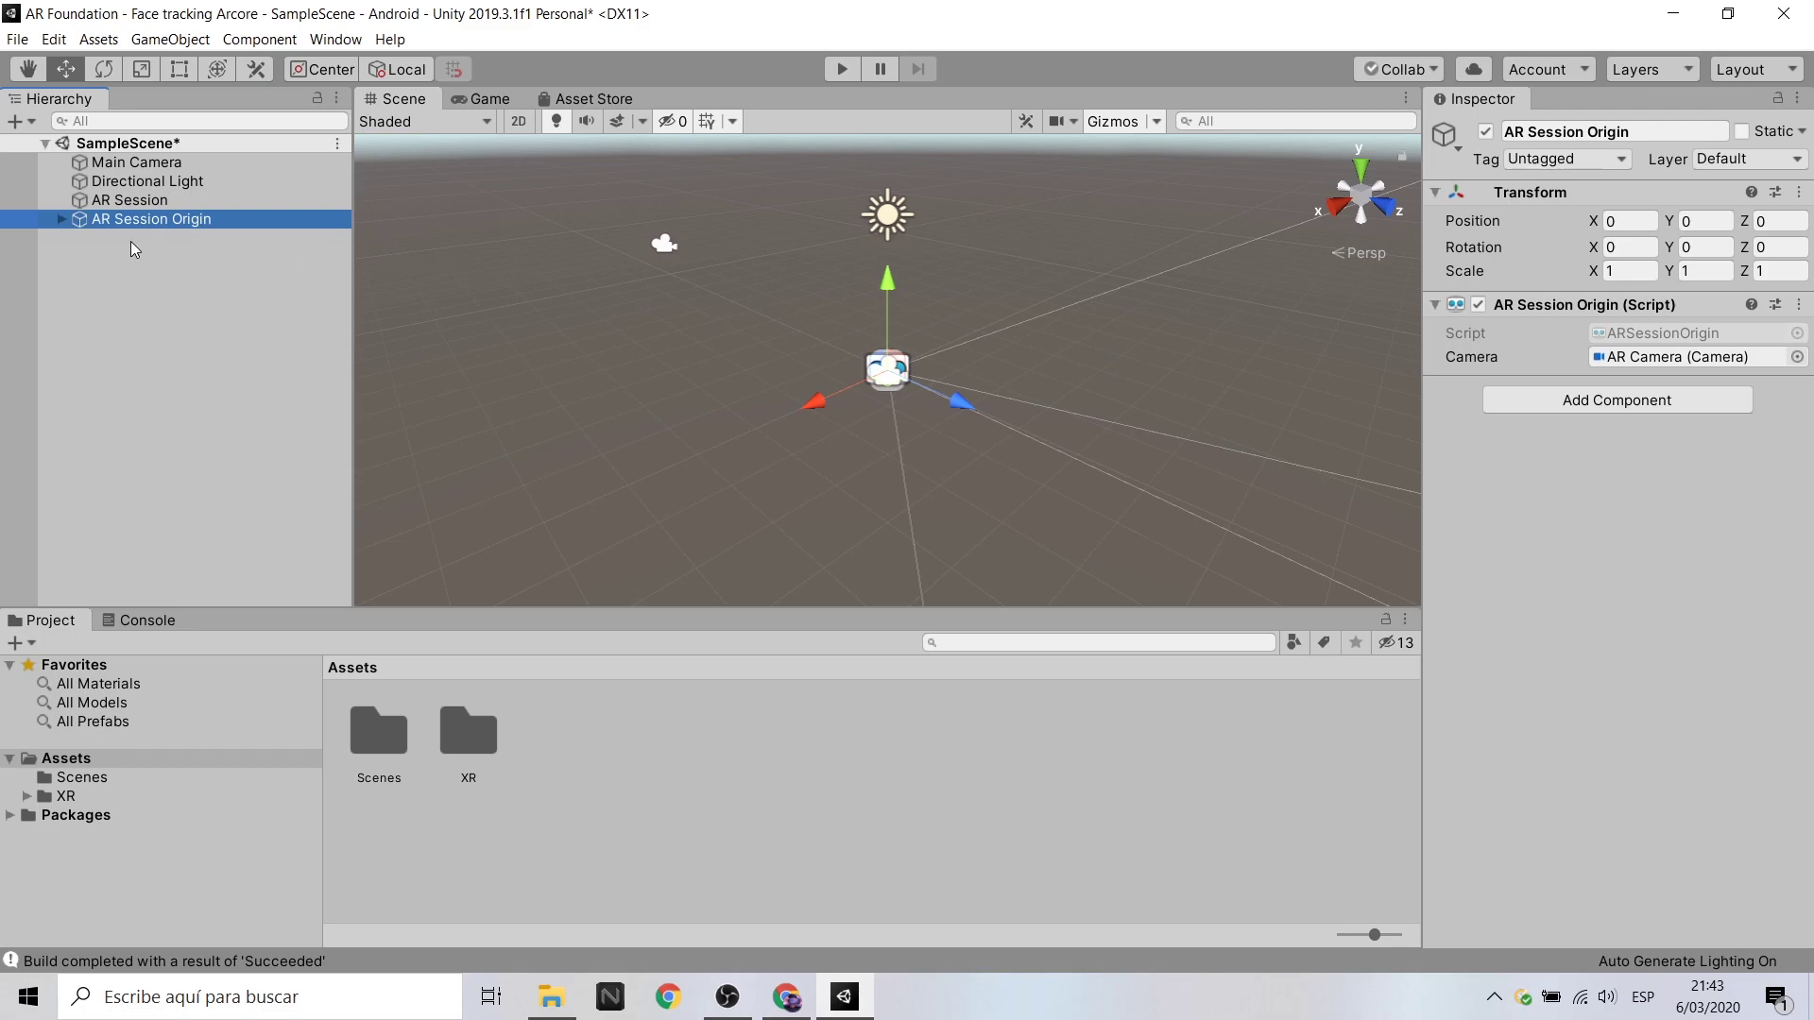
click(59, 220)
key(ctrl+s)
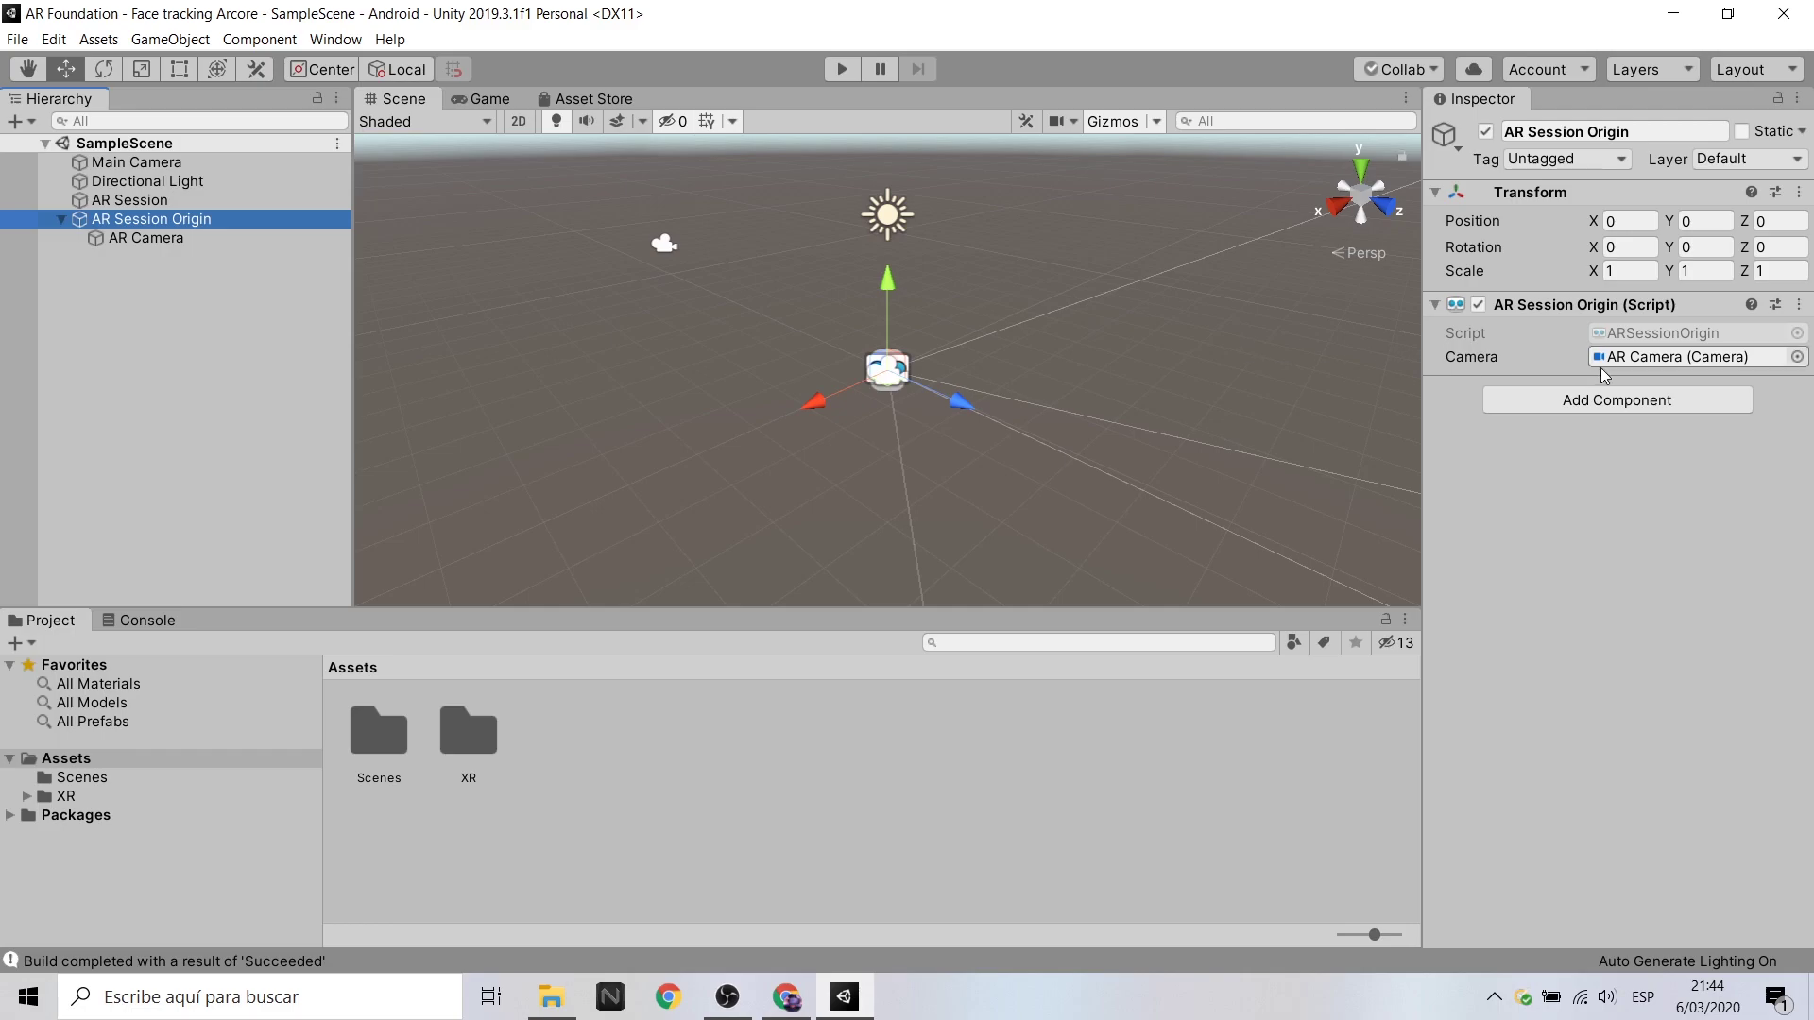
Add an AR Face Manager component to AR Session Origin, leaving Face Prefab empty.
click(1630, 404)
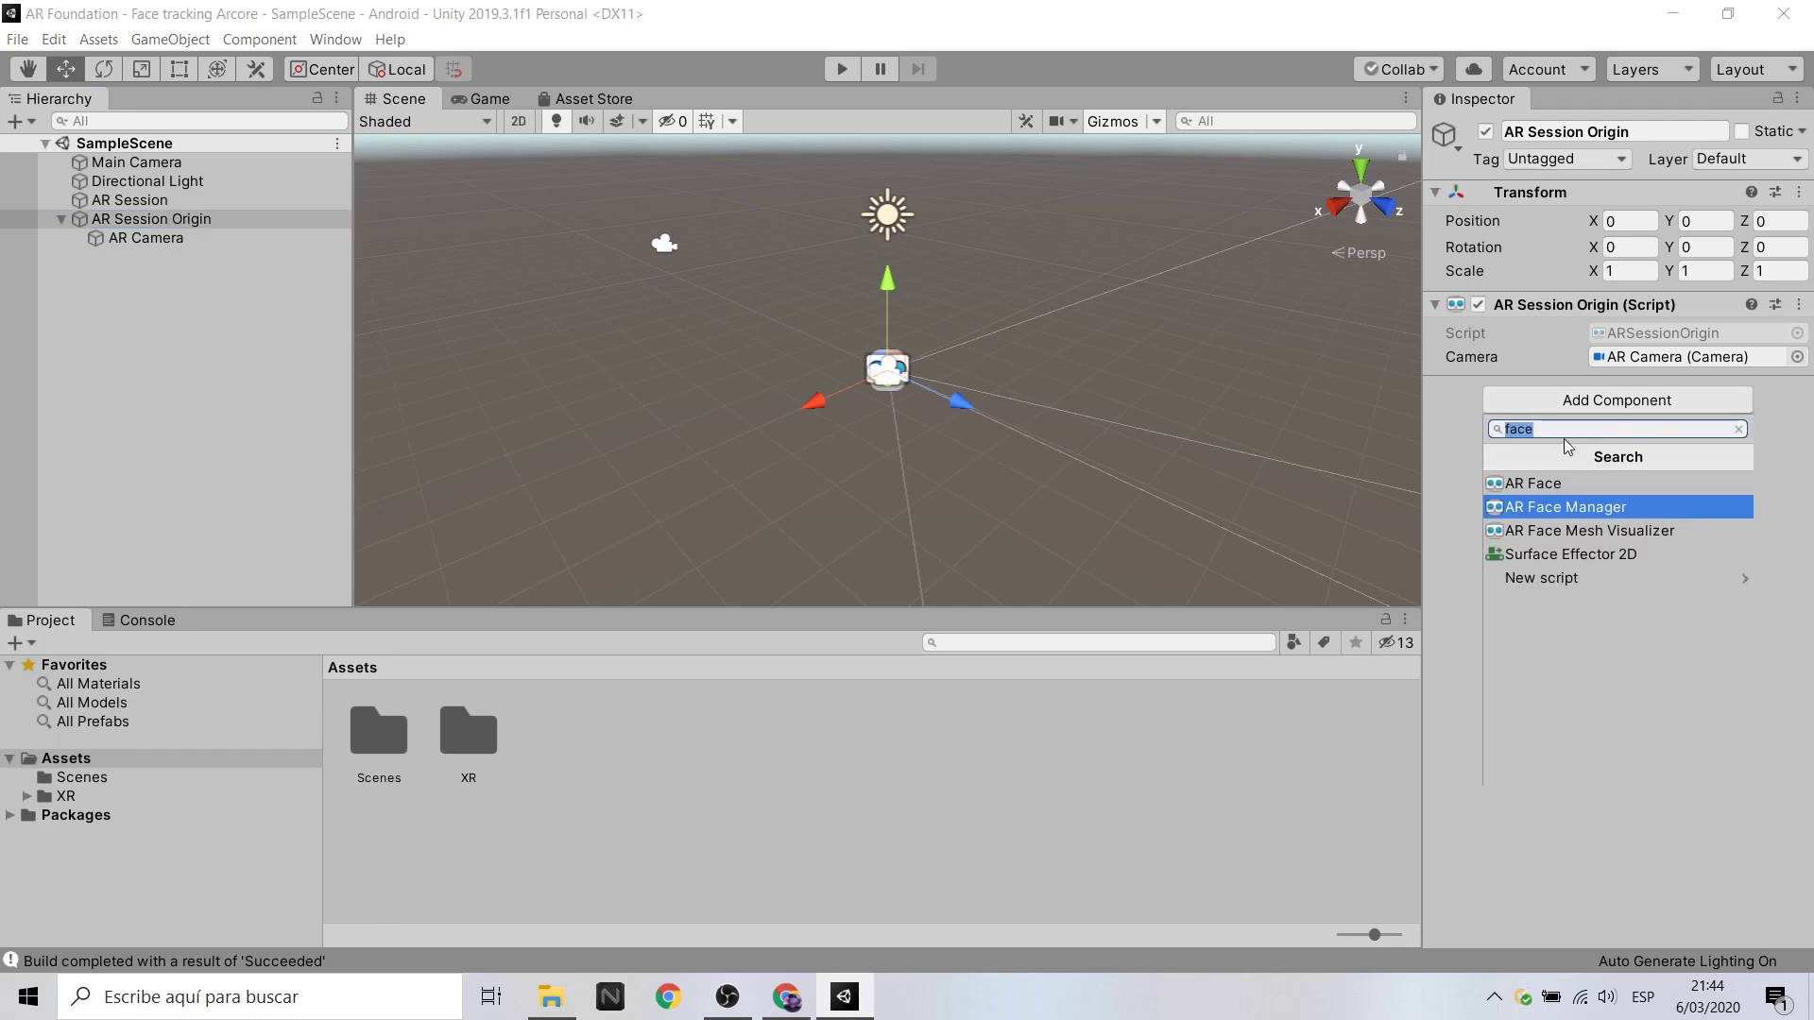
key(BackSpace)
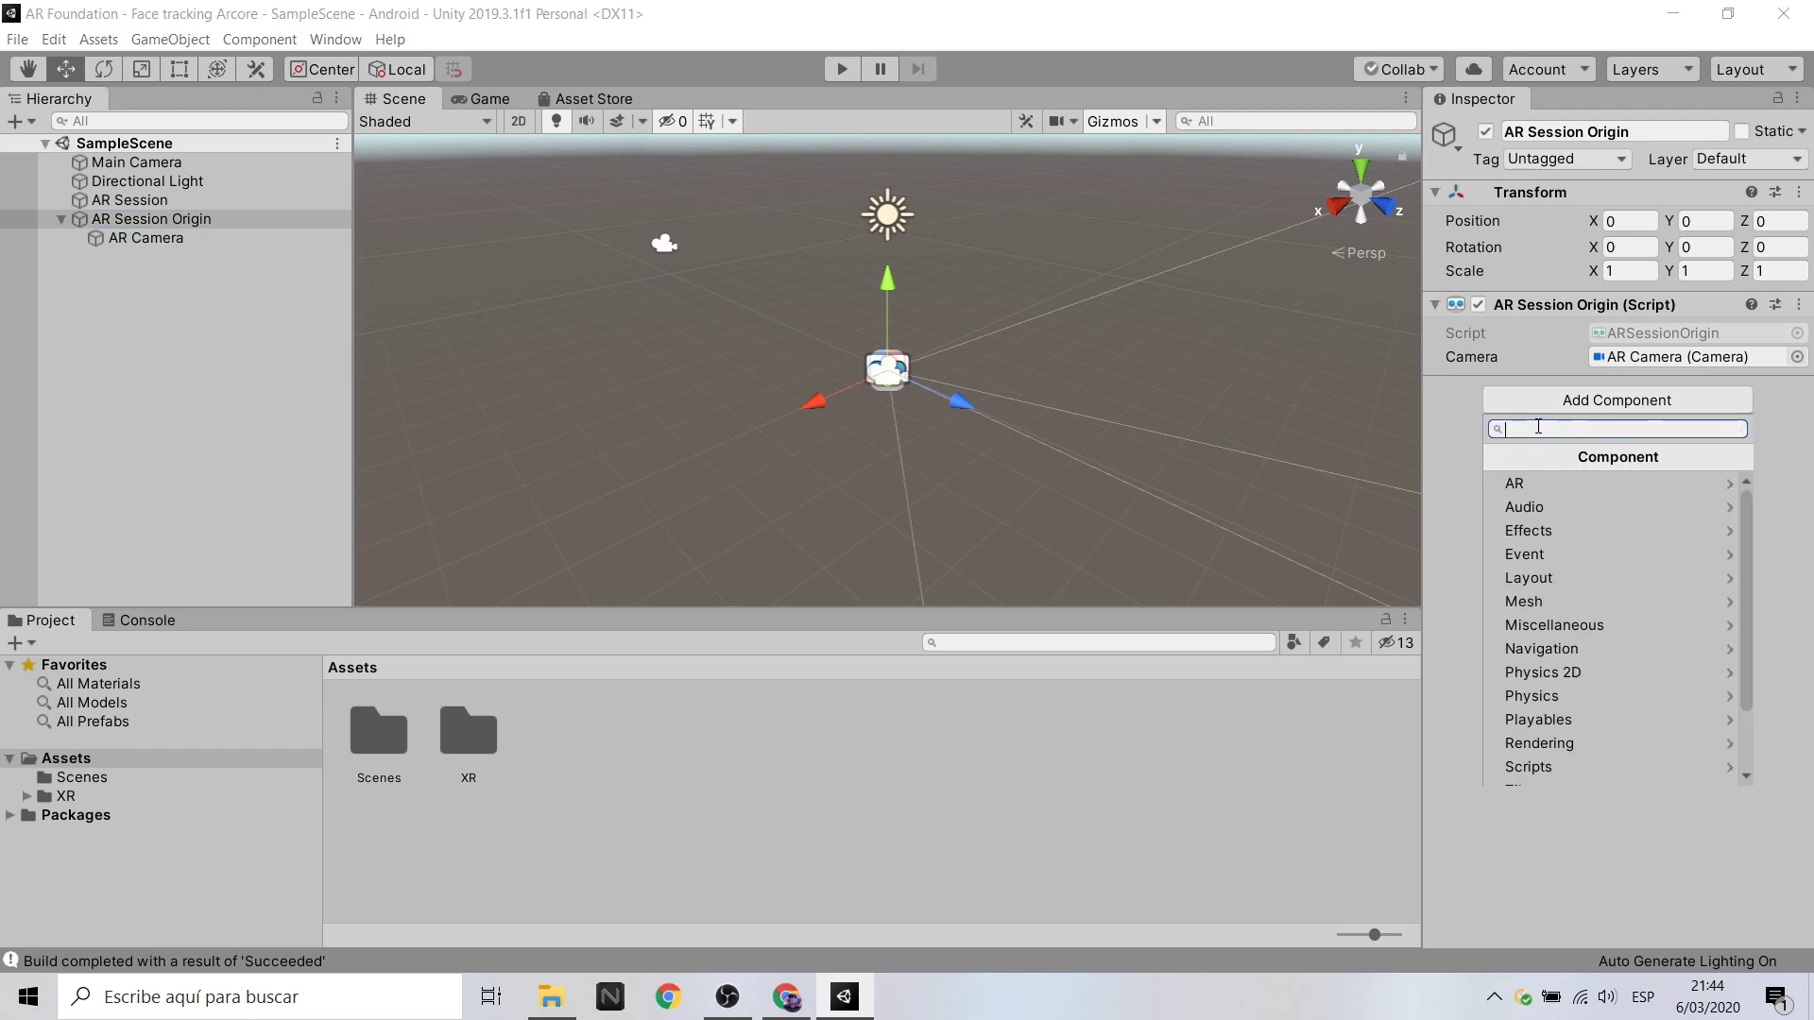
text(face)
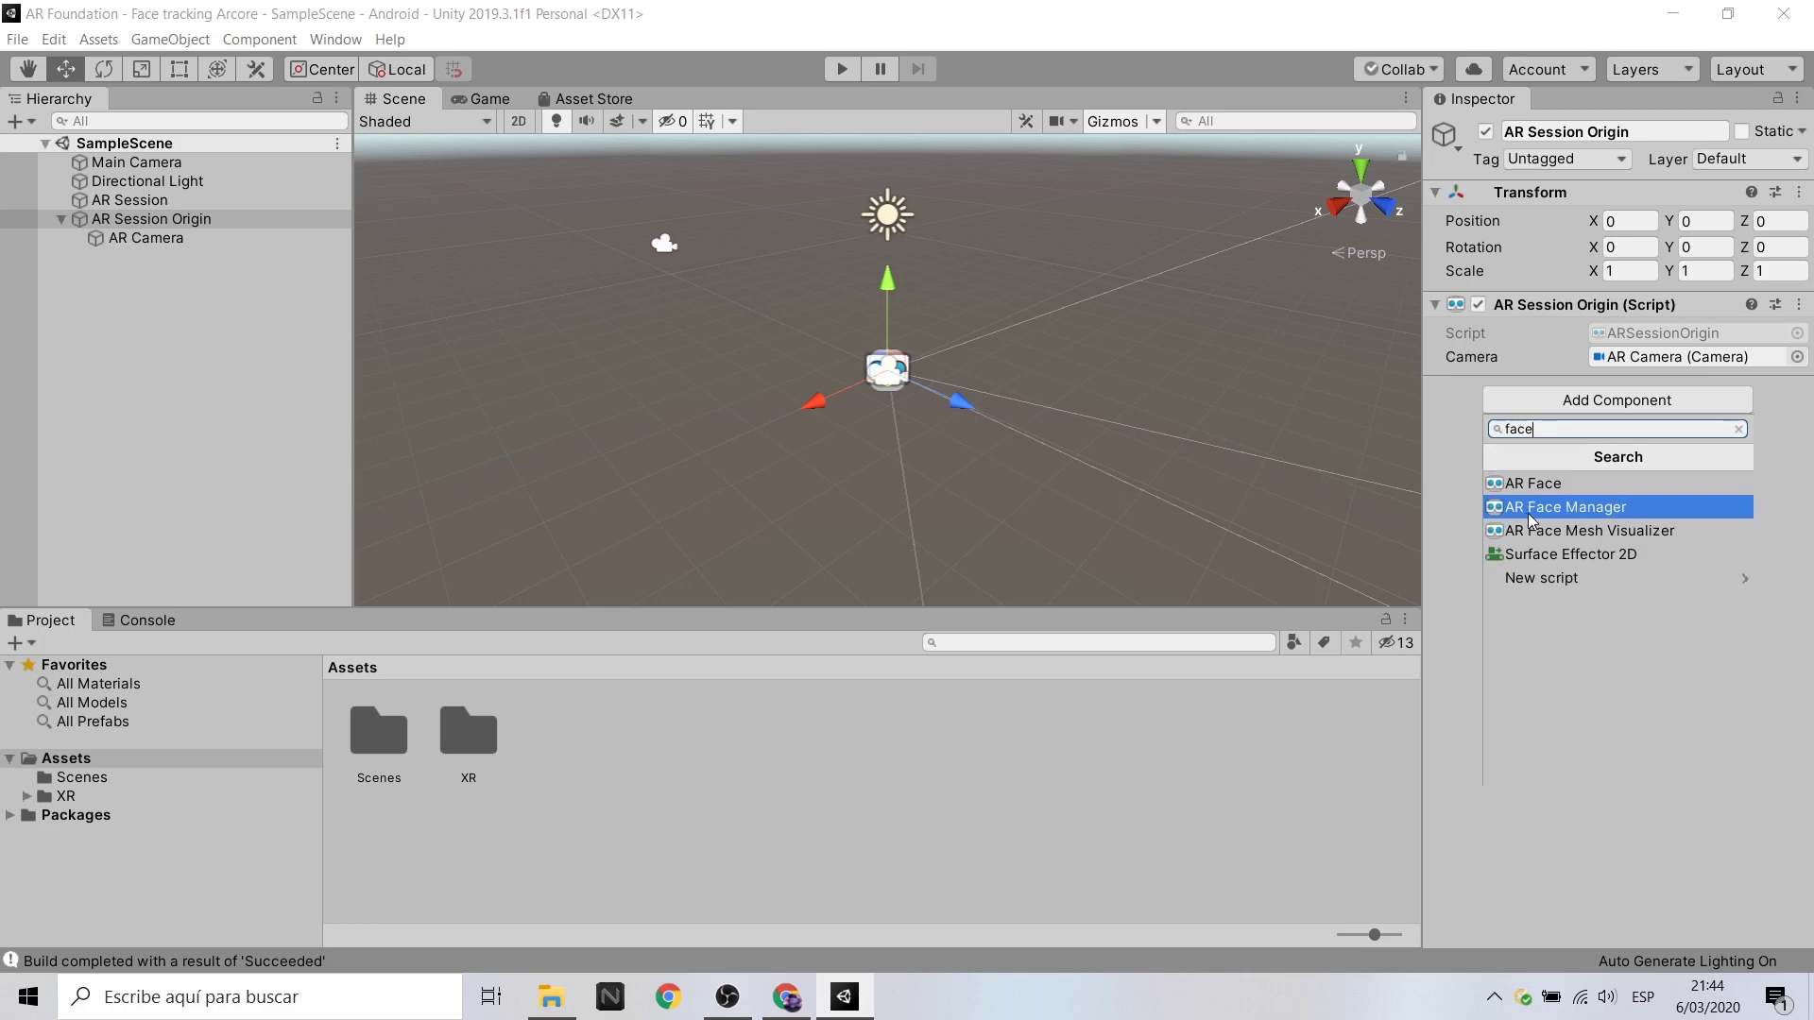
click(1575, 518)
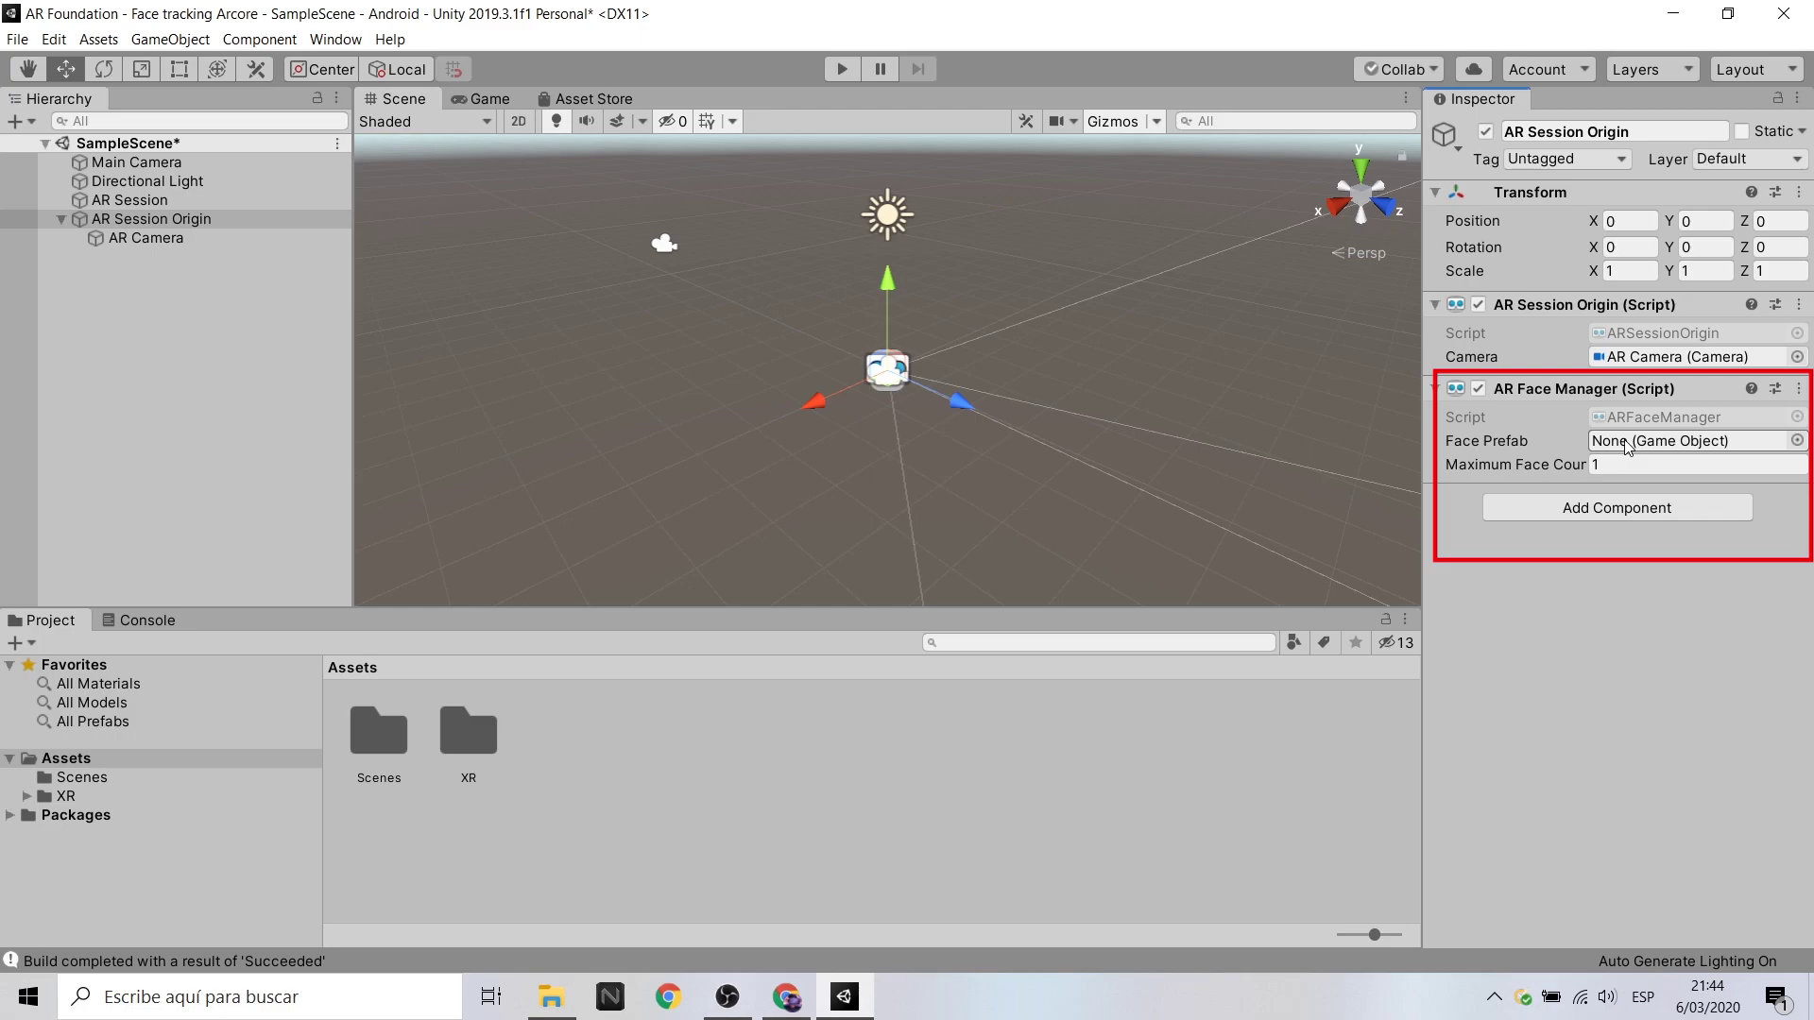
click(783, 746)
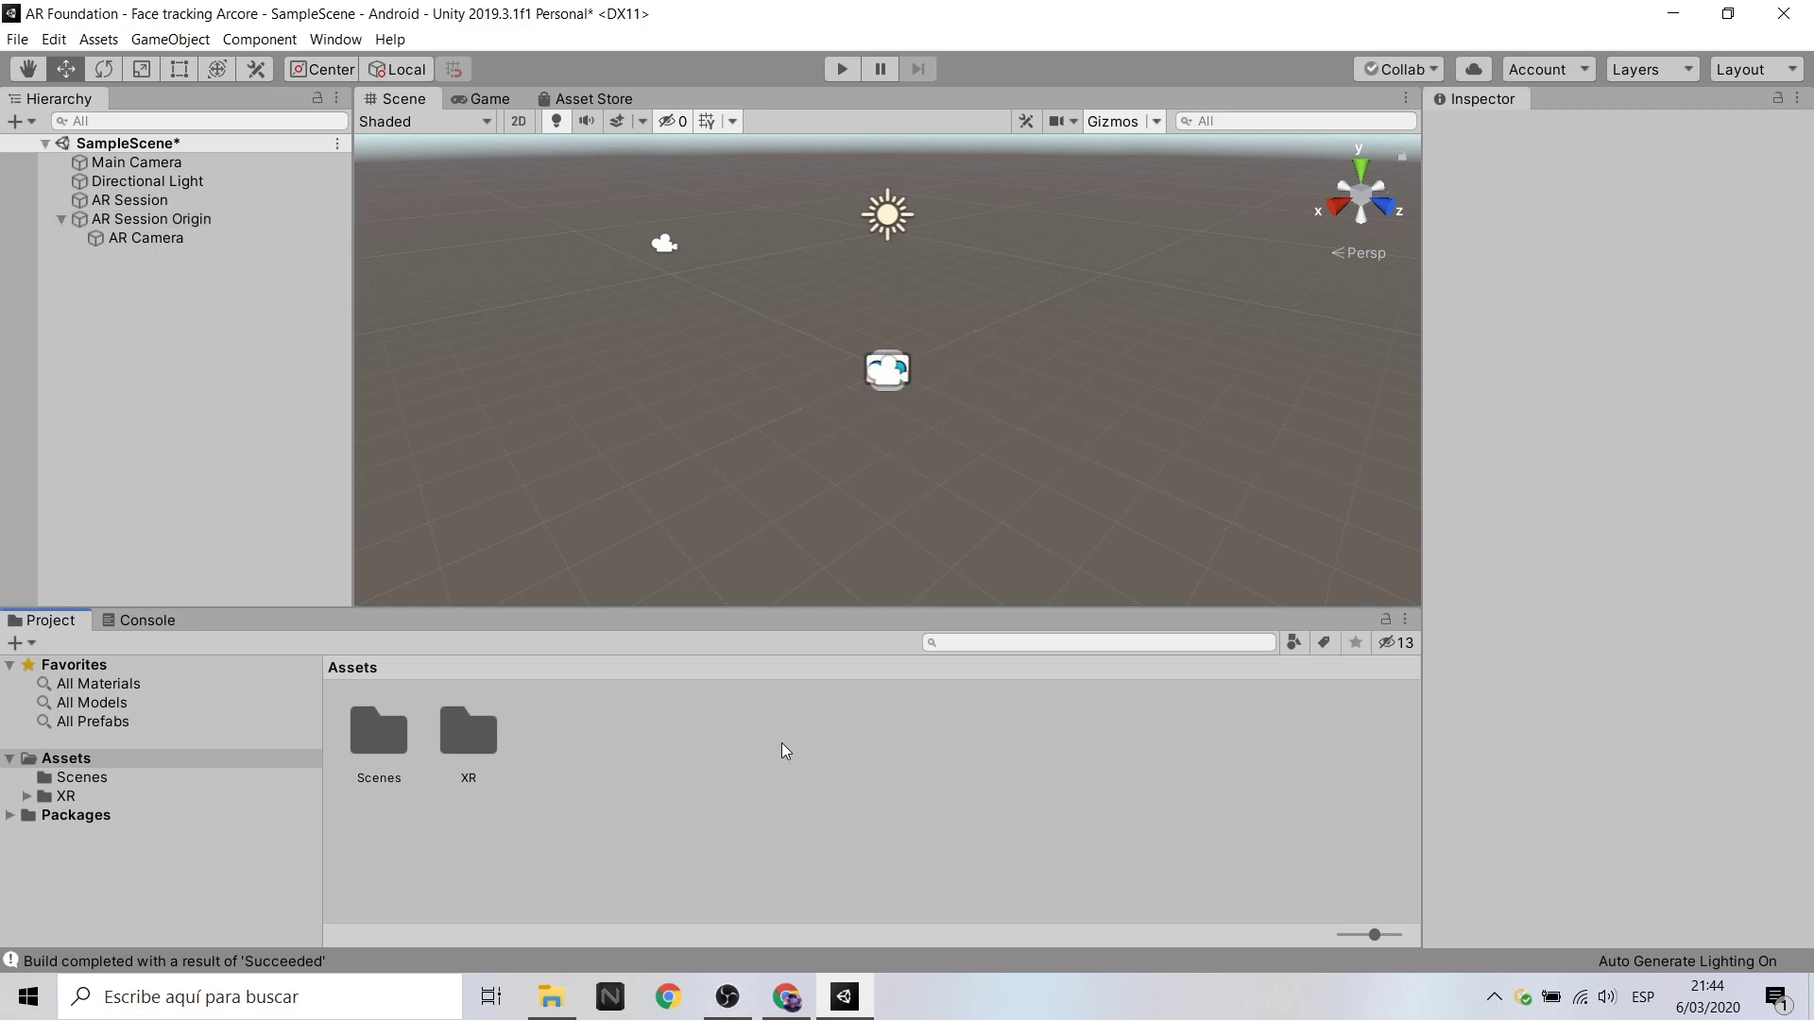
Create a new material in Assets named Thunder.
right_click(703, 734)
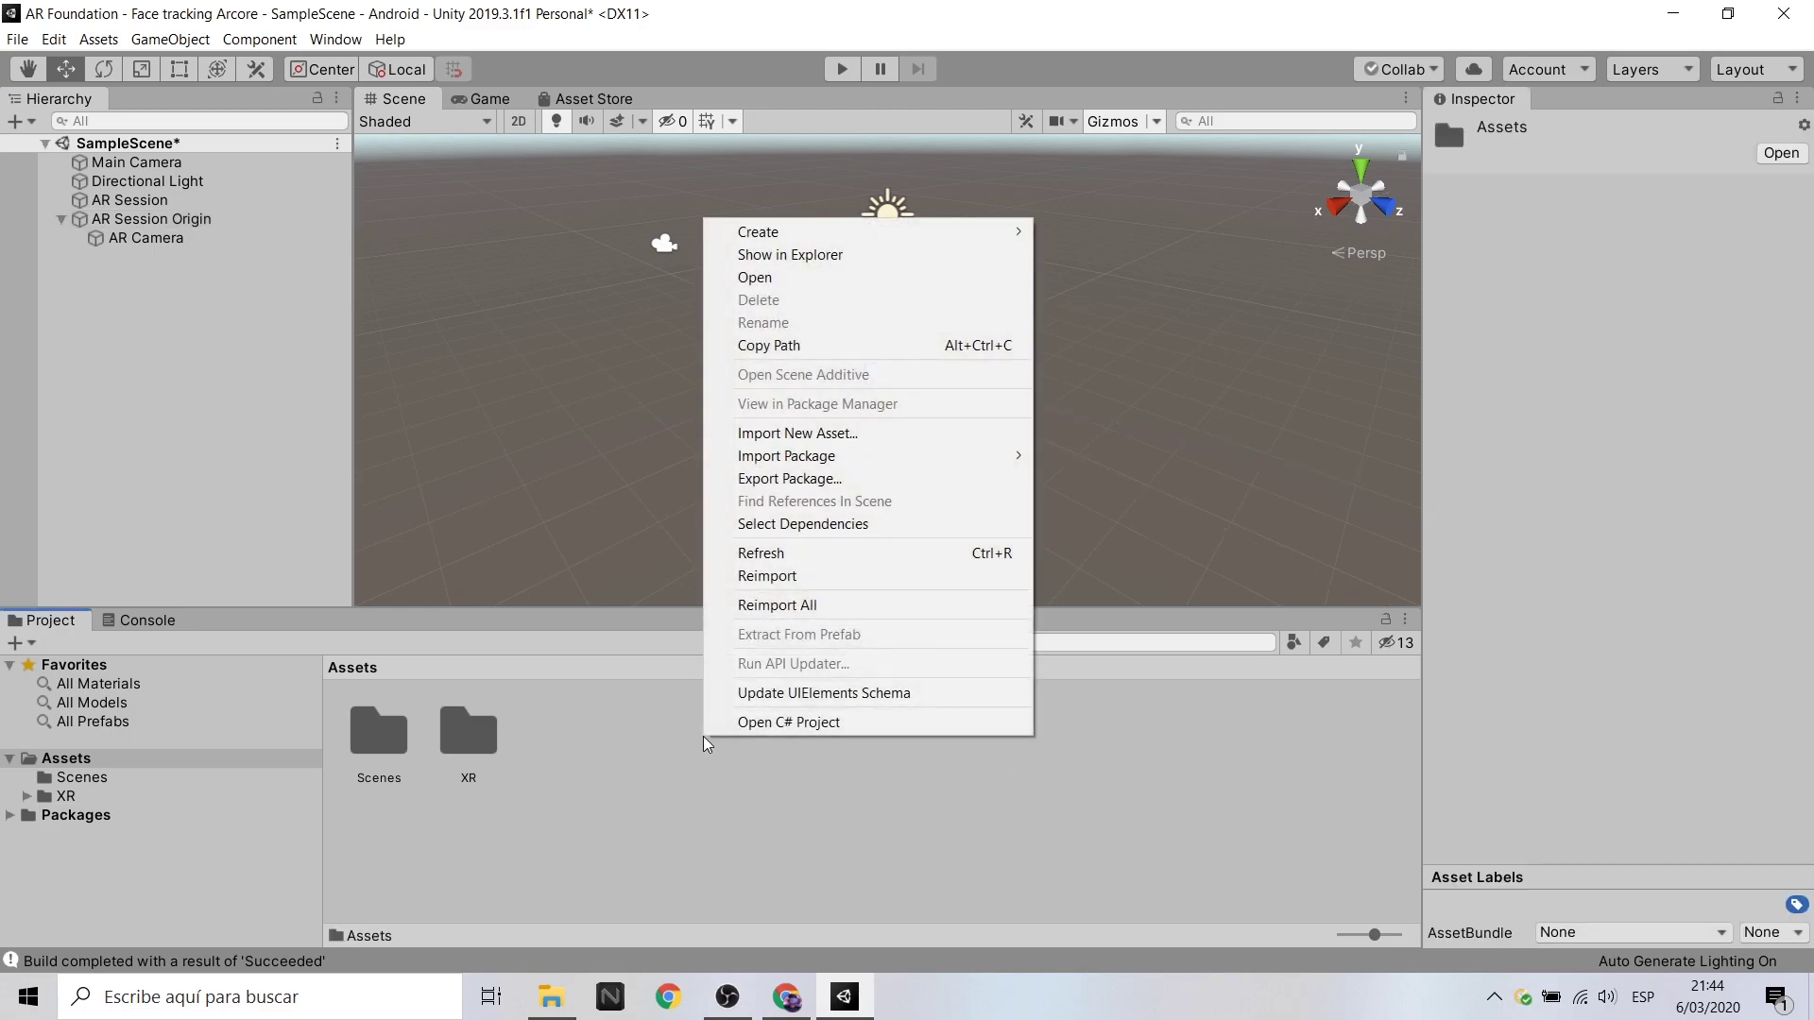
mouse_move(936, 241)
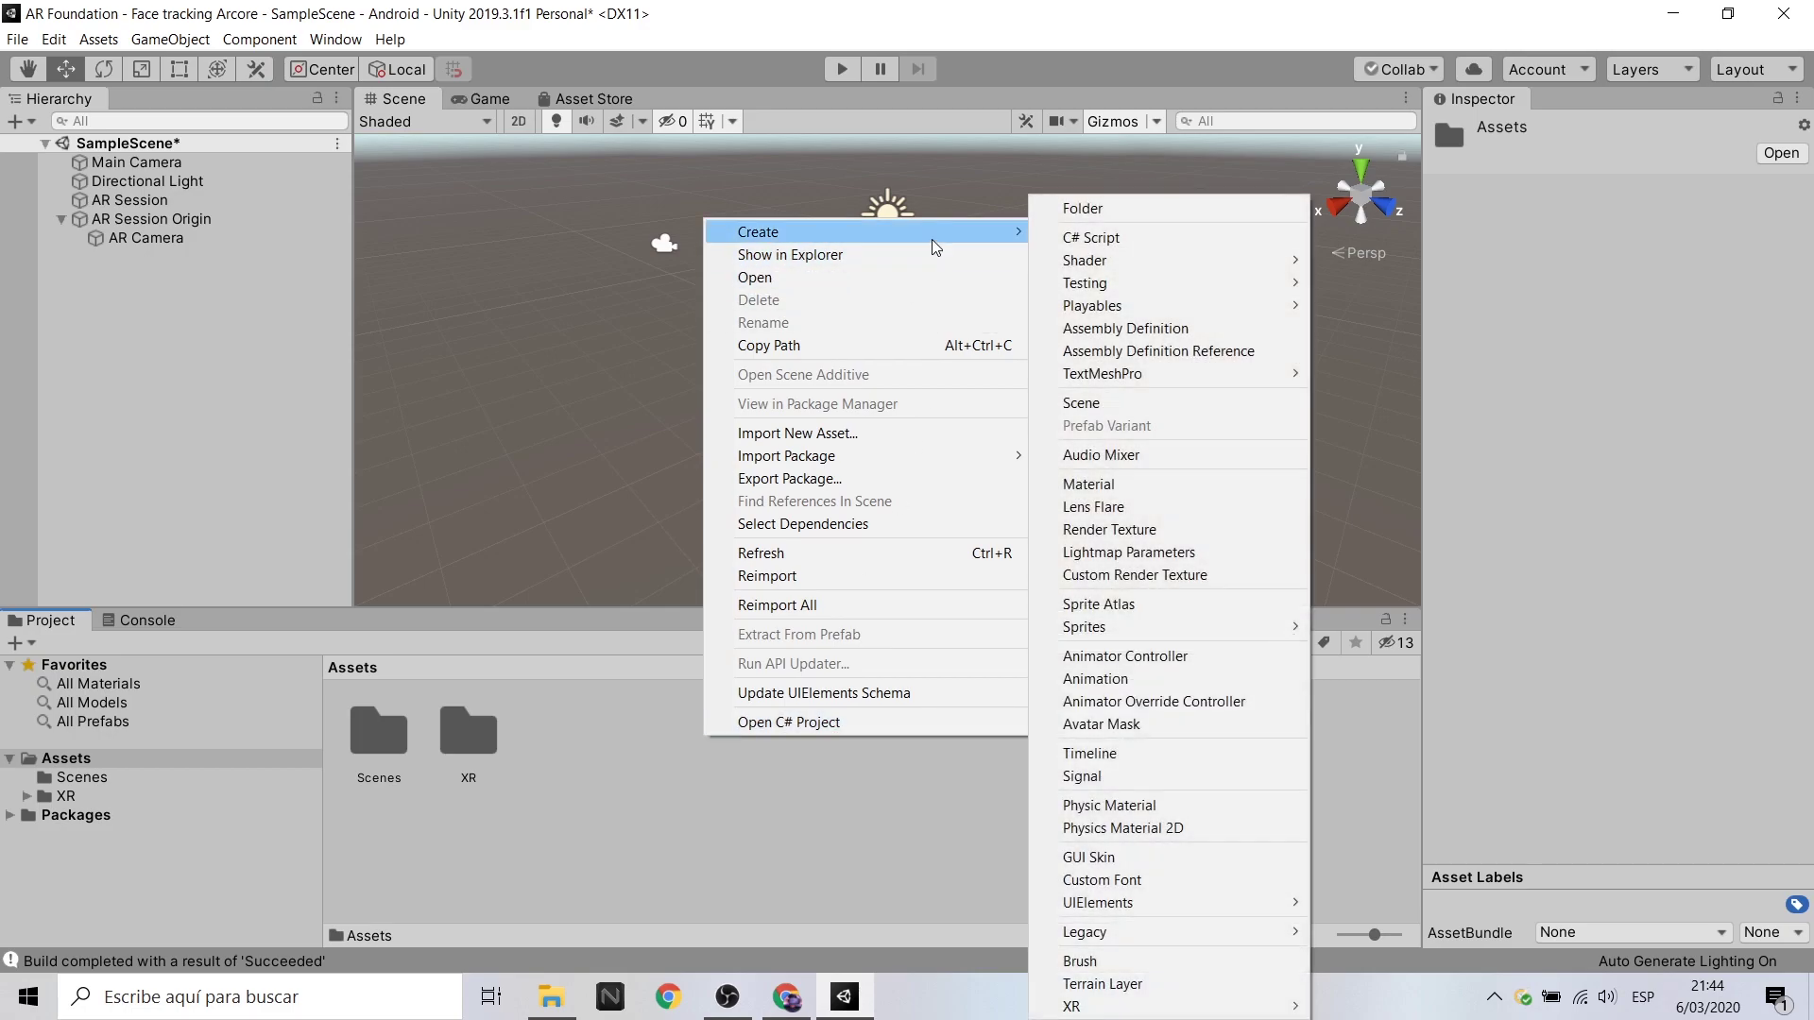
click(1146, 487)
text(Thunder)
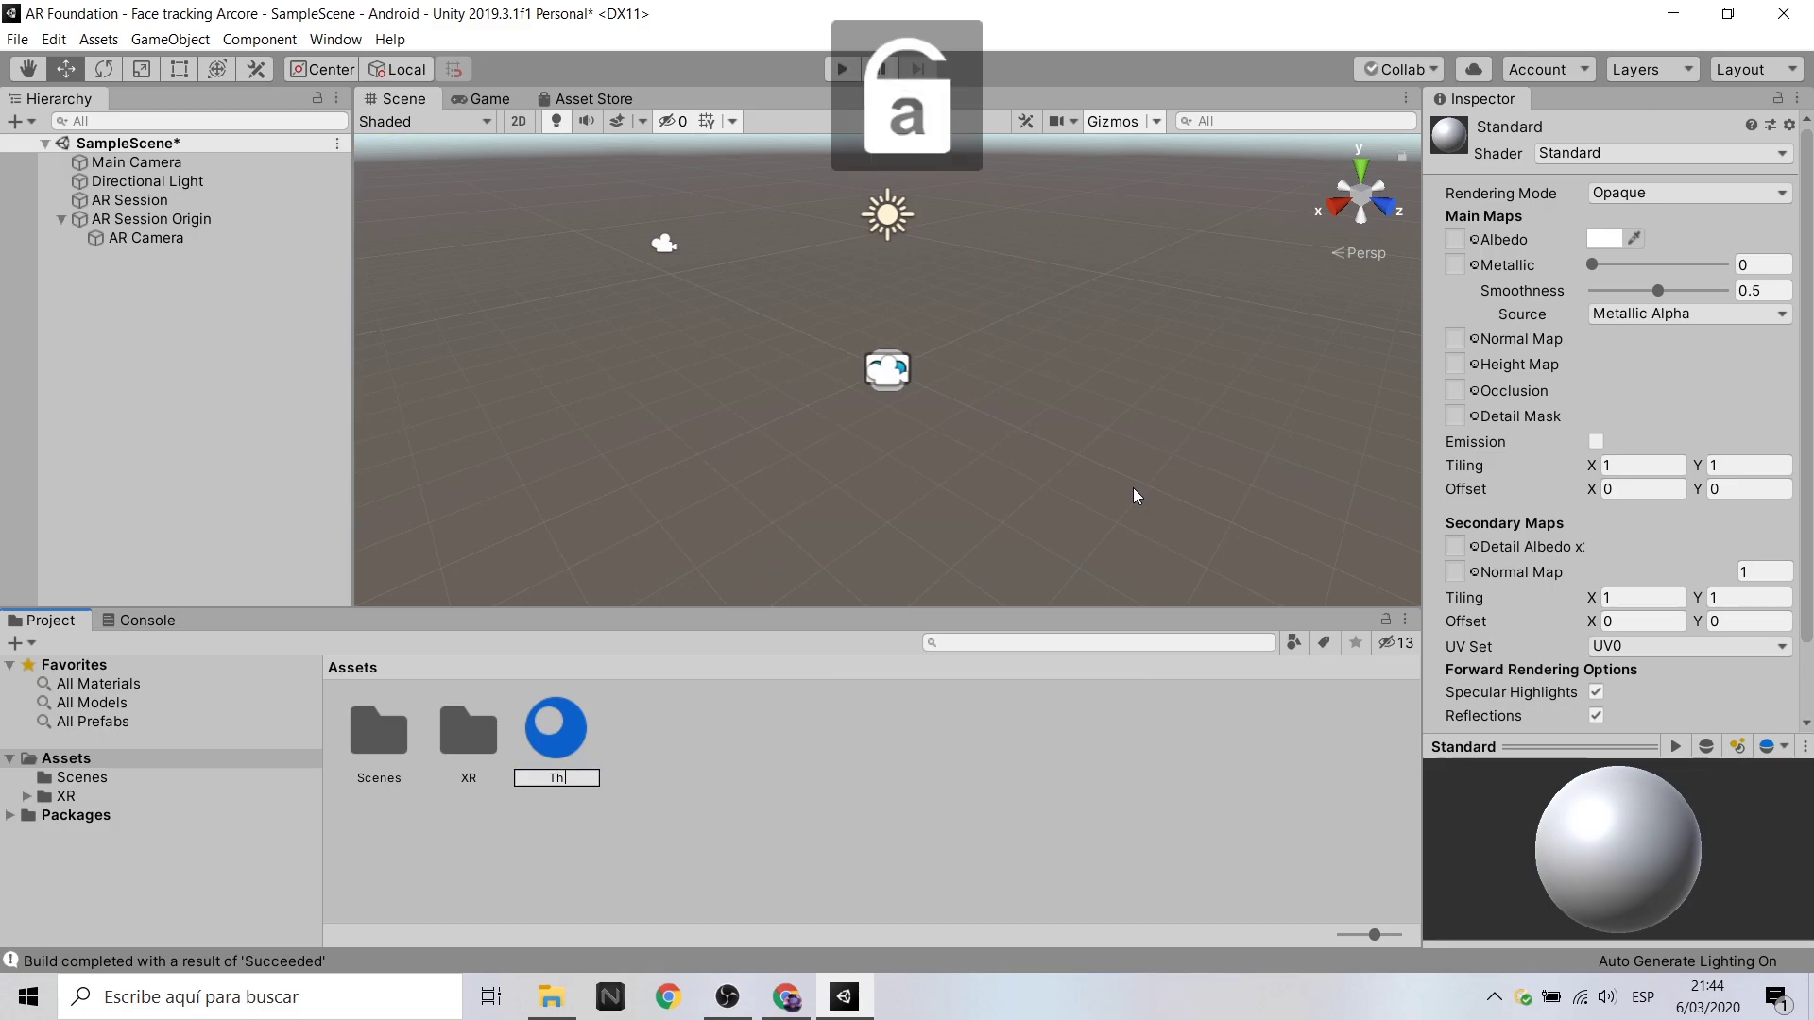
key(Return)
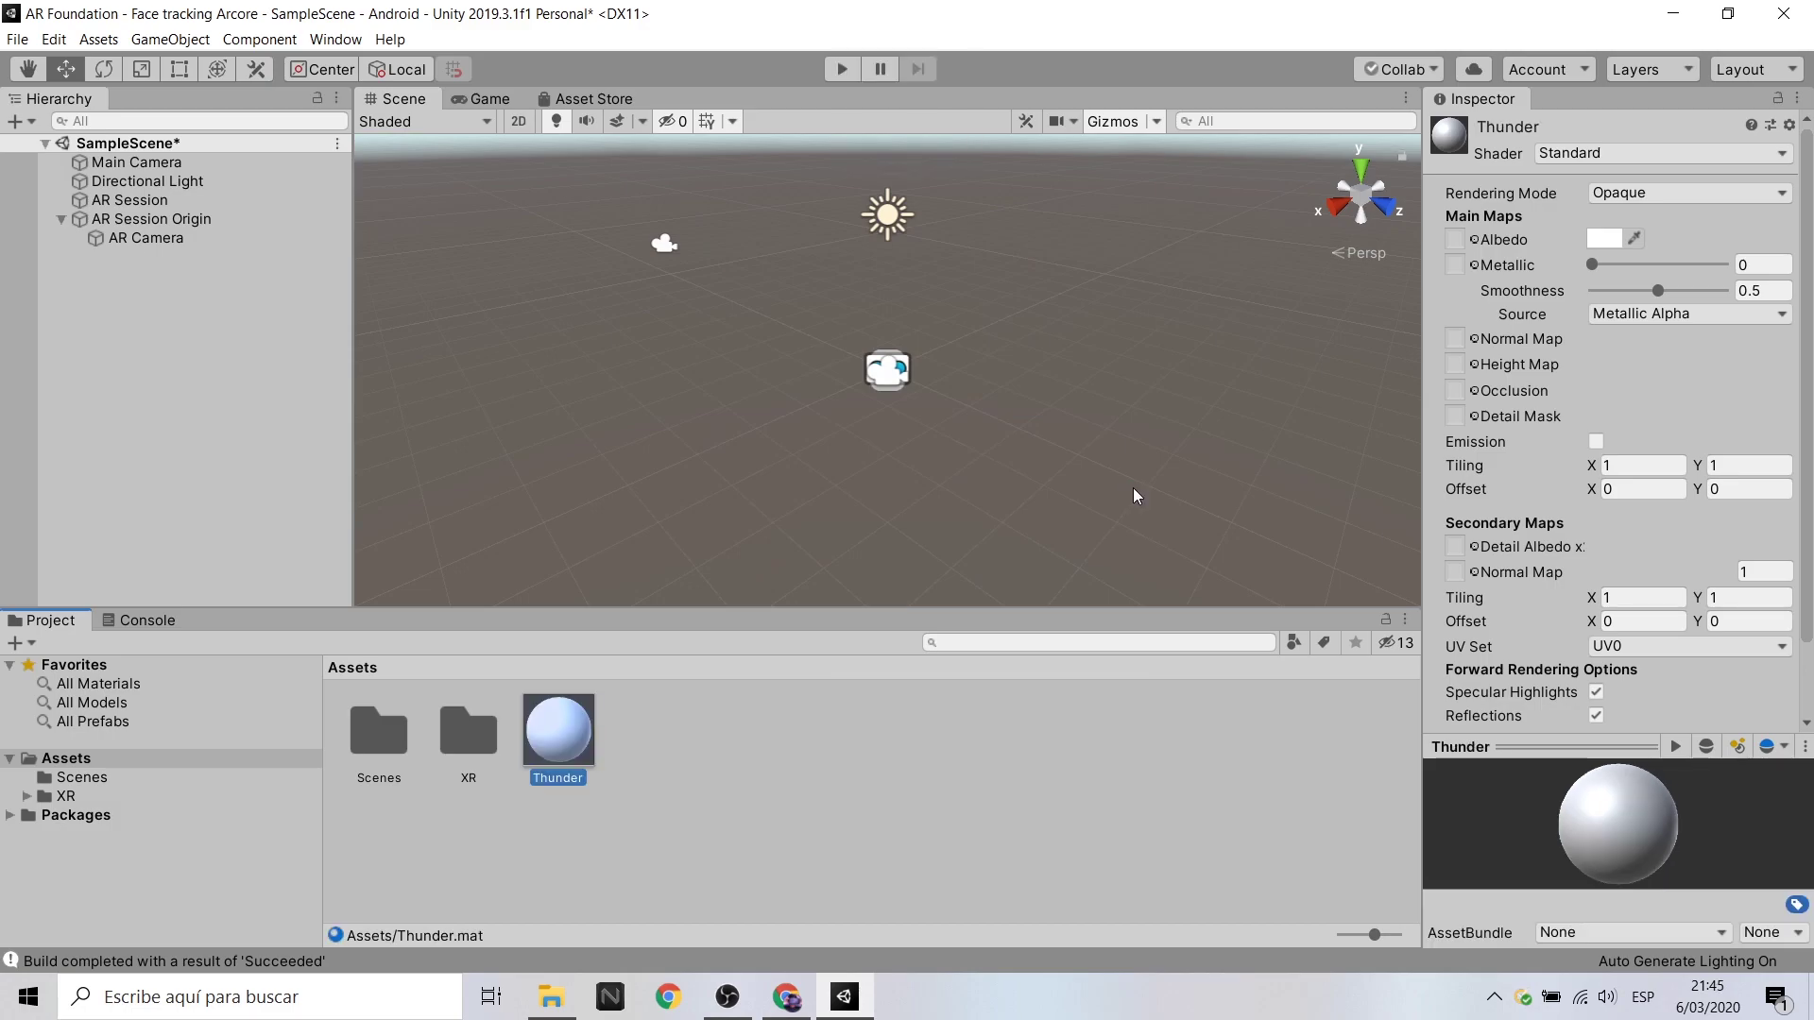
Import the thunder image from the desktop and set it as Thunder's Albedo texture.
key(super+Down)
mouse_move(133, 388)
mouse_down()
mouse_move(1353, 743)
mouse_move(1327, 733)
mouse_up()
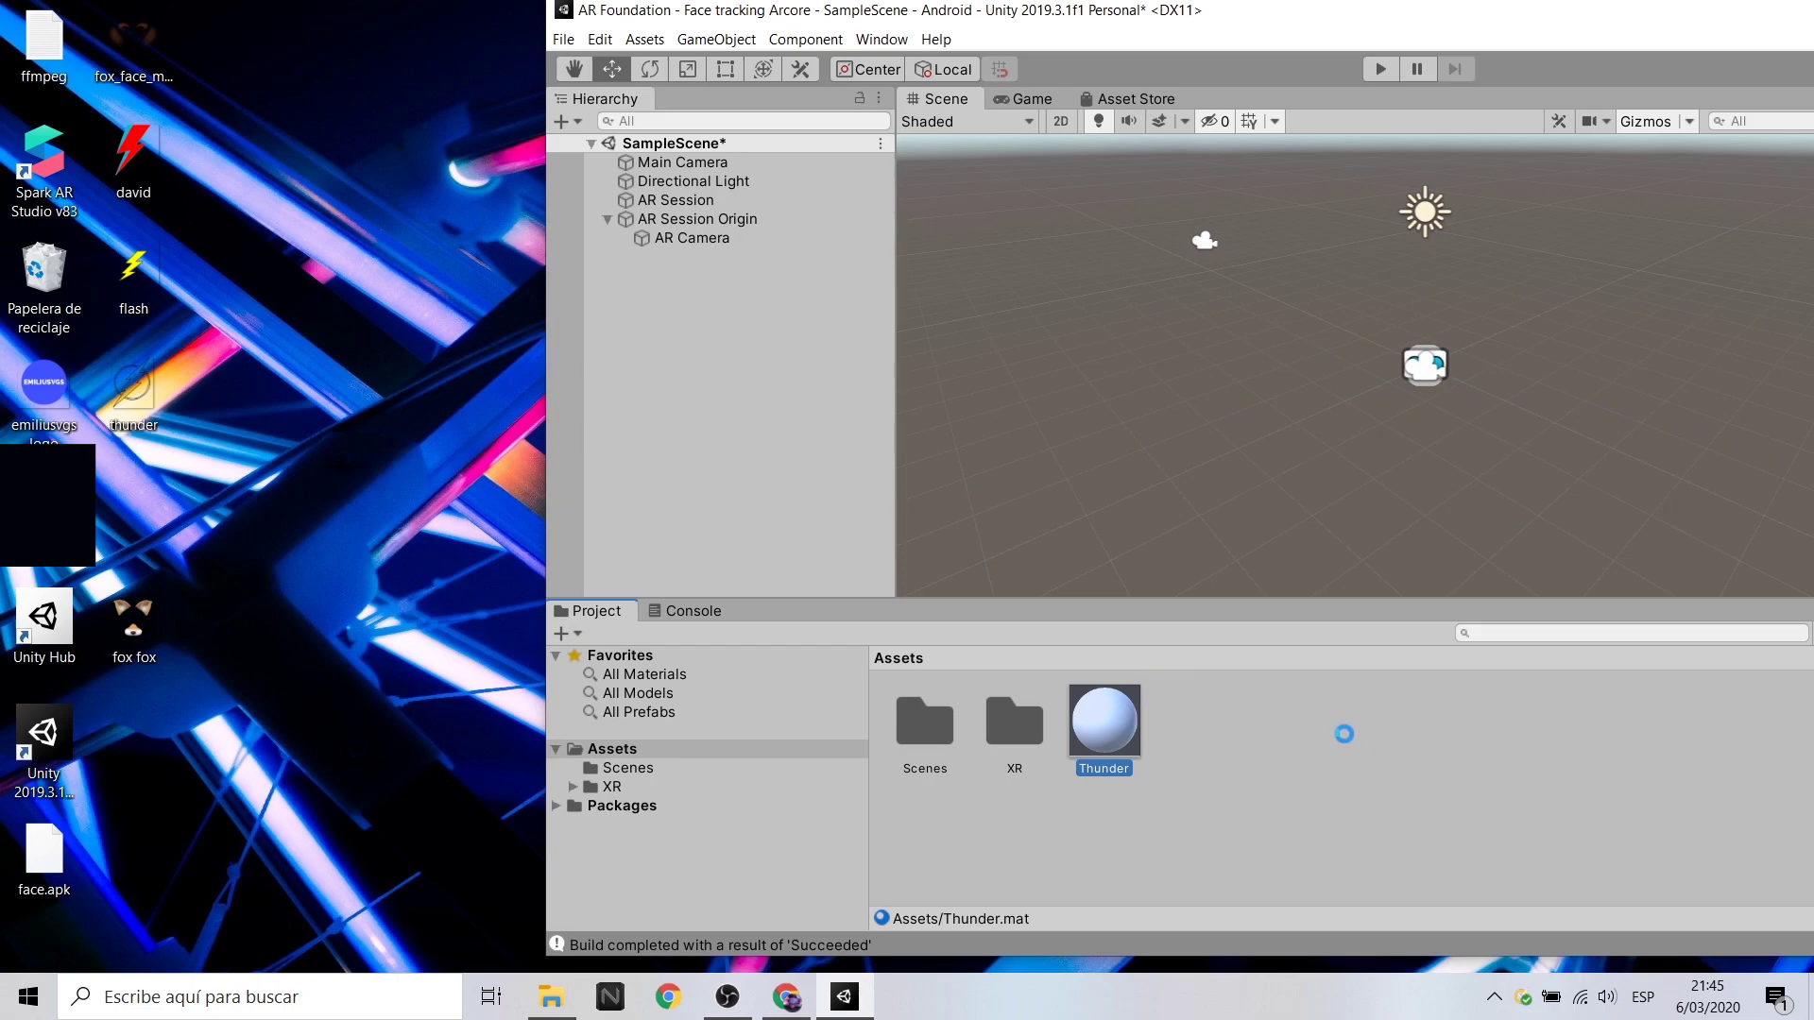
double_click(1549, 19)
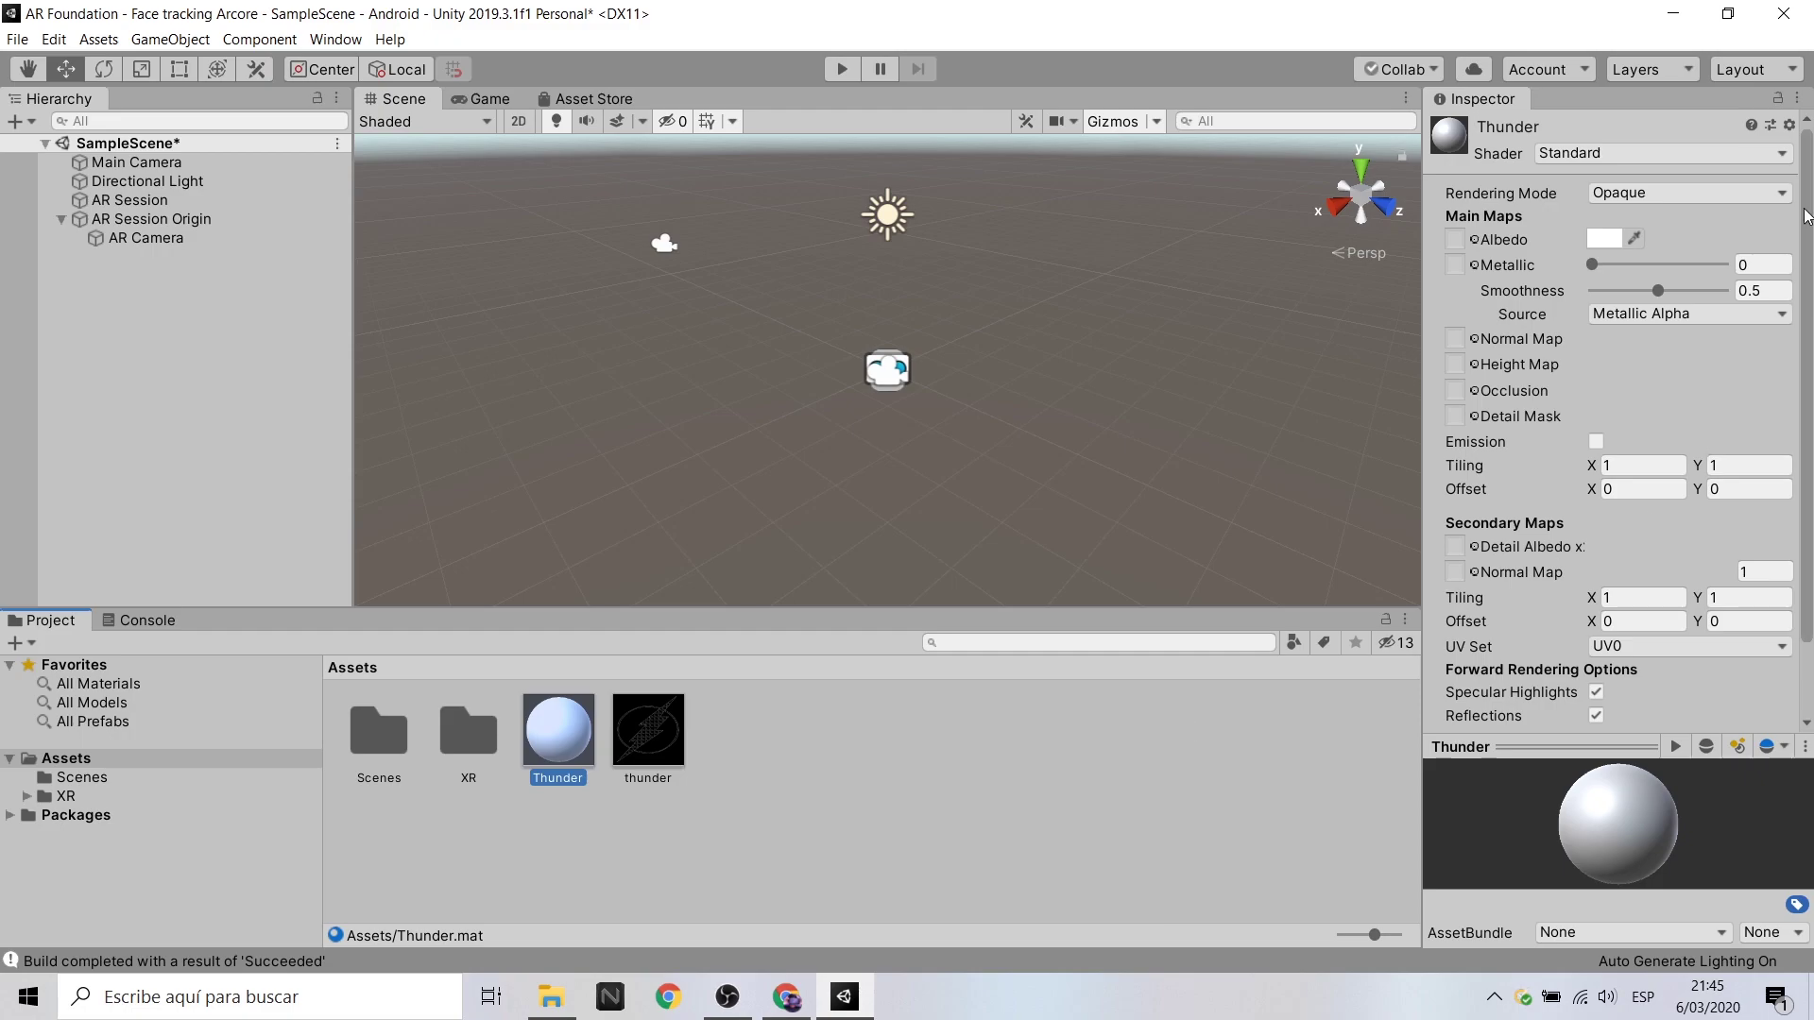
click(1475, 241)
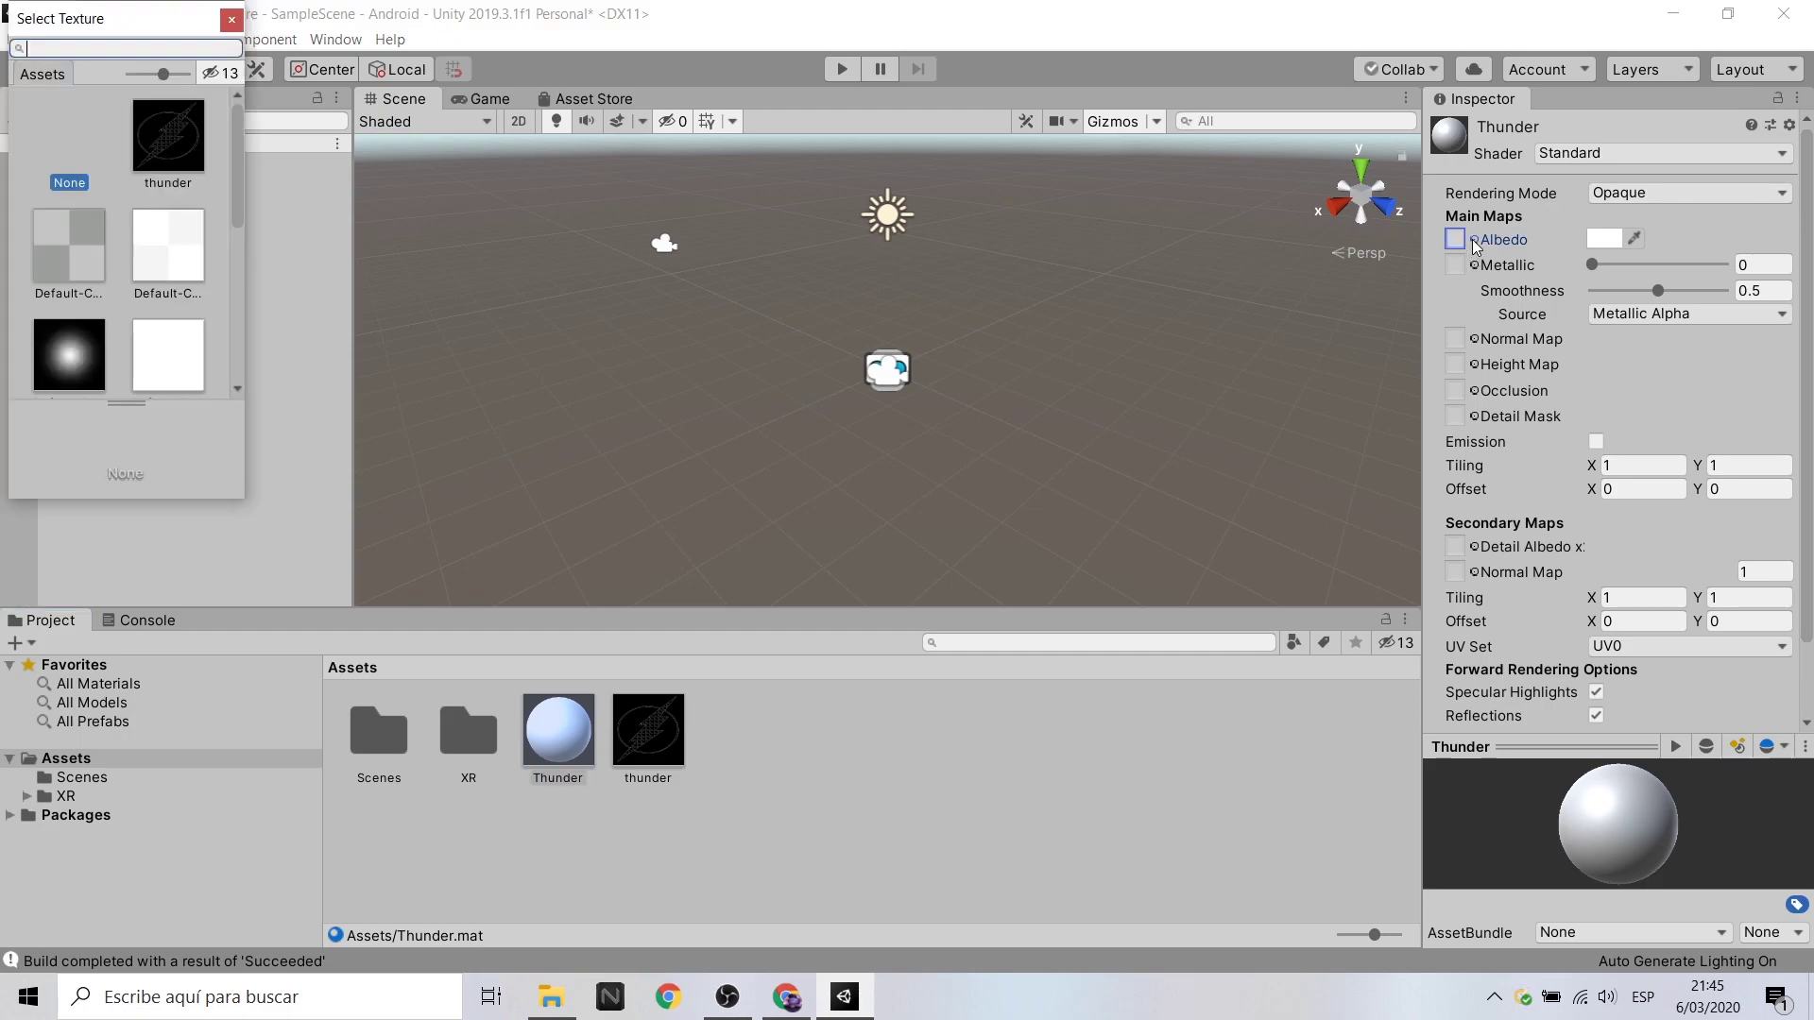
click(164, 163)
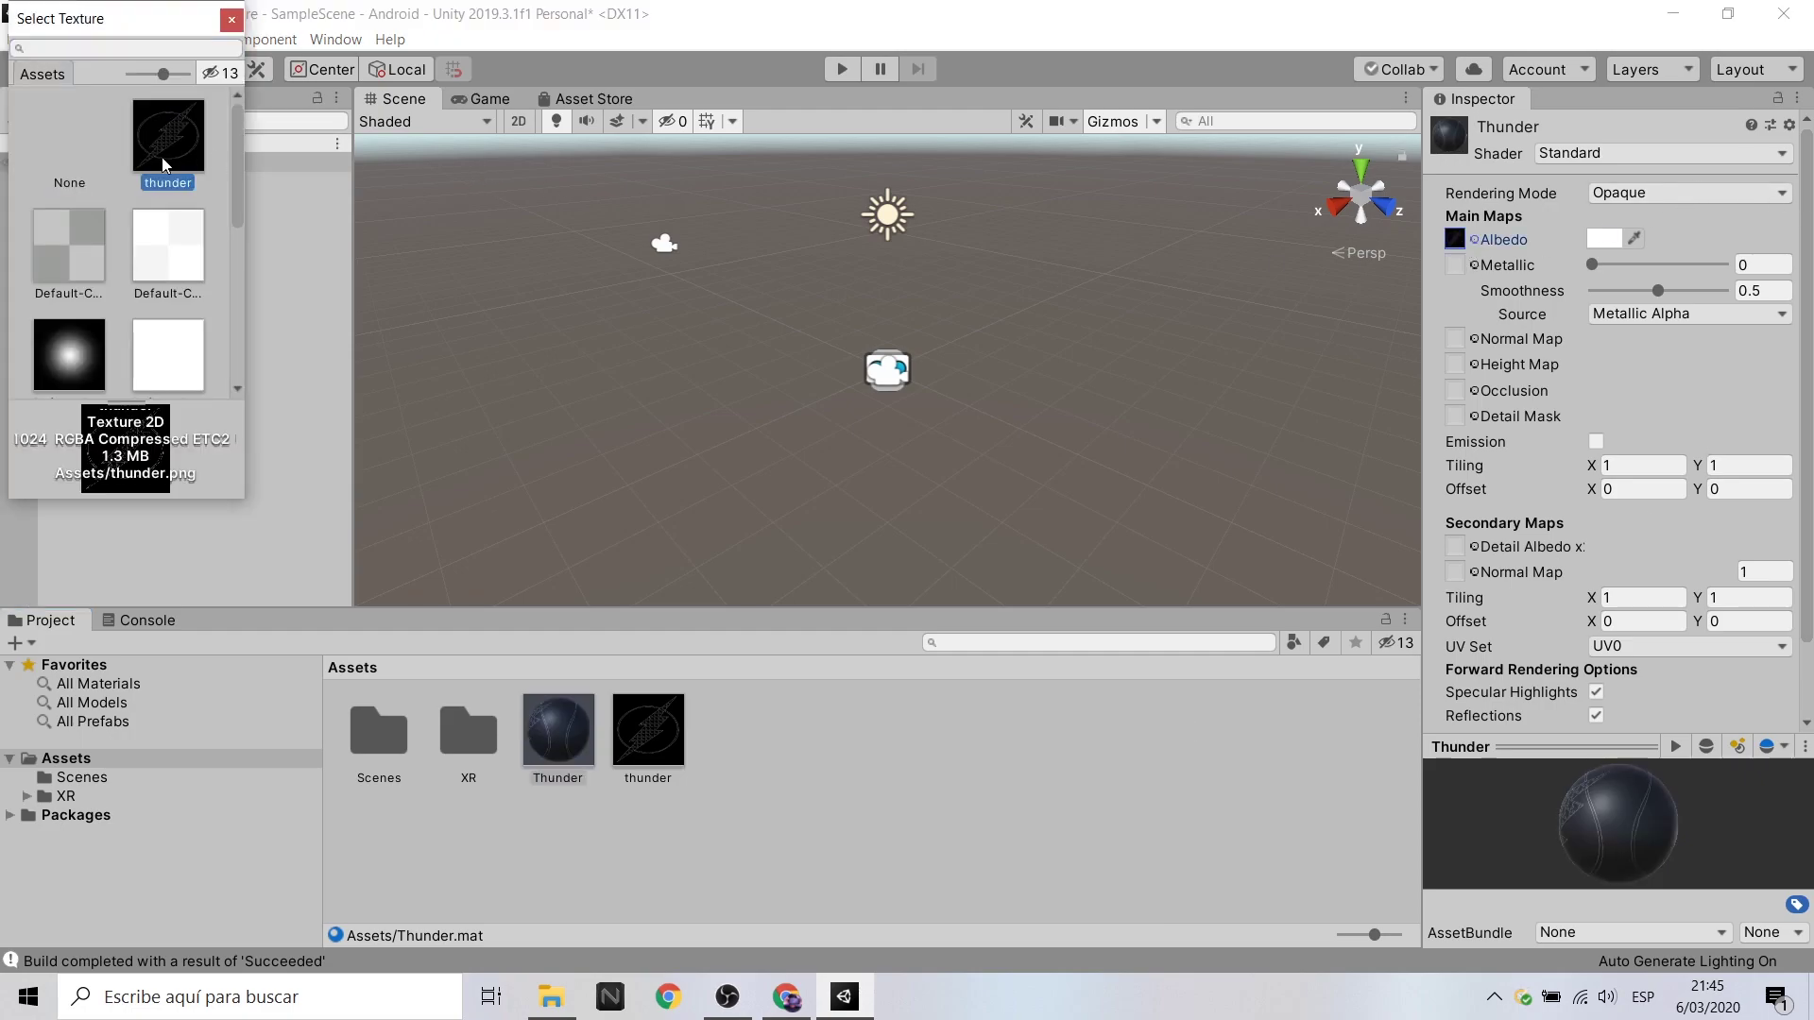
double_click(162, 157)
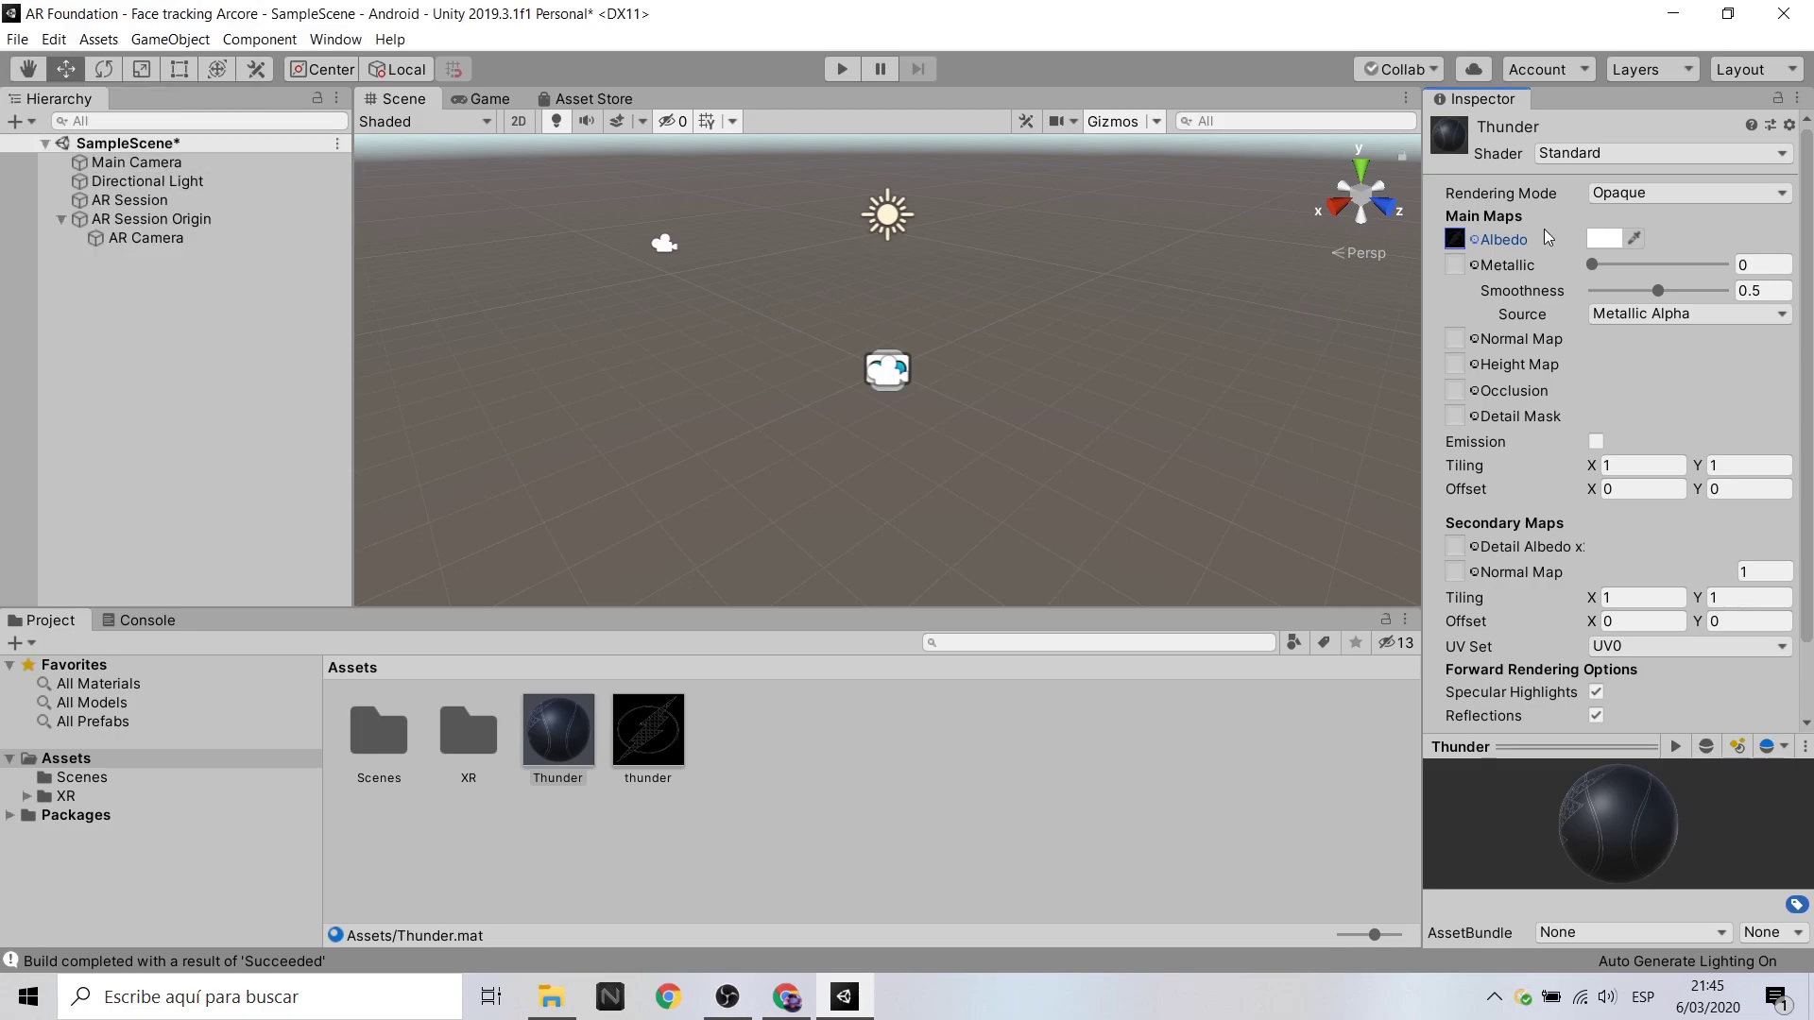
Set Thunder to Cutout mode with Alpha Cutoff 0.133, Metallic 0.486, Smoothness 0.376.
click(1649, 193)
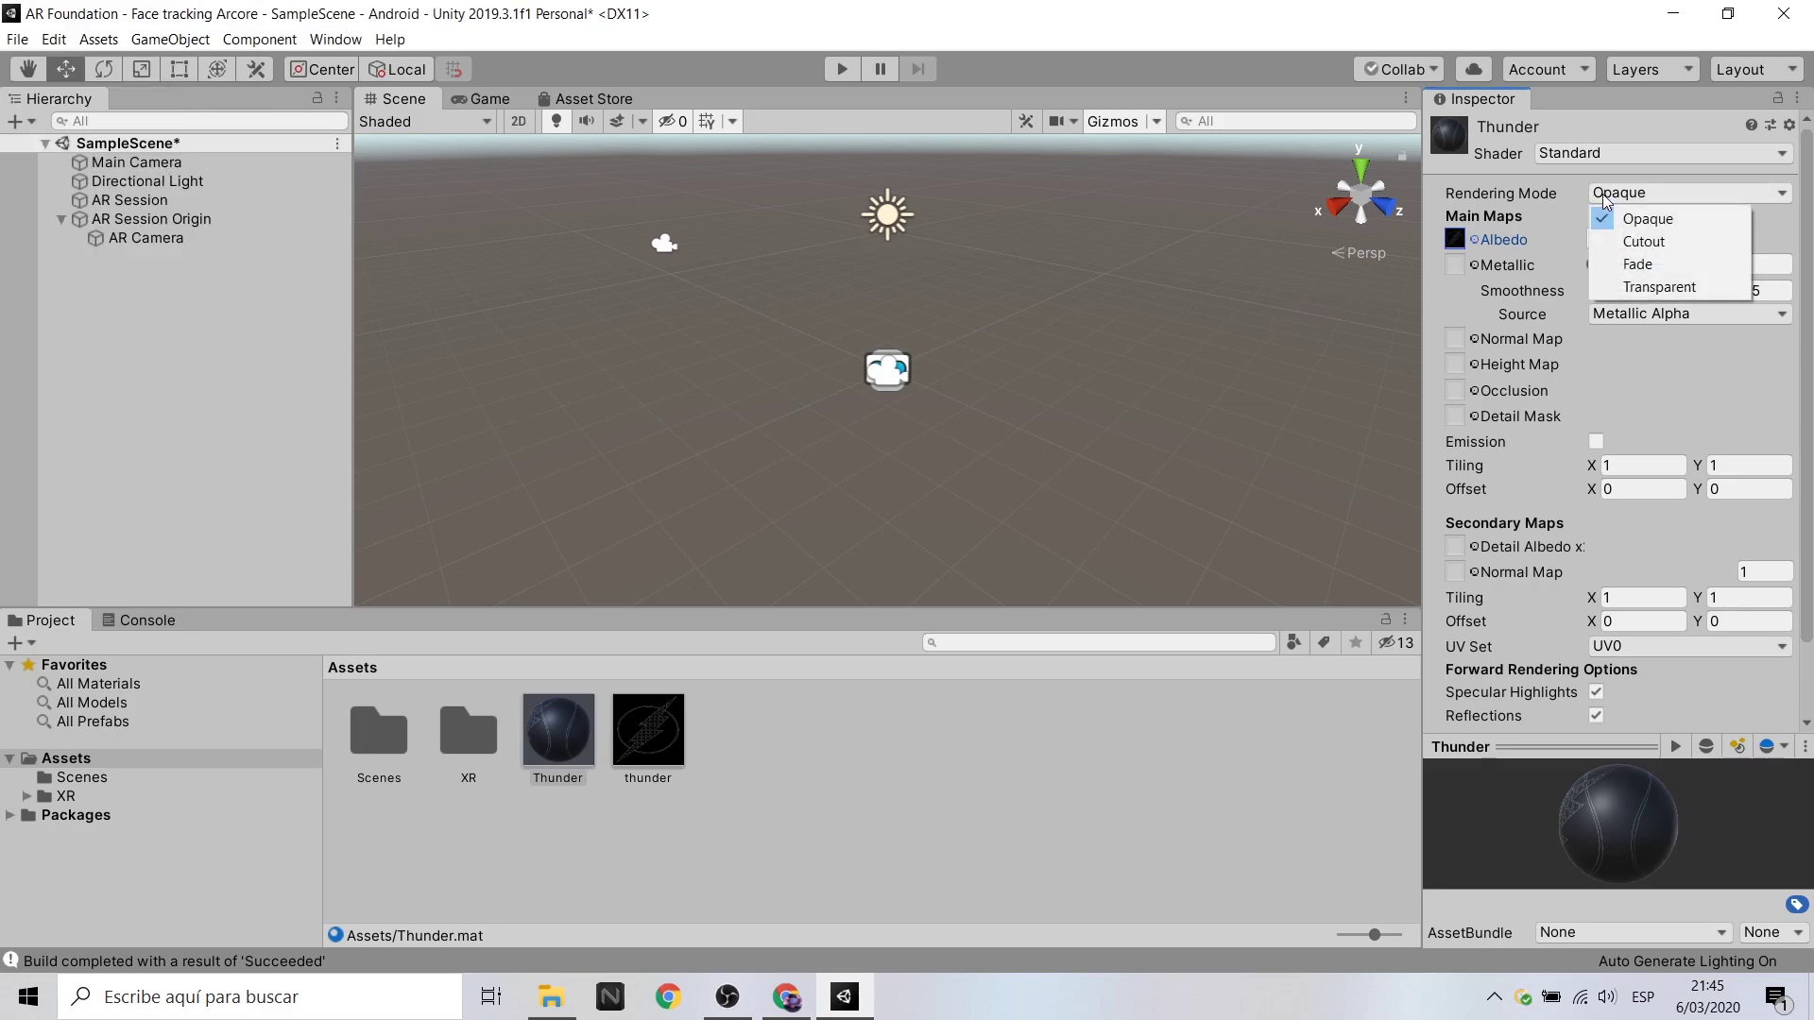
click(1644, 243)
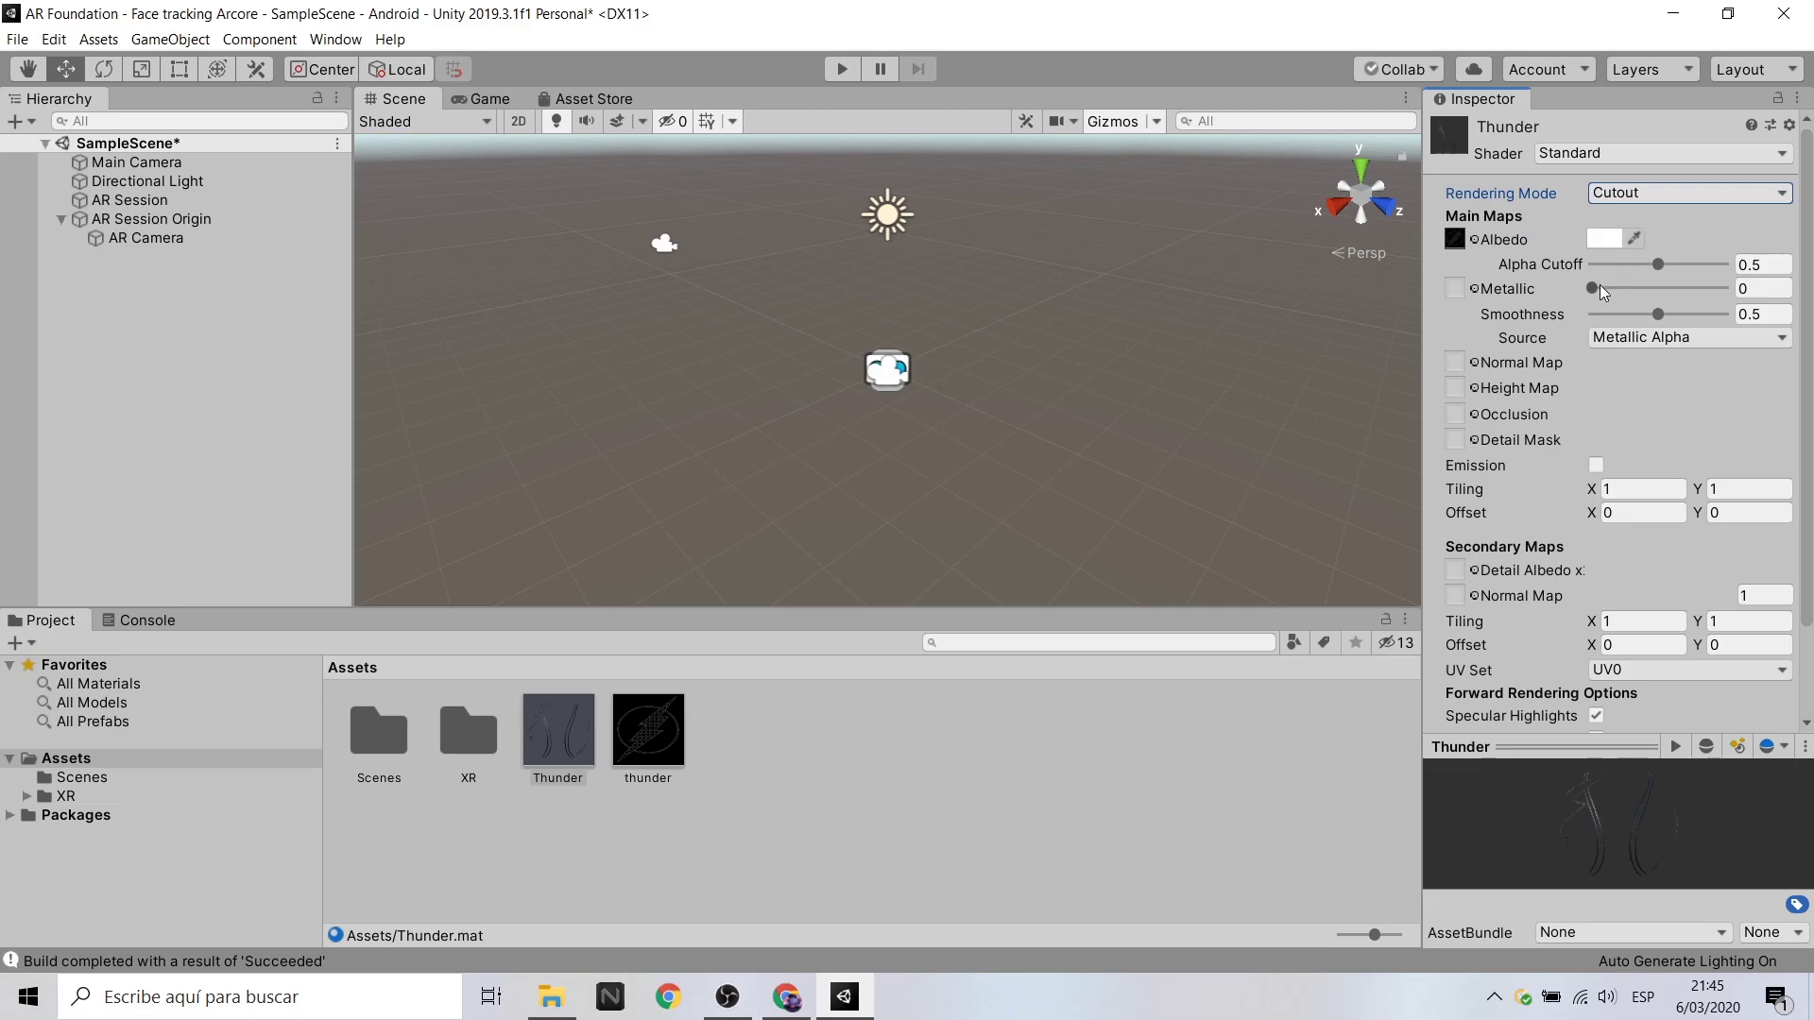
click(1606, 314)
mouse_move(1594, 288)
mouse_down()
mouse_move(1654, 288)
mouse_move(1611, 264)
mouse_up()
drag(1606, 313, 1642, 314)
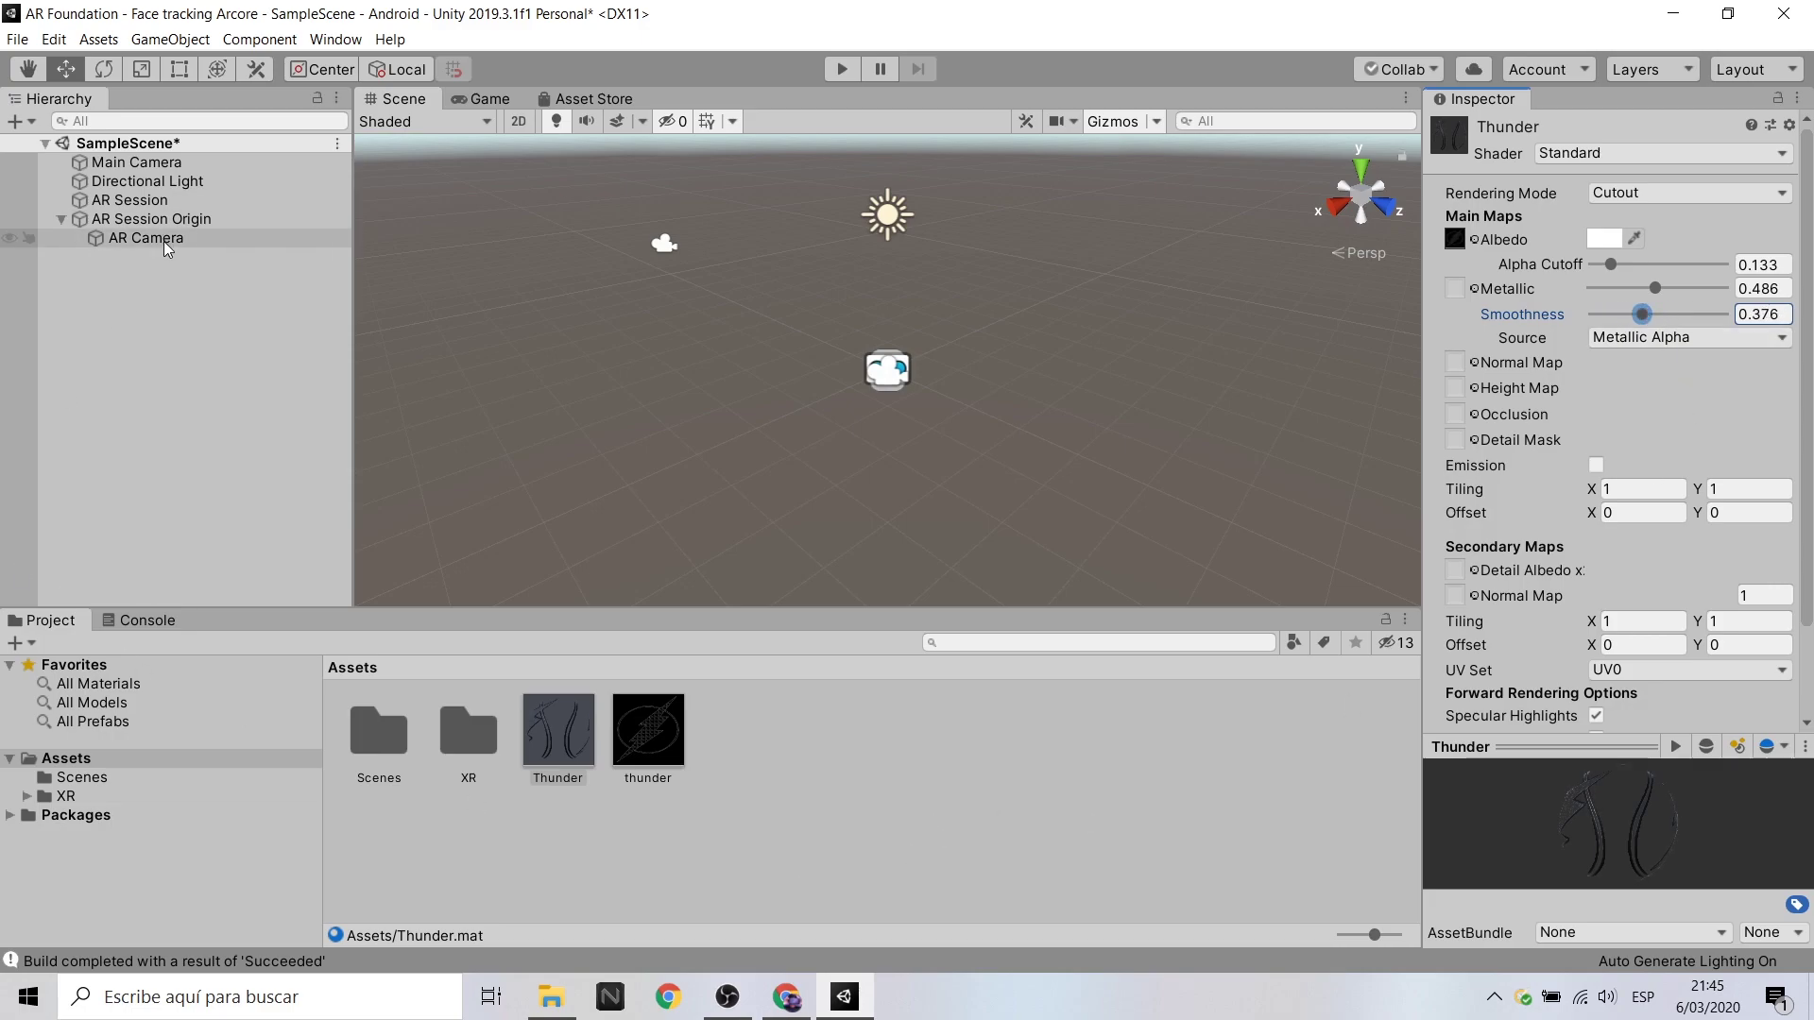
Add an AR Default Face object to the scene via XR in the Hierarchy.
click(189, 223)
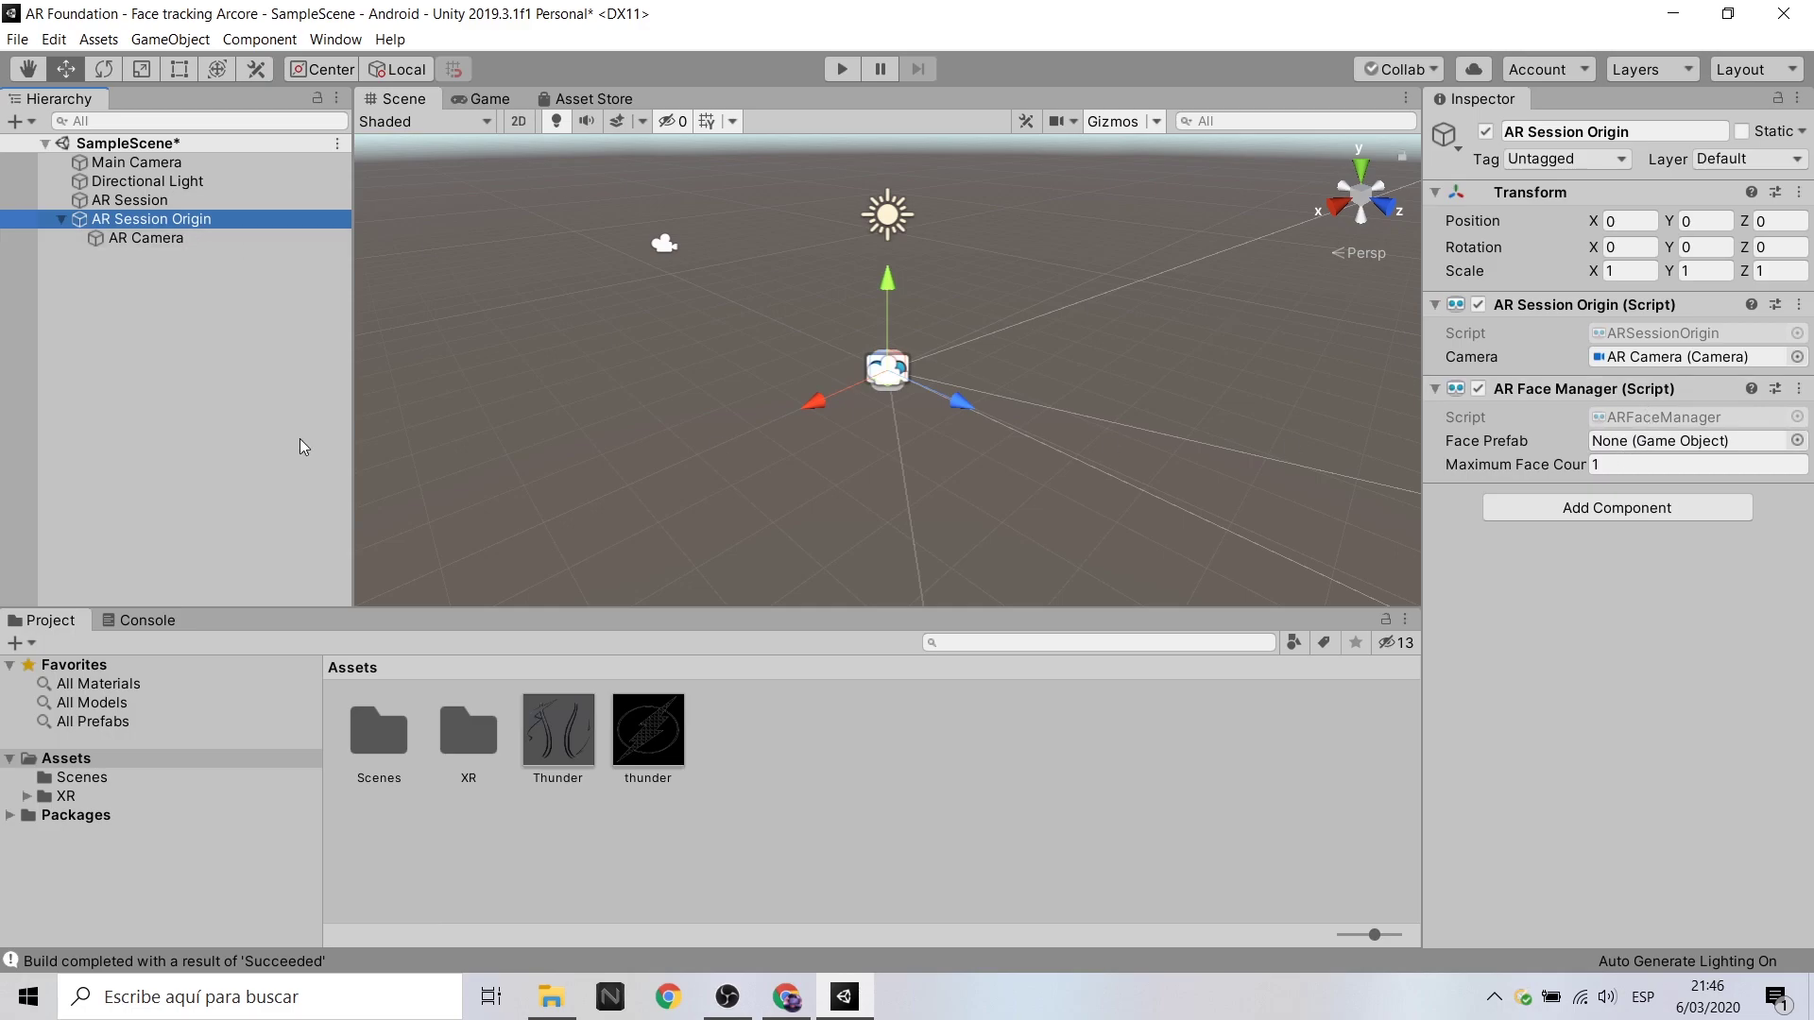
click(157, 308)
right_click(156, 308)
mouse_move(263, 678)
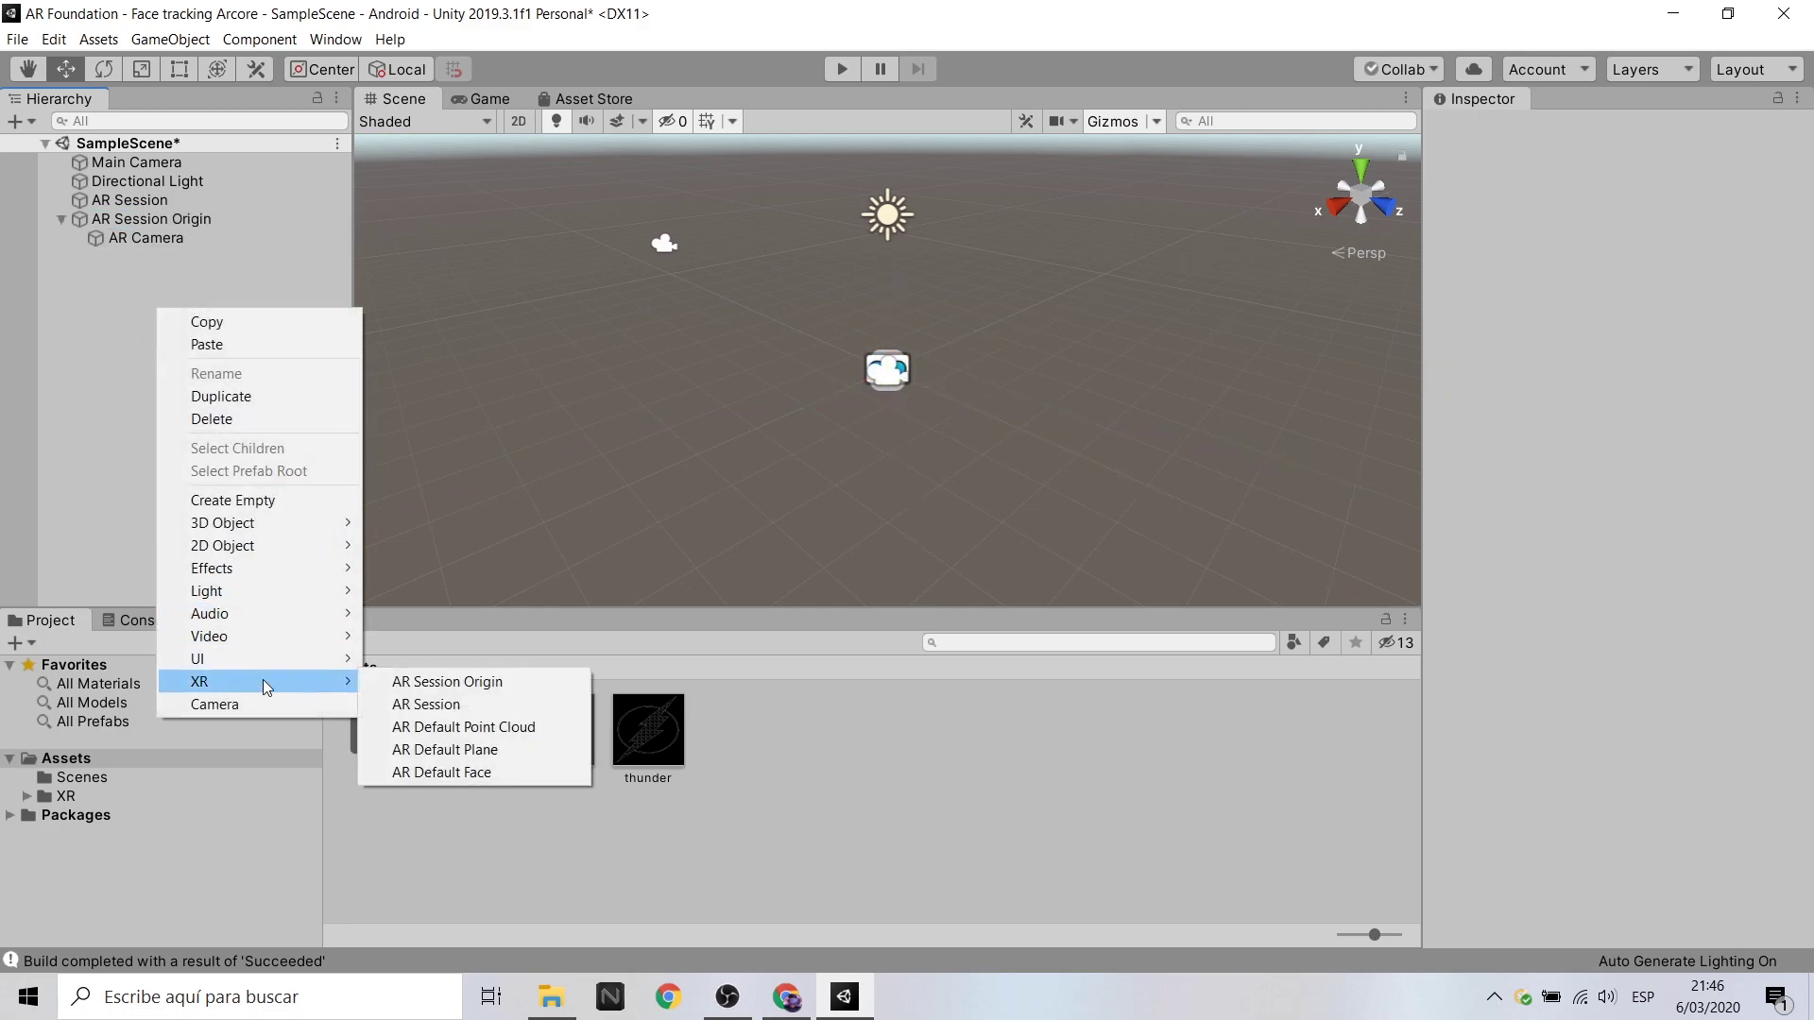
click(468, 771)
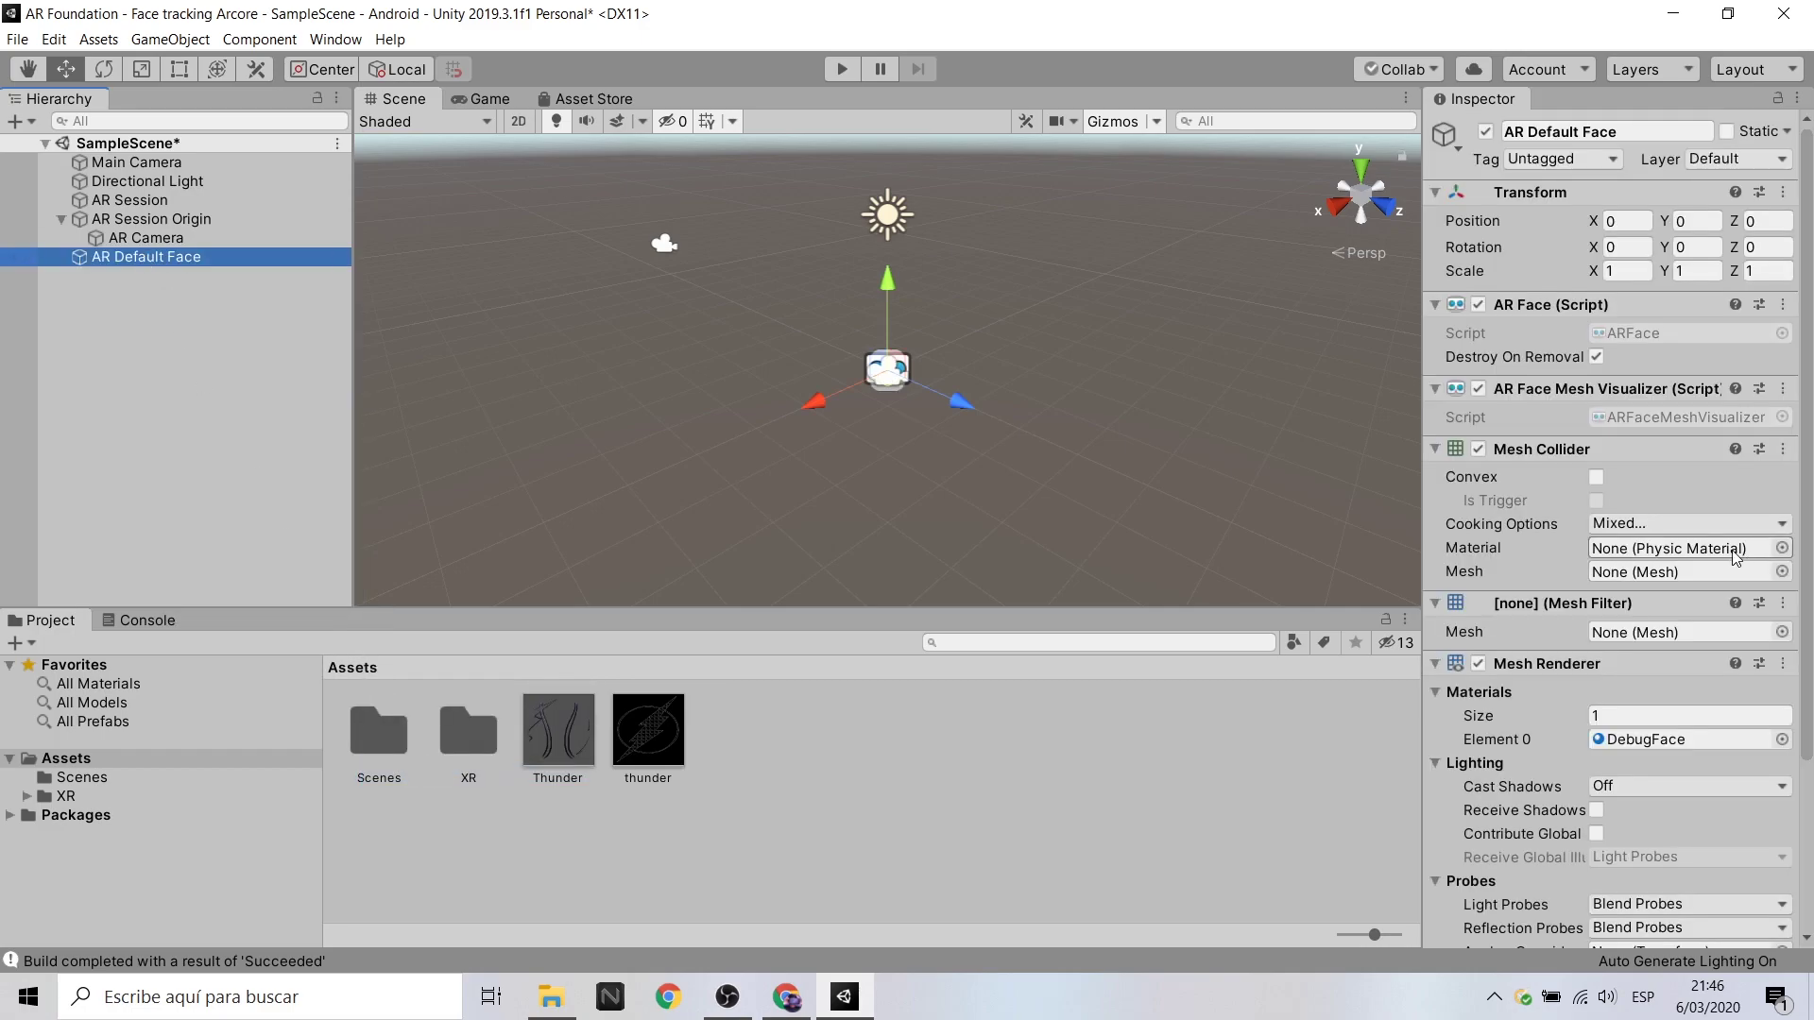
Replace the AR Default Face's DebugFace material with the Thunder material.
scroll(1648, 643, down, 3)
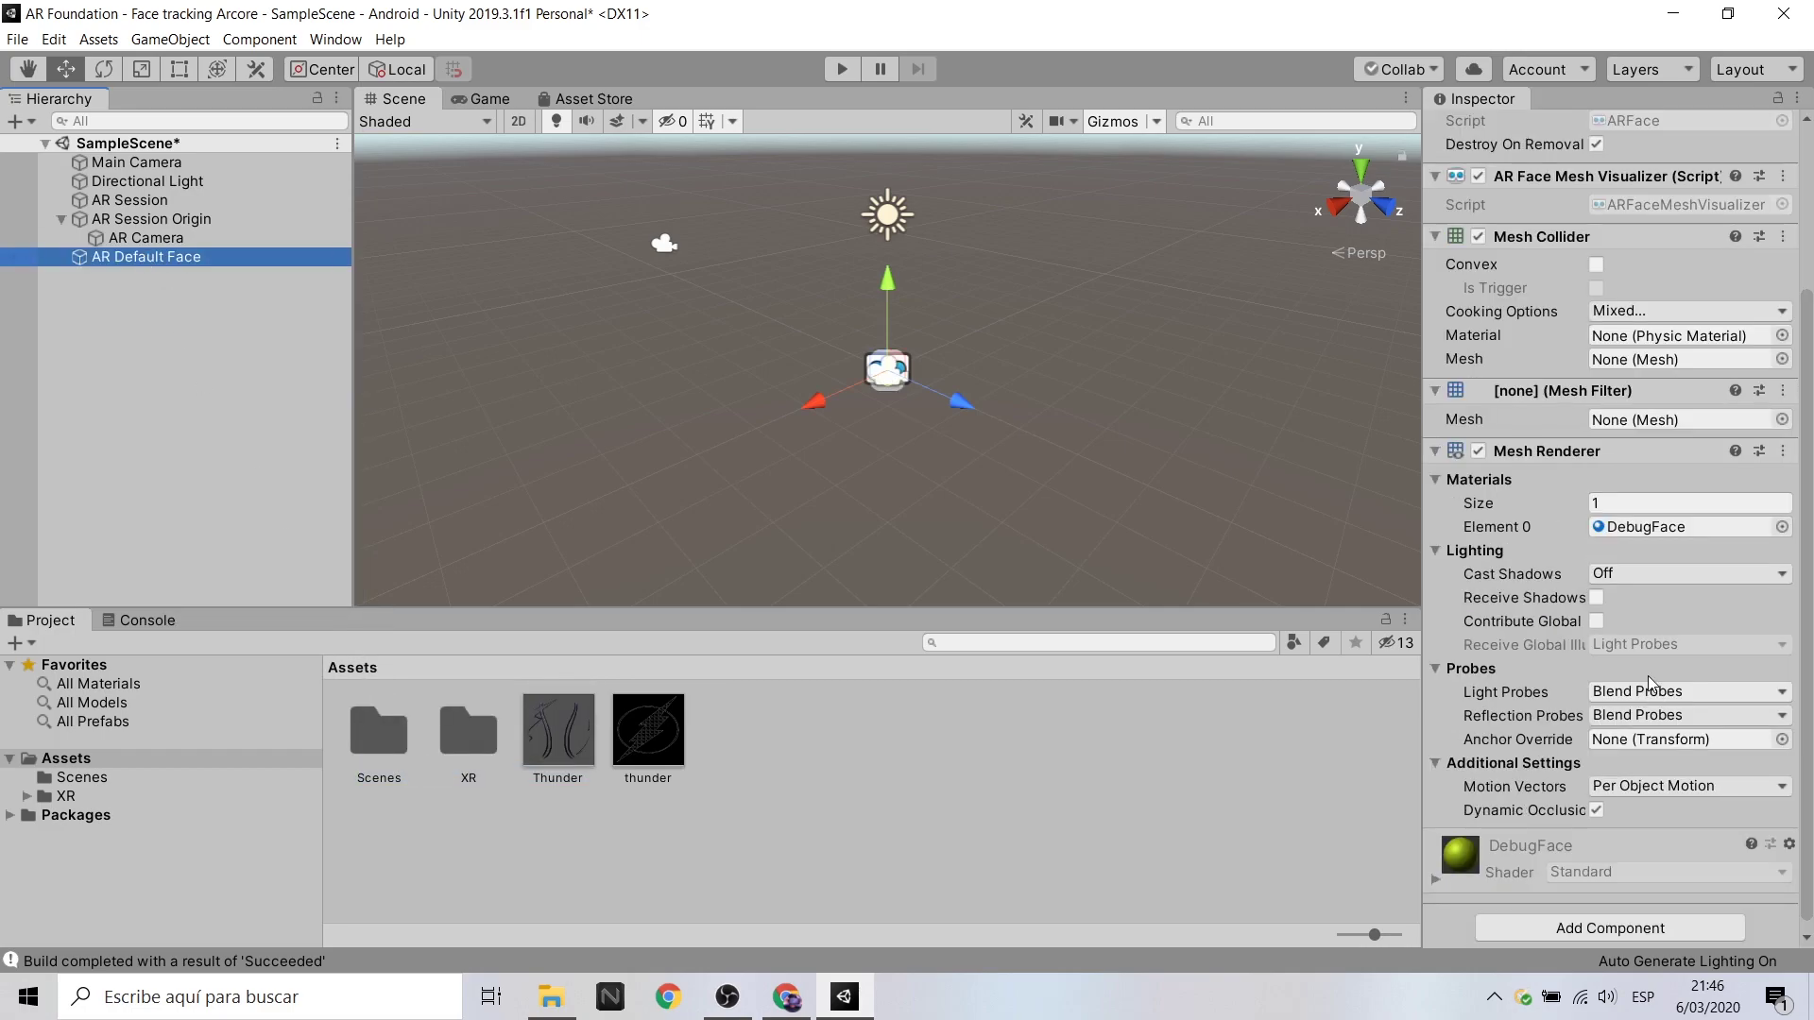
click(1637, 529)
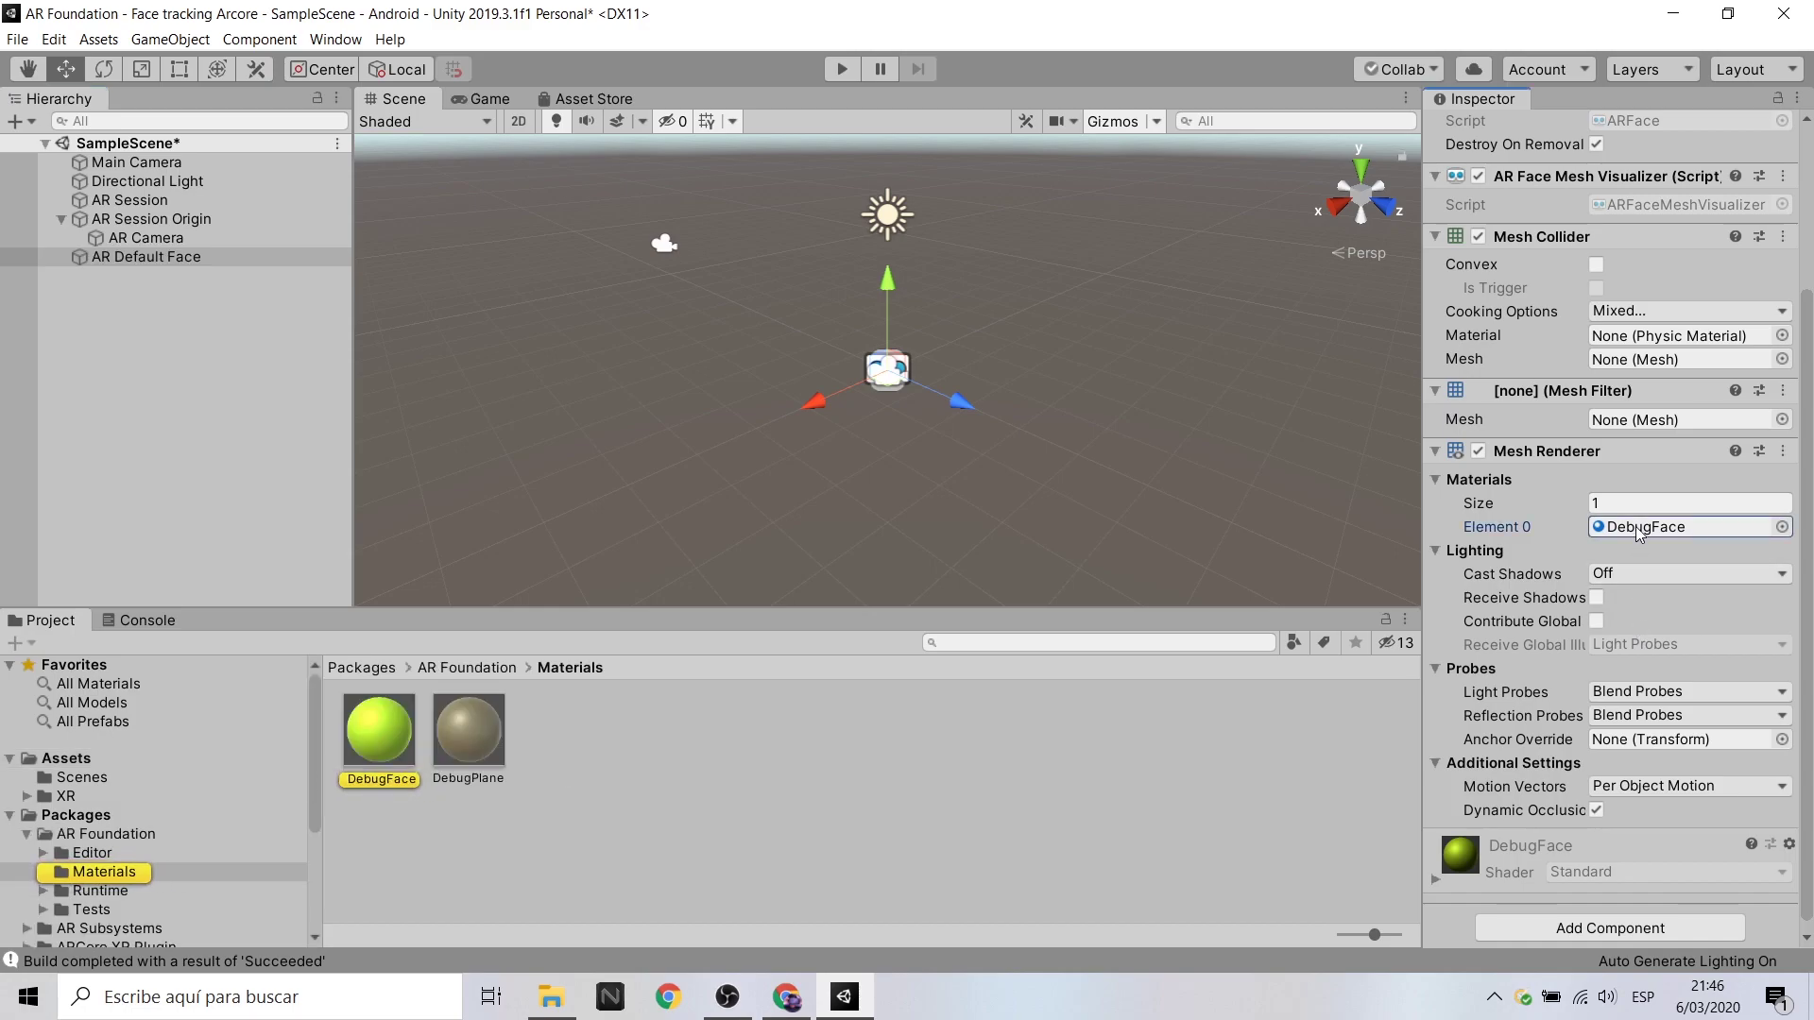
click(1783, 528)
click(188, 255)
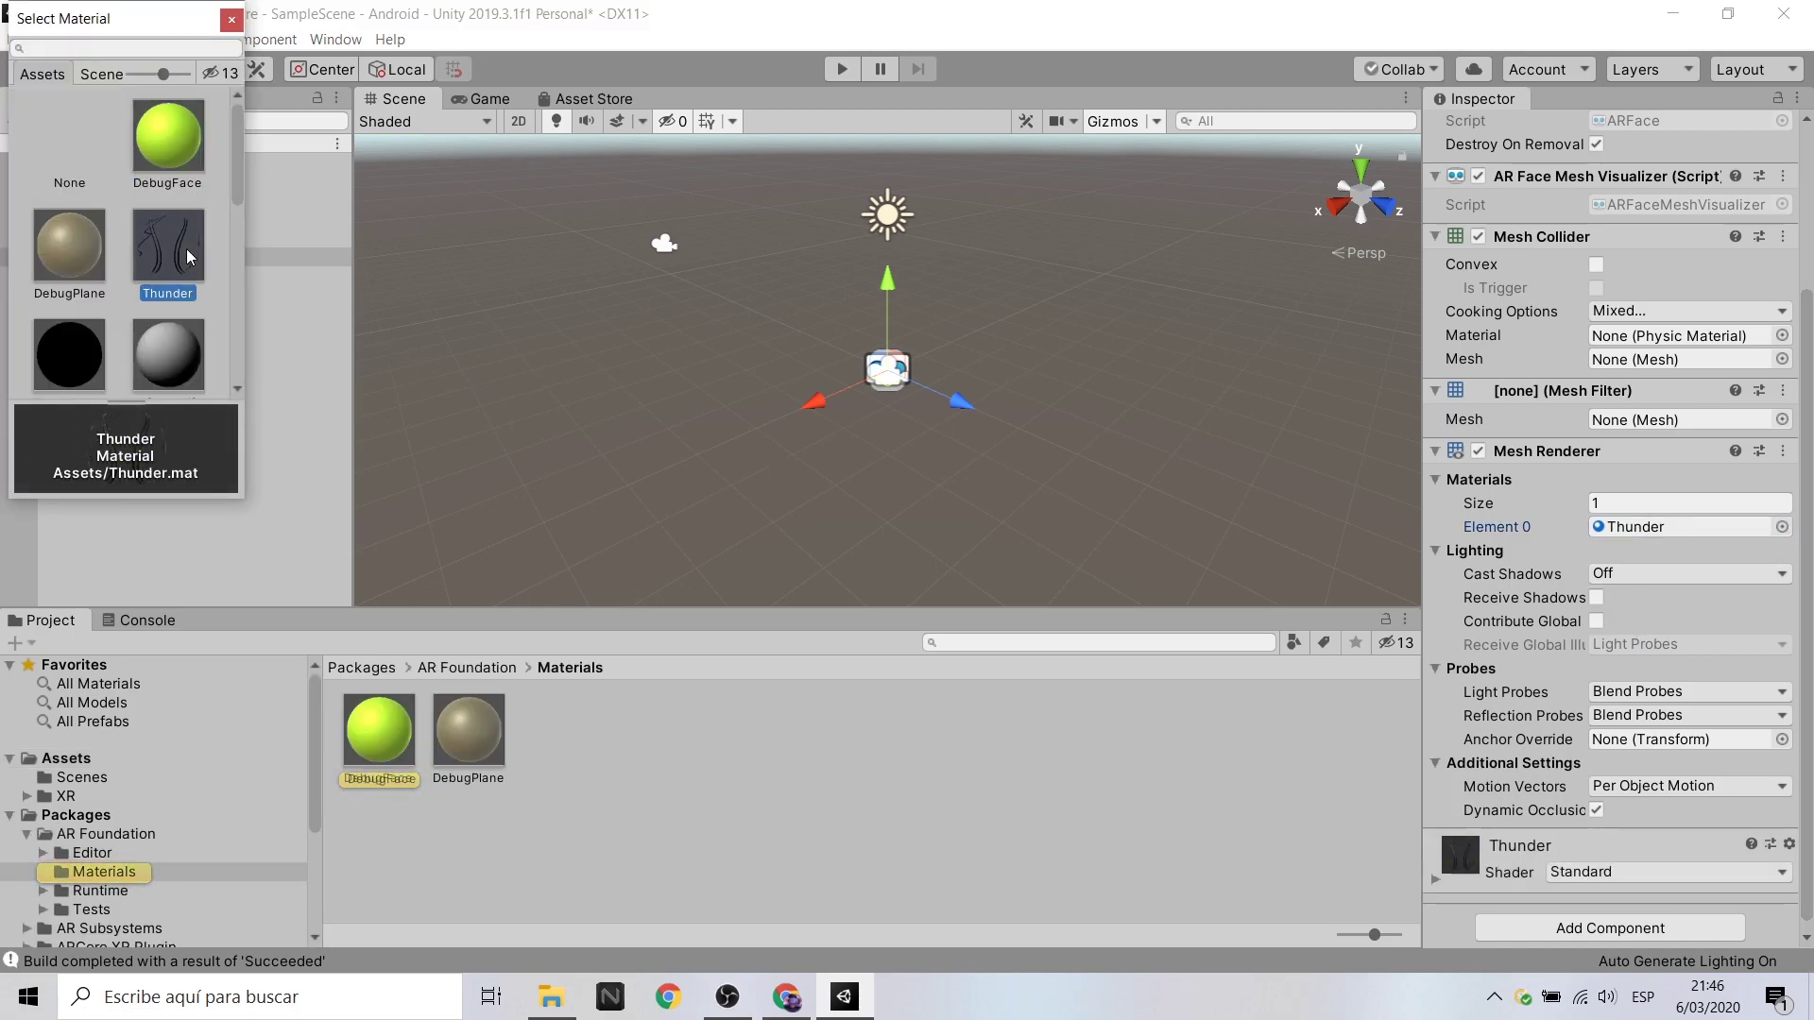
click(188, 256)
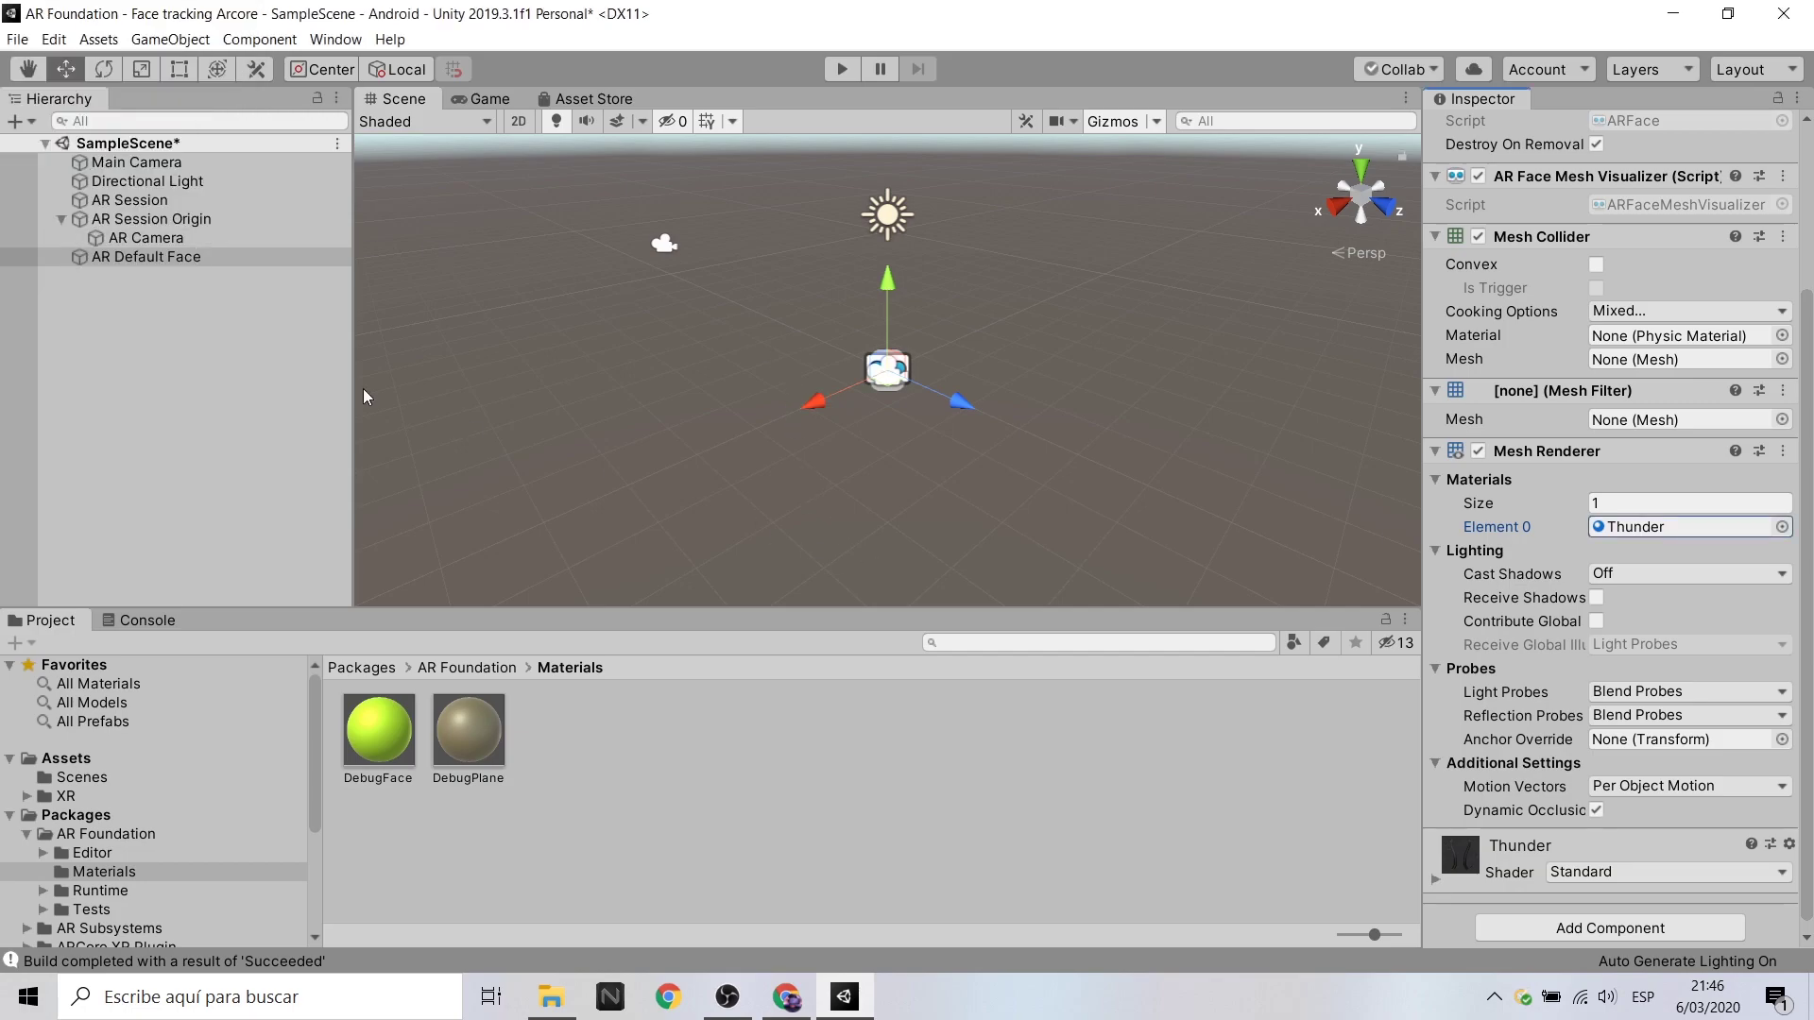
Assign AR Default Face as the Face Prefab in AR Session Origin's AR Face Manager.
click(167, 220)
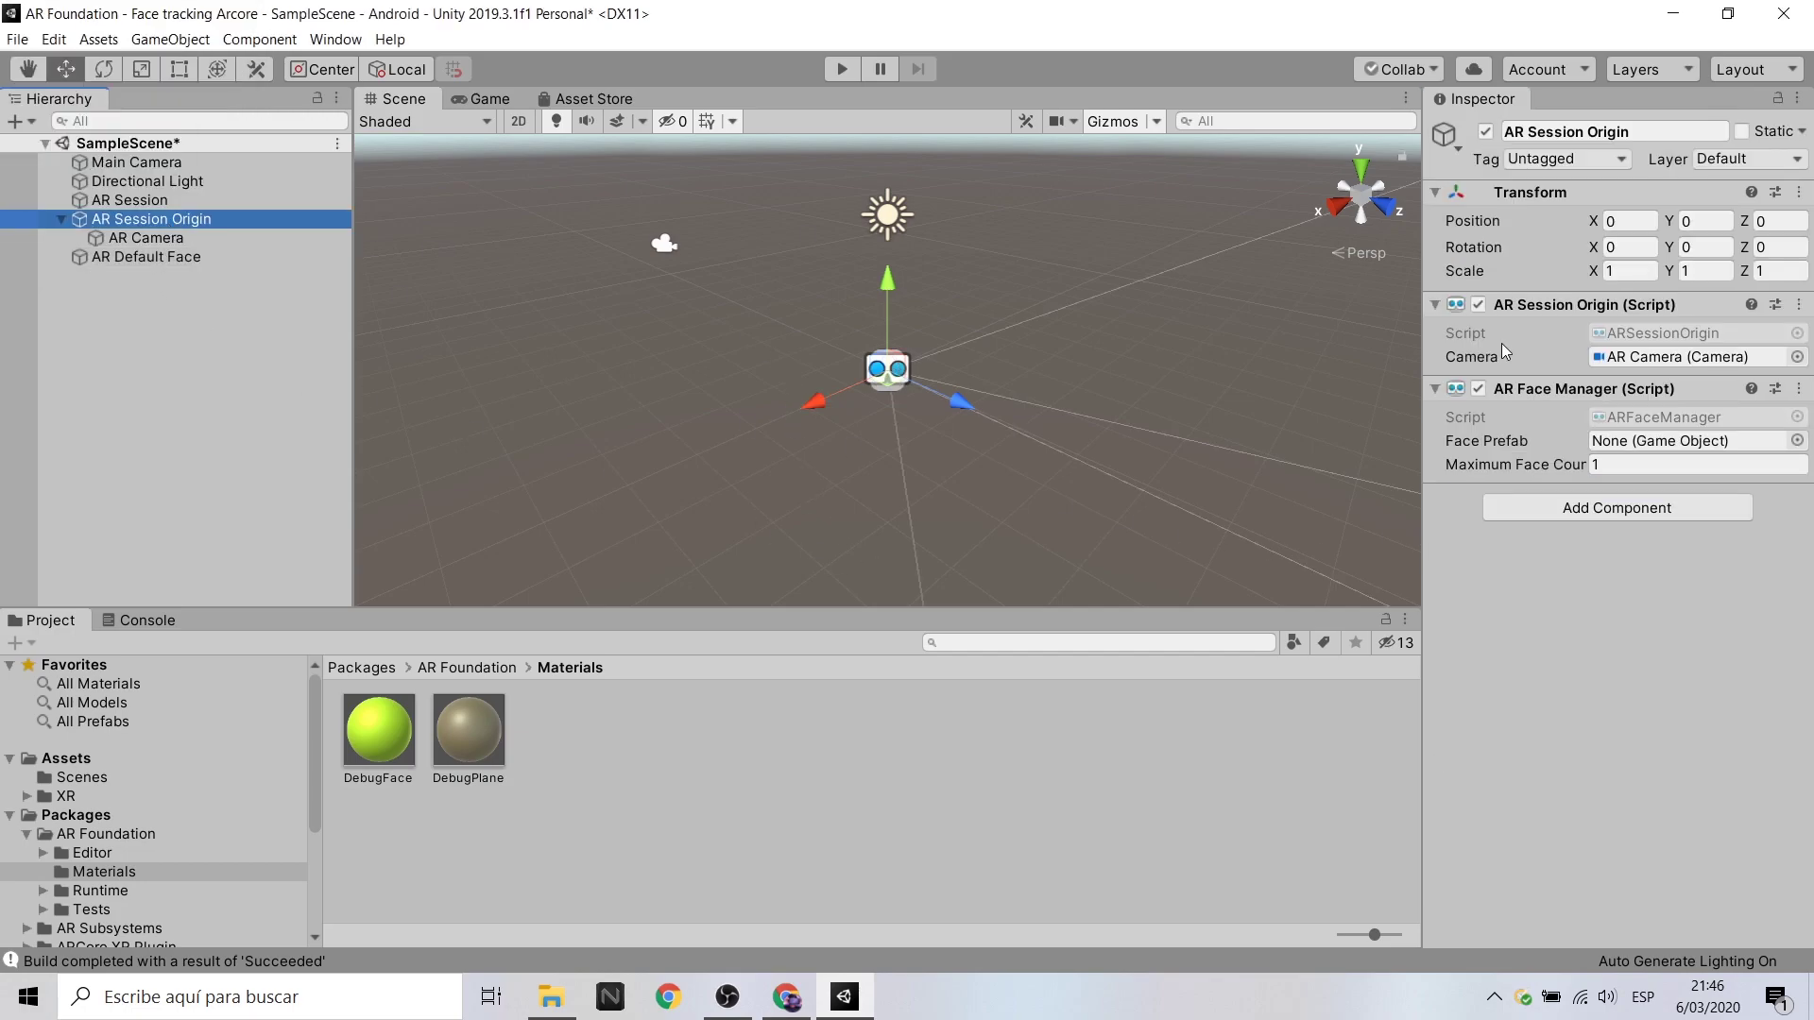
click(1797, 442)
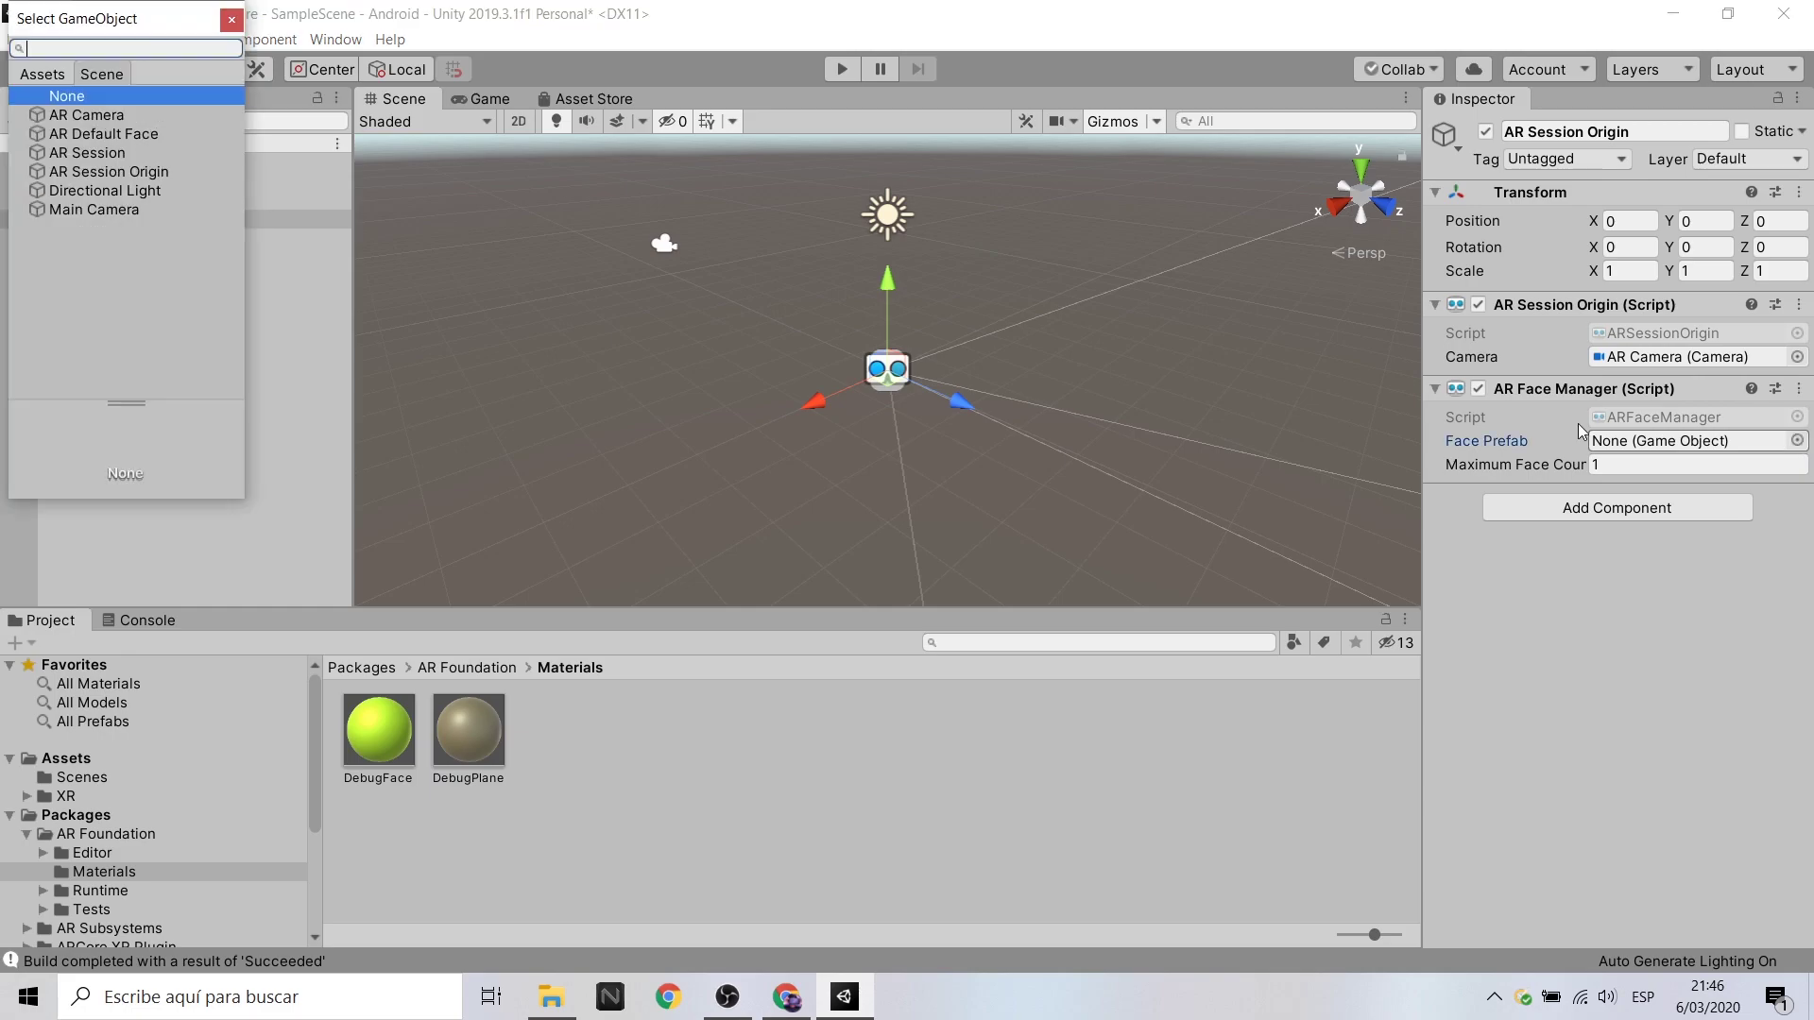
double_click(158, 135)
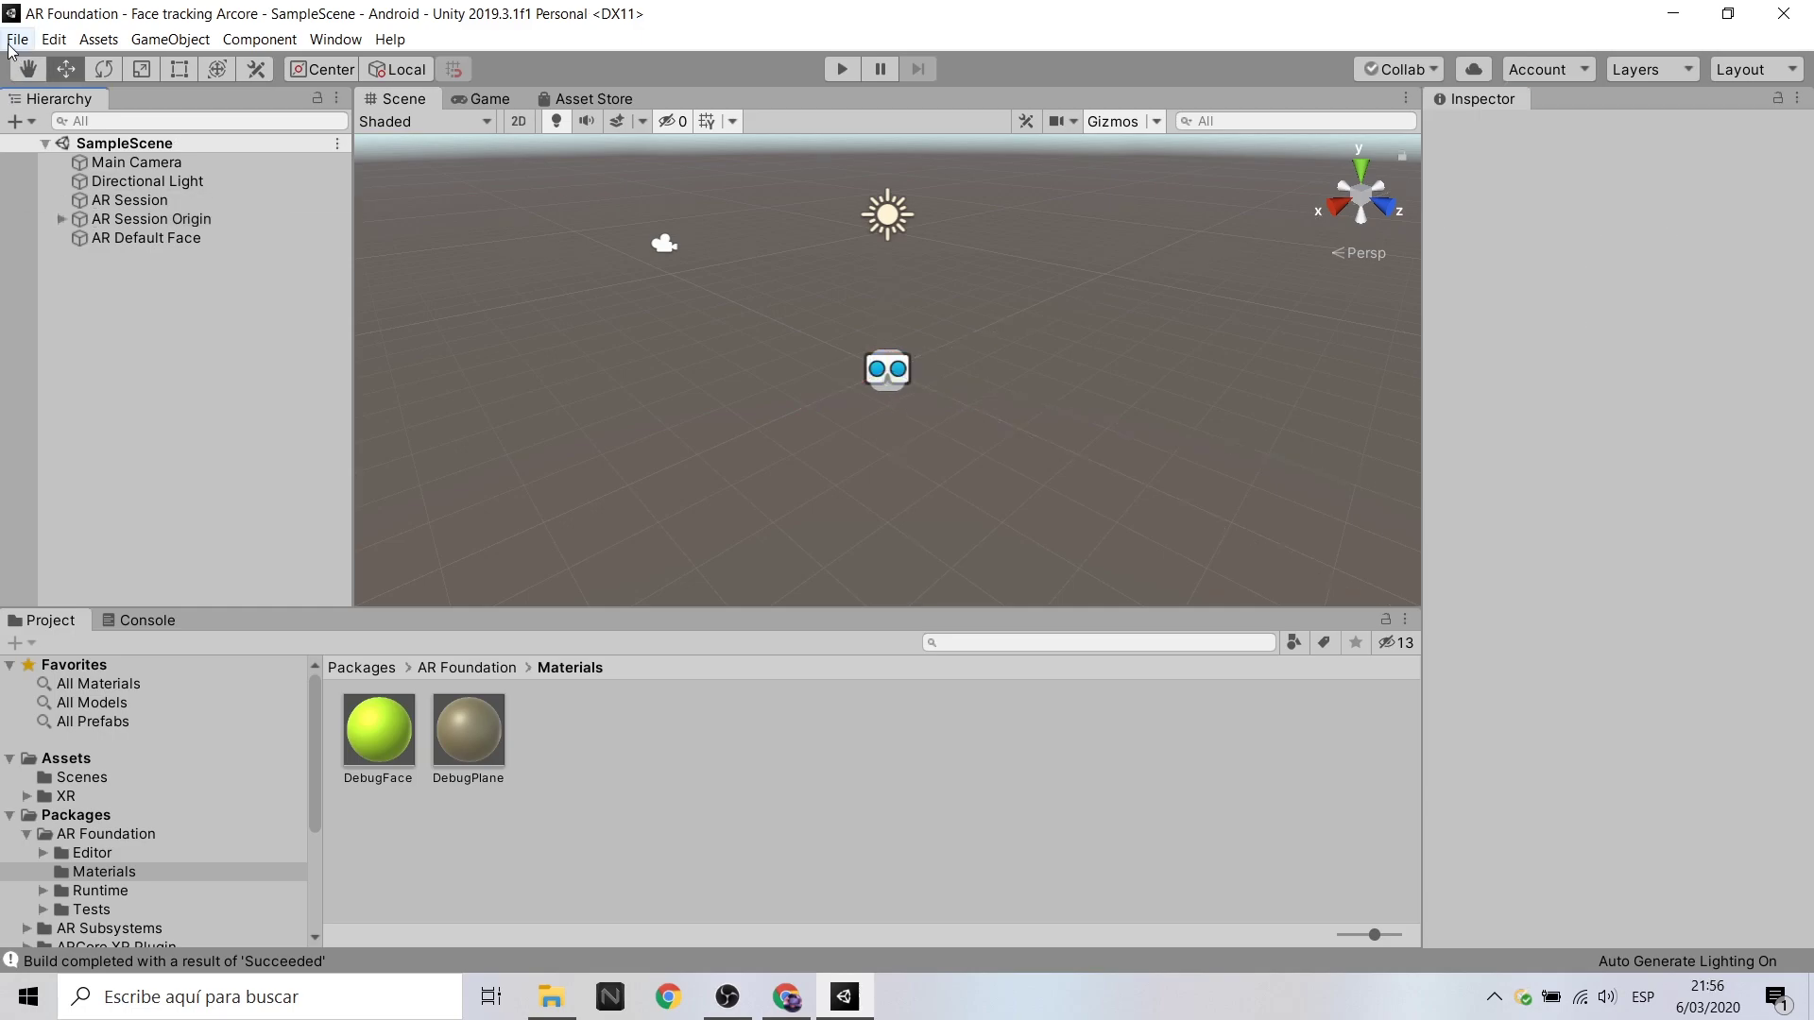
Build and run the Android app as face.apk, overwriting the existing file.
click(16, 40)
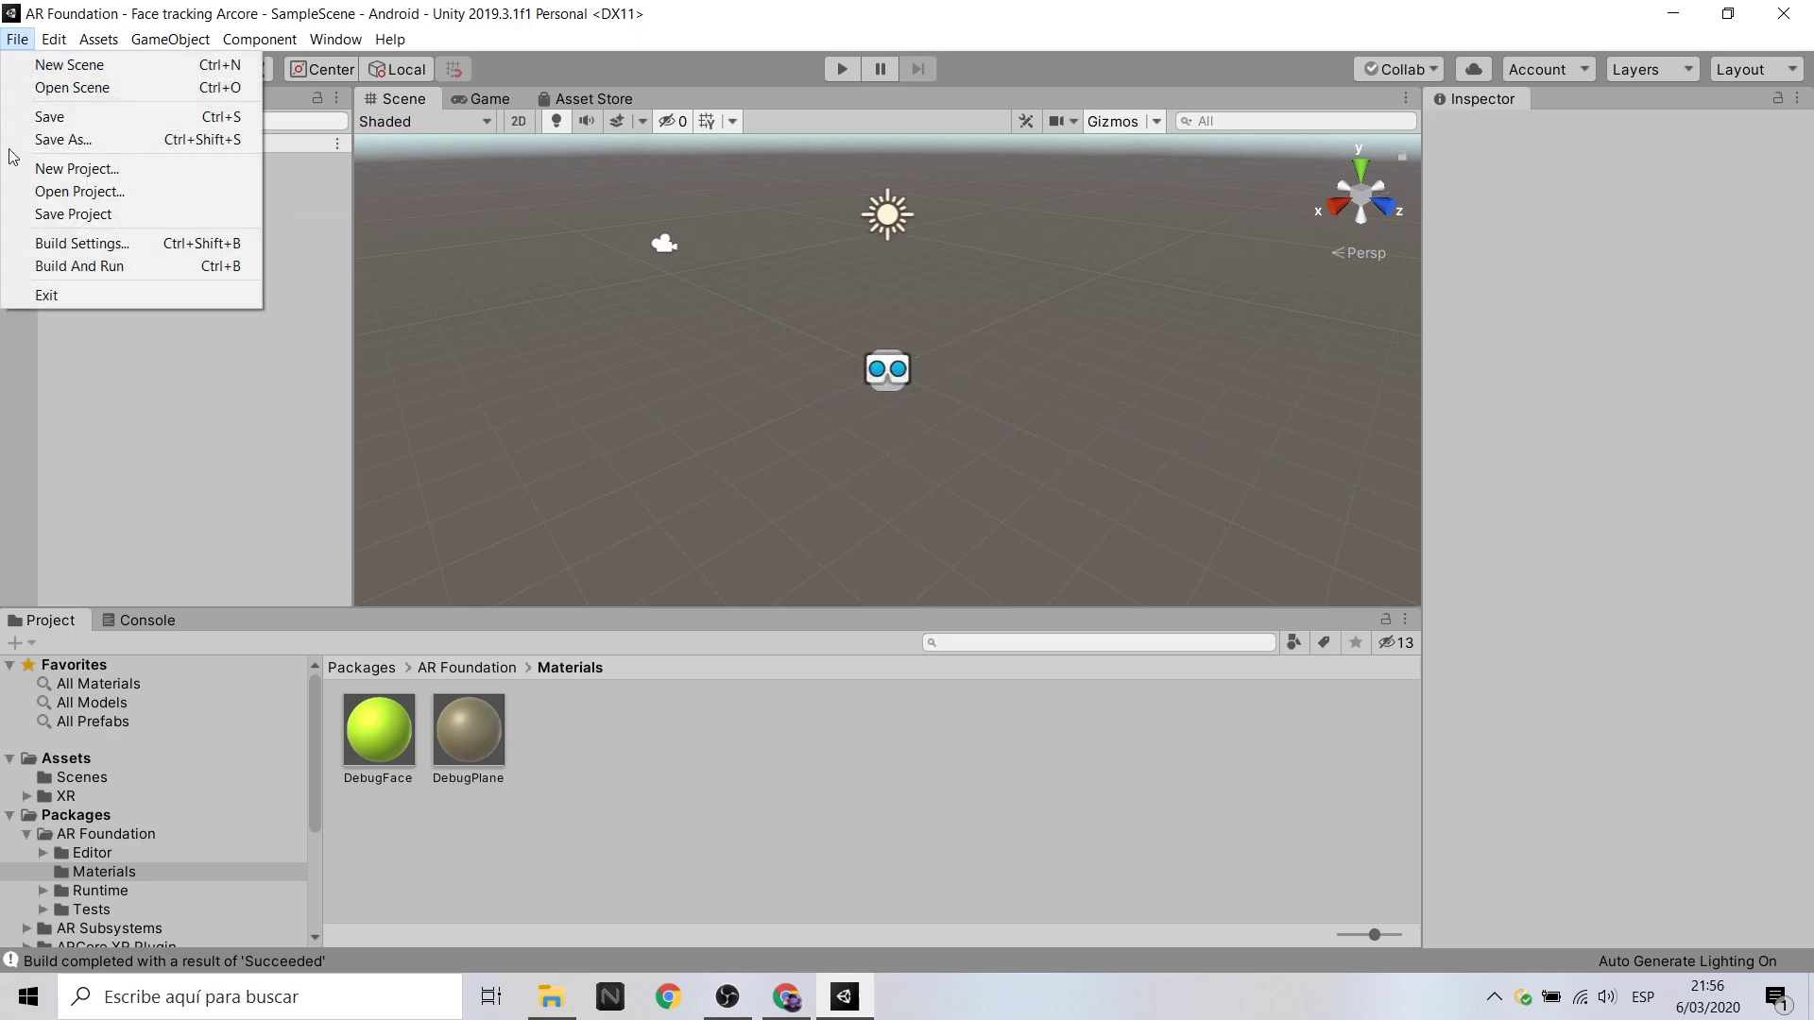
click(65, 244)
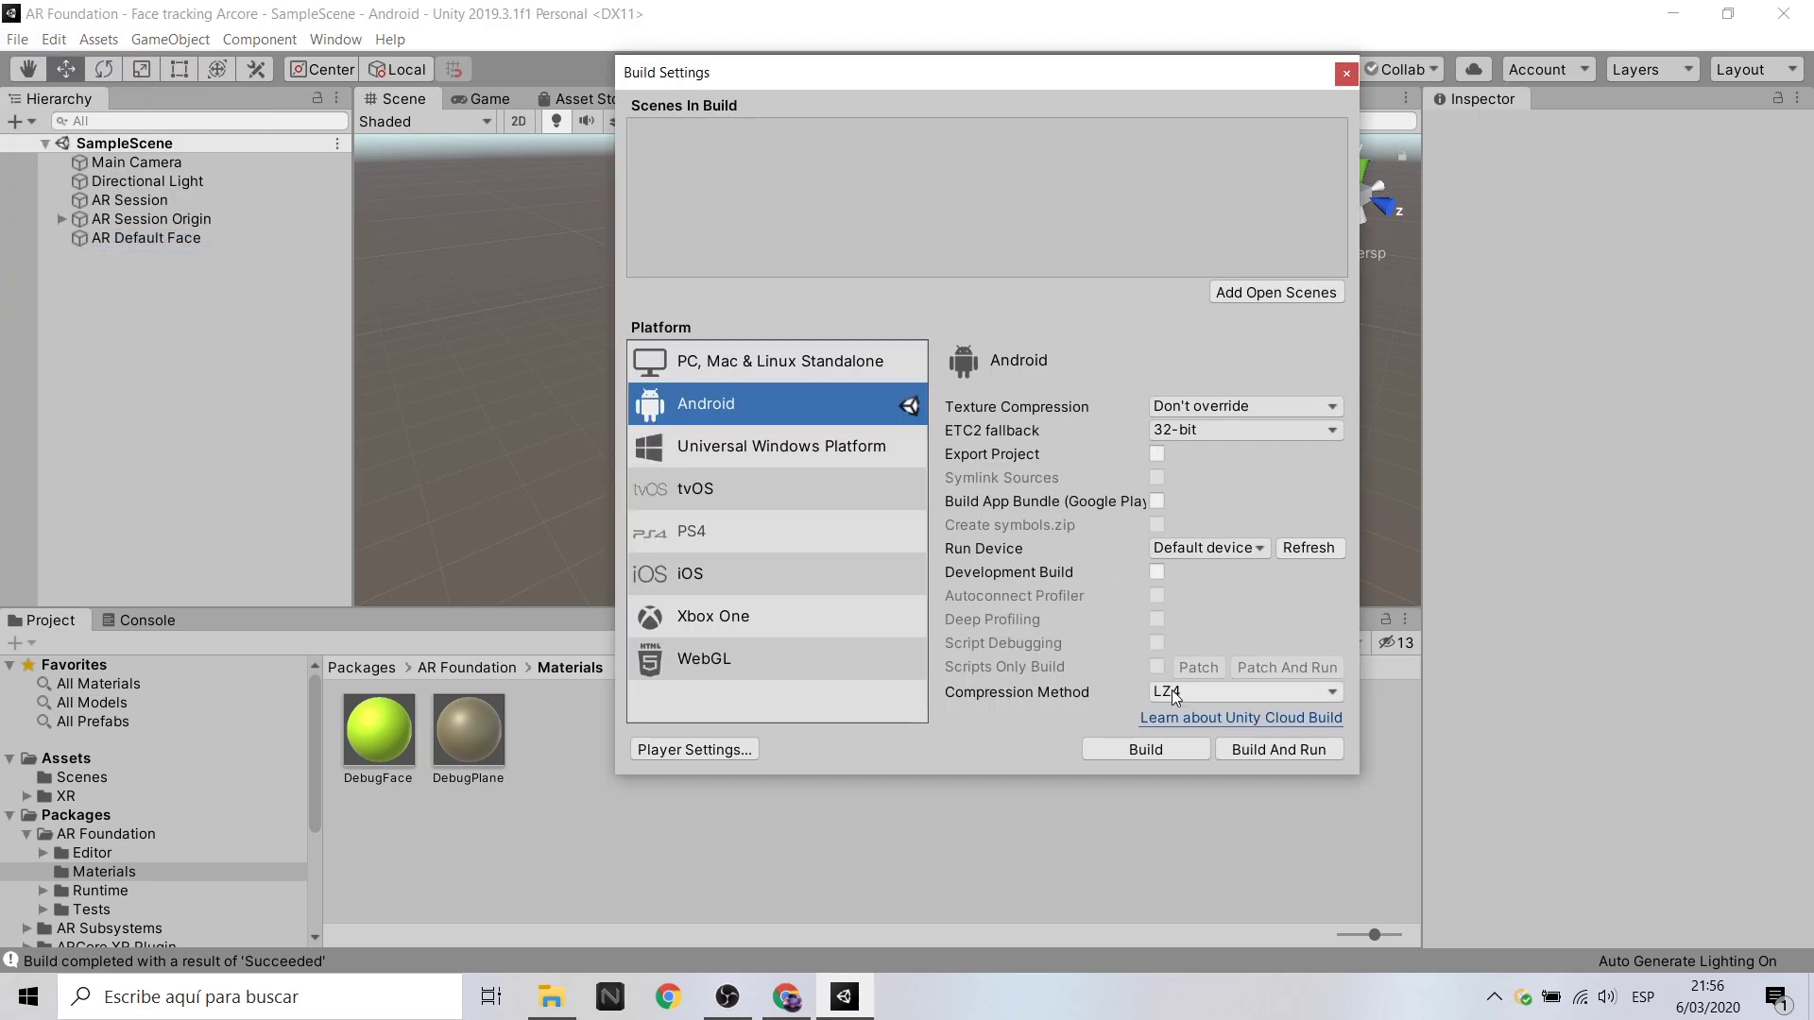
click(1283, 750)
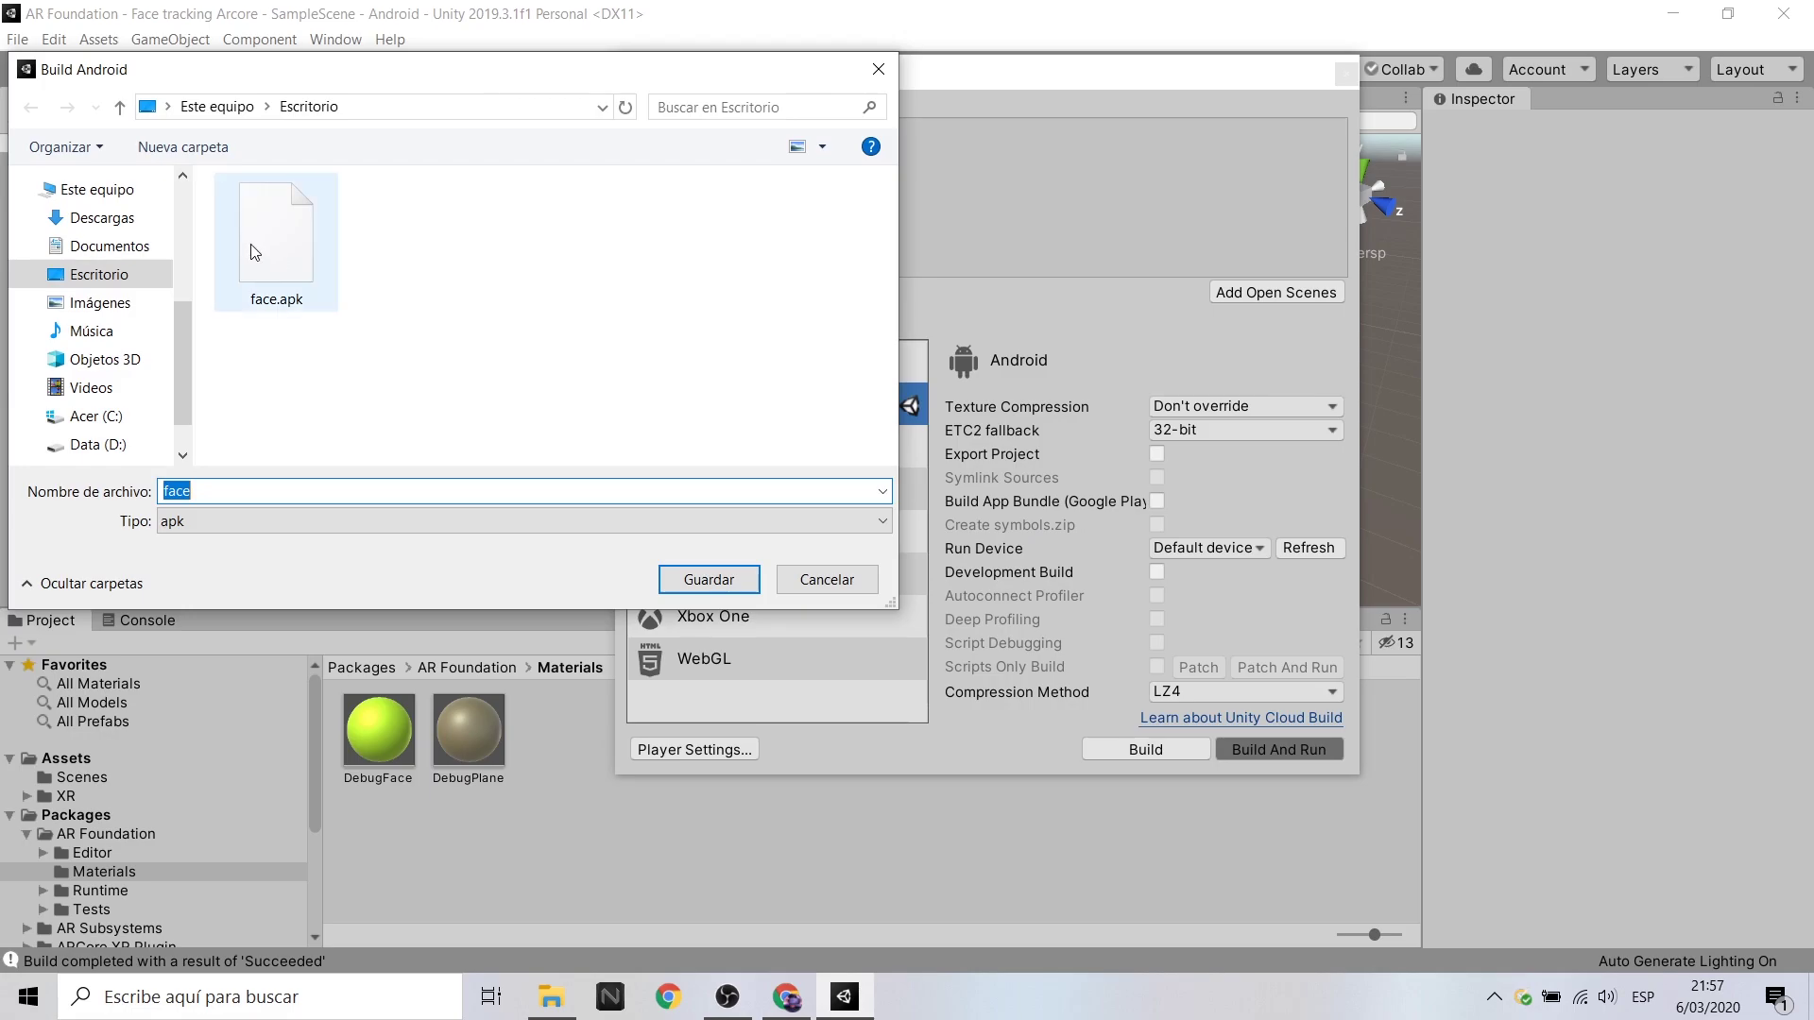
click(711, 590)
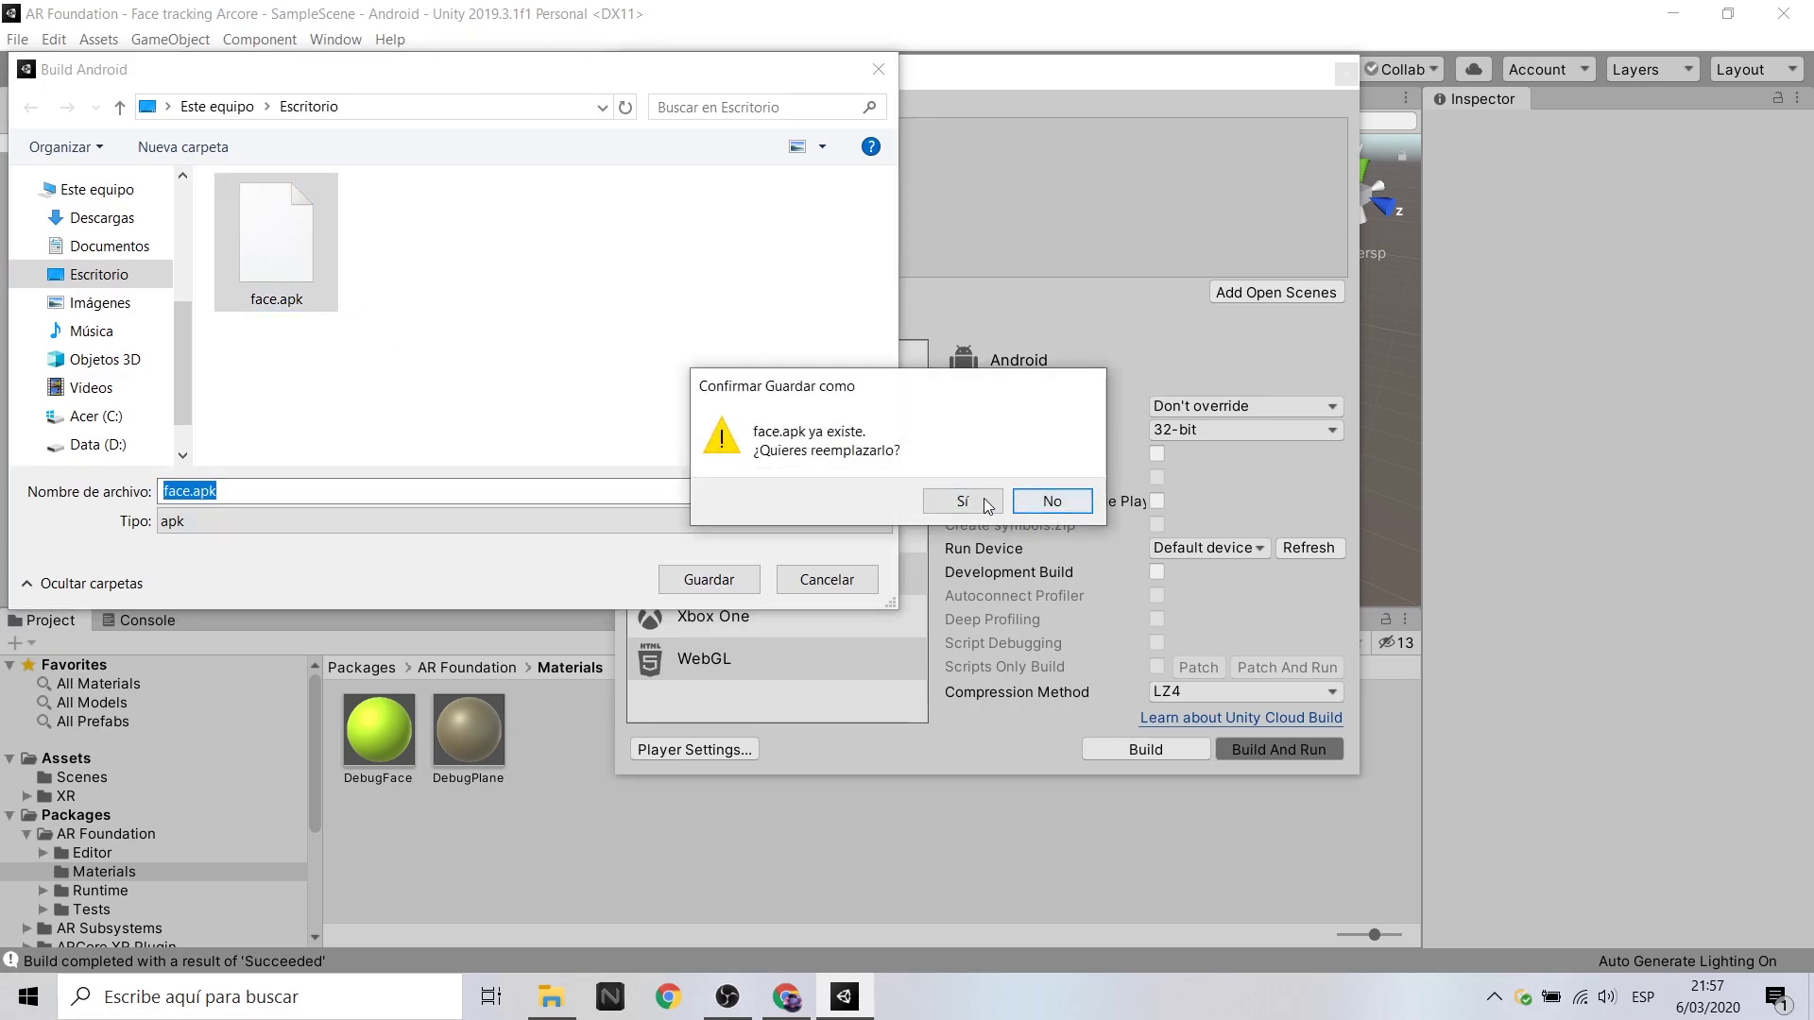
click(984, 497)
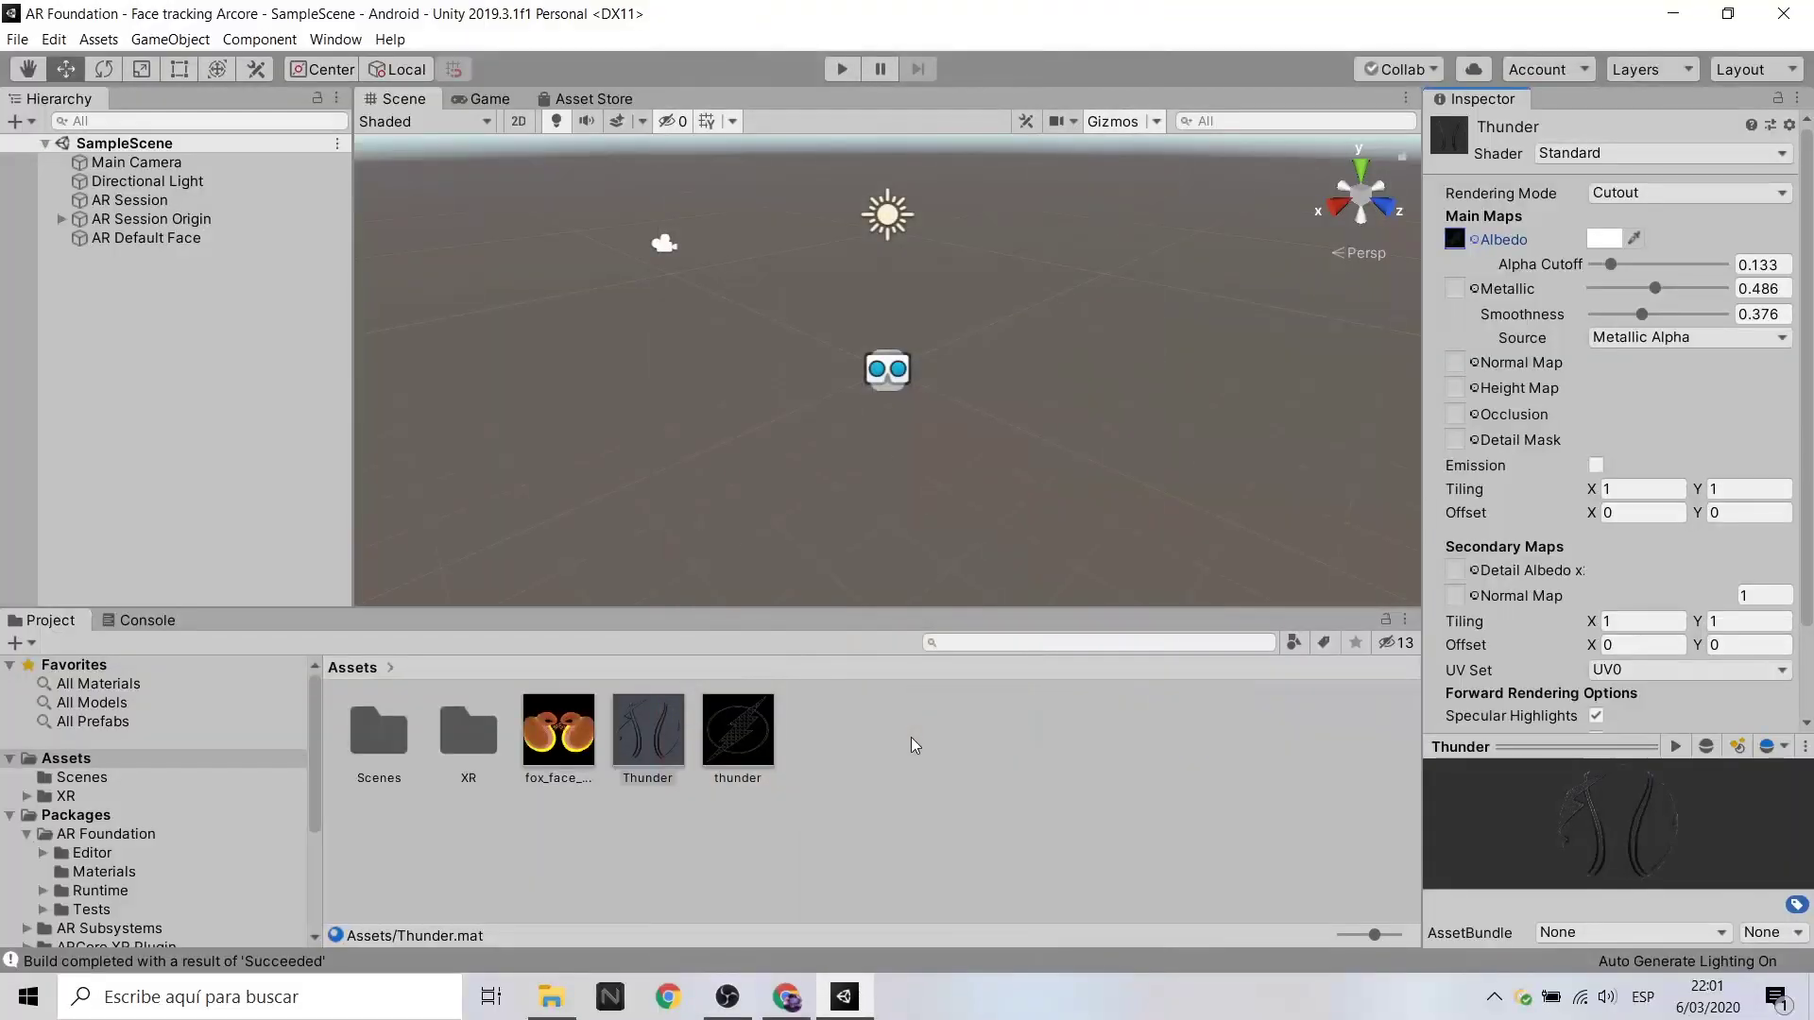
Set the fox face texture as the Thunder material's Albedo map.
click(913, 745)
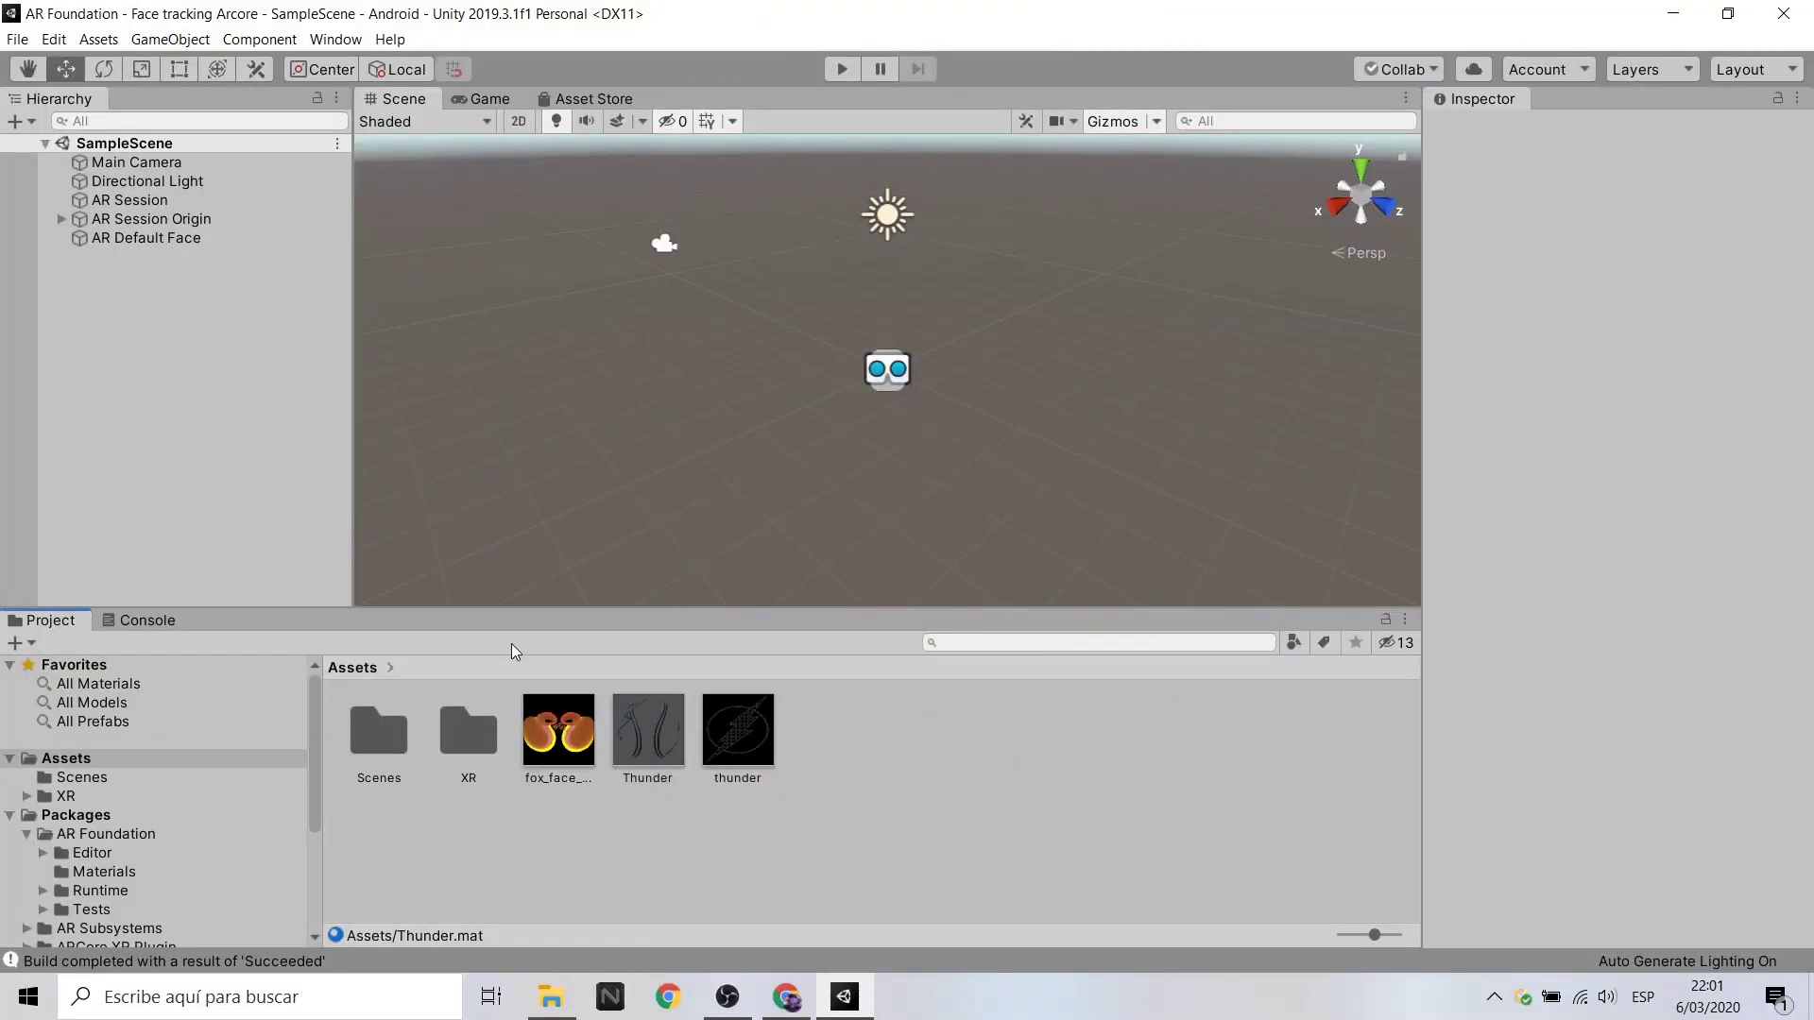
click(629, 749)
click(1475, 240)
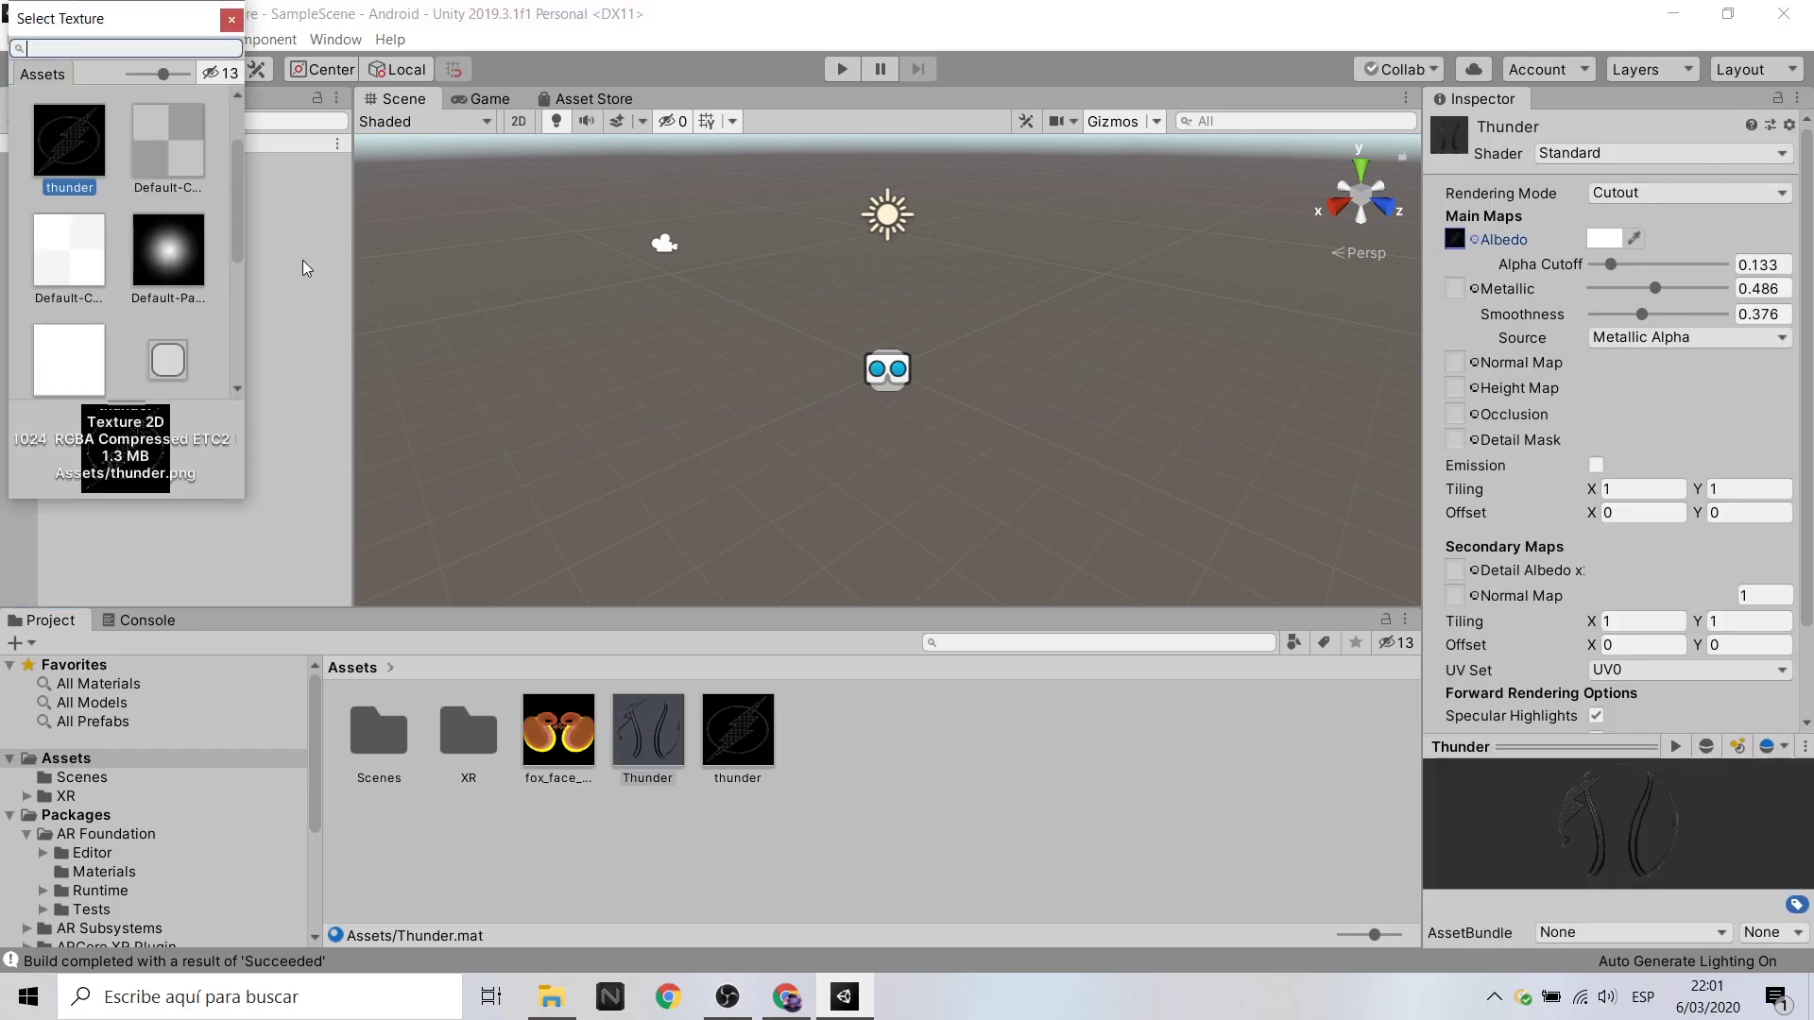
double_click(139, 154)
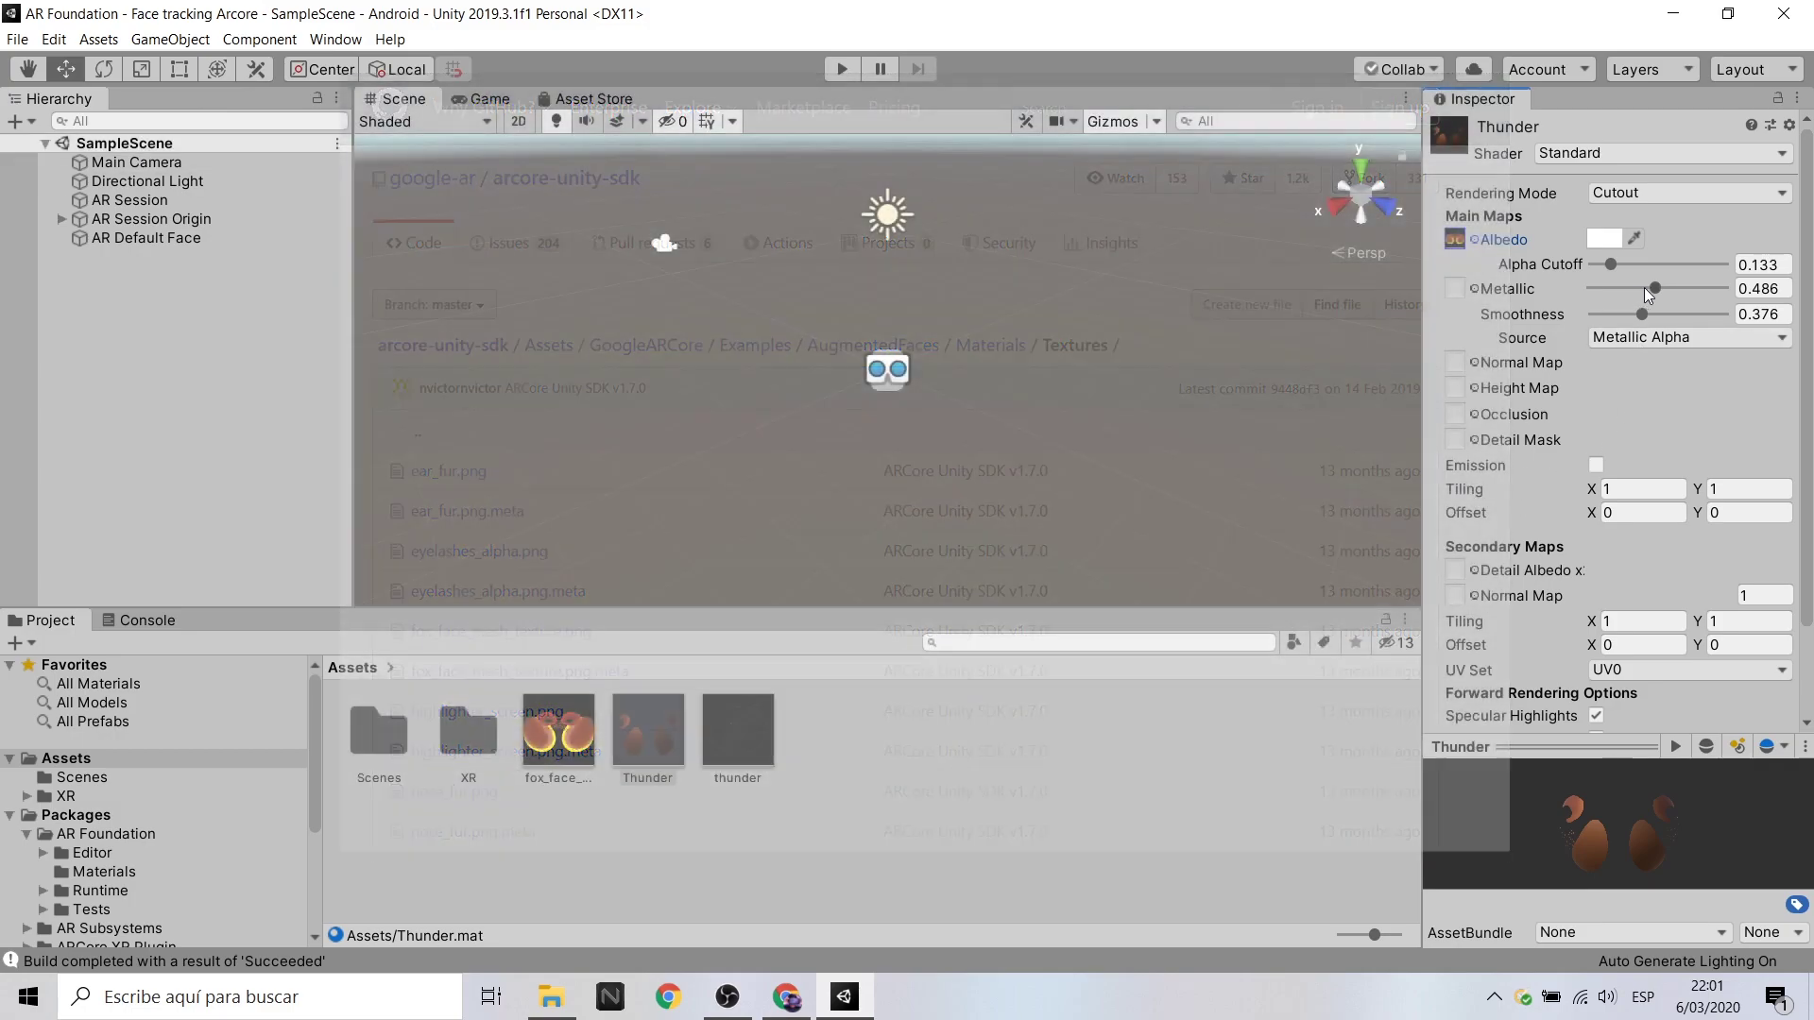
Switch Thunder to Fade rendering with Metallic 0.117 and Smoothness 0.321.
drag(1644, 287, 1616, 287)
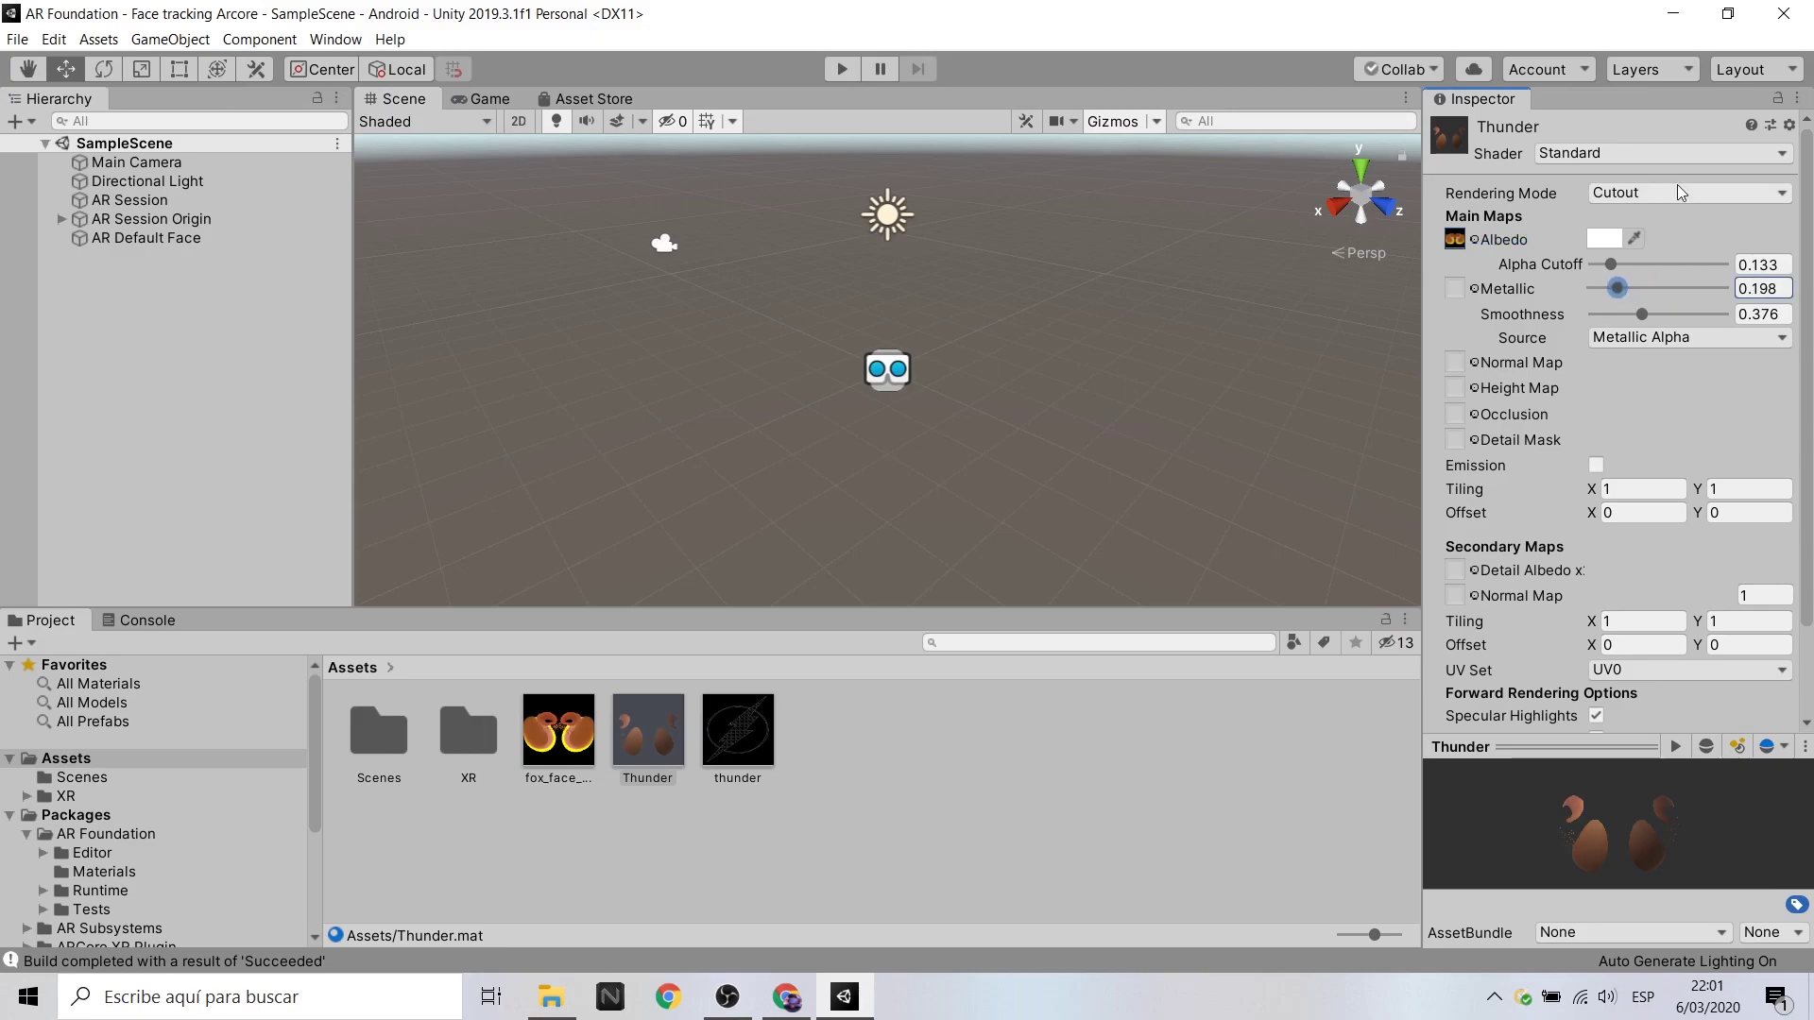
click(1678, 192)
click(1670, 263)
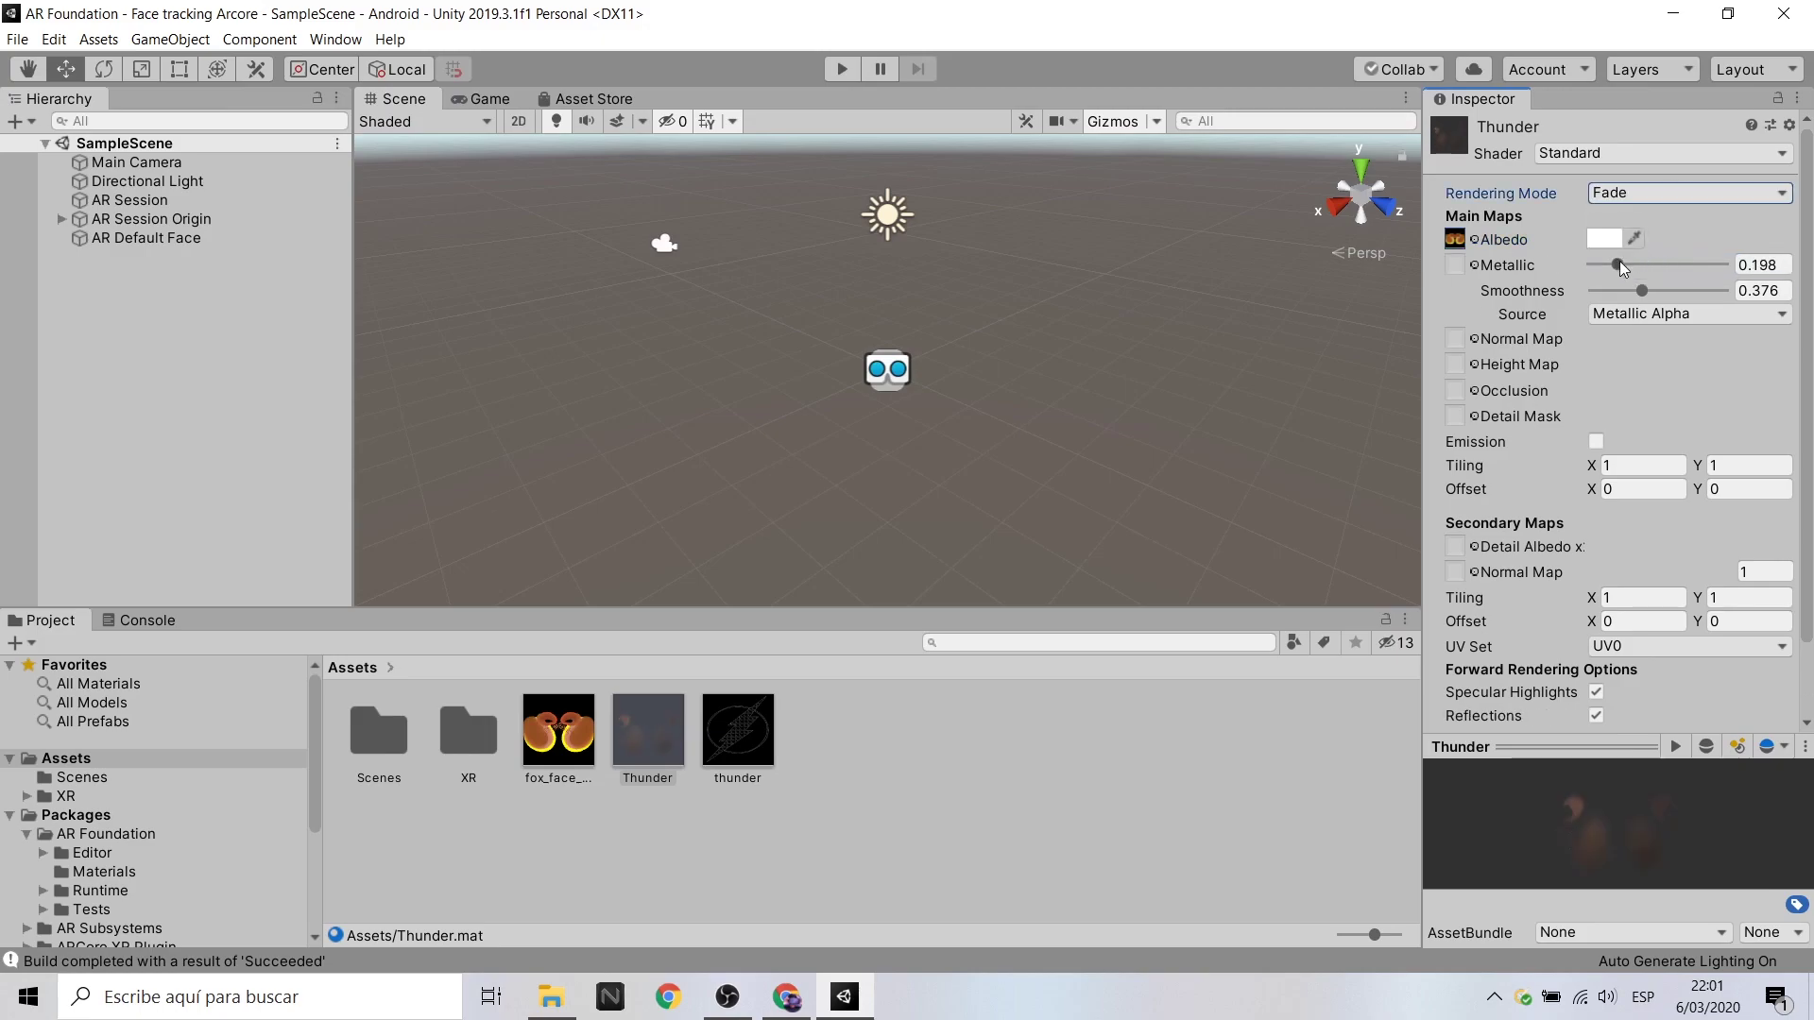
drag(1619, 265, 1621, 300)
Rebuild the updated APK with File > Build And Run and launch it on the phone.
click(17, 39)
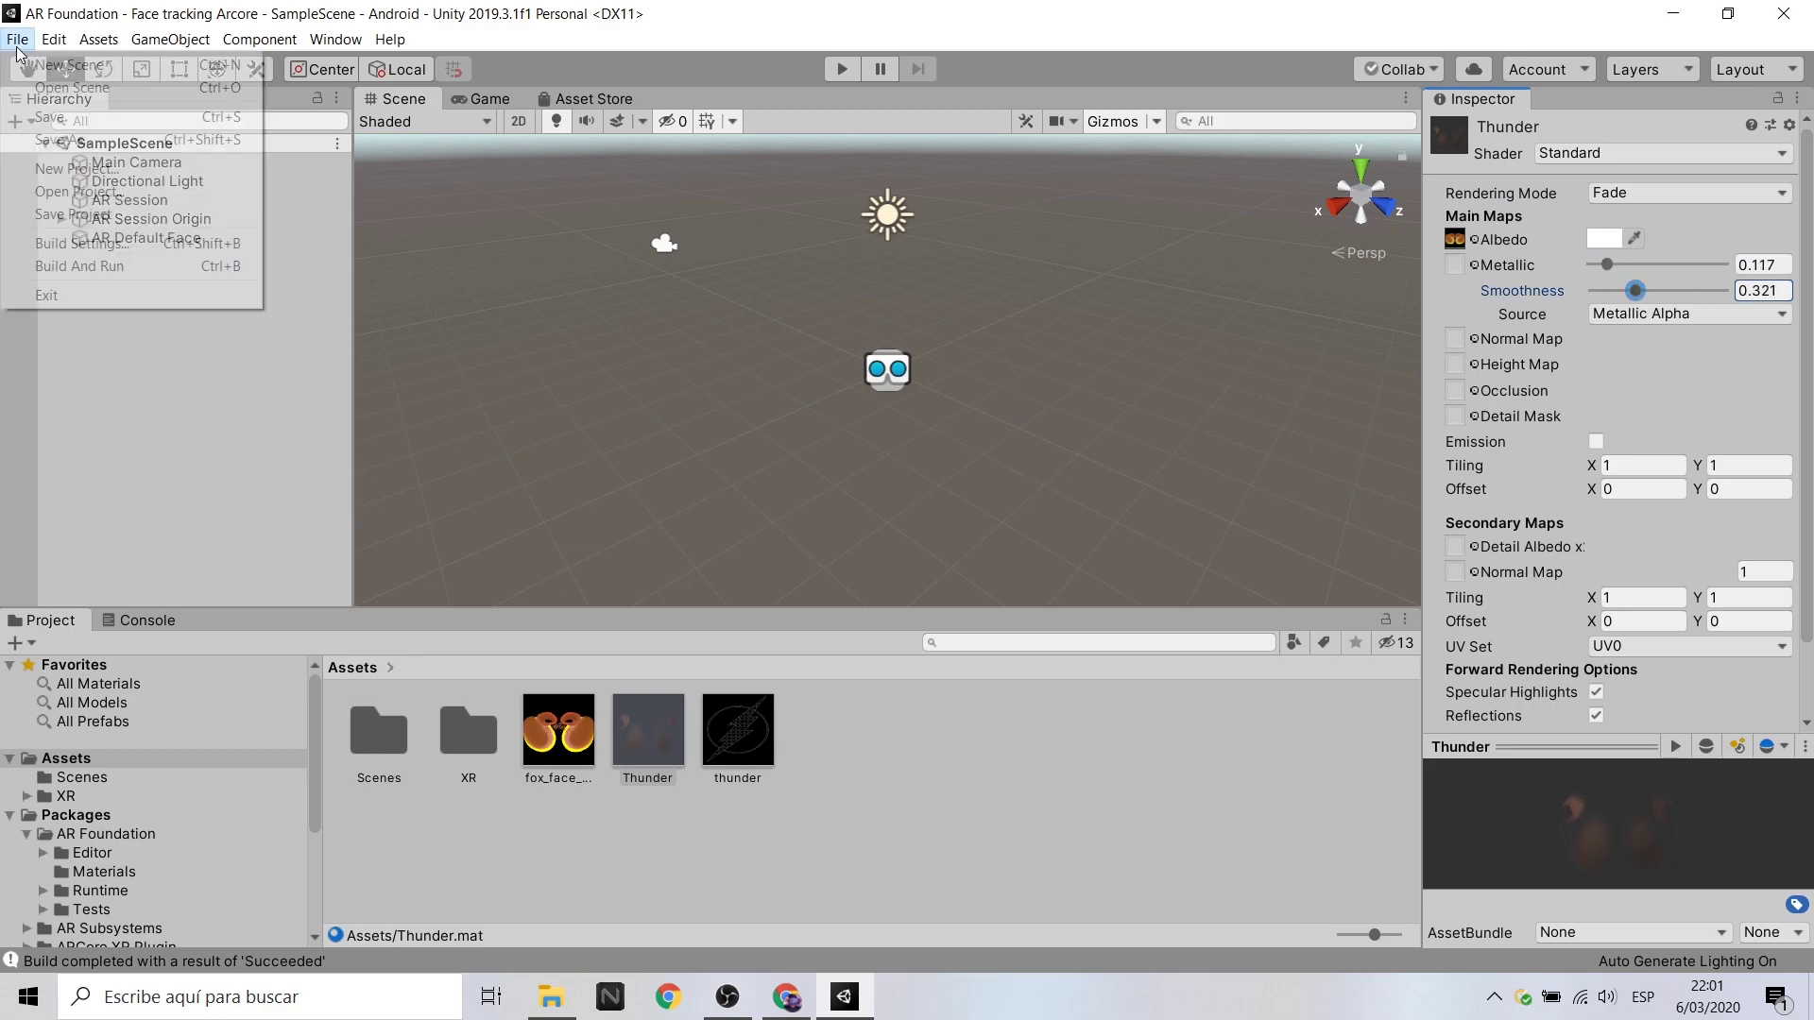
click(85, 275)
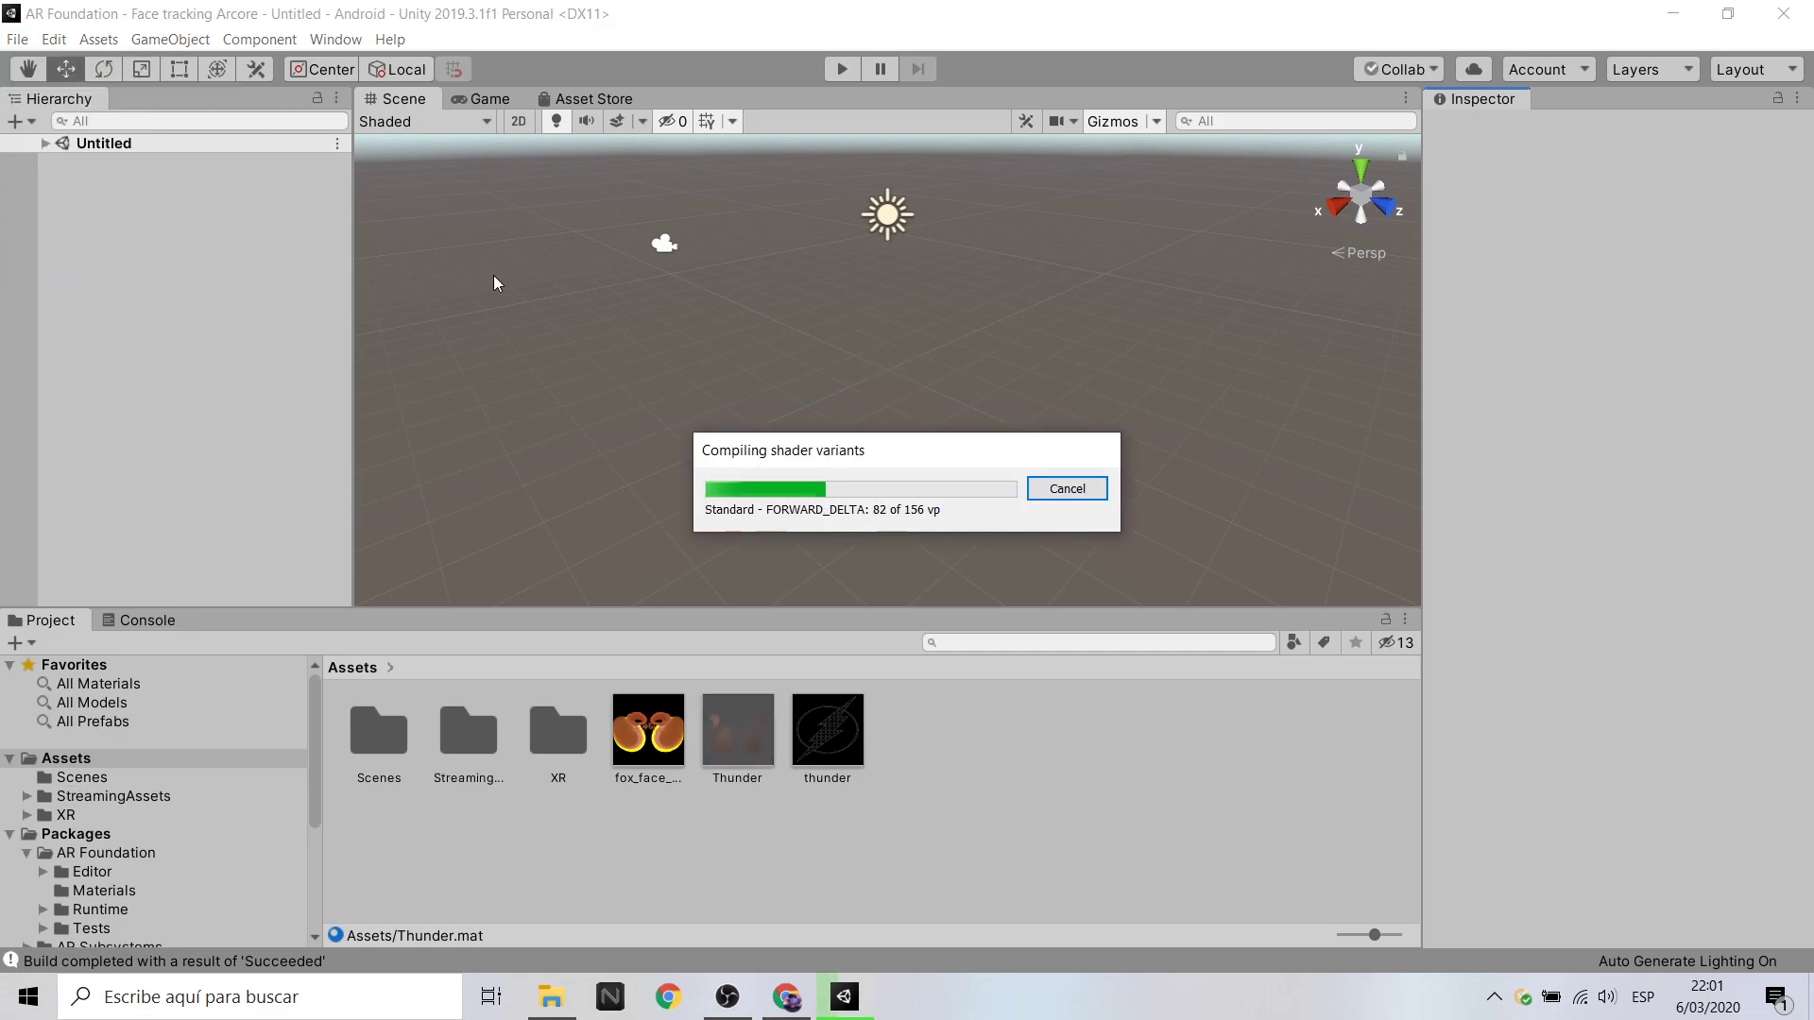